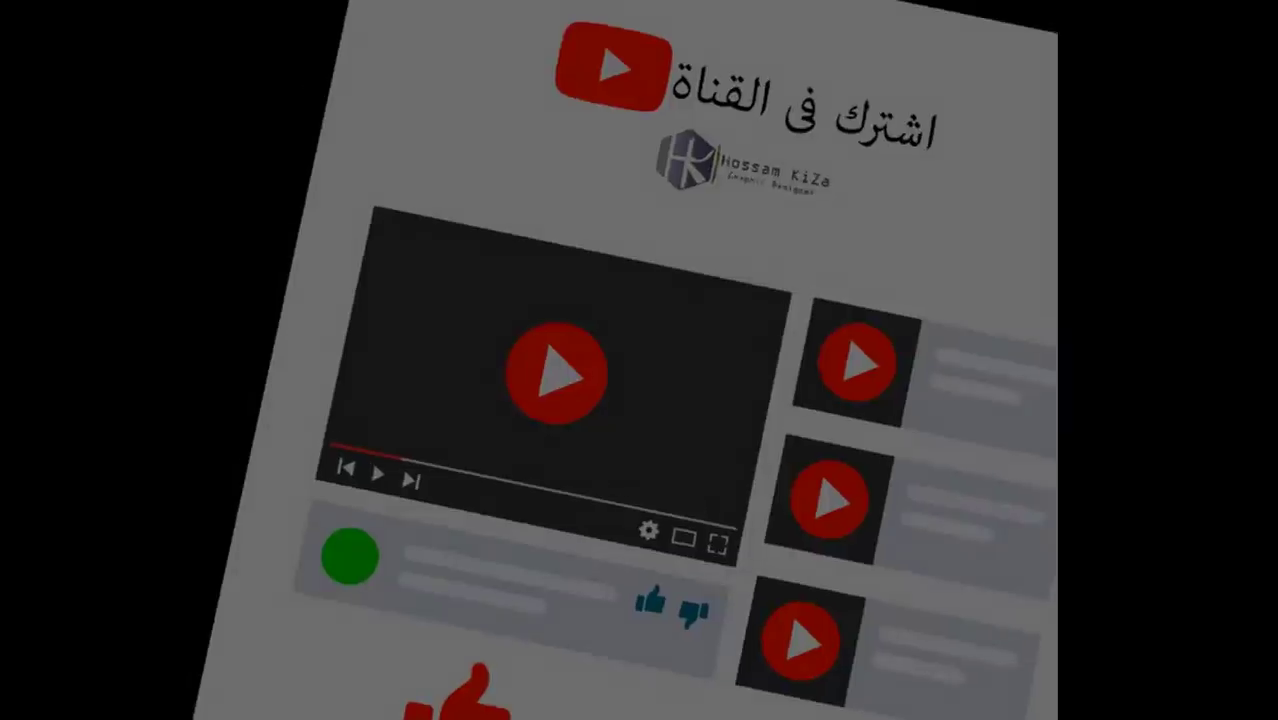
Step: Set the stroke weight to 0.5 pt and start the head outline at the jaw
alt+scroll(420, 323, up, 2)
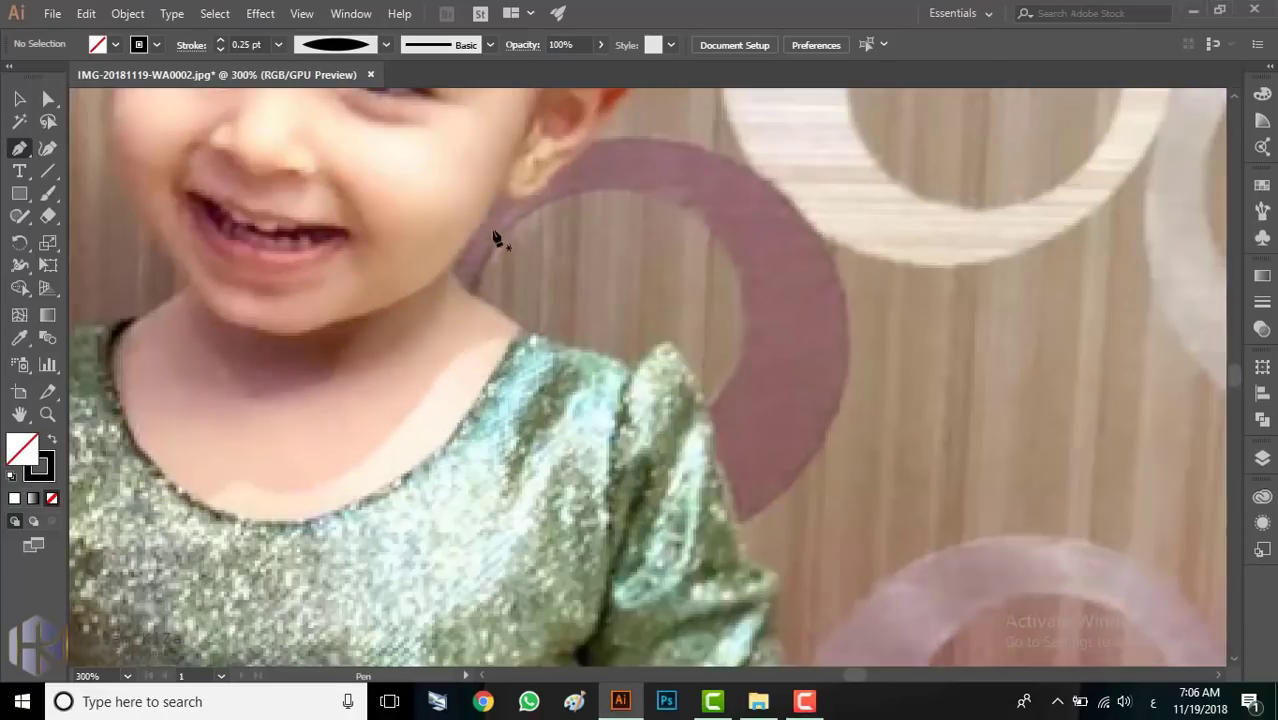
click(500, 200)
click(278, 44)
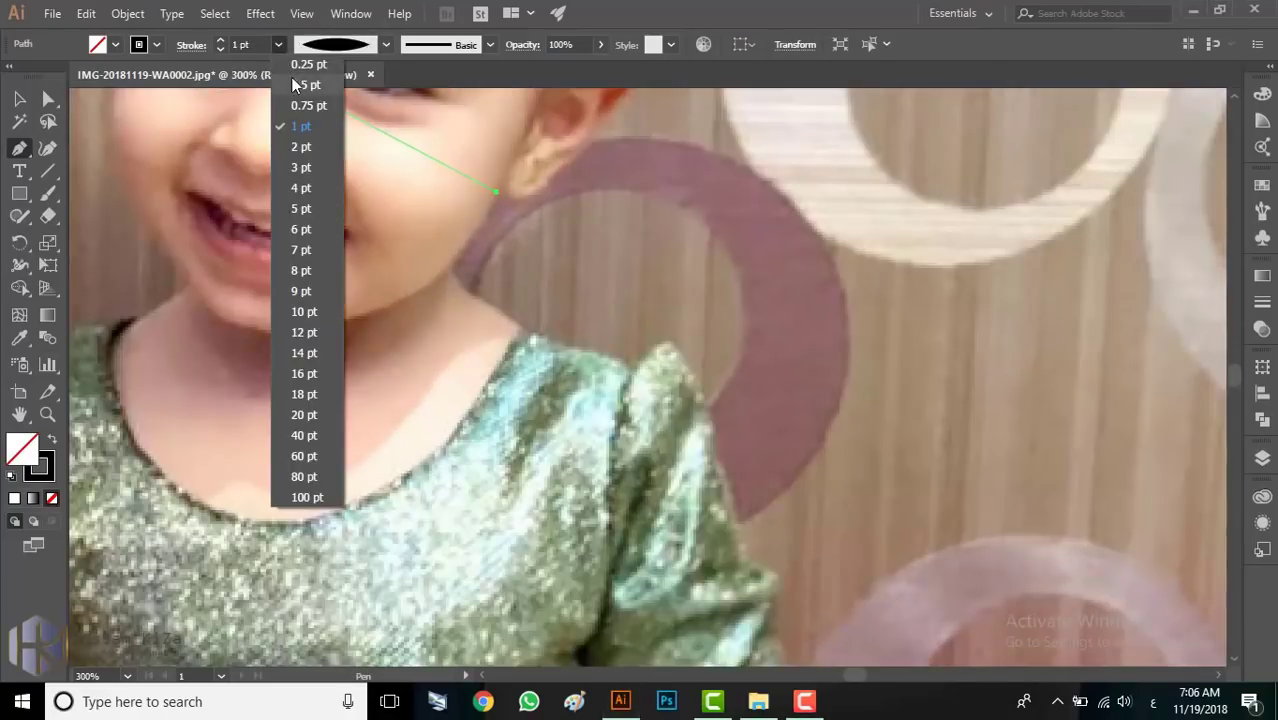
click(300, 85)
alt+scroll(458, 242, up, 1)
Step: Curve the outline along the jawline and chin, undoing a misplaced cheek point
drag(440, 298, 441, 296)
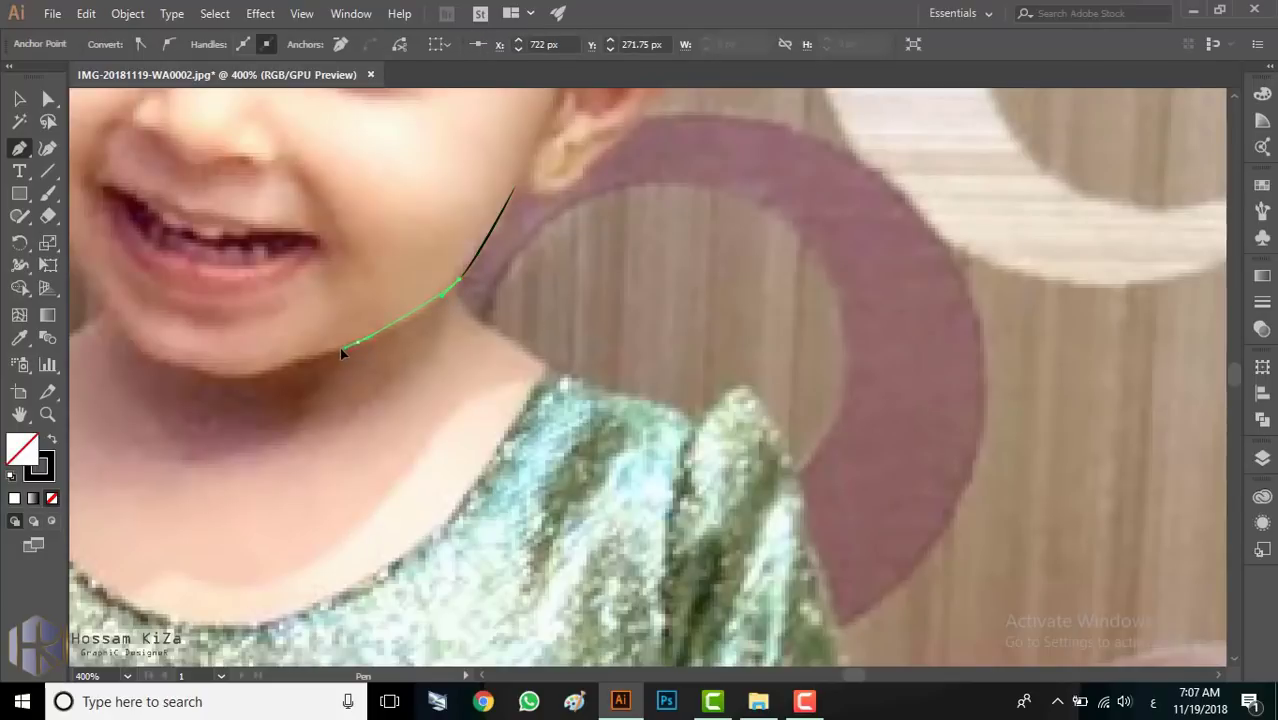
drag(282, 362, 272, 378)
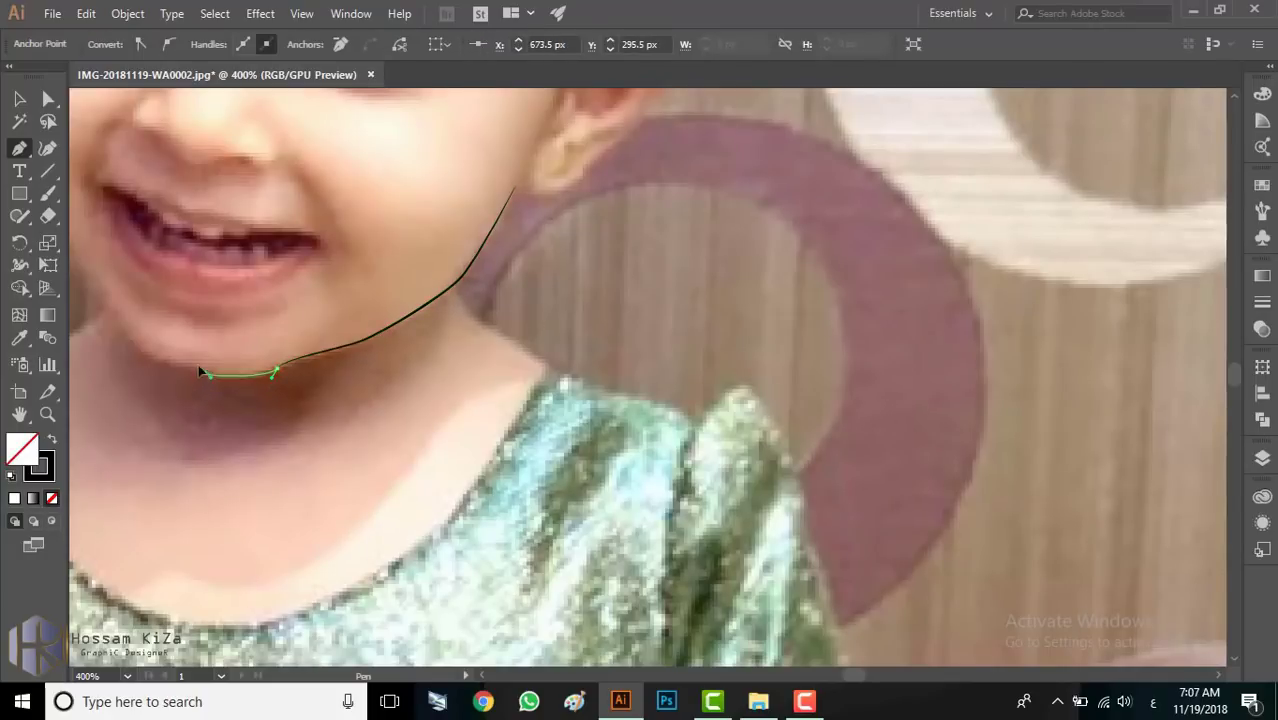
alt+scroll(200, 372, up, 2)
alt+scroll(305, 383, up, 1)
alt+scroll(292, 388, down, 3)
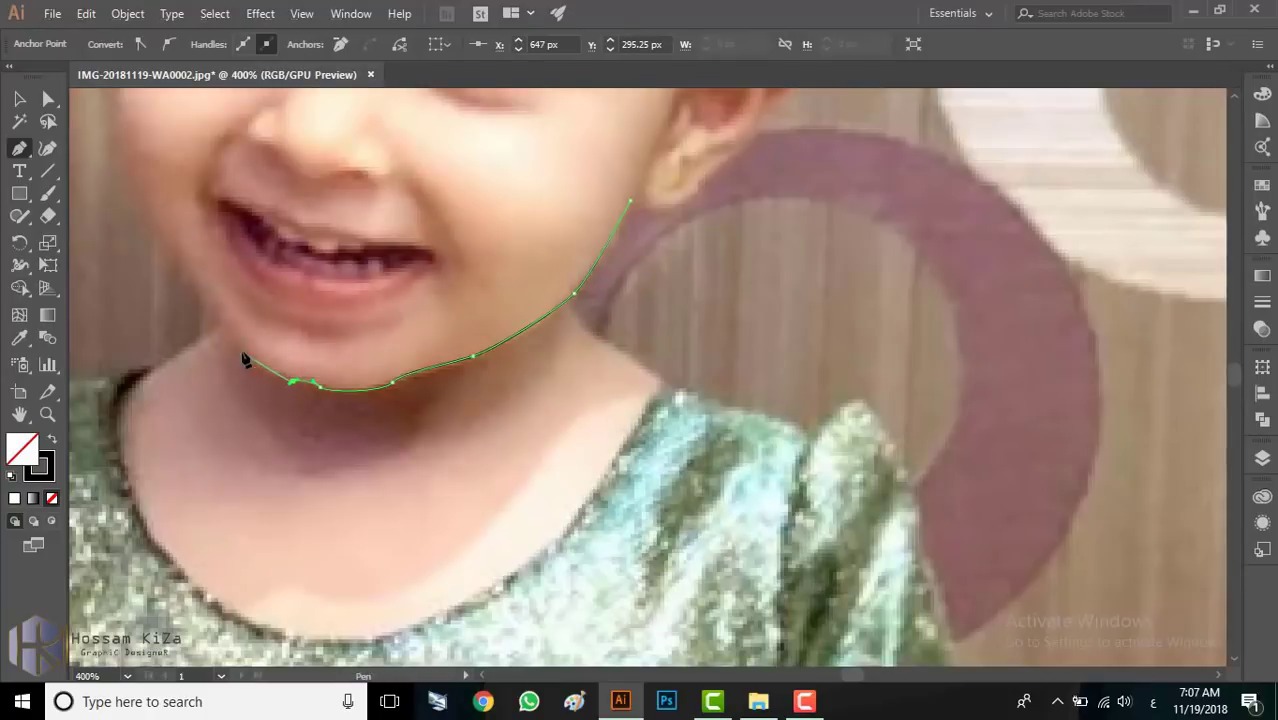
scroll(219, 322, up, 2)
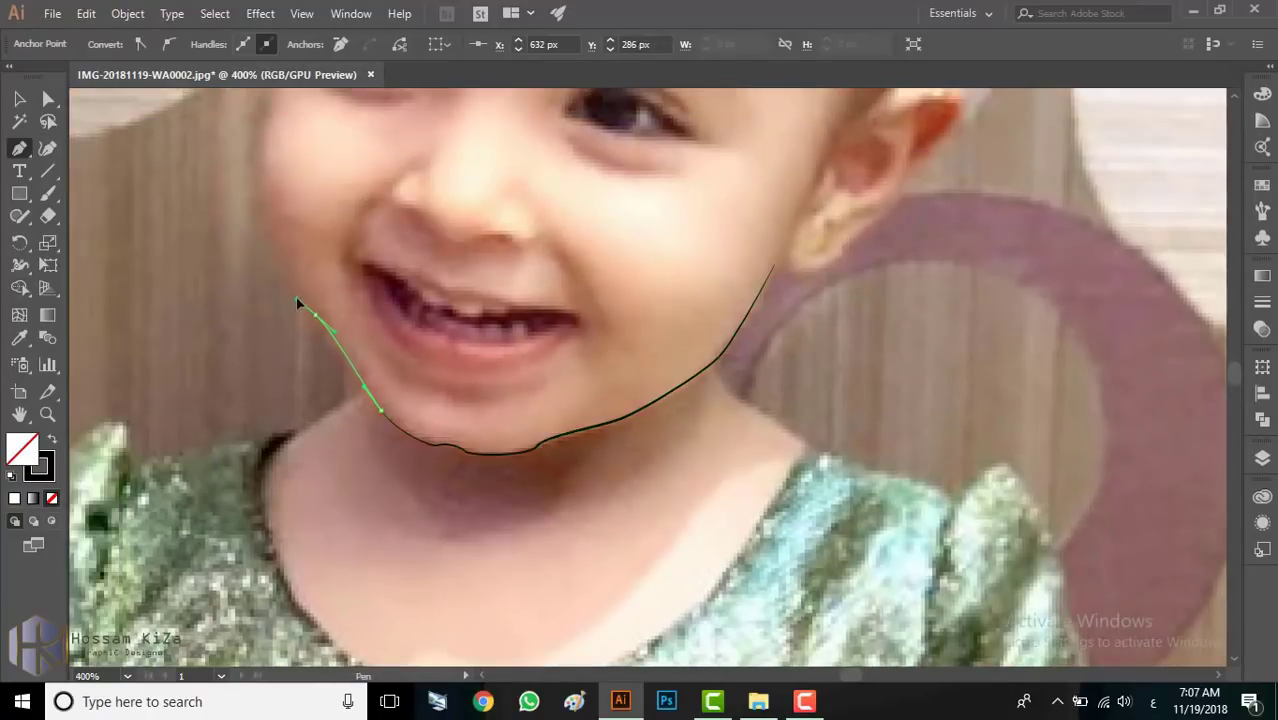
click(264, 164)
scroll(290, 300, up, 2)
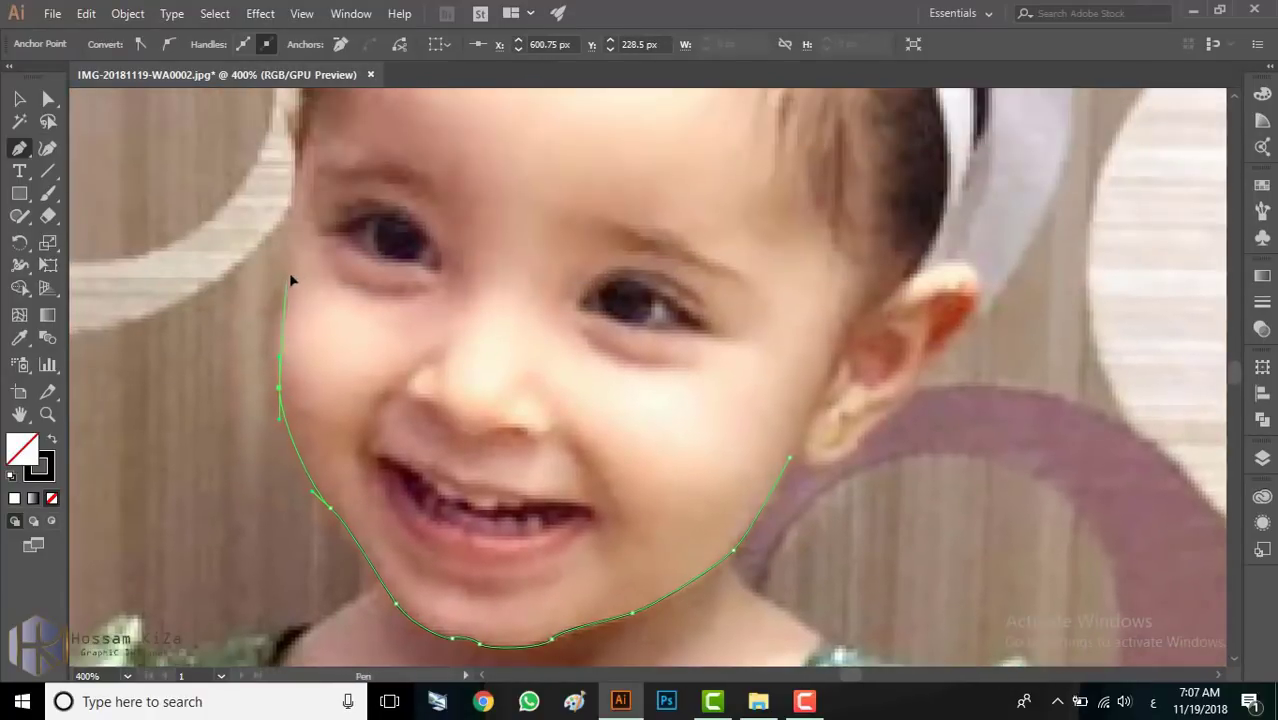
key(ctrl+z)
key(ctrl+z)
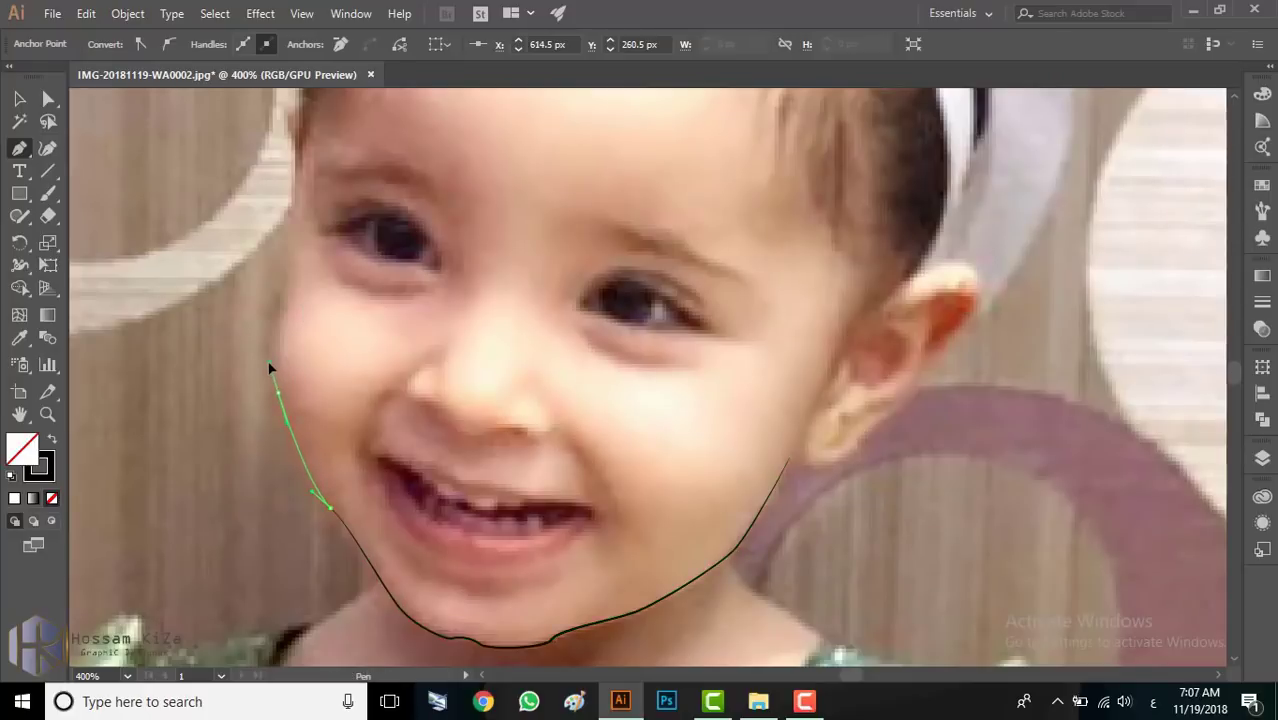
Step: Continue the outline up the cheek and forehead, curving over the head toward the bow
click(269, 368)
click(284, 288)
scroll(300, 280, up, 1)
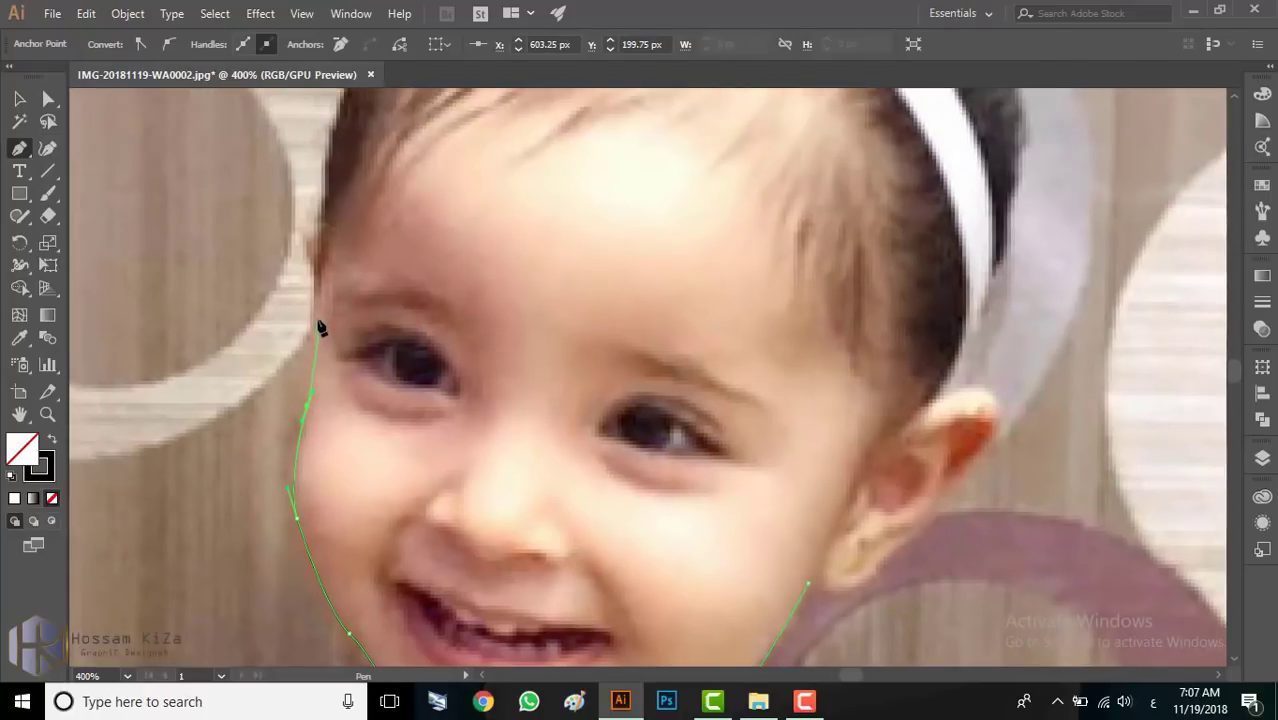
click(308, 294)
scroll(311, 374, down, 1)
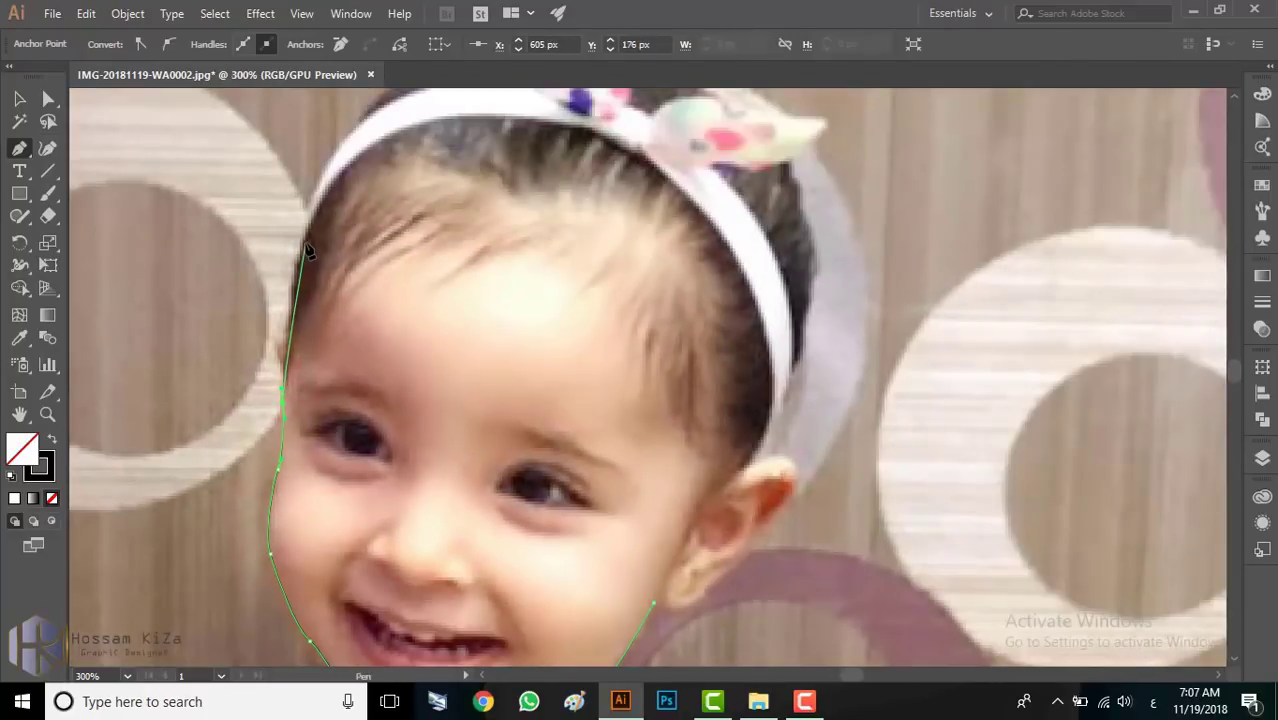
scroll(357, 171, up, 2)
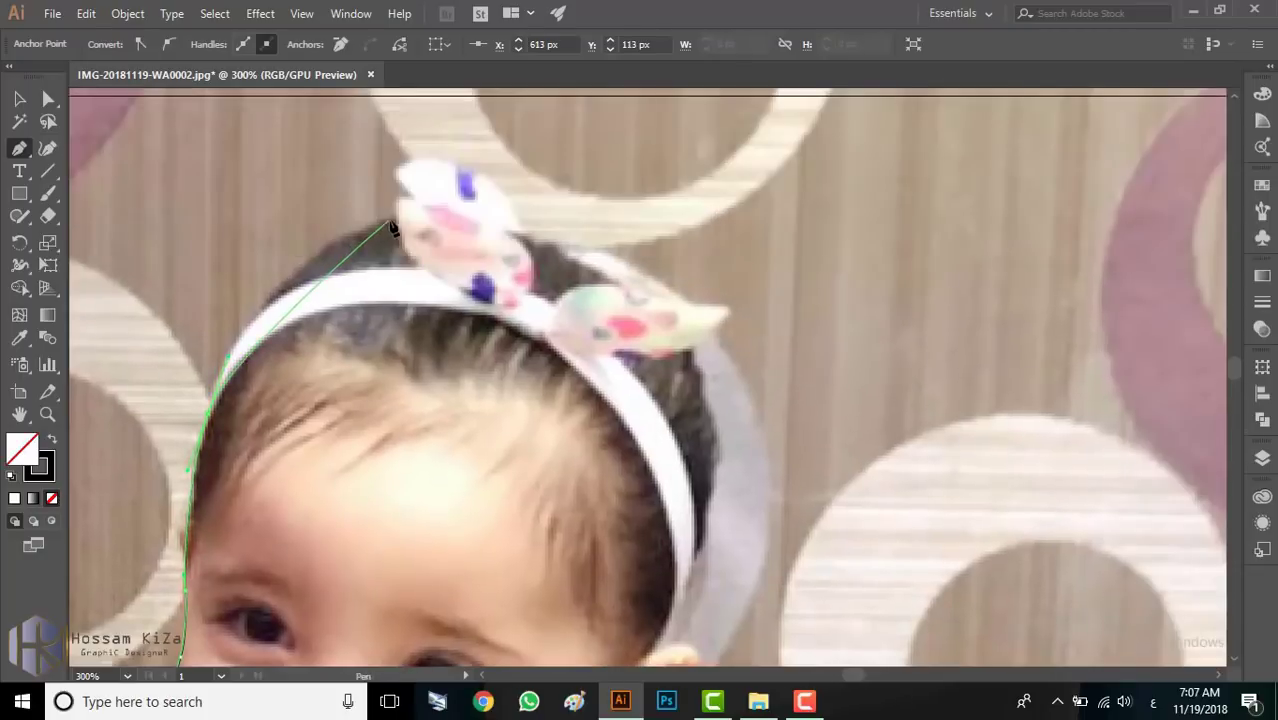
drag(397, 220, 470, 215)
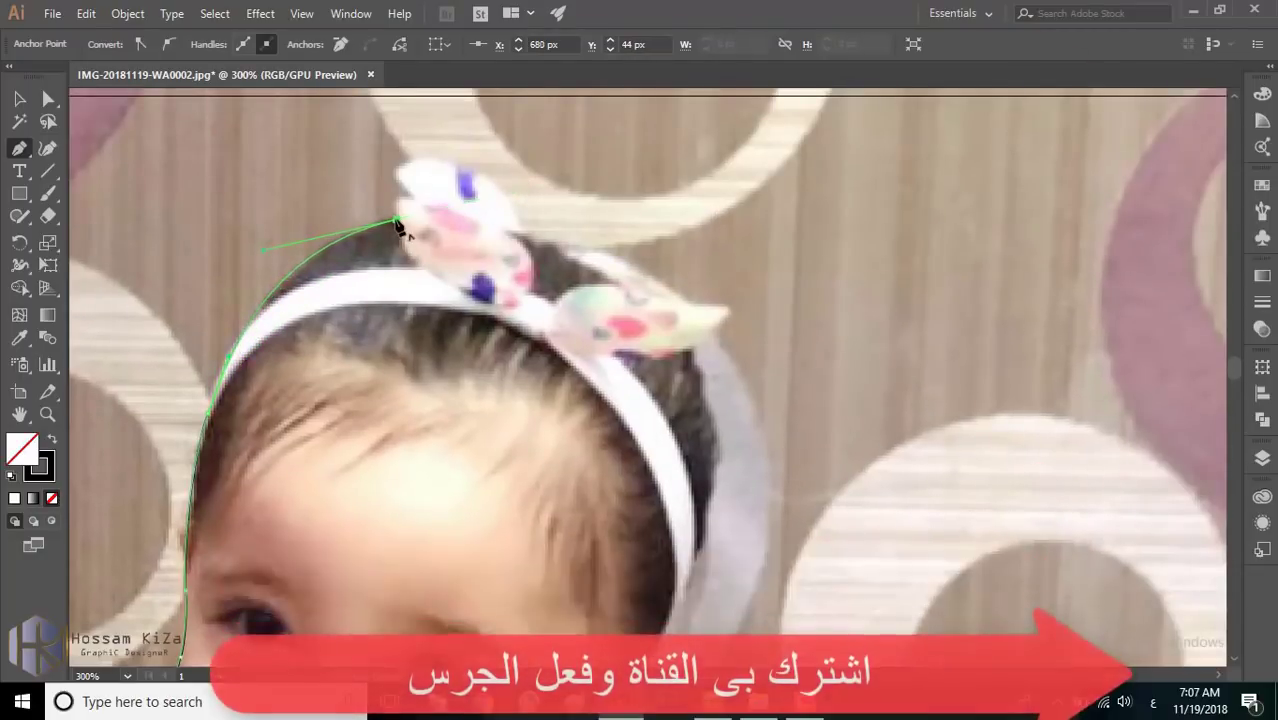
scroll(400, 222, up, 3)
scroll(396, 158, down, 1)
scroll(445, 165, down, 1)
Step: Trace around the hair bow's top edge, right tip and underside
click(365, 246)
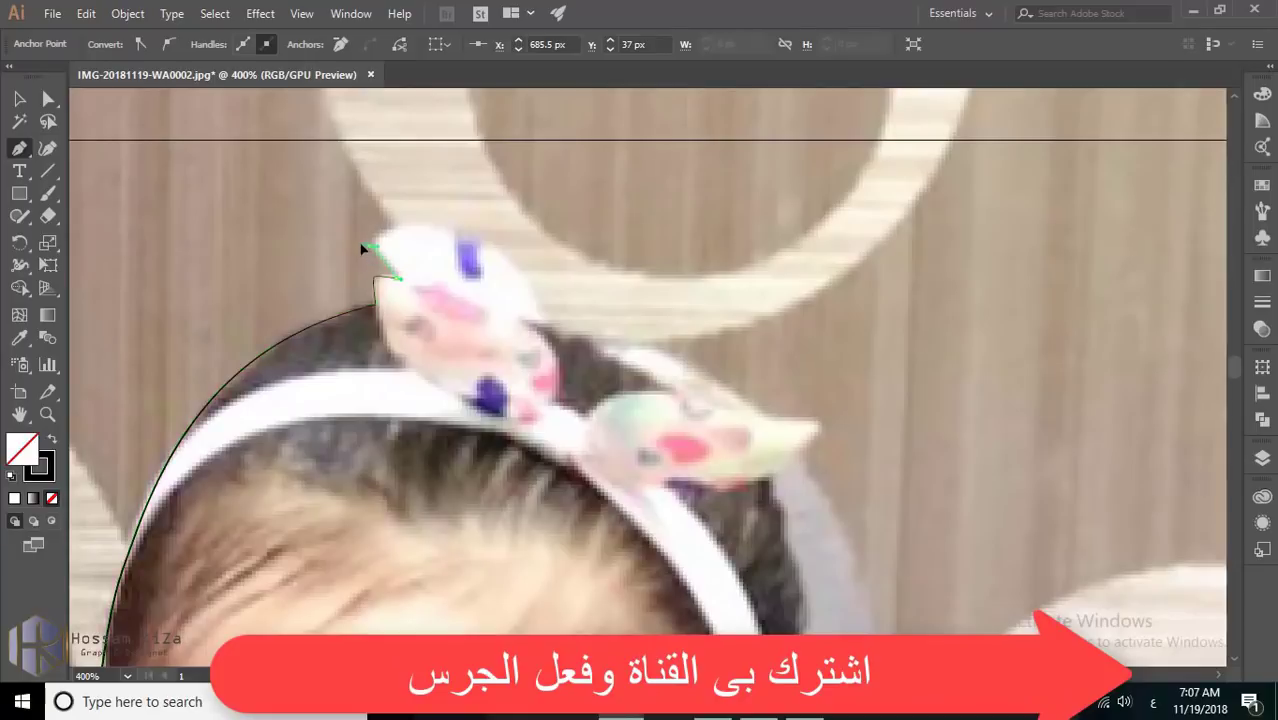
mouse_move(493, 255)
mouse_down()
mouse_move(562, 298)
mouse_move(567, 335)
mouse_move(355, 303)
mouse_up()
click(355, 287)
drag(491, 357, 570, 425)
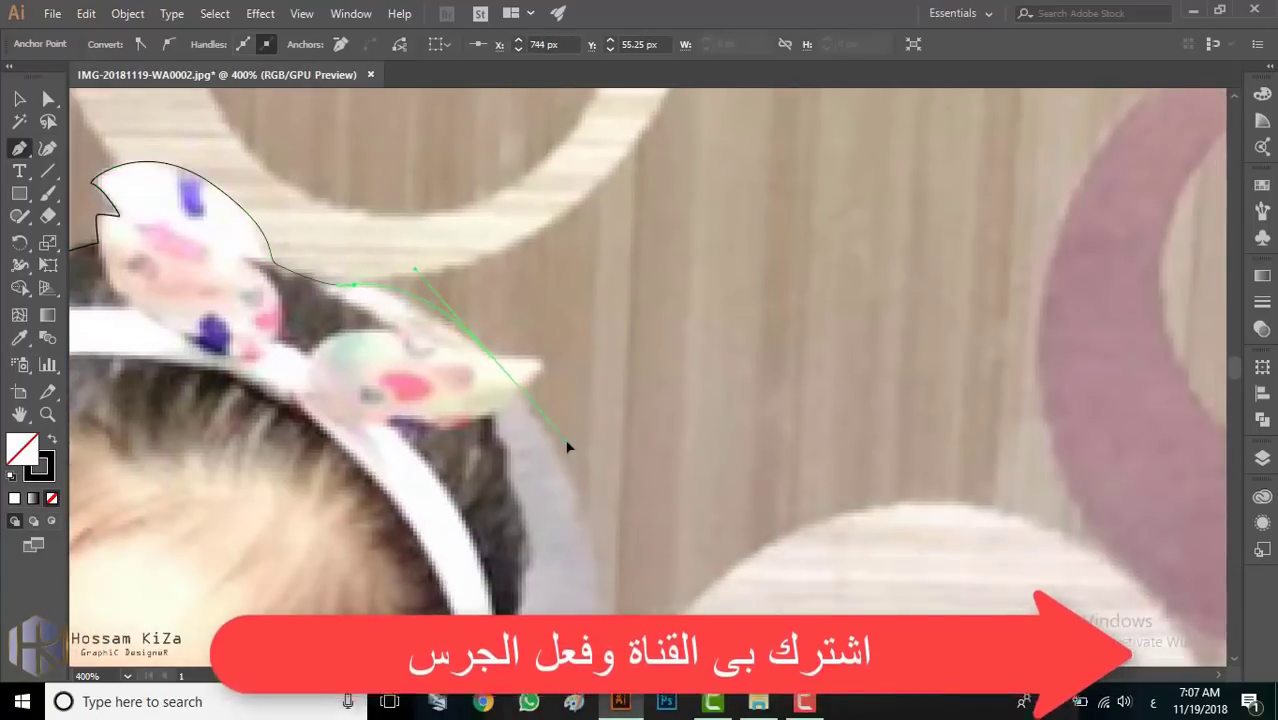
click(538, 363)
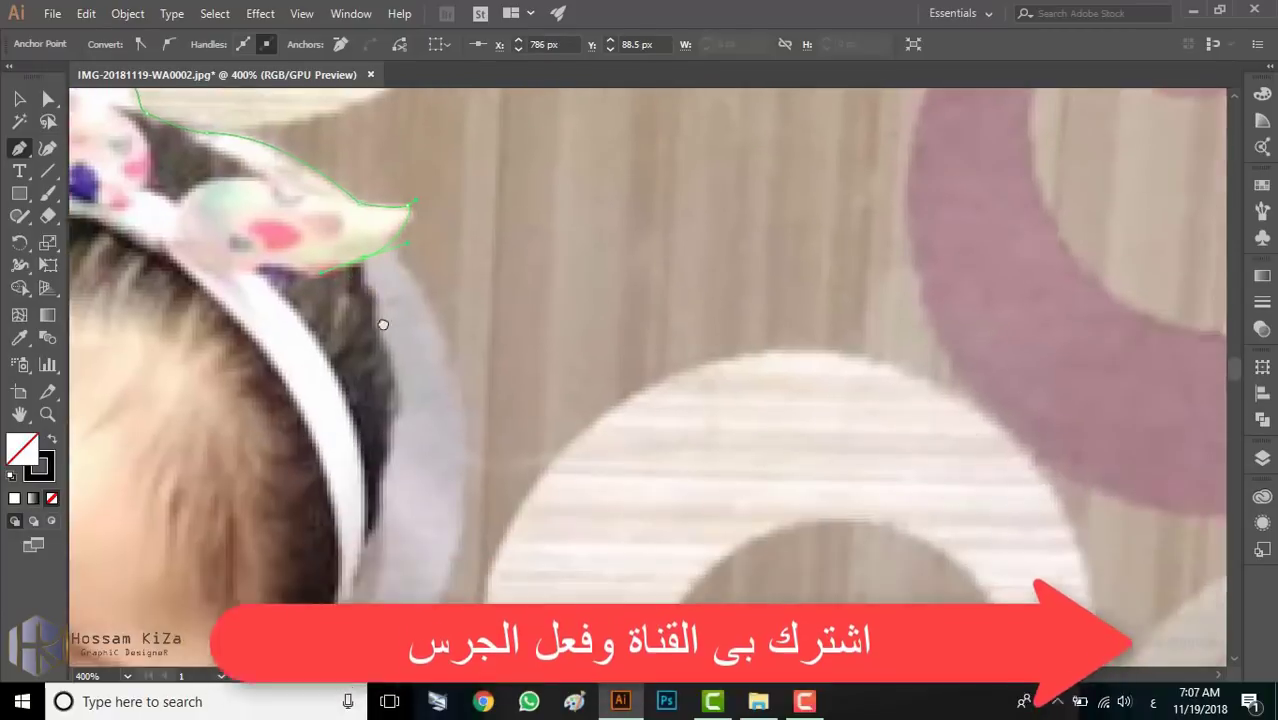
drag(490, 425, 367, 265)
key(ctrl+minus)
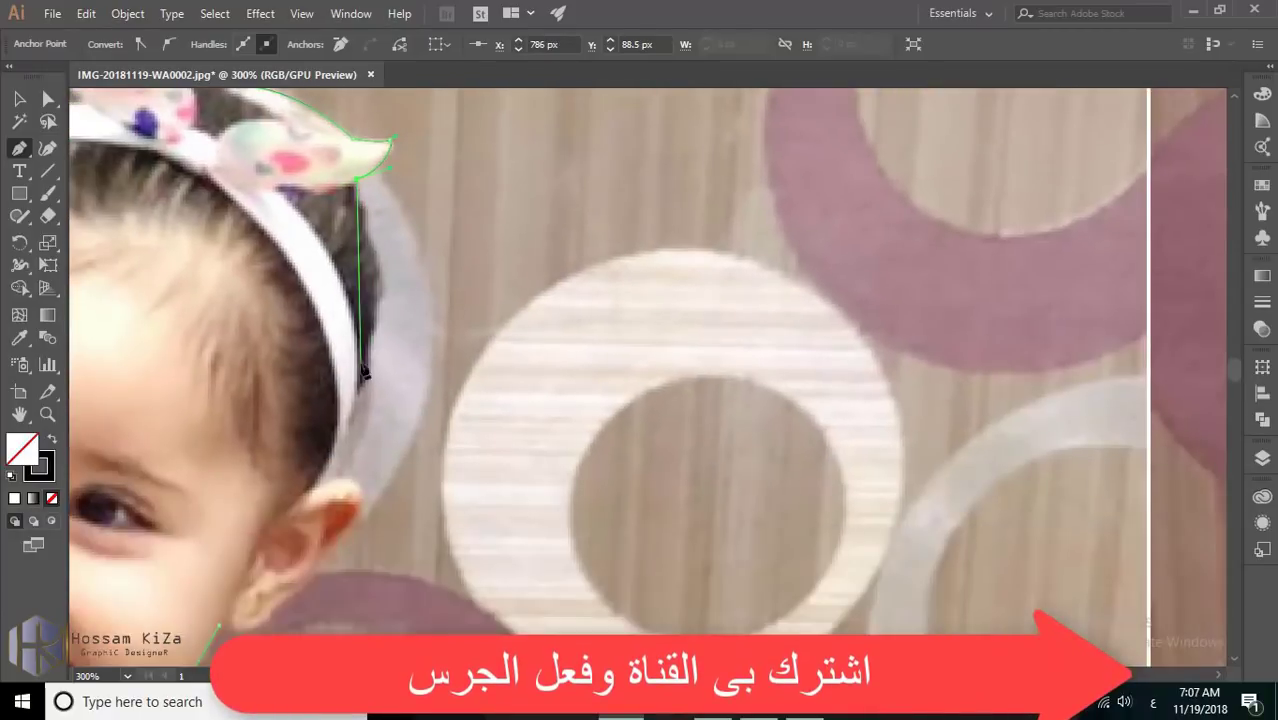
drag(358, 408, 305, 505)
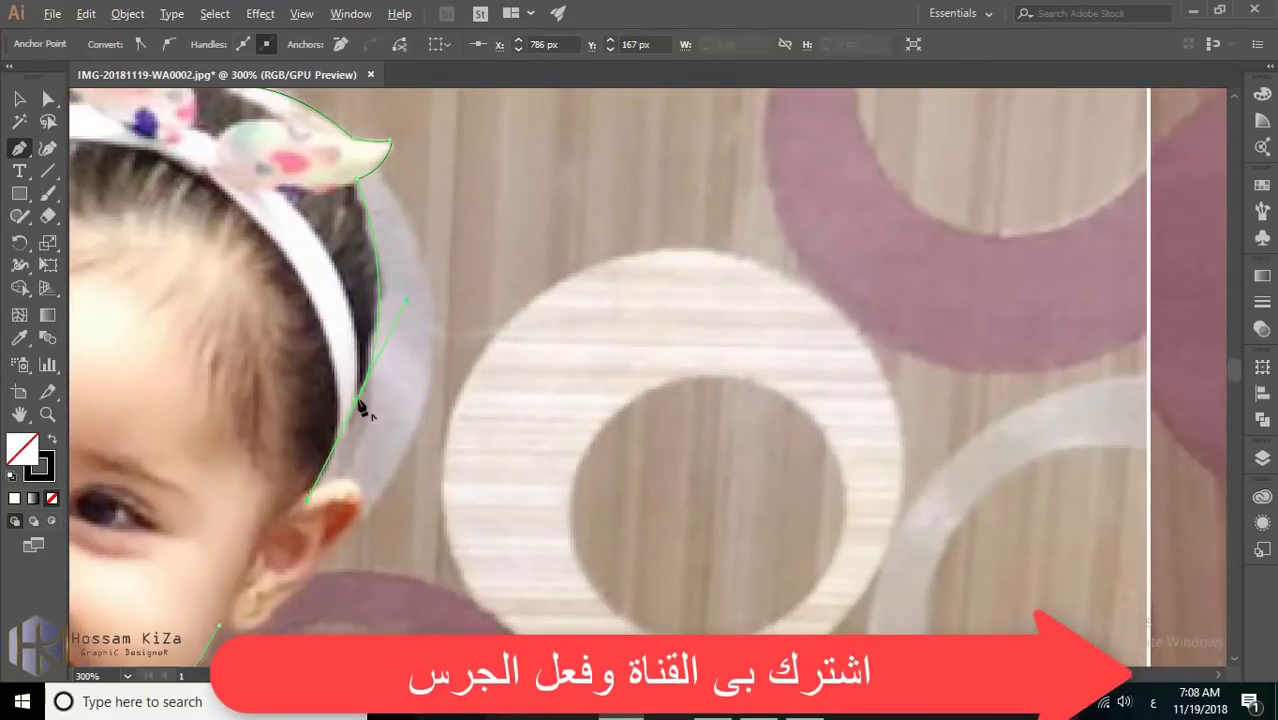
scroll(320, 425, down, 2)
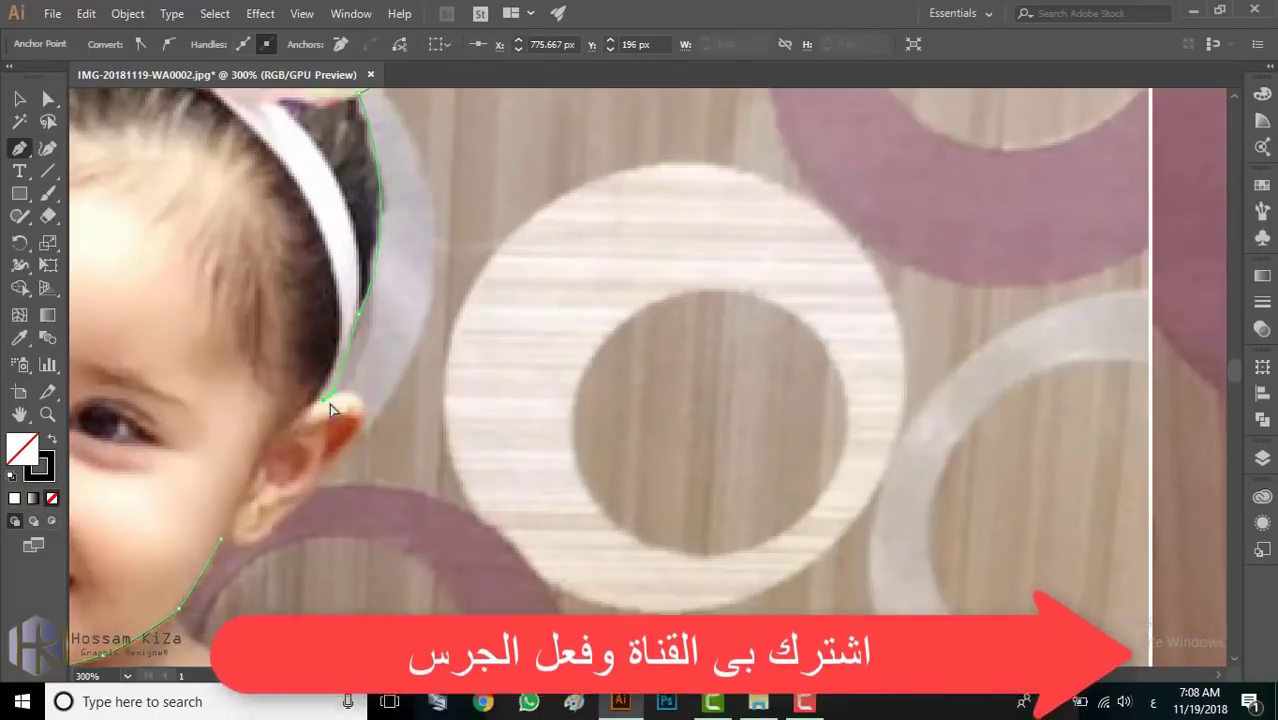
Step: Follow the hair down around the ear and close the head outline at the start point
key(ctrl+plus)
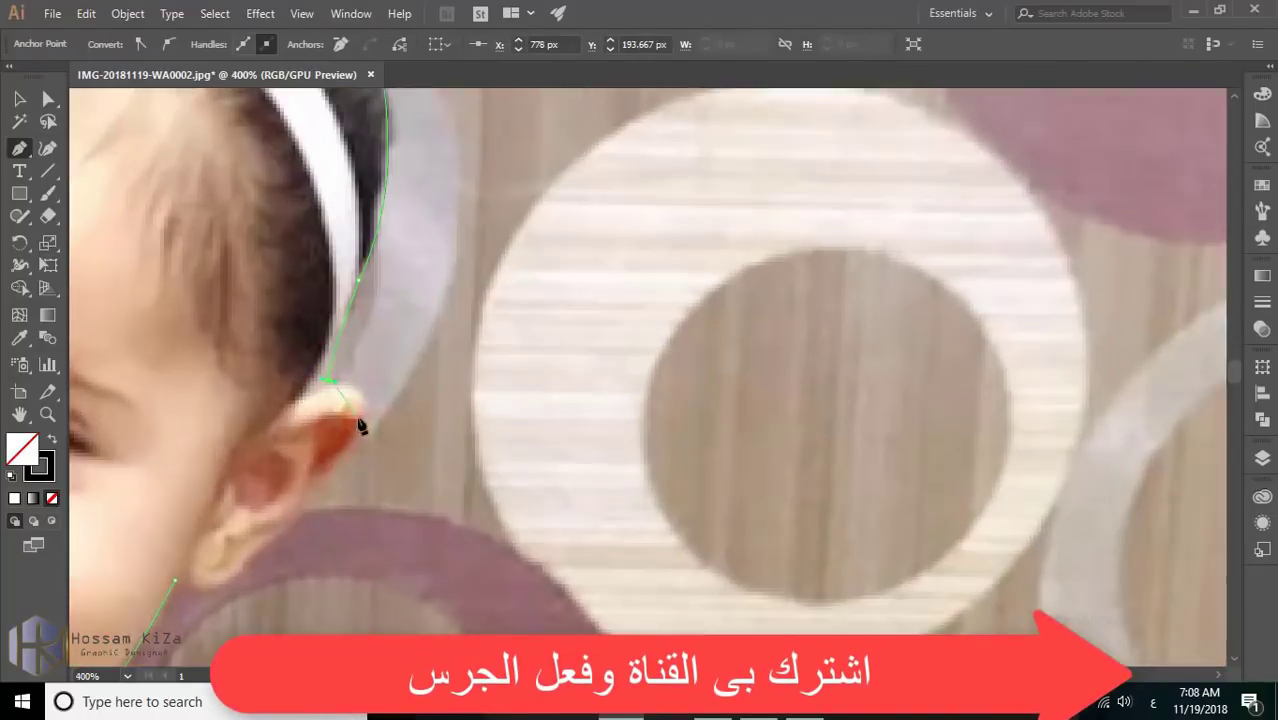
drag(399, 382, 356, 442)
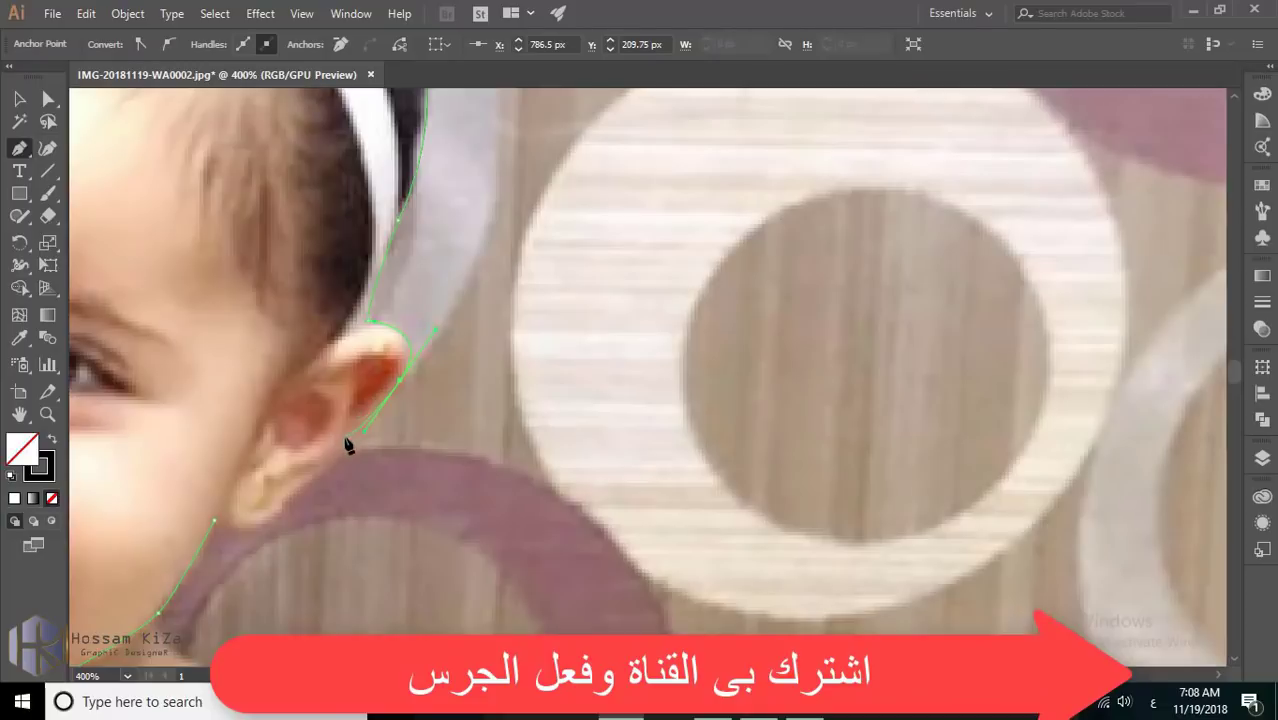
click(304, 483)
click(274, 518)
click(222, 530)
key(ctrl+minus)
key(ctrl+minus)
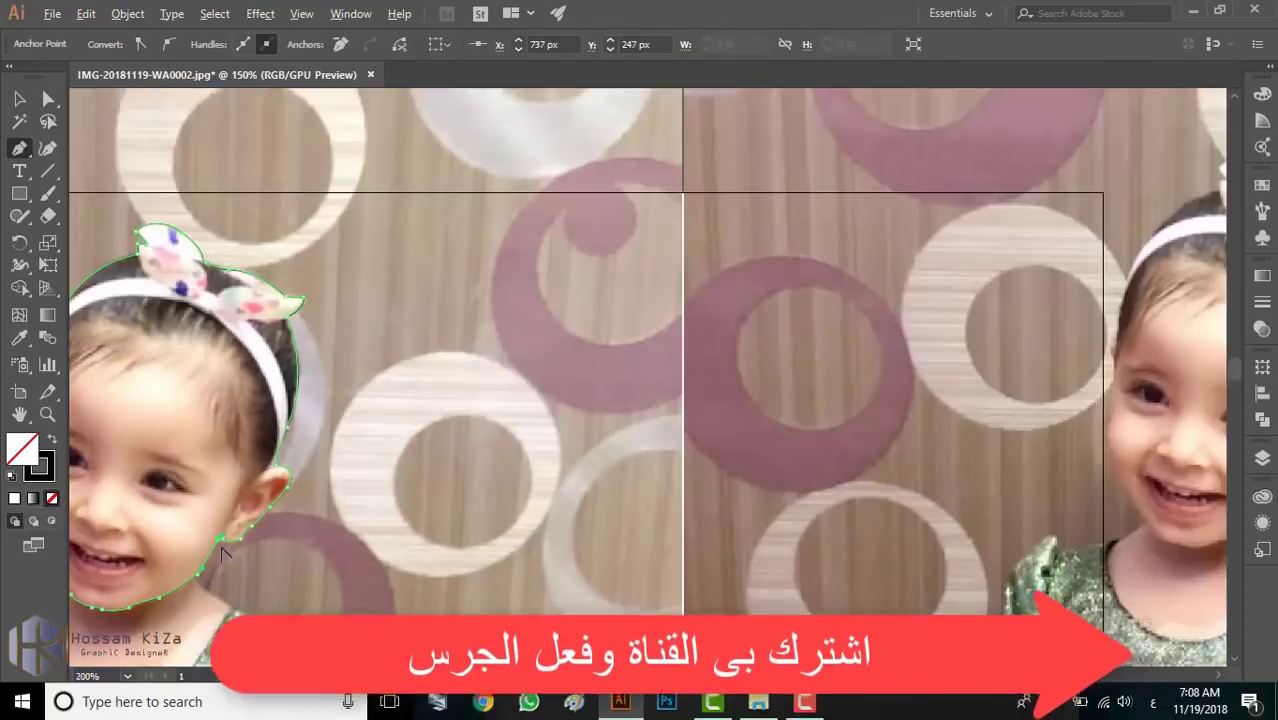
key(ctrl+minus)
Step: Give the stroke a tapered width profile and a 0.25 pt weight
key(a)
key(ctrl+shift+a)
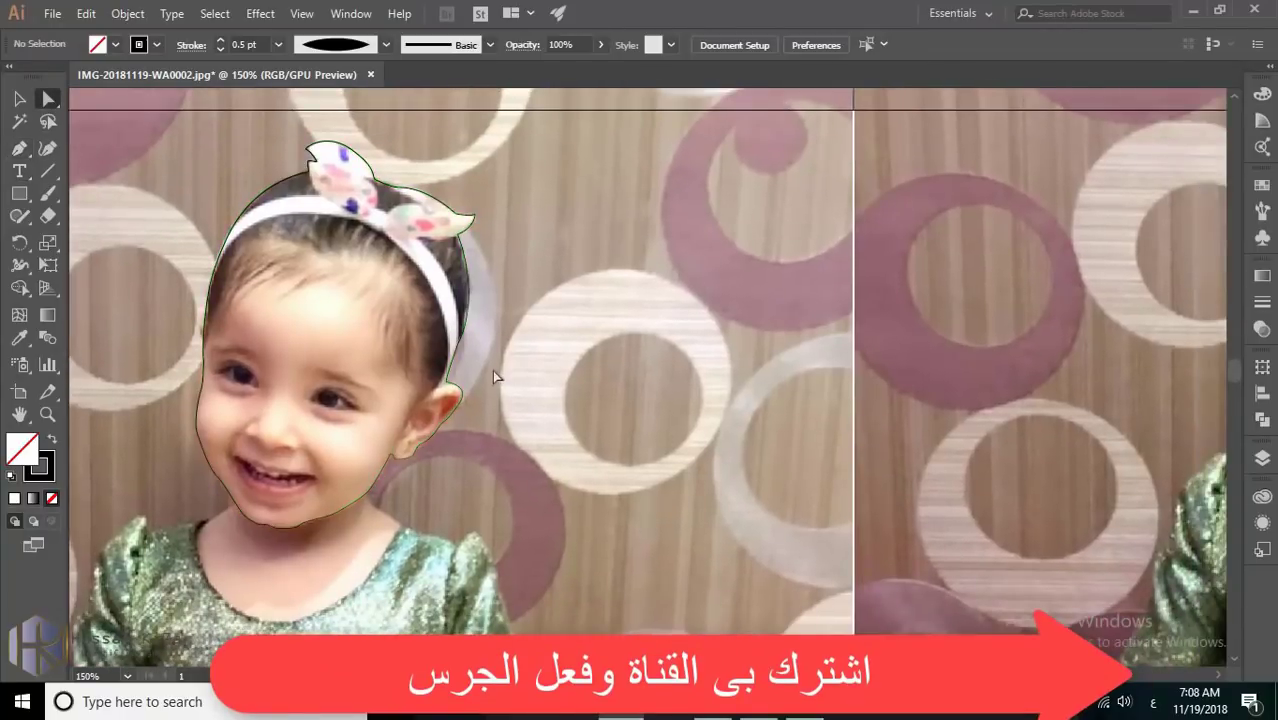
key(ctrl+plus)
click(400, 458)
scroll(370, 550, left, 3)
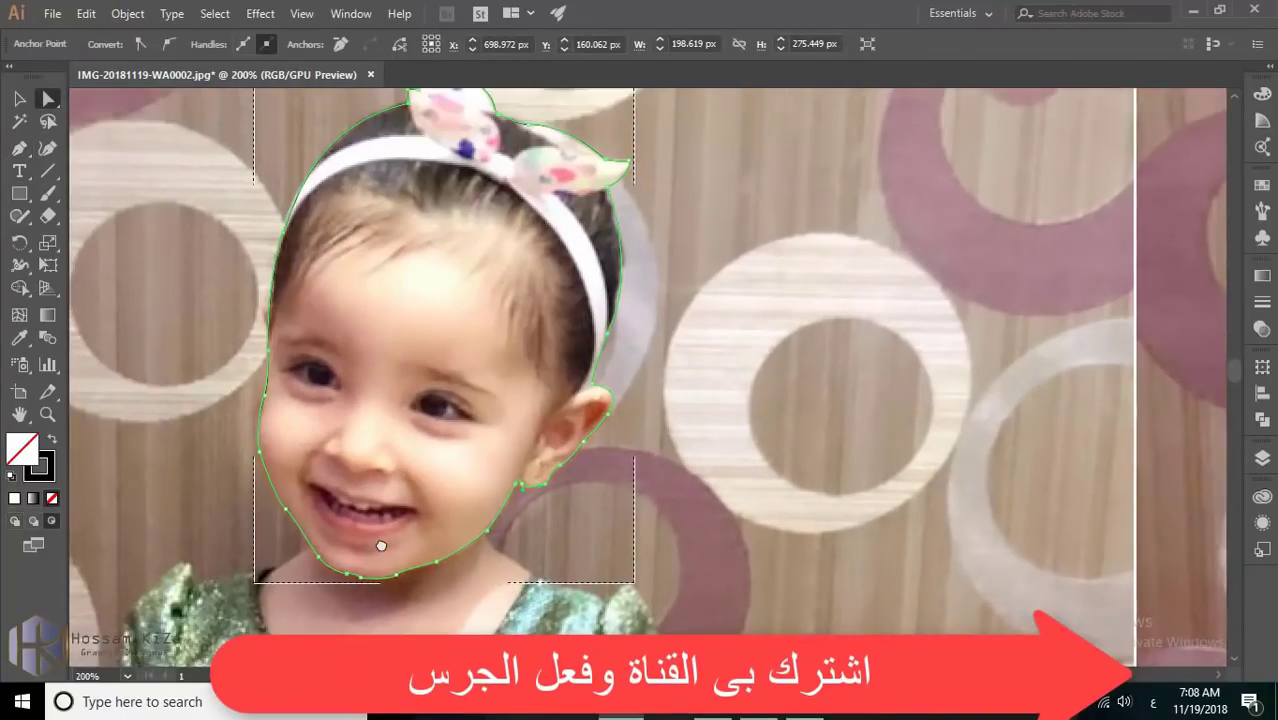
click(18, 150)
alt+scroll(534, 491, up, 1)
alt+scroll(585, 456, up, 1)
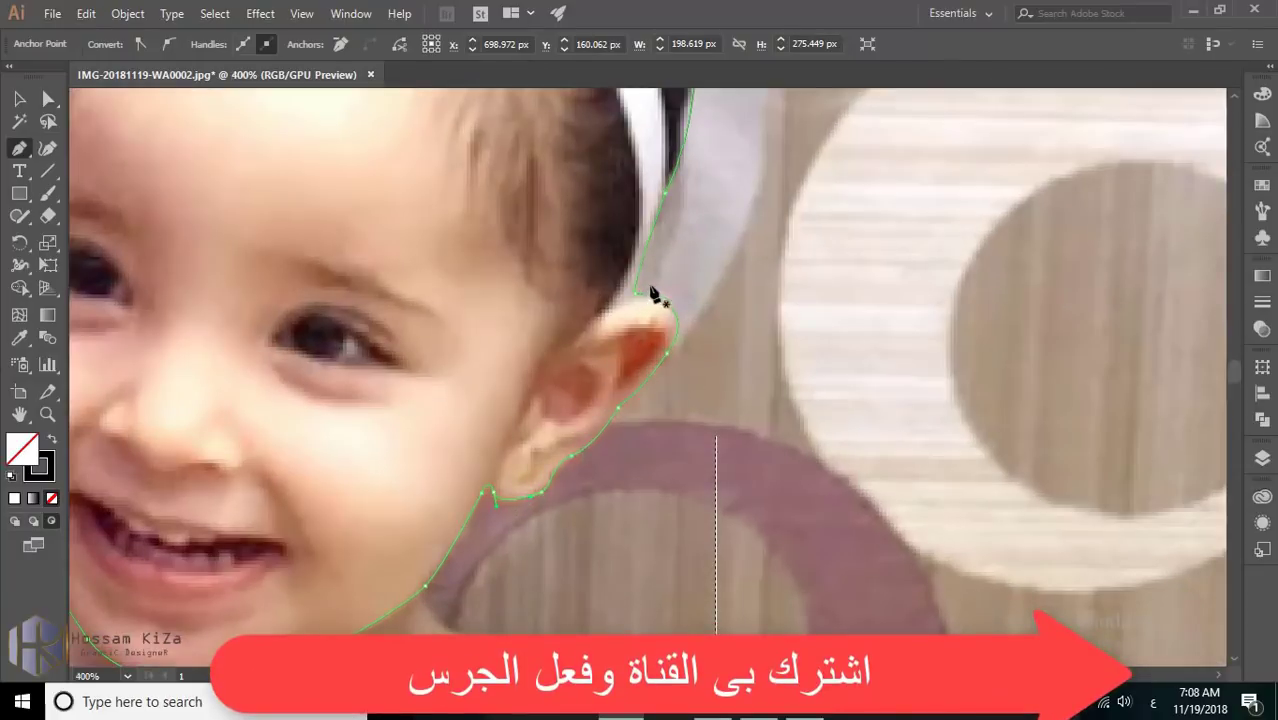
click(436, 44)
click(385, 100)
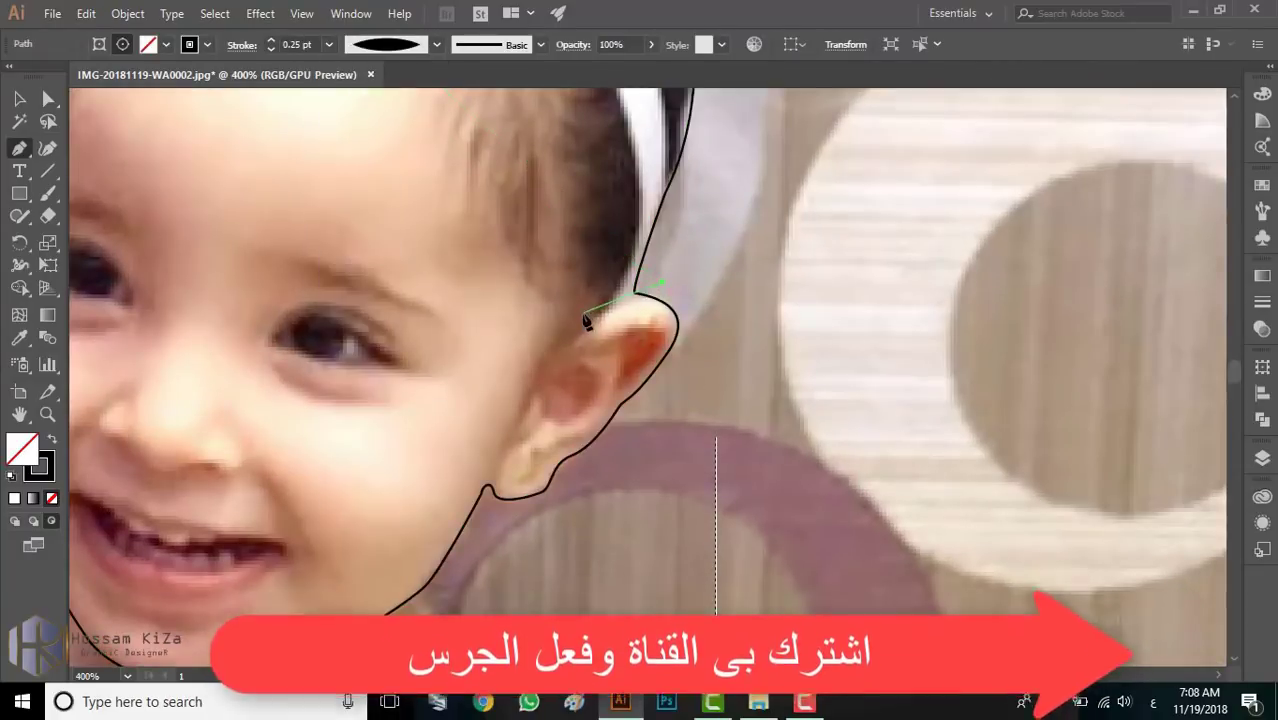
Step: Start a new path at the top of the ear and curve it up through the hair toward the temple
click(565, 347)
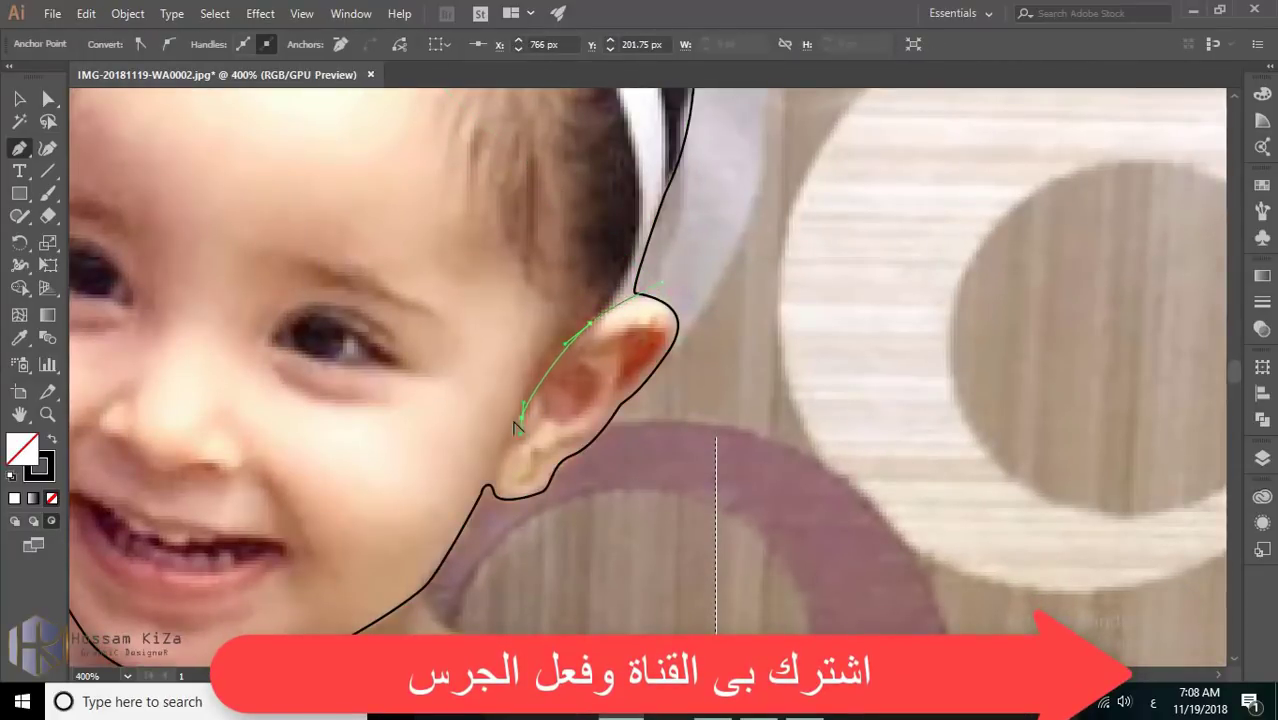
alt+scroll(517, 428, up, 2)
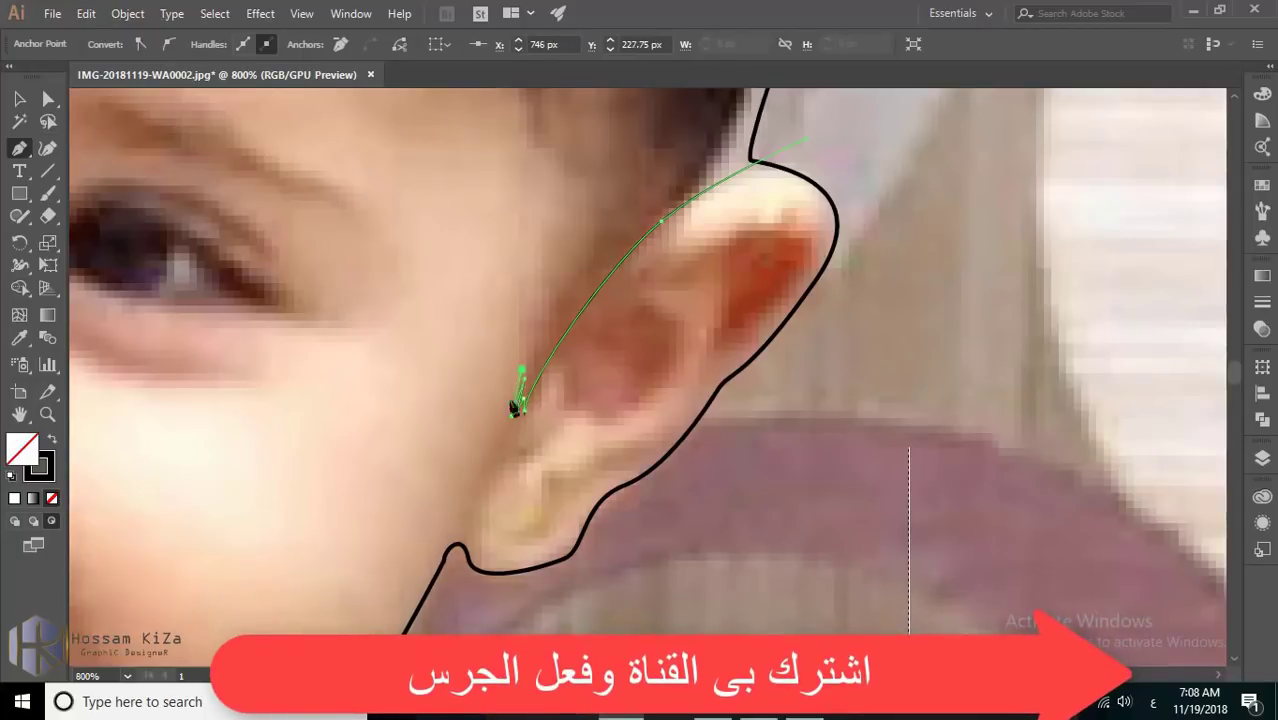
drag(514, 408, 542, 205)
alt+scroll(503, 438, down, 1)
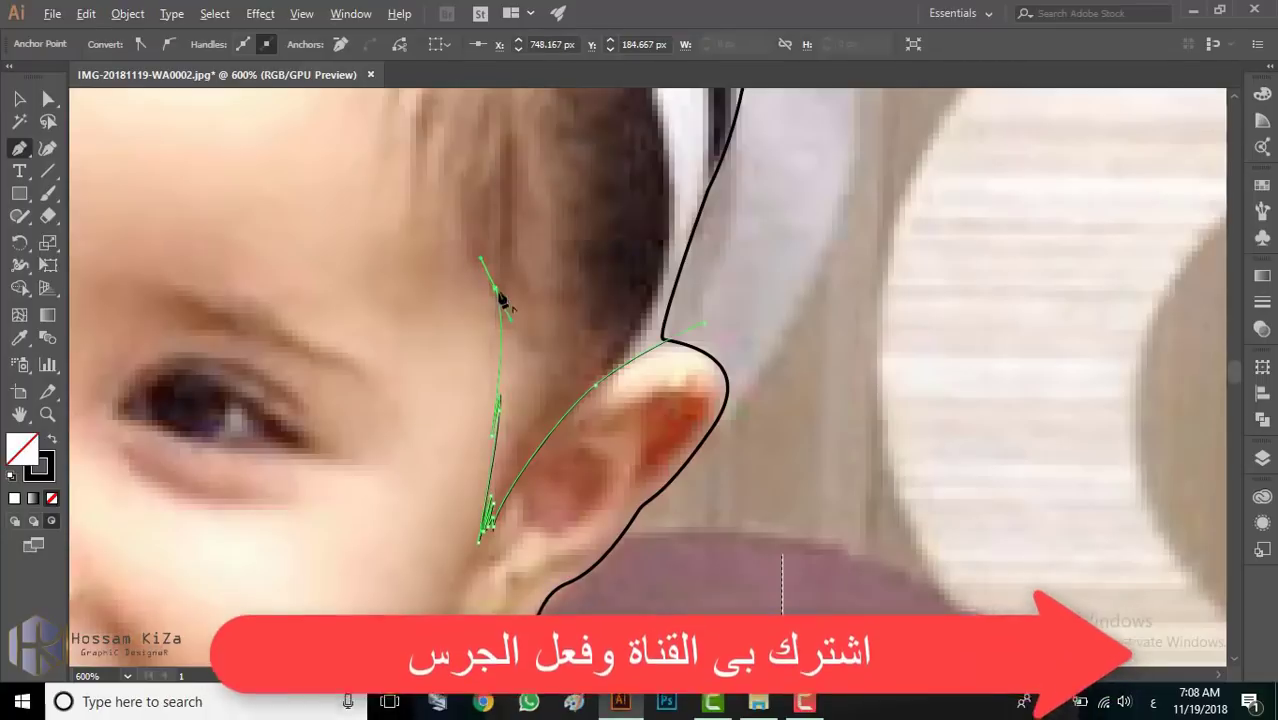
mouse_move(496, 290)
mouse_down()
mouse_move(458, 275)
mouse_move(429, 226)
mouse_up()
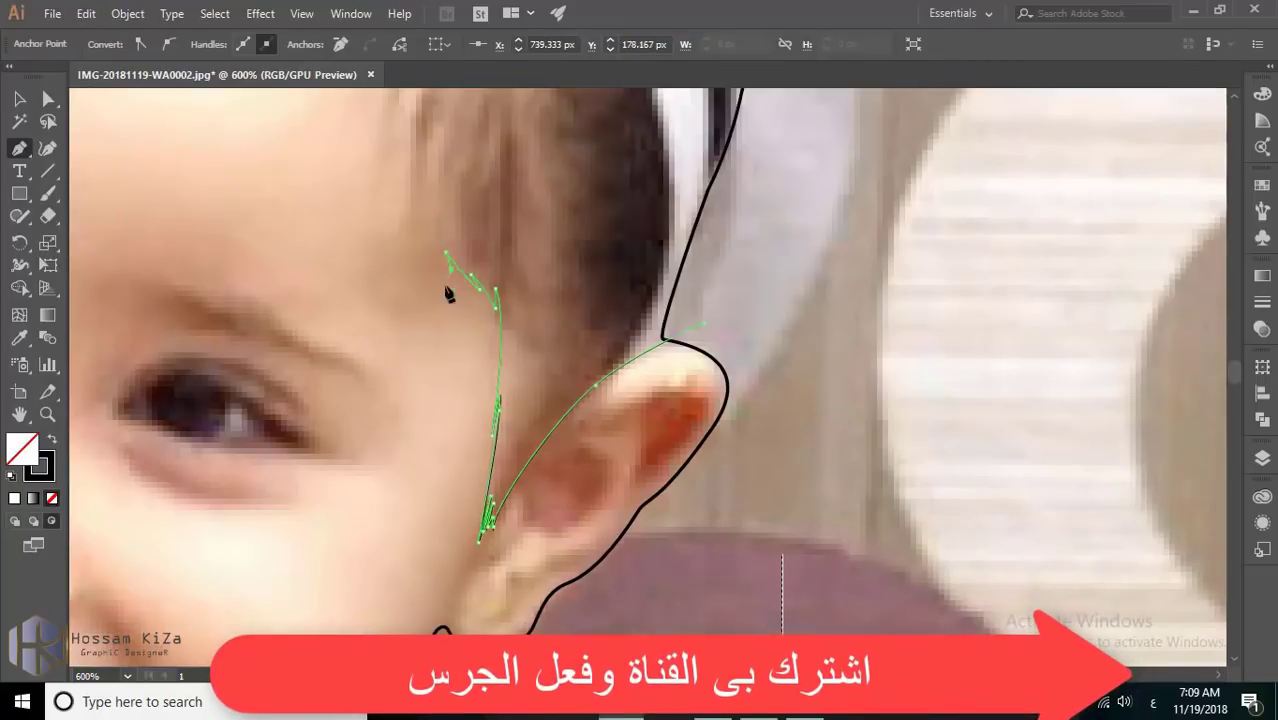
alt+scroll(448, 293, down, 1)
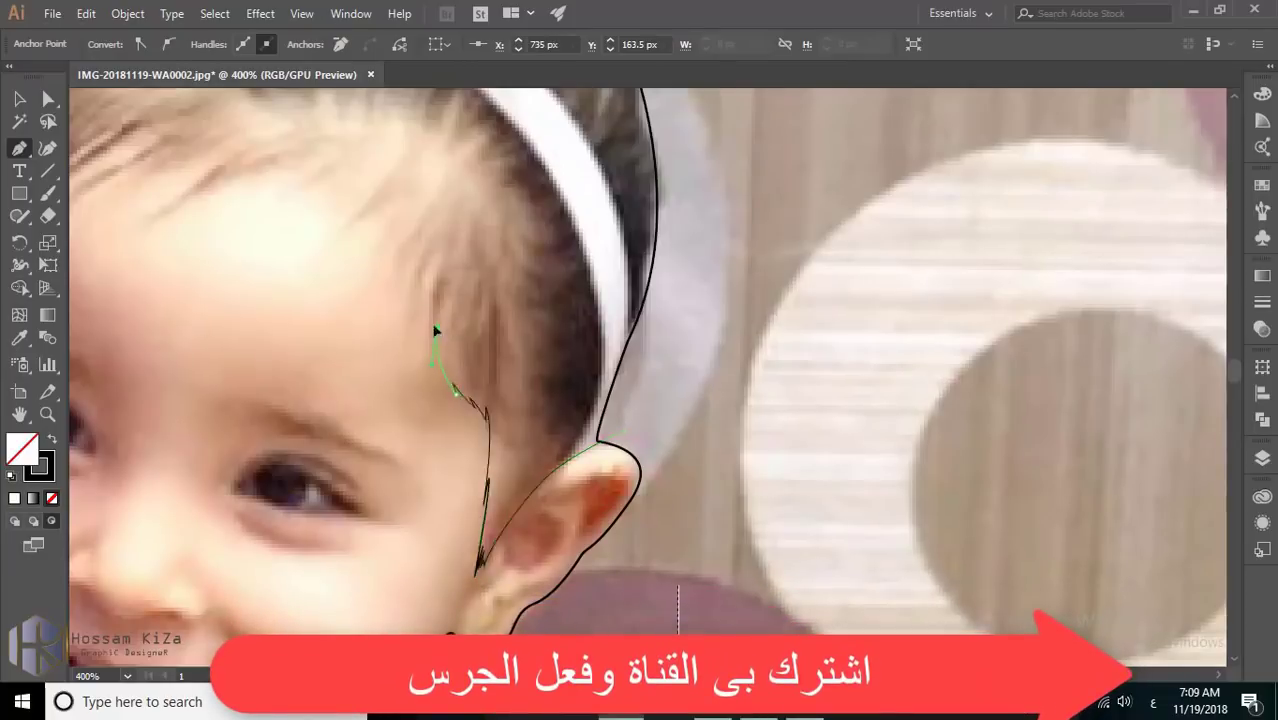
mouse_move(434, 282)
mouse_down()
mouse_move(459, 211)
mouse_move(437, 283)
mouse_up()
ctrl+click(430, 343)
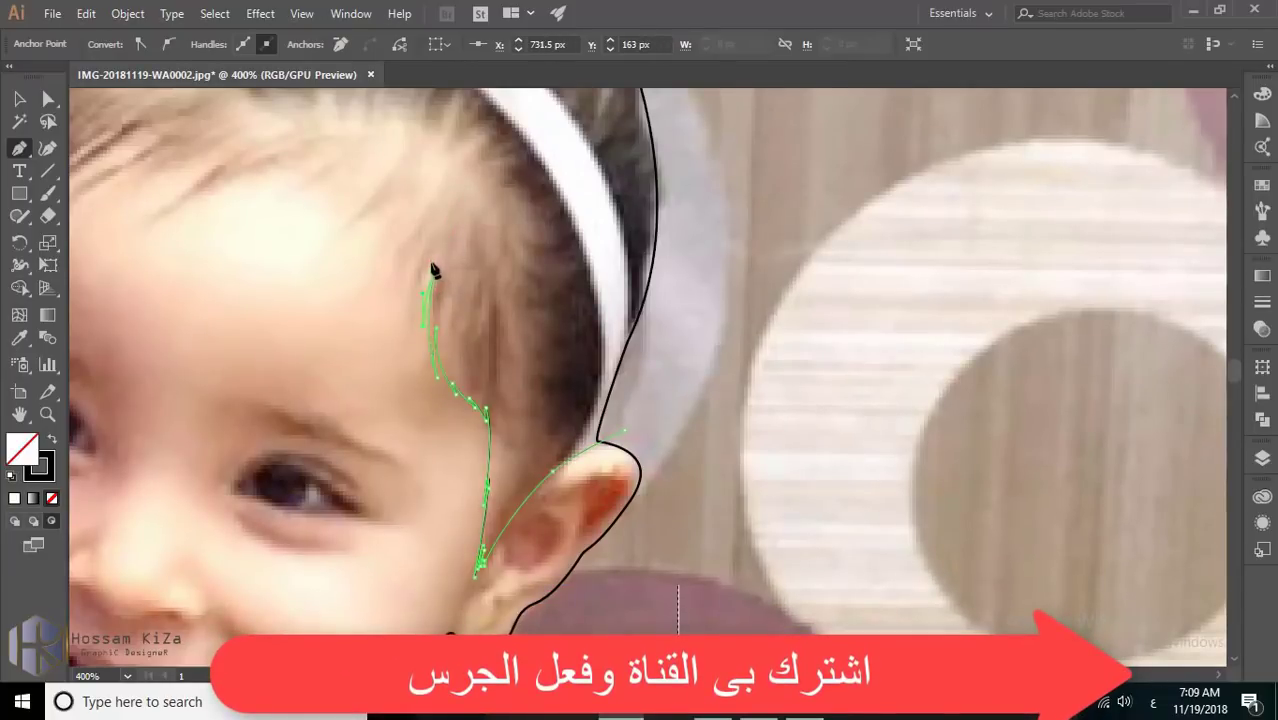
mouse_move(407, 324)
mouse_down()
mouse_move(414, 260)
mouse_move(451, 177)
mouse_up()
Step: Extend the hair path up the forehead with zigzag corner points for spiky strands
click(399, 260)
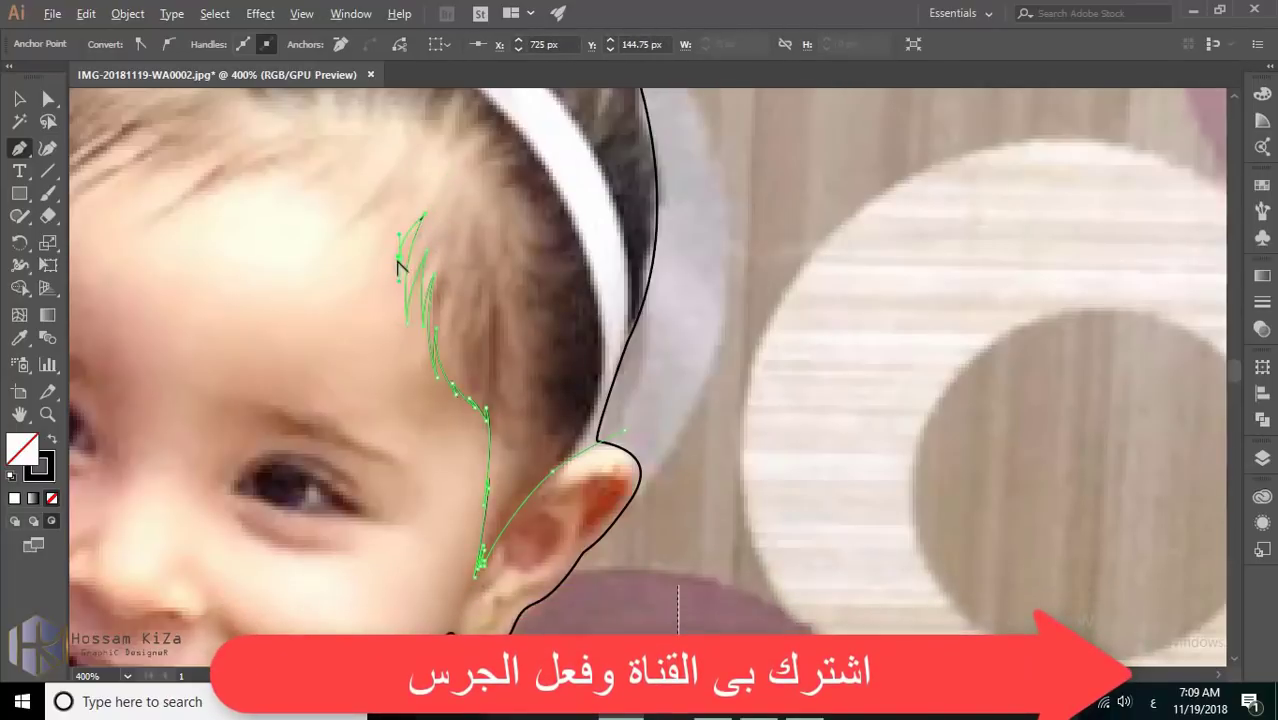
drag(399, 262, 399, 356)
click(417, 324)
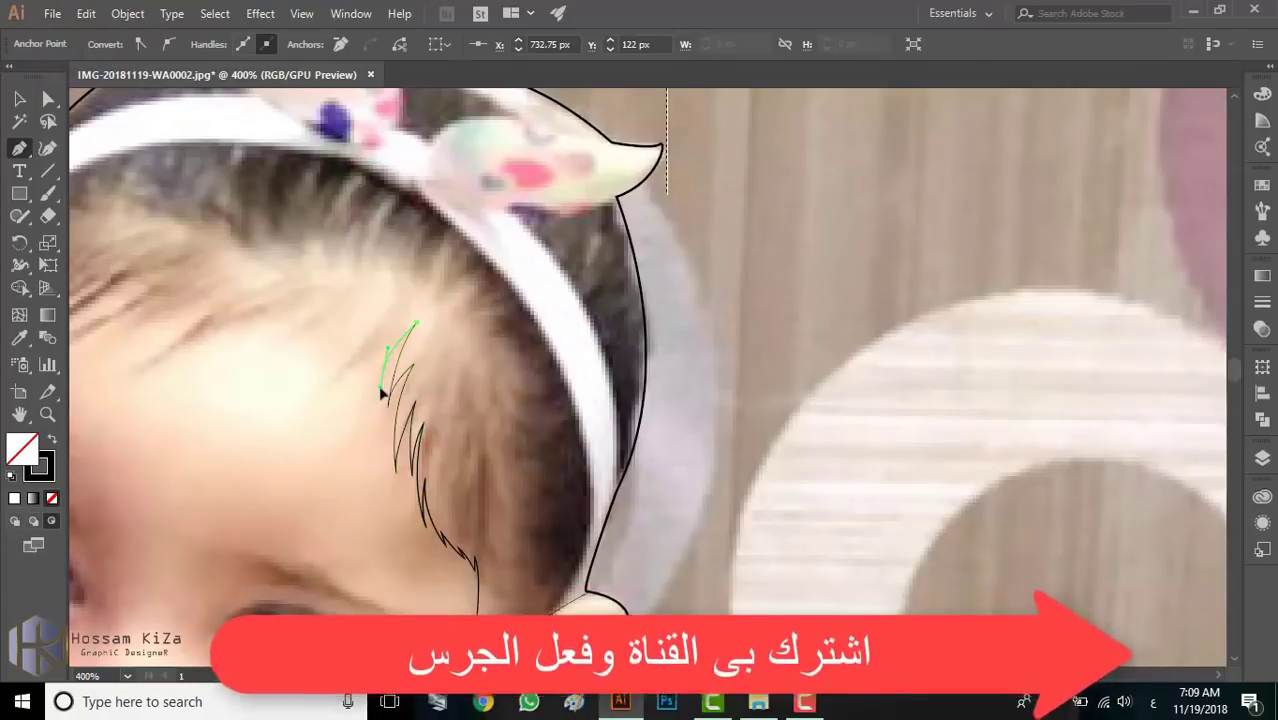
click(381, 393)
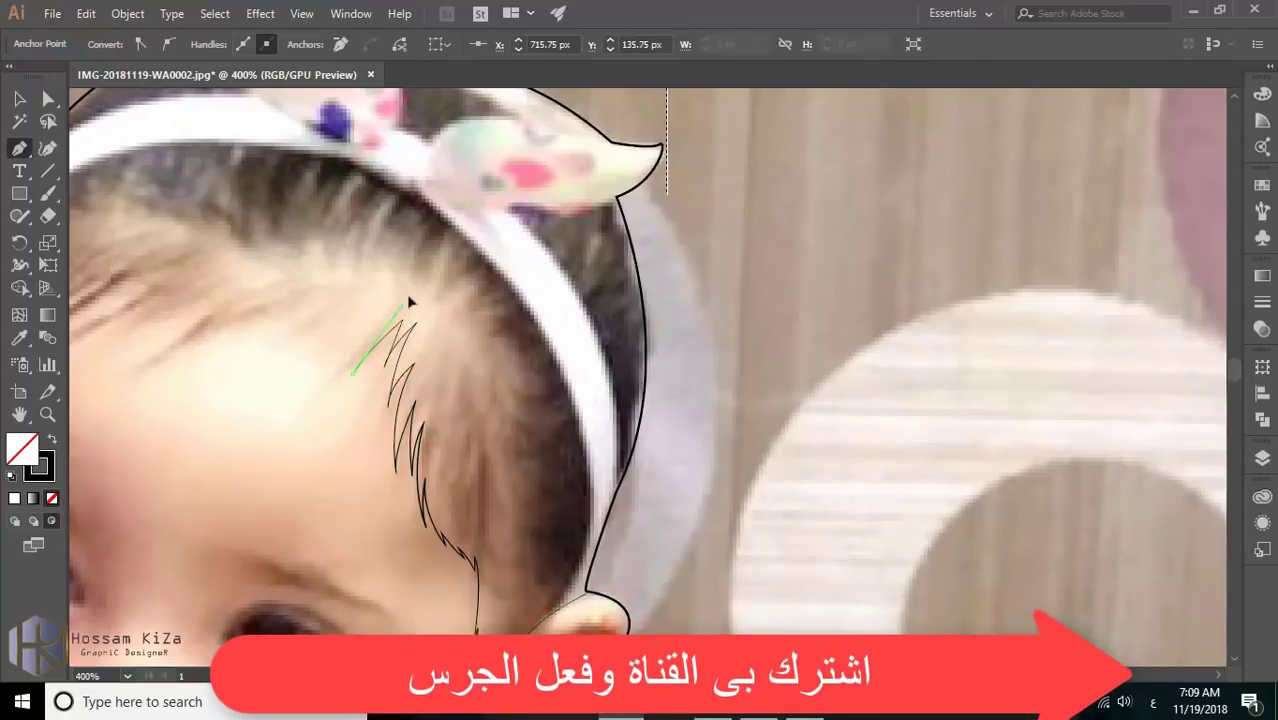
drag(402, 320, 400, 305)
click(352, 373)
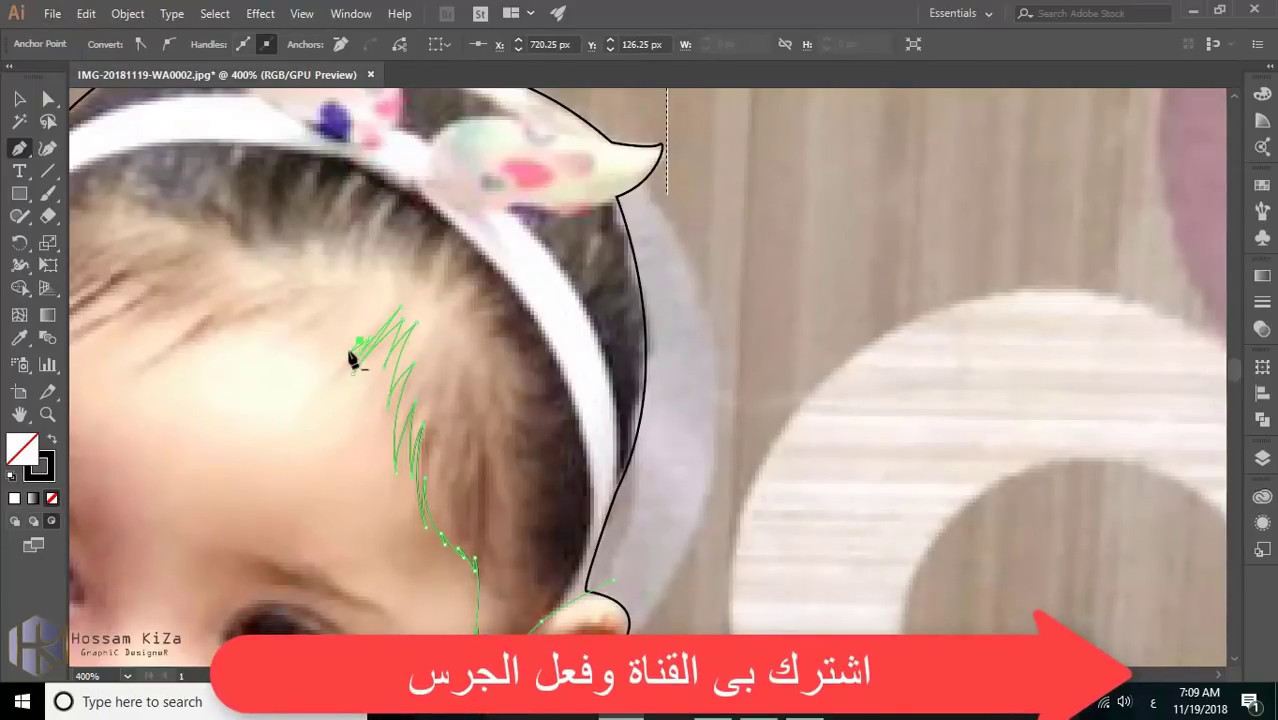
click(352, 310)
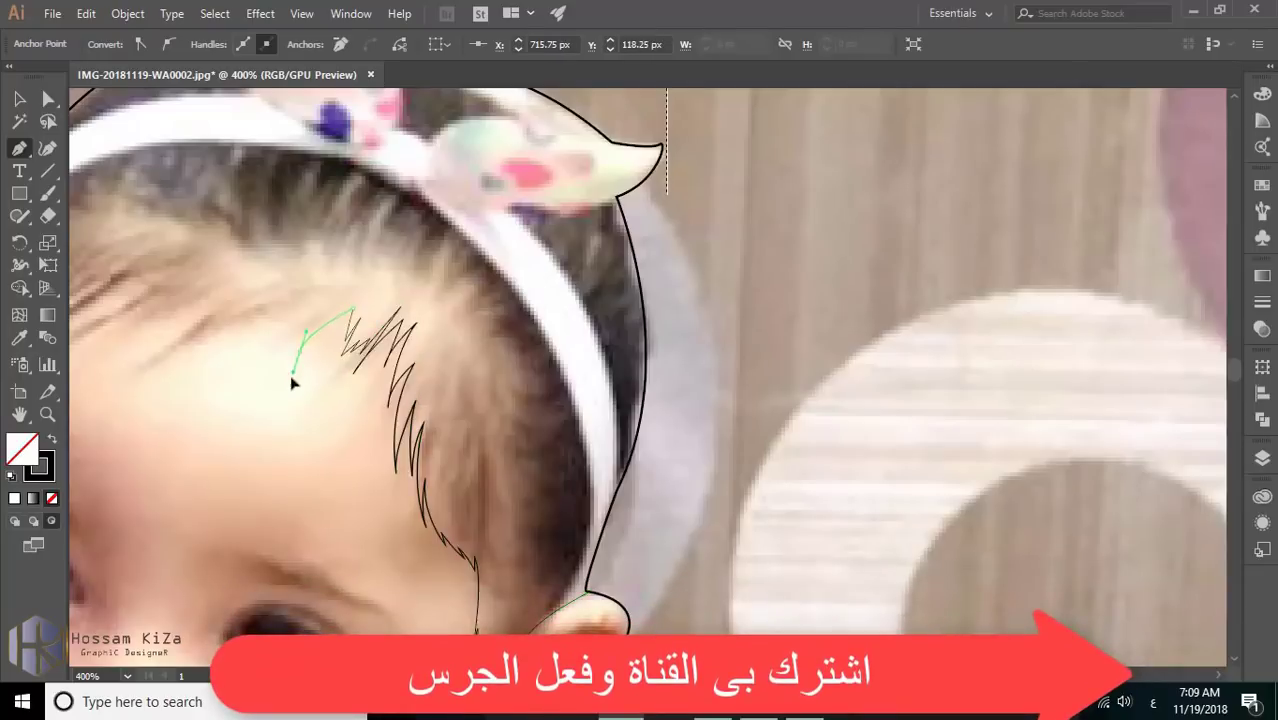
click(290, 378)
click(306, 325)
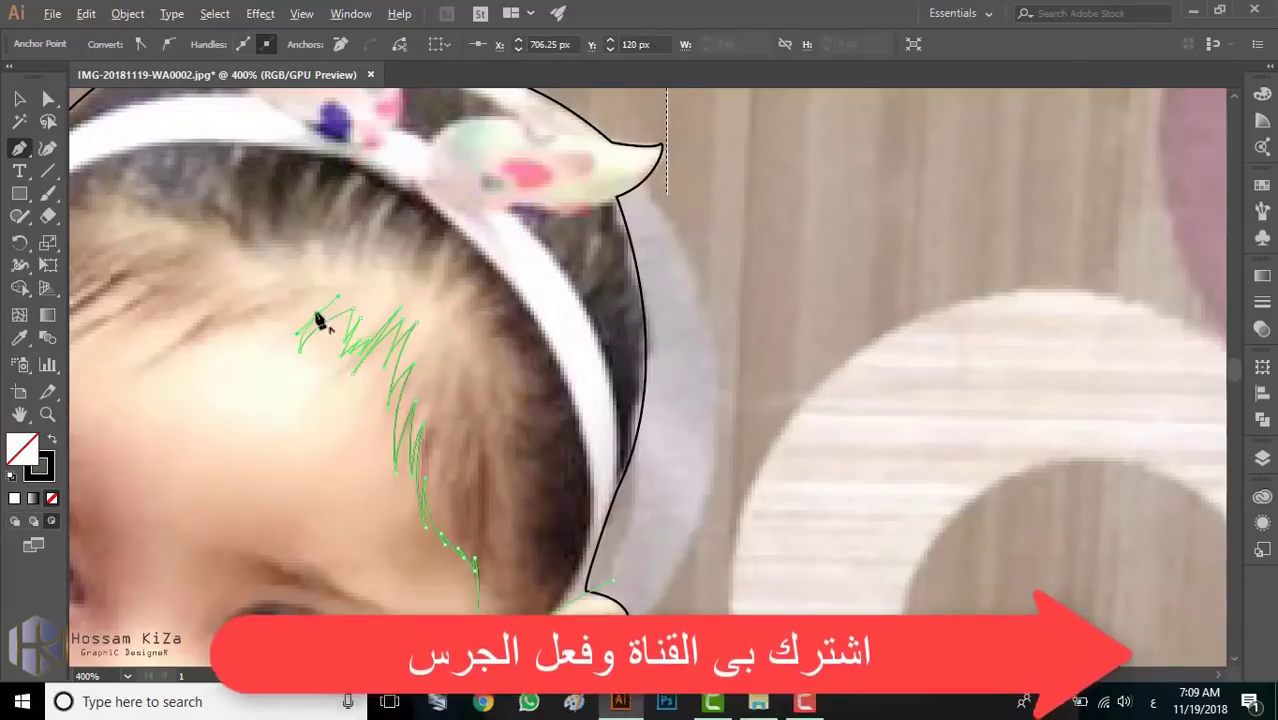
key(ctrl+minus)
Step: Curve the jagged hairline across the forehead and down the far temple, joining the existing path
drag(547, 331, 522, 356)
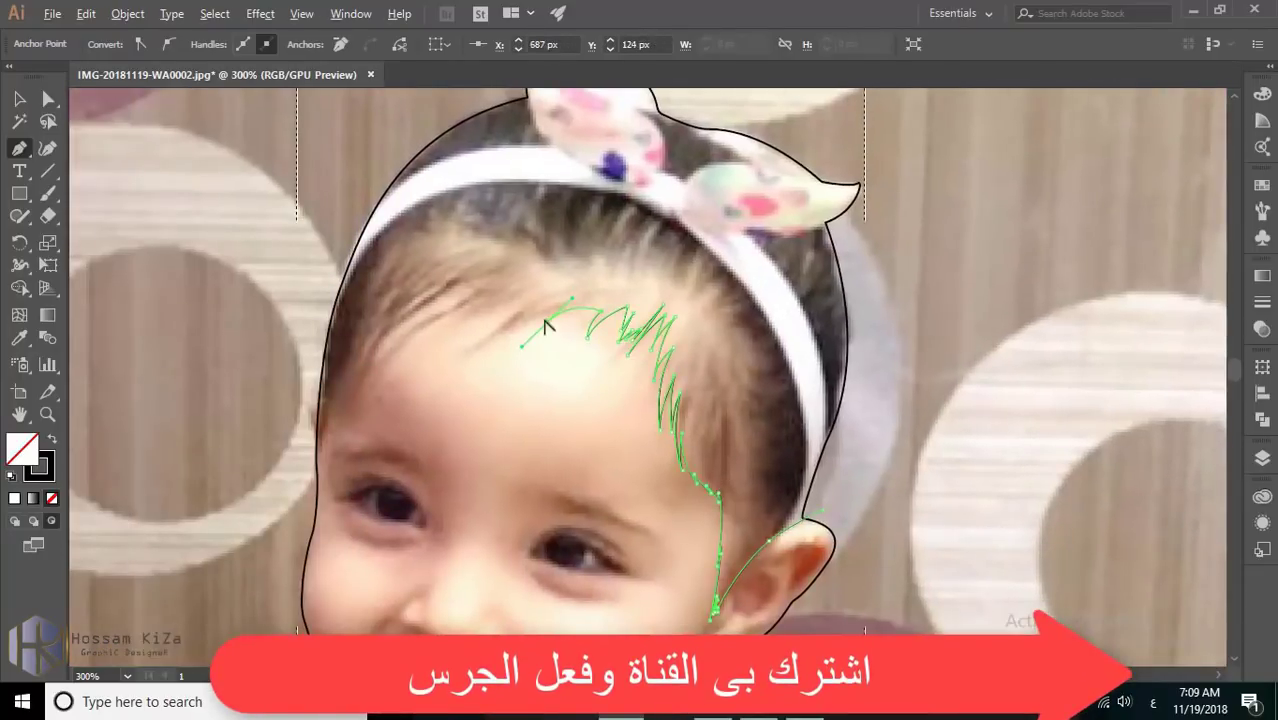
drag(488, 317, 450, 344)
click(492, 297)
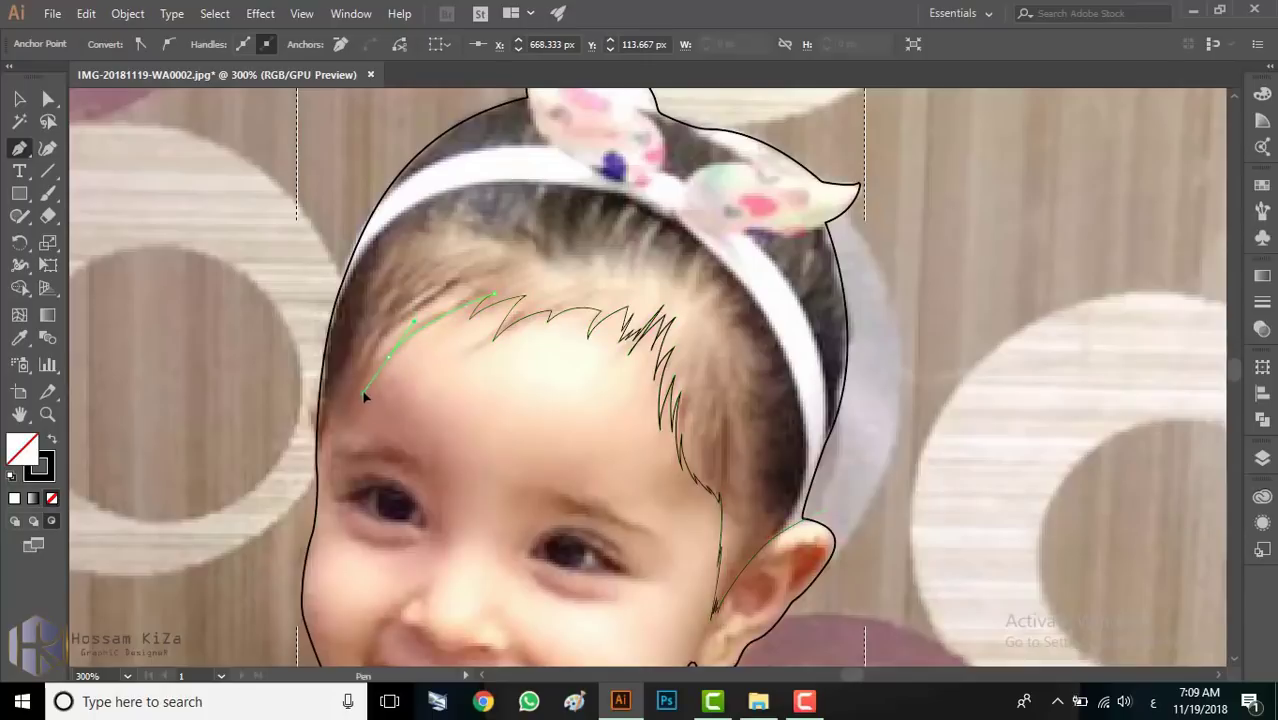
drag(390, 358, 453, 310)
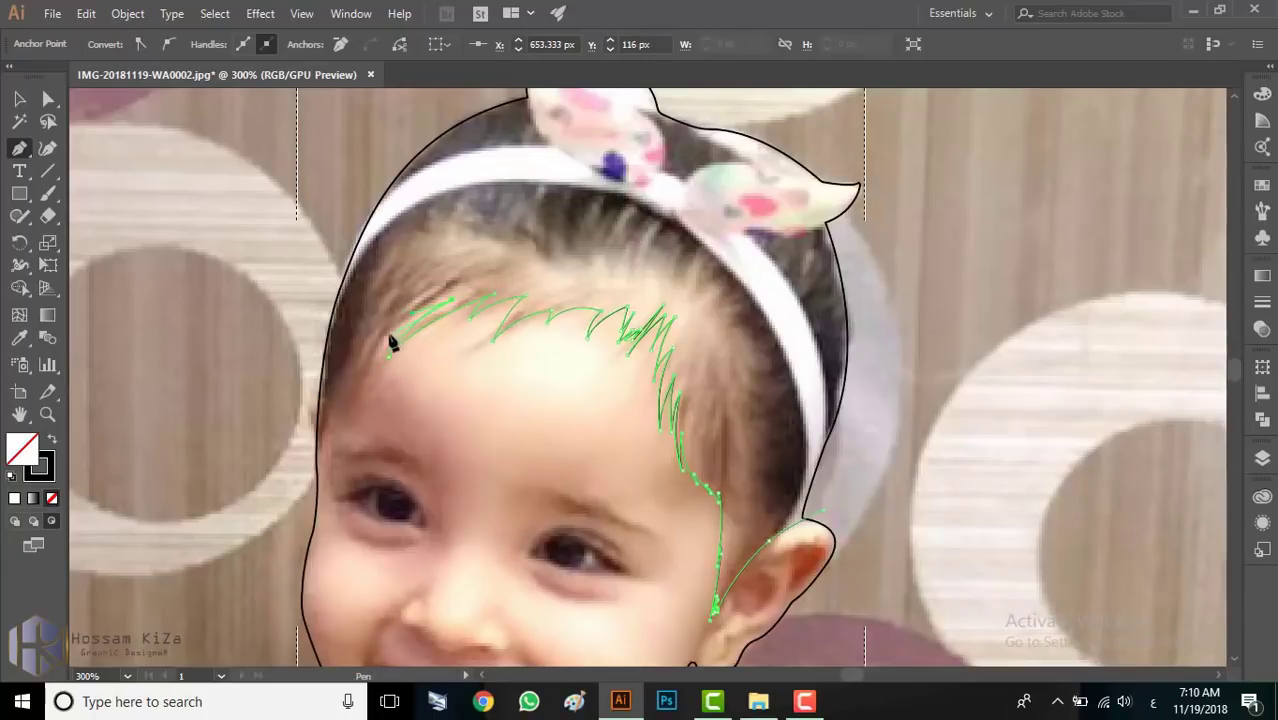
mouse_move(357, 378)
mouse_down()
mouse_move(361, 389)
mouse_move(370, 368)
mouse_up()
drag(323, 430, 321, 463)
click(325, 434)
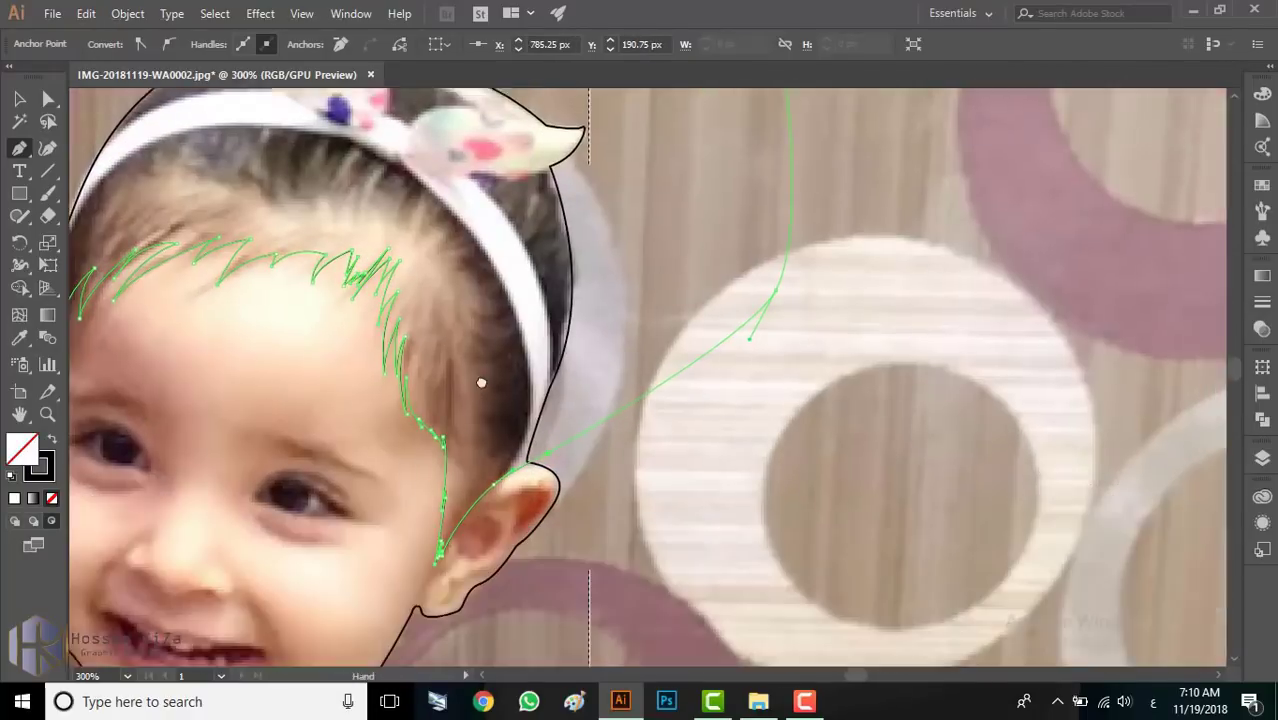
Step: Give the hair strokes the tapered width profile and a 0.25 pt weight
click(400, 44)
click(376, 104)
click(328, 44)
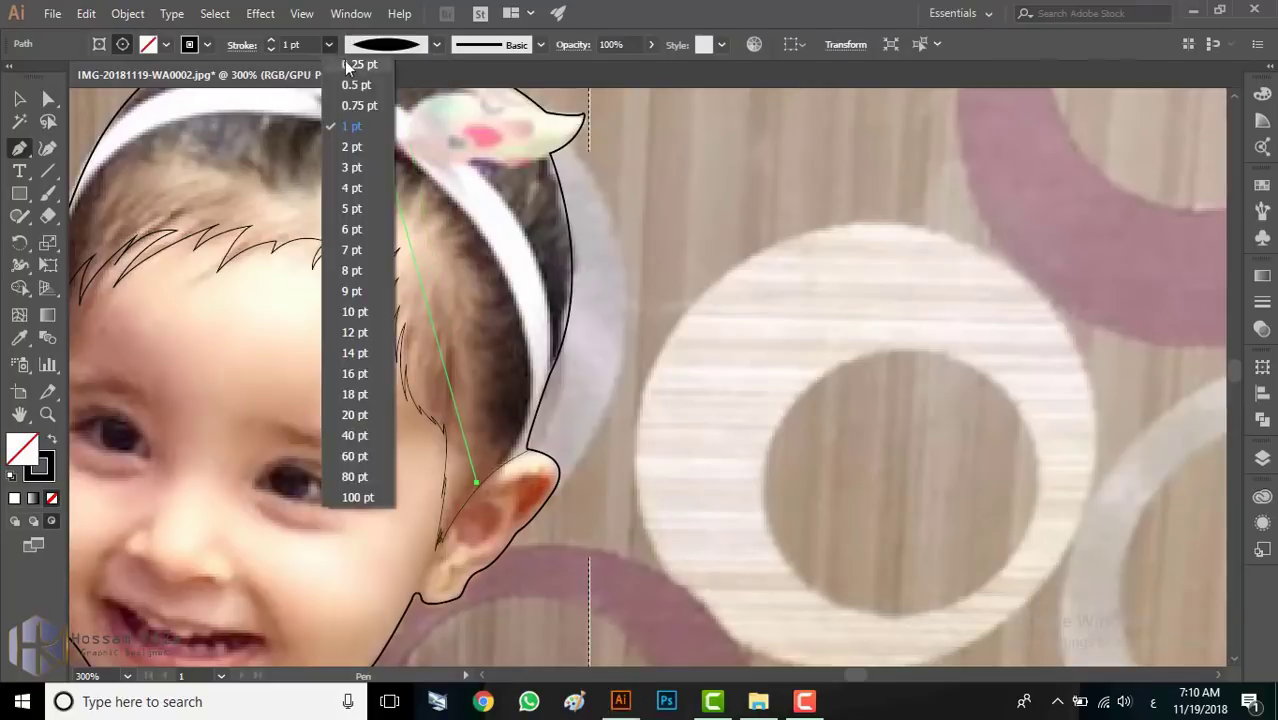
click(345, 78)
Step: Draw a new spiky hair strand from above the ear up the temple toward the crown
click(465, 505)
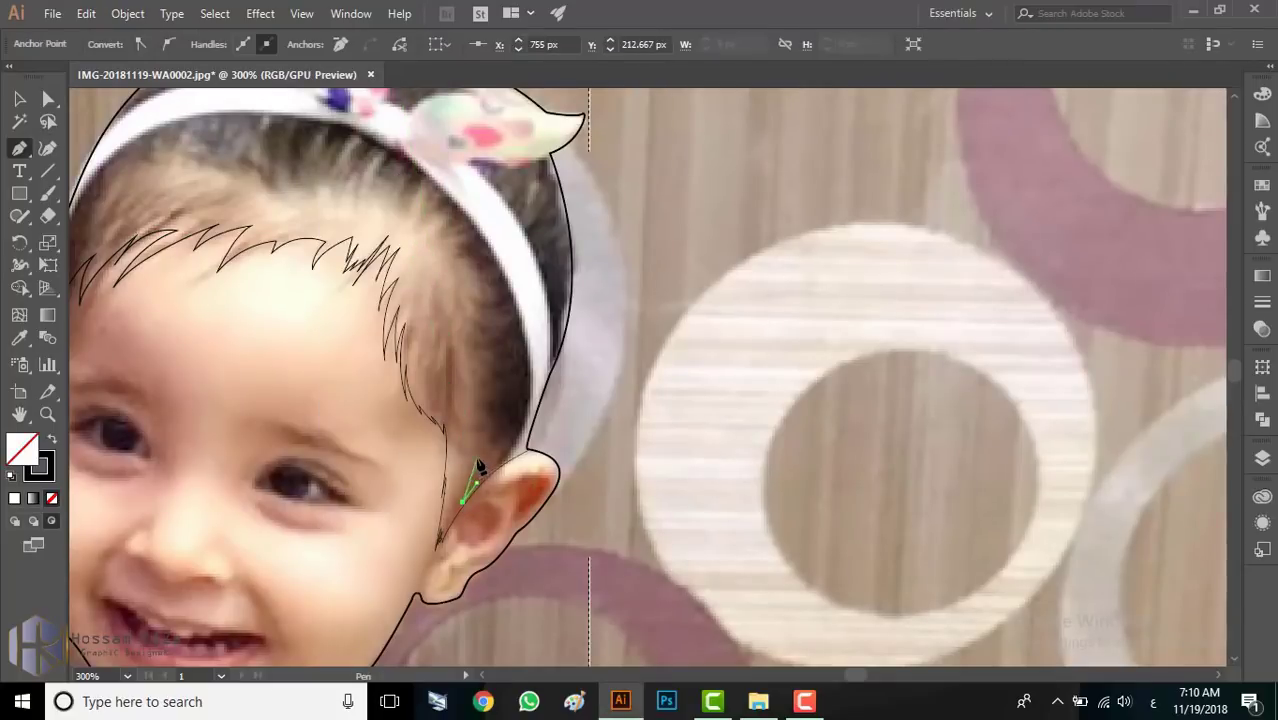
mouse_move(458, 425)
mouse_down()
mouse_move(457, 392)
mouse_move(441, 415)
mouse_up()
drag(415, 348, 431, 268)
click(406, 309)
drag(407, 256, 456, 215)
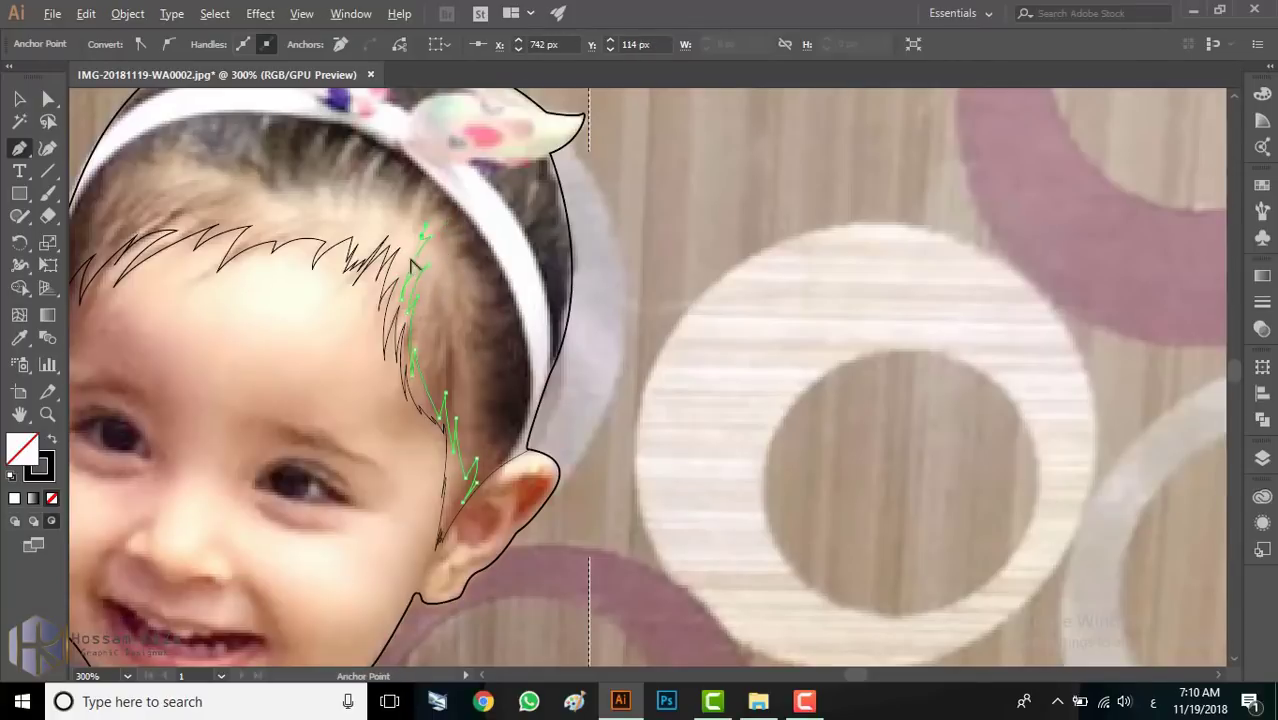
key(ctrl+plus)
key(ctrl+plus)
click(448, 298)
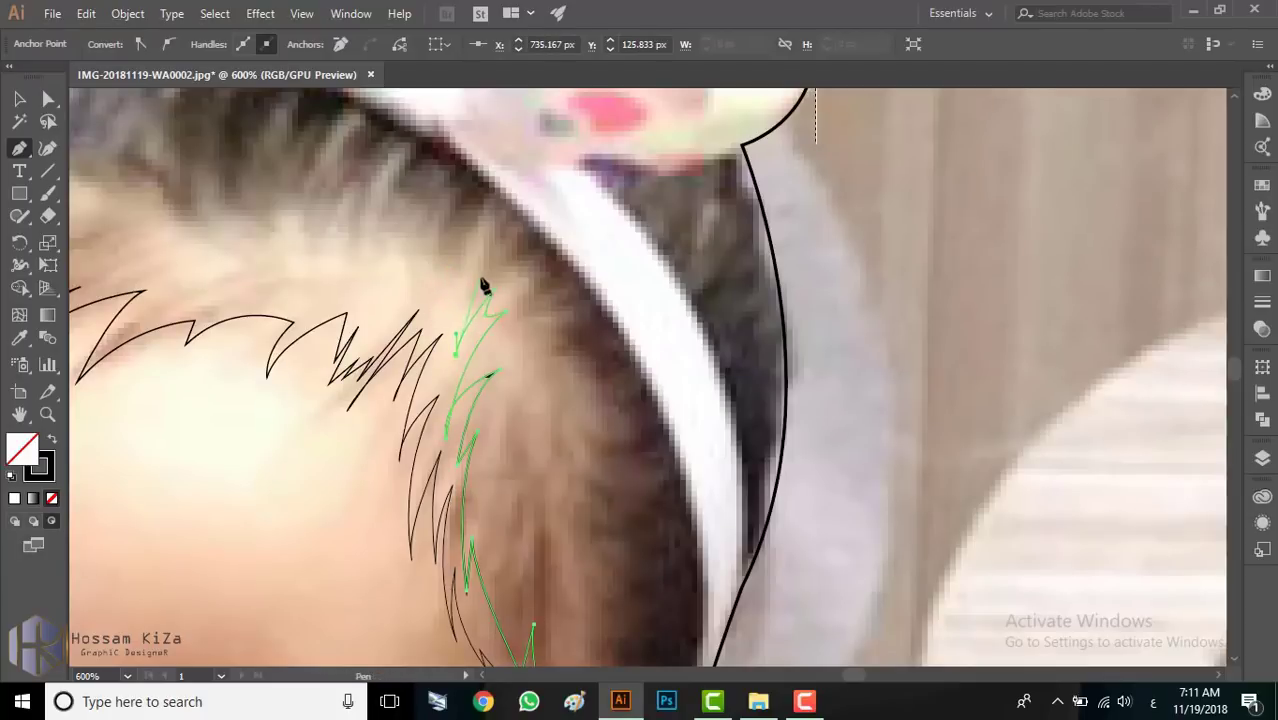
scroll(484, 286, down, 3)
scroll(446, 311, up, 1)
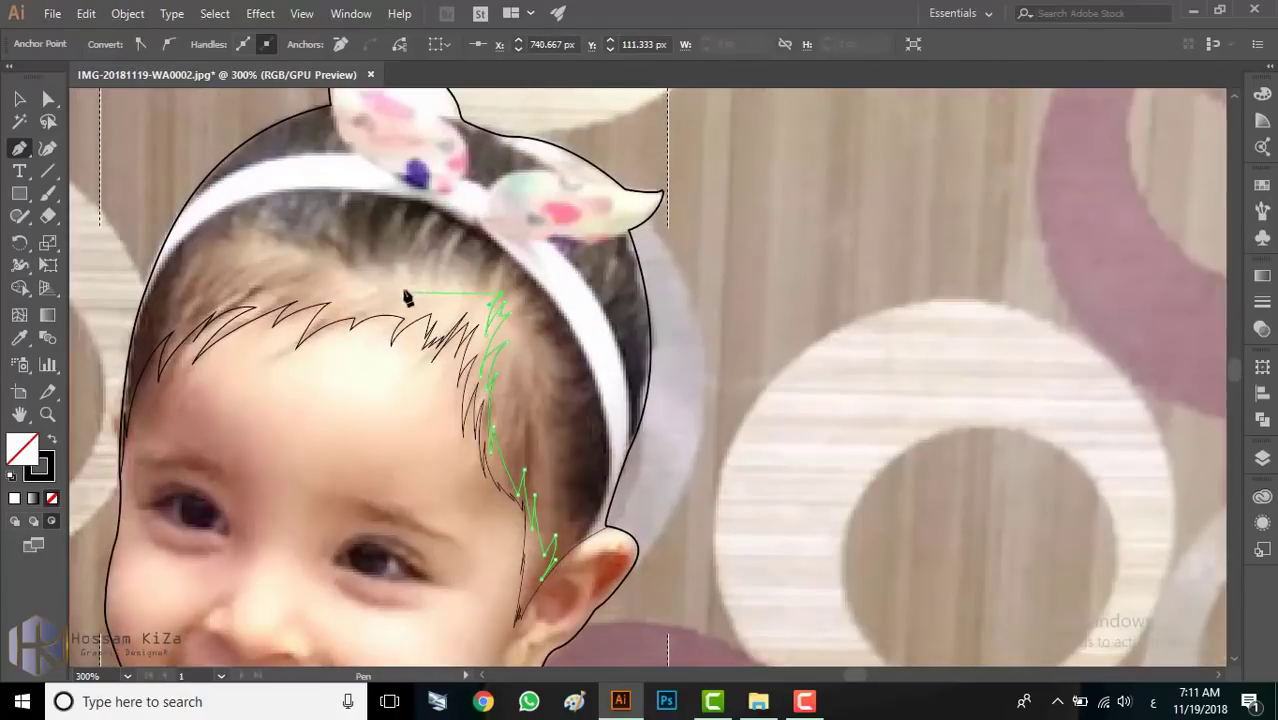
Step: Sweep the strand across the forehead with spiky tips down to the left temple
drag(330, 280, 270, 327)
click(503, 272)
drag(312, 292, 216, 385)
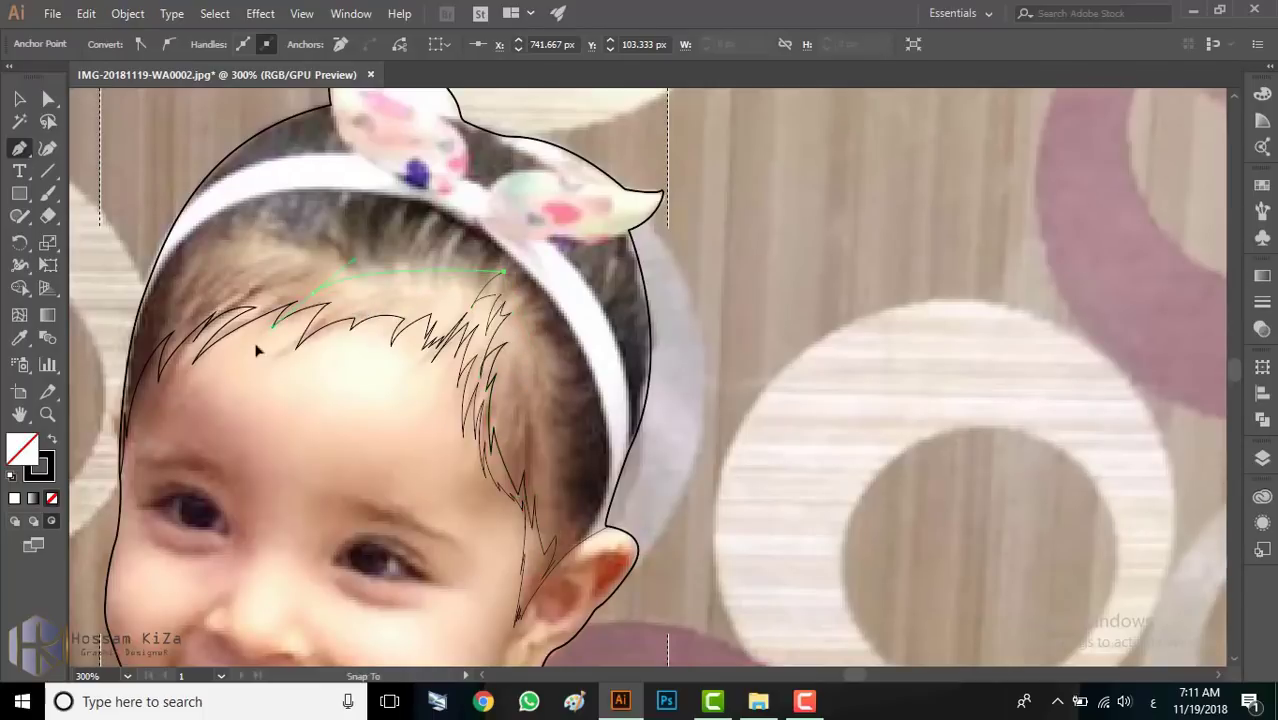
click(270, 293)
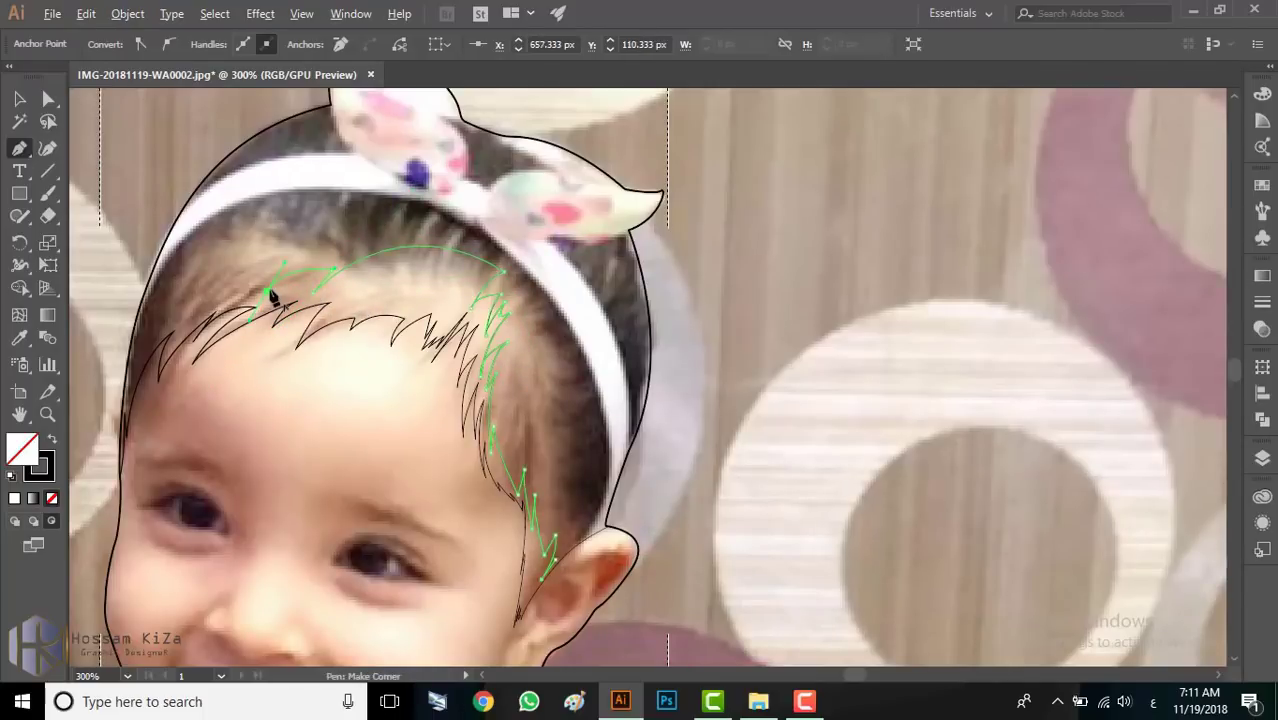
click(190, 300)
click(156, 334)
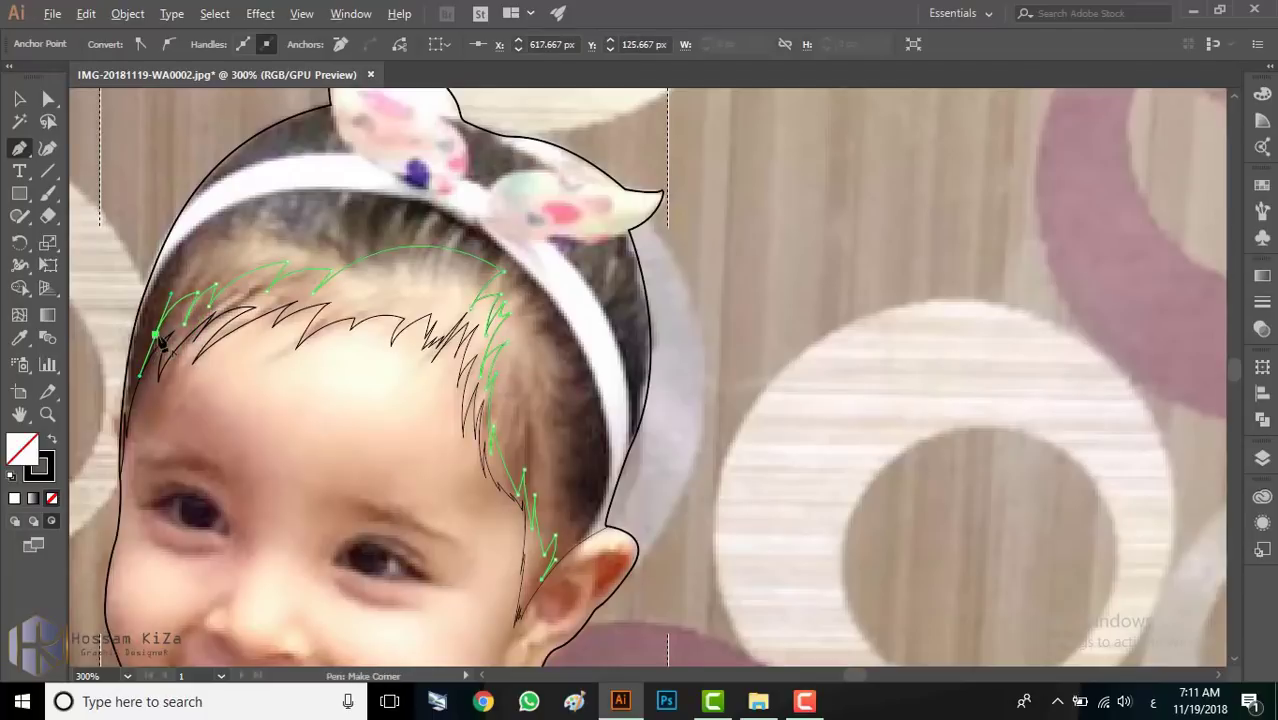
click(137, 370)
drag(178, 281, 241, 250)
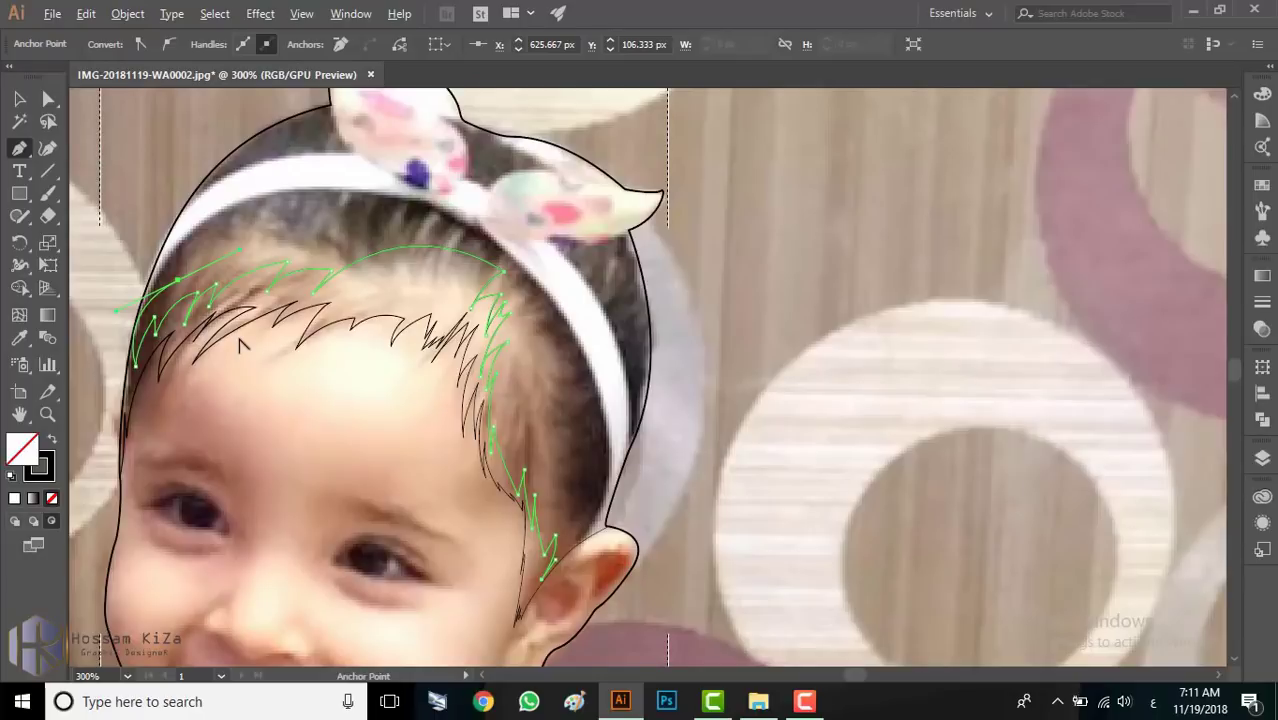
ctrl+click(593, 585)
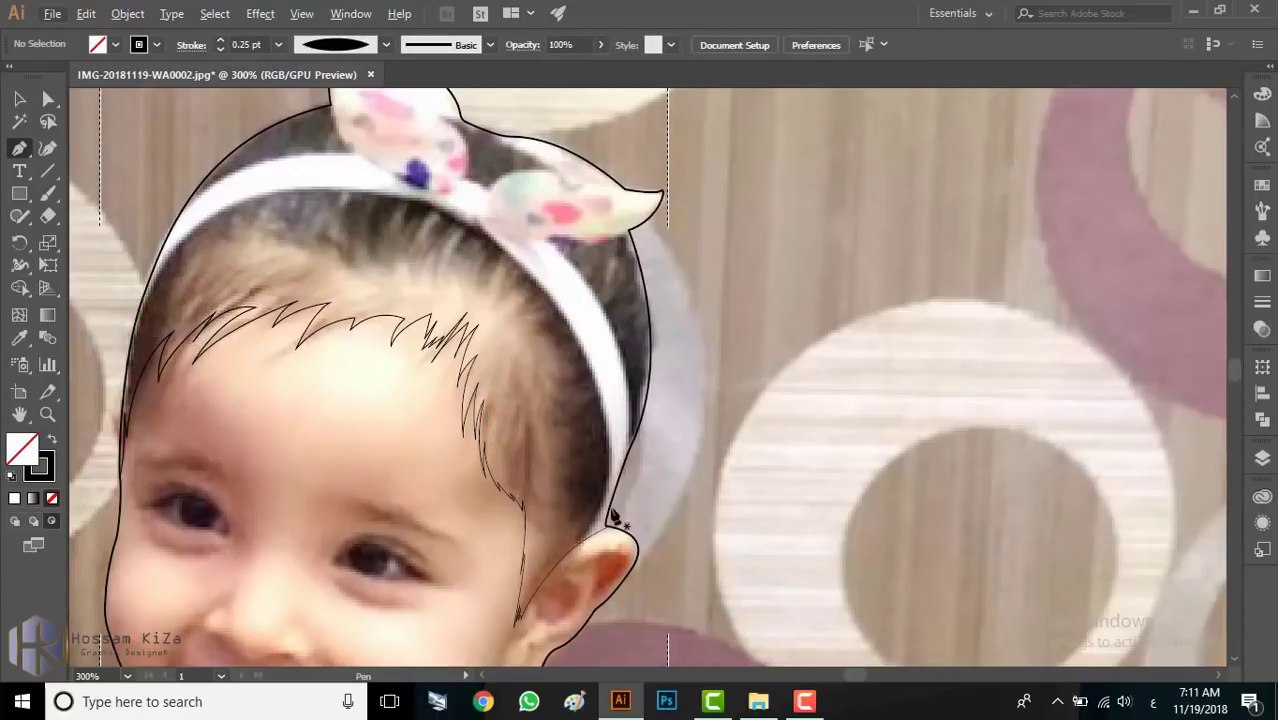
key(ctrl+z)
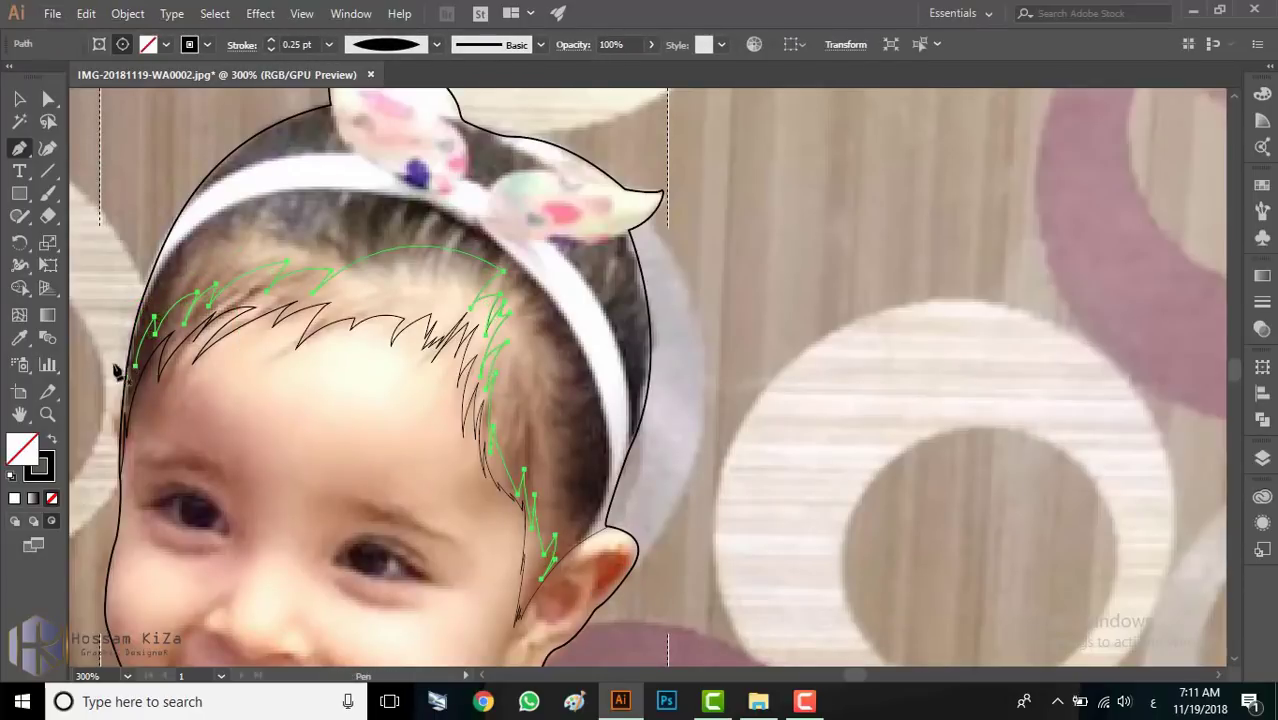
Step: Add a final point at the left temple and end the hair path
click(136, 350)
scroll(120, 345, down, 2)
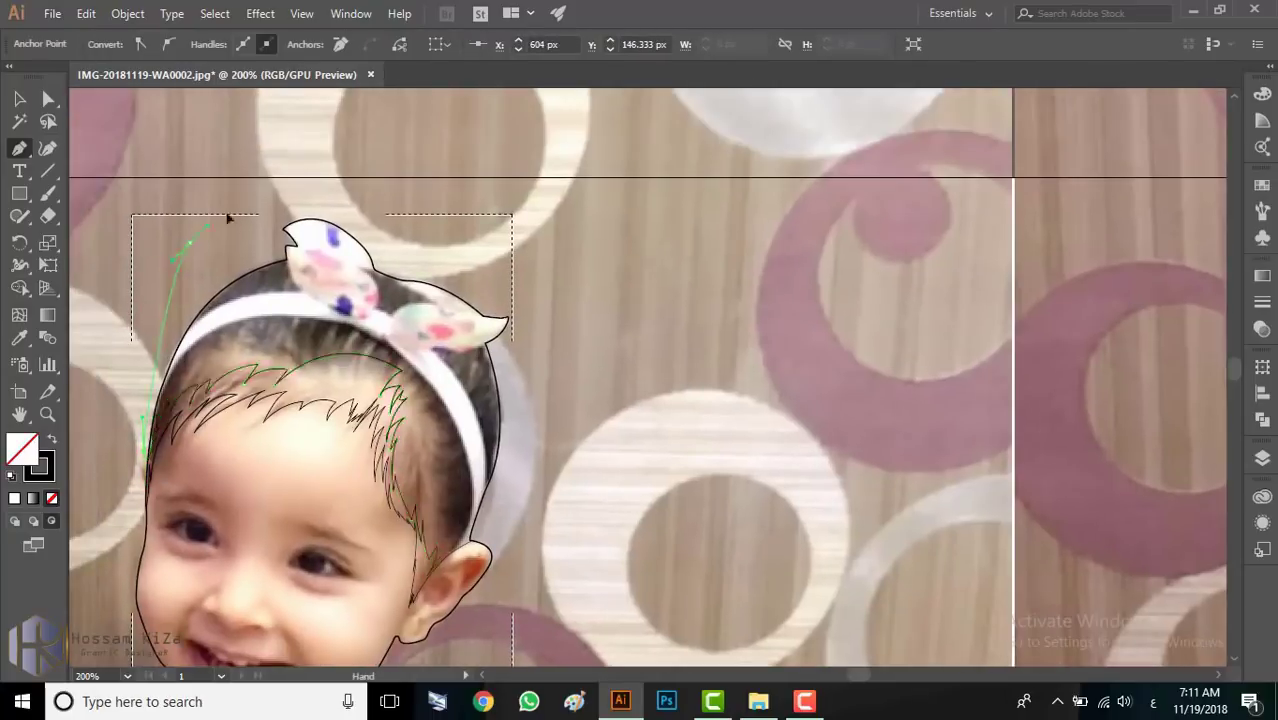
scroll(490, 545, up, 2)
key(Escape)
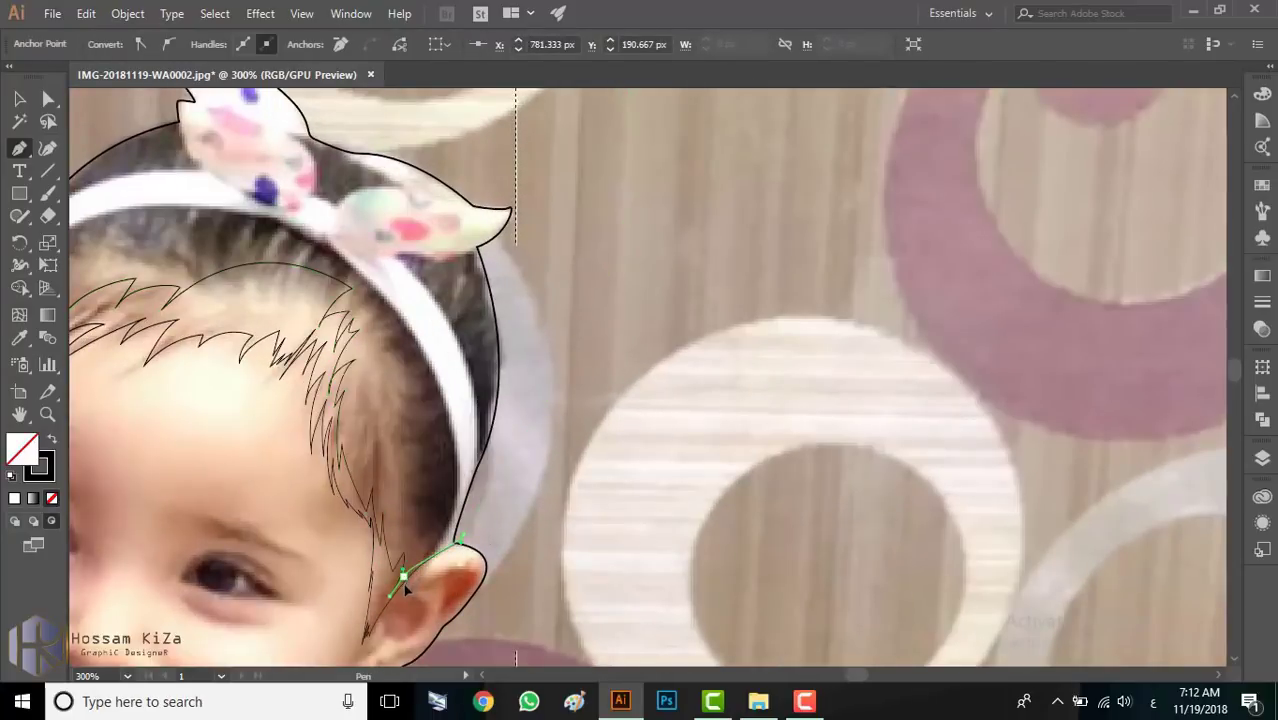
key(Escape)
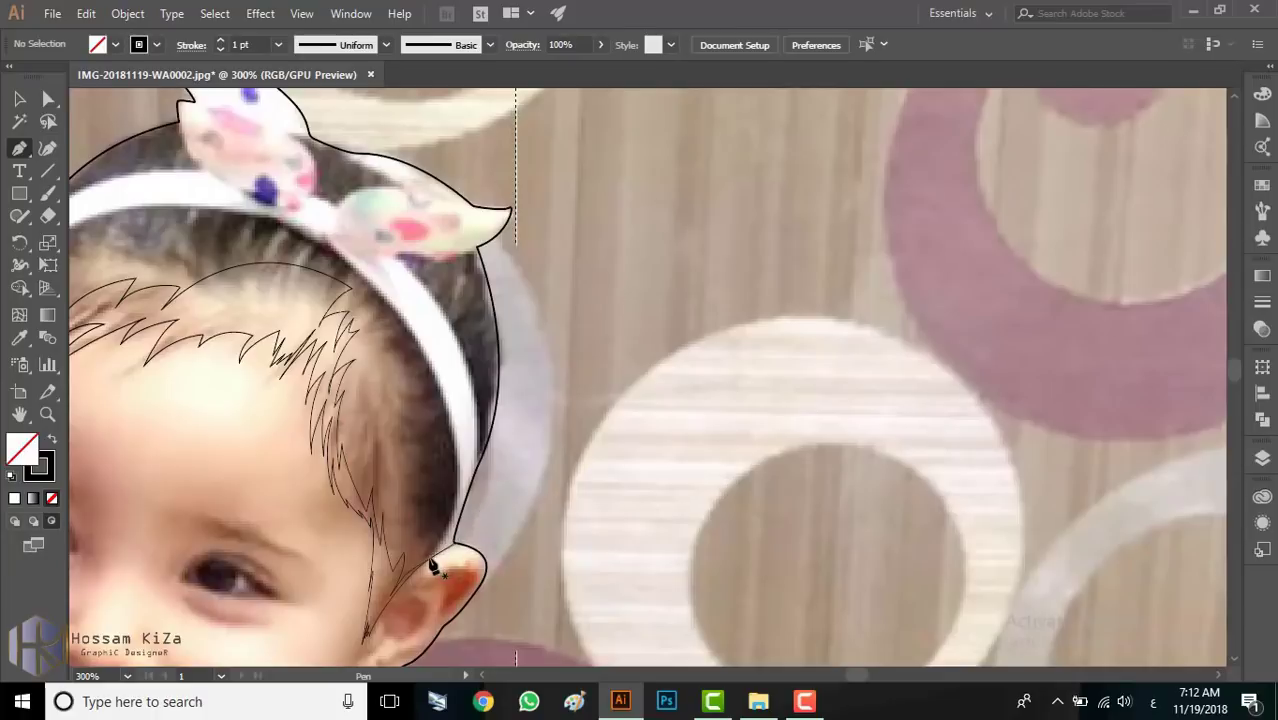
Step: Start a new outline tracing the headband's inner edge leftward across the head
click(428, 559)
click(451, 414)
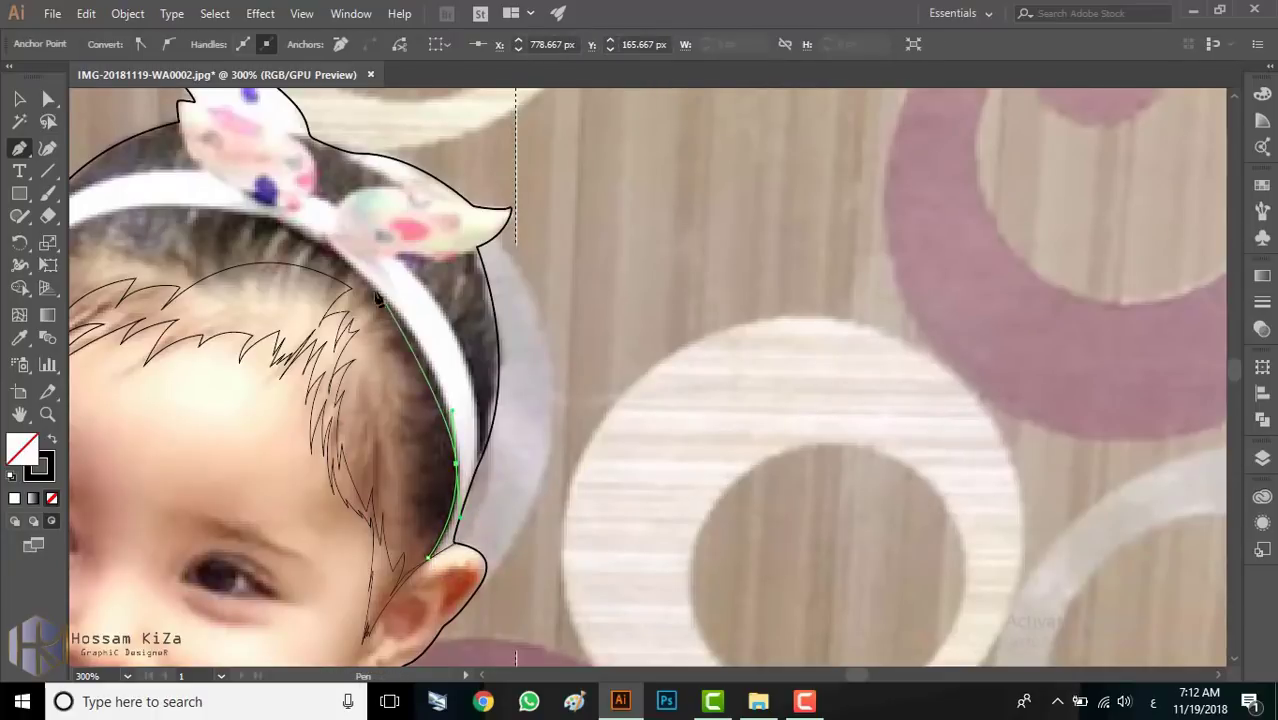
click(331, 265)
click(213, 216)
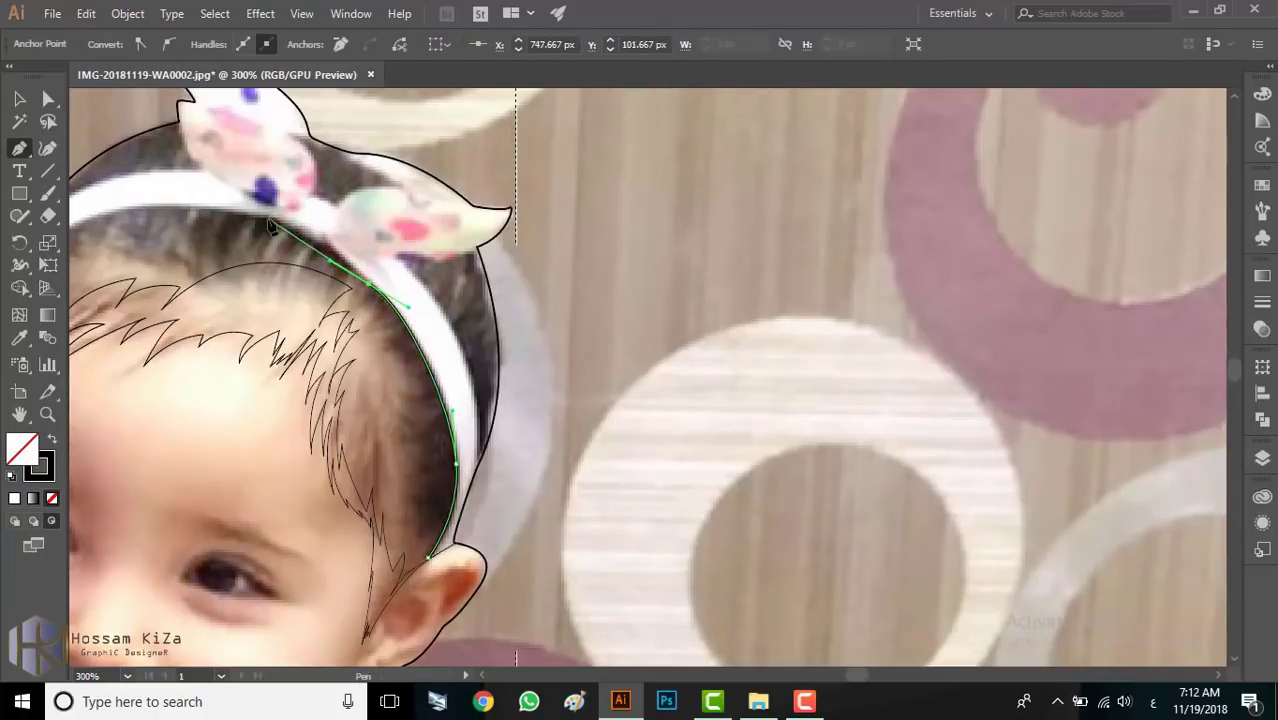
scroll(328, 250, up, 2)
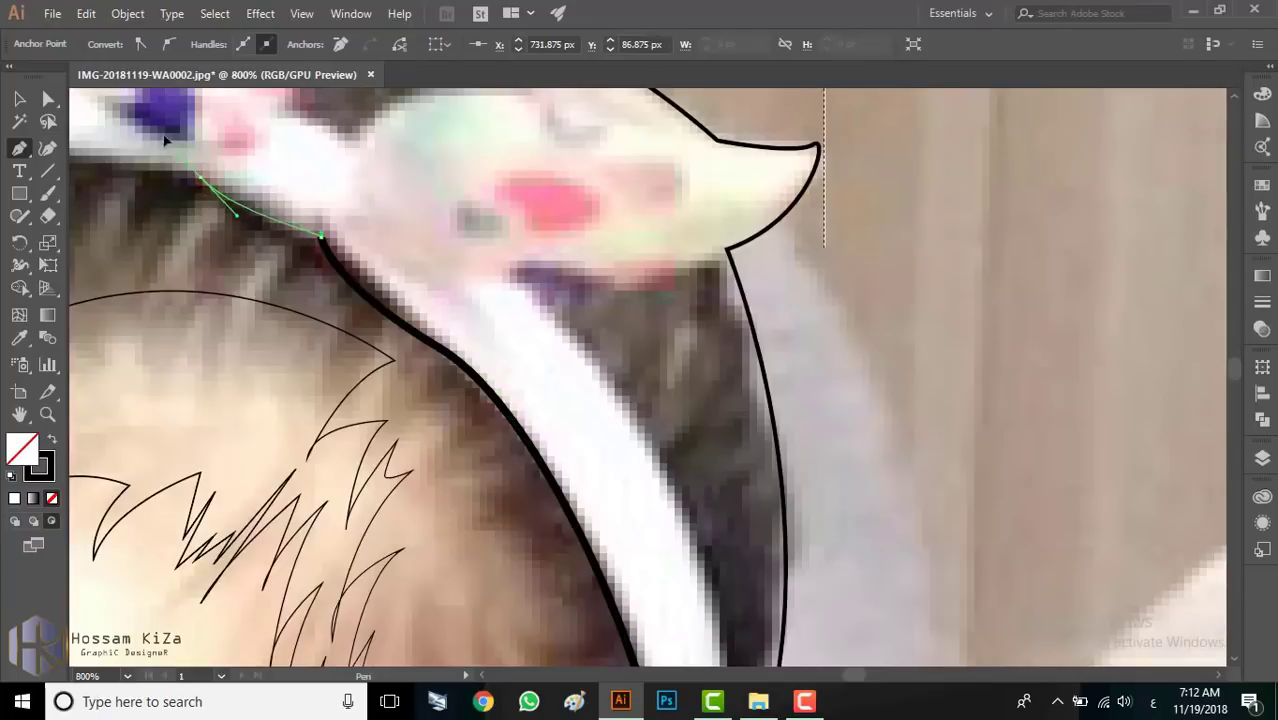
scroll(210, 212, down, 1)
scroll(210, 212, down, 2)
drag(80, 360, 236, 296)
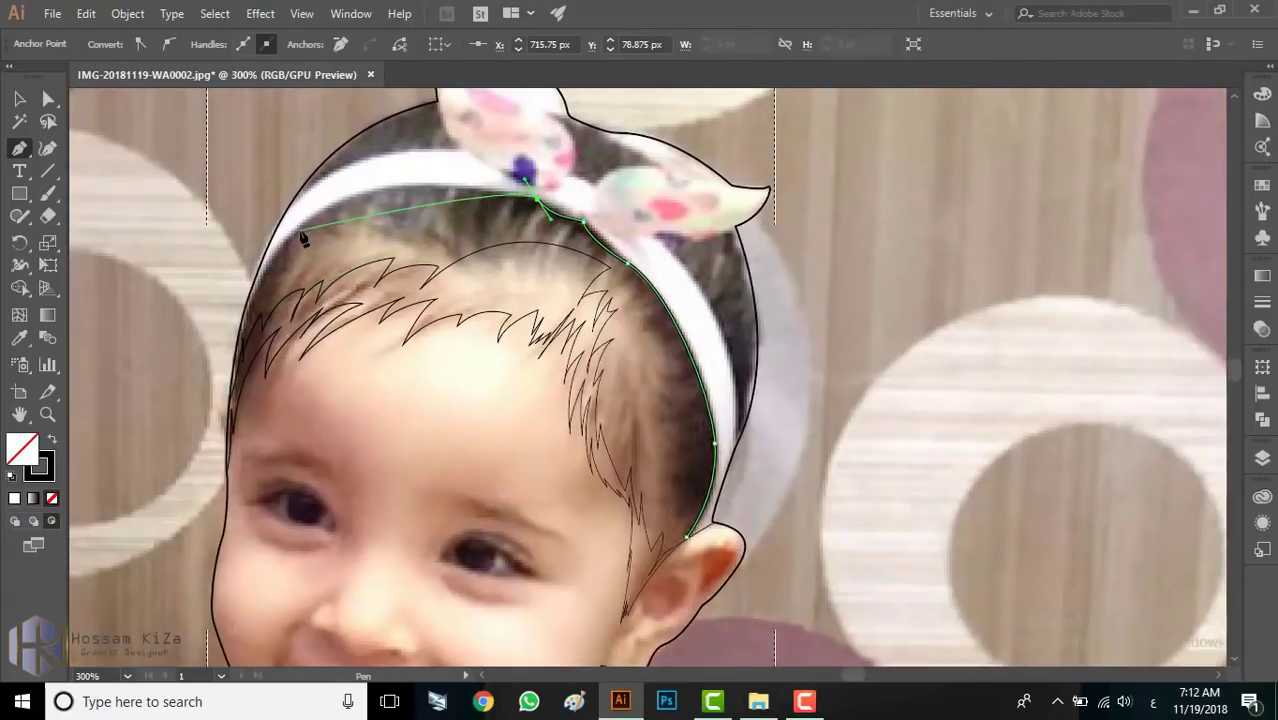
click(236, 338)
Step: Curve the headband outline over the top, past the bow tip and along its edge
drag(305, 190, 488, 160)
scroll(488, 160, down, 2)
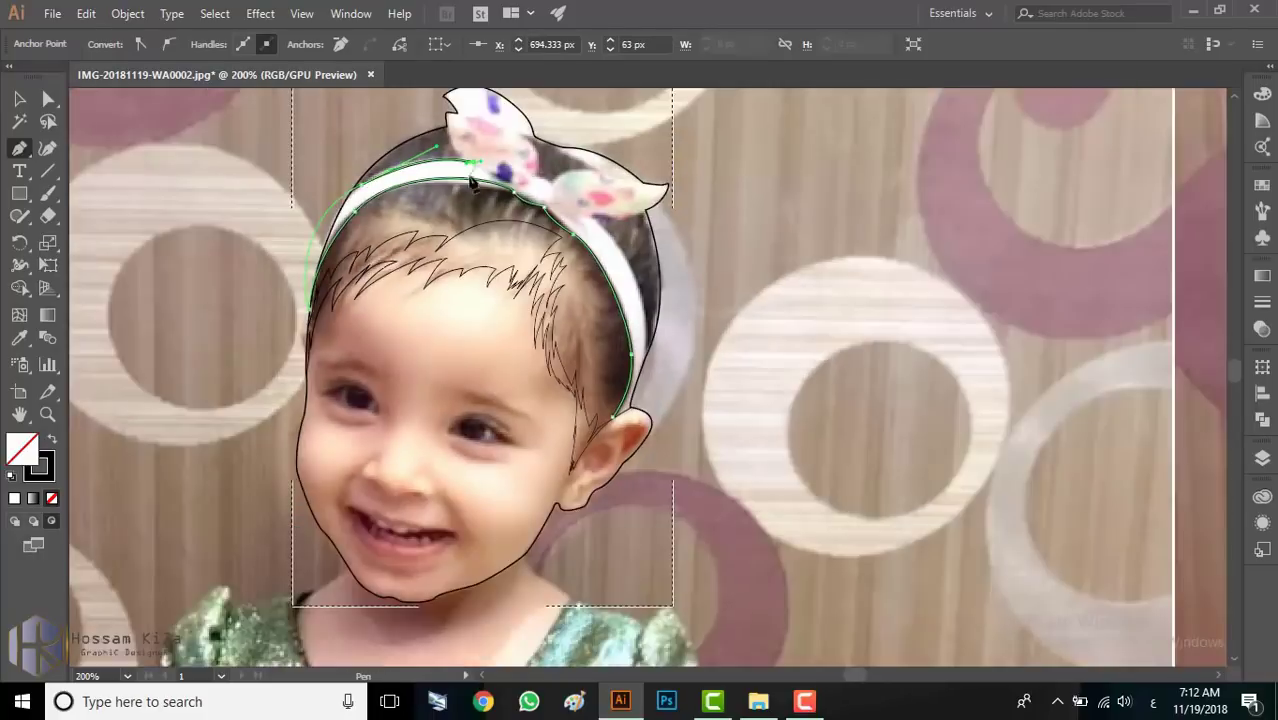
scroll(445, 255, up, 3)
scroll(412, 138, down, 2)
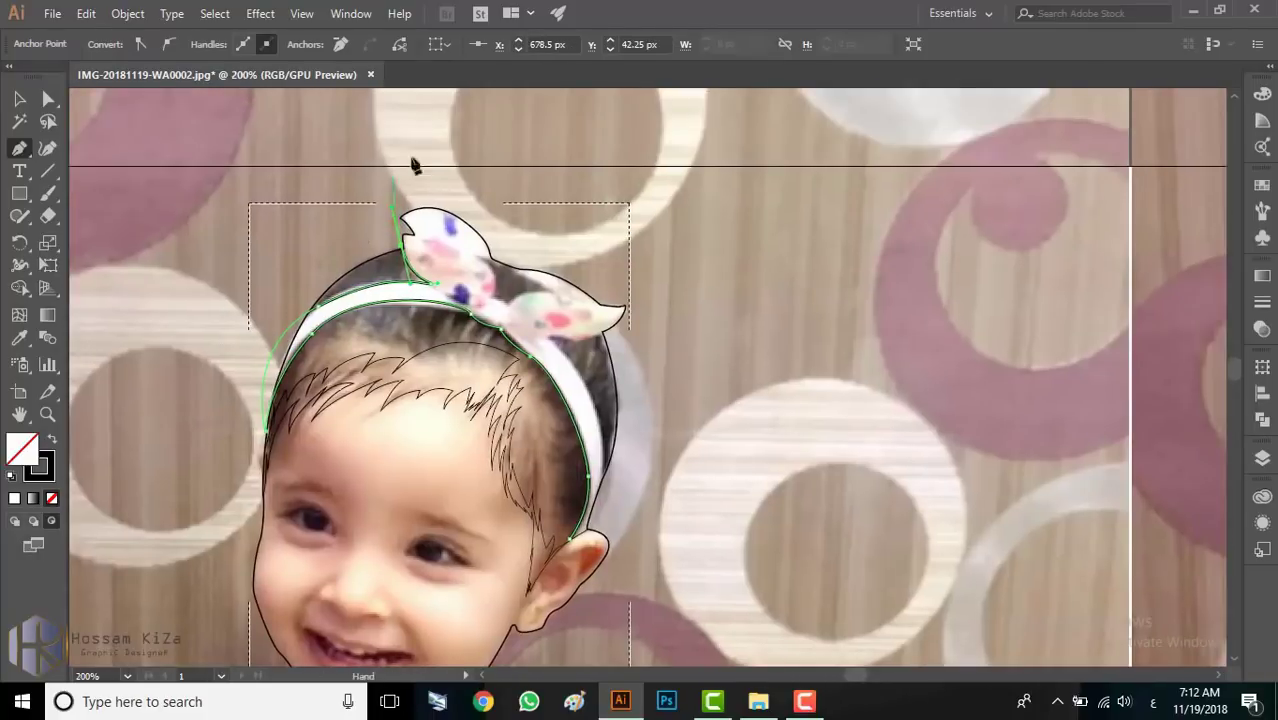
drag(655, 265, 683, 278)
scroll(670, 336, up, 2)
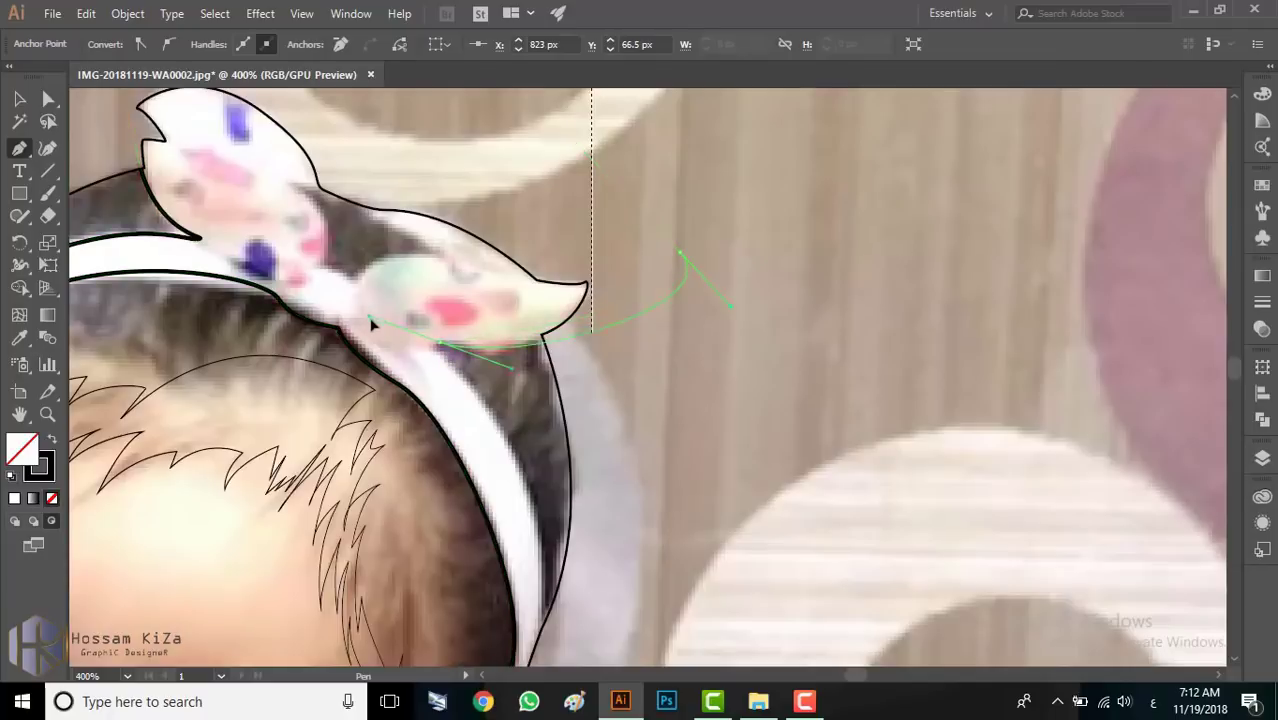
drag(440, 343, 510, 362)
scroll(441, 348, down, 1)
scroll(425, 420, down, 1)
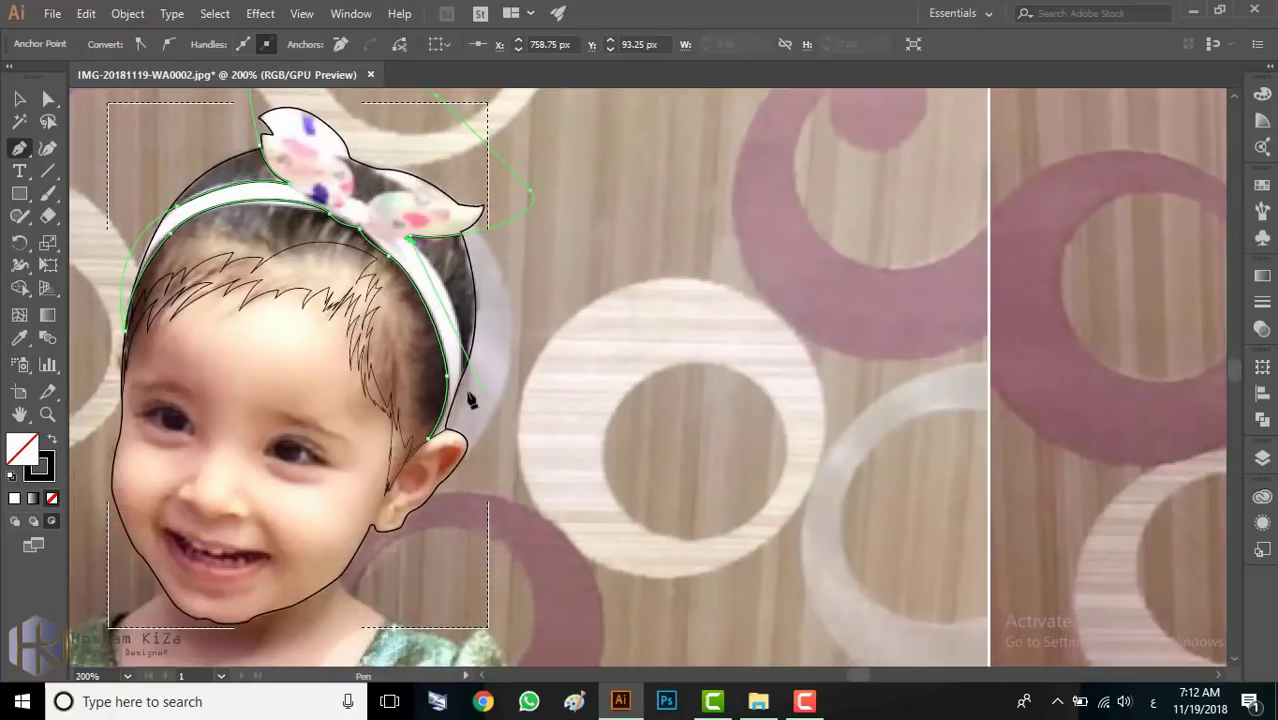
scroll(450, 487, up, 1)
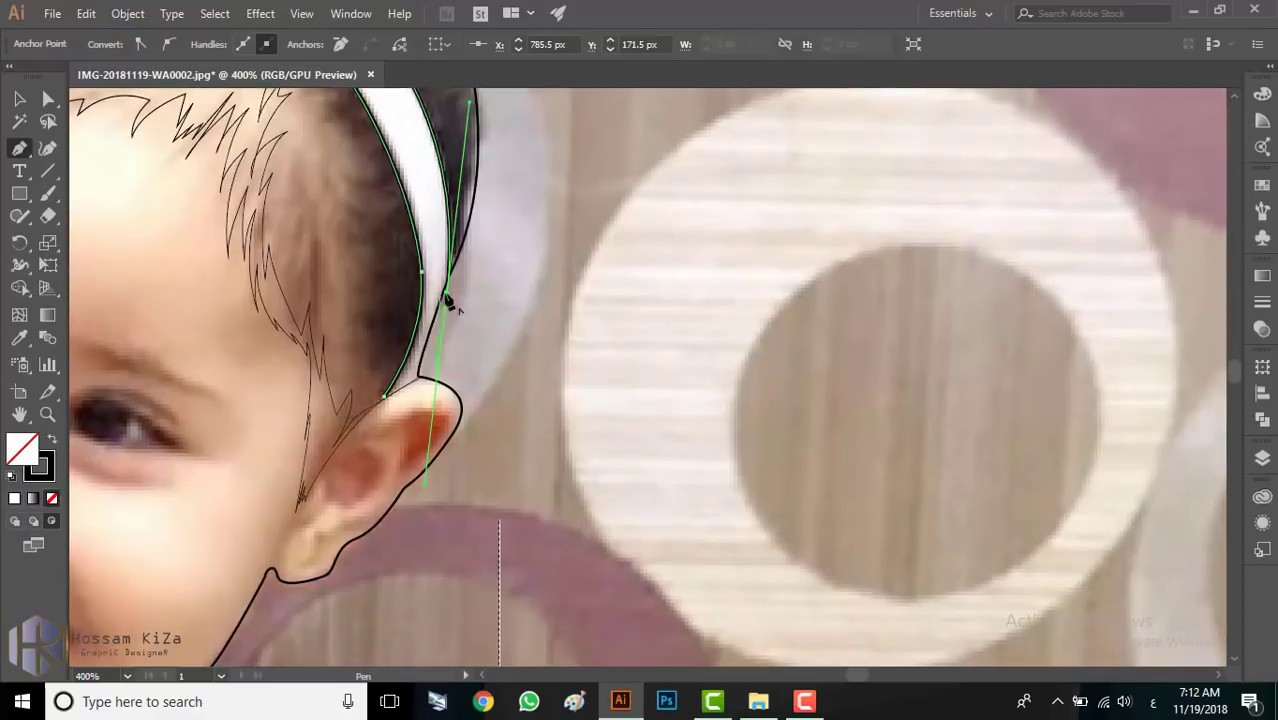
Step: Place the last curved anchor where the headband meets the ear and end the path
drag(384, 397, 346, 403)
ctrl+click(522, 348)
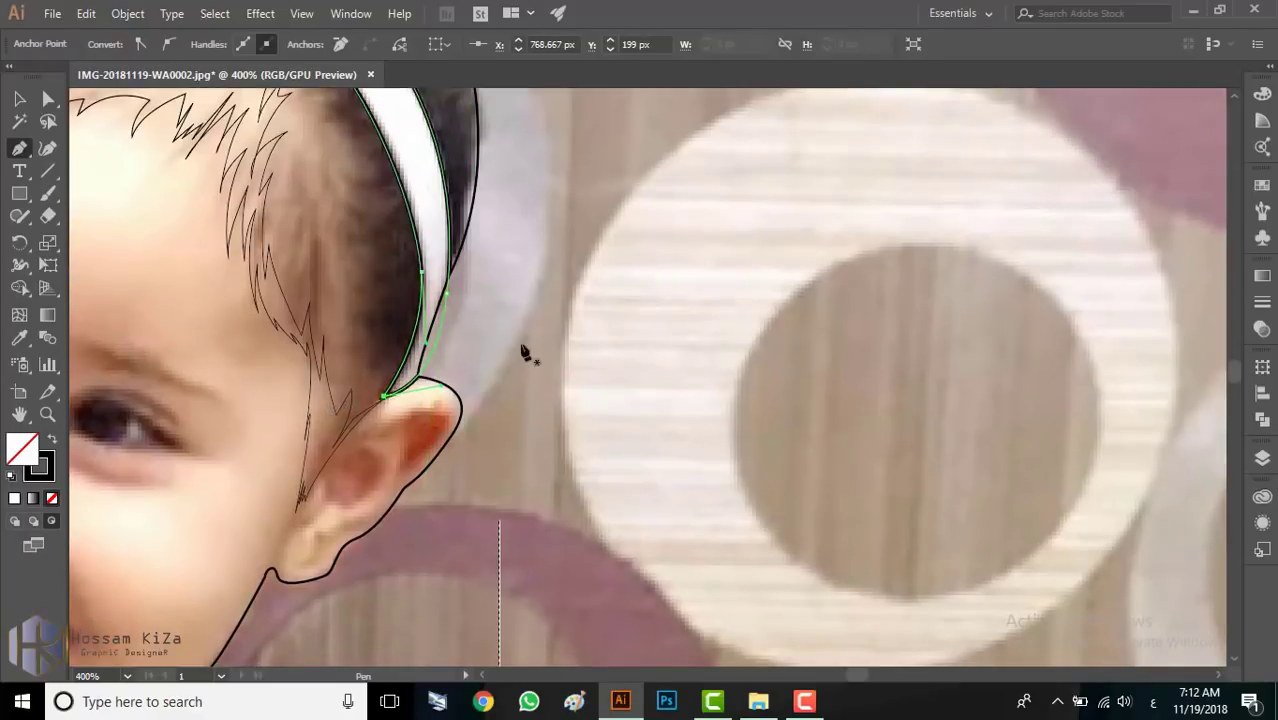
key(a)
scroll(468, 250, down, 2)
scroll(466, 250, up, 1)
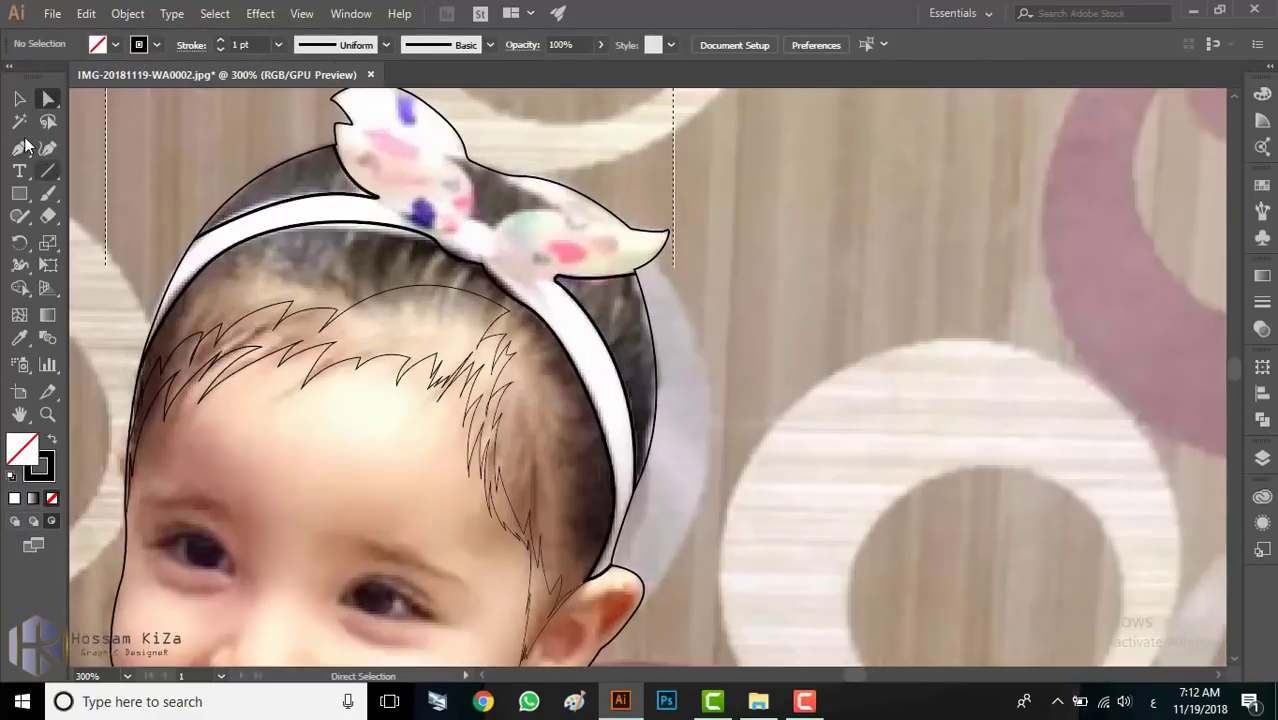
key(p)
scroll(362, 247, up, 1)
Step: Draw the bow's inner fold curve from its left tip across the knot to the right tip
click(309, 202)
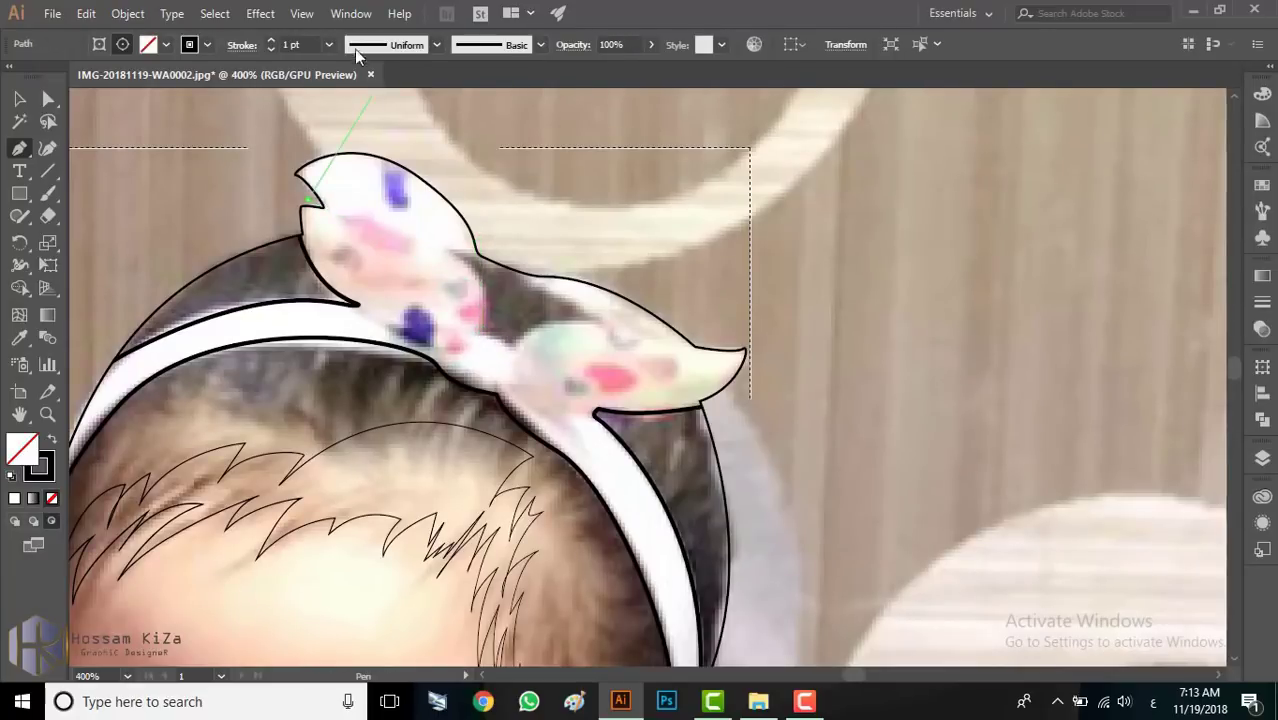
click(329, 44)
drag(474, 285, 474, 276)
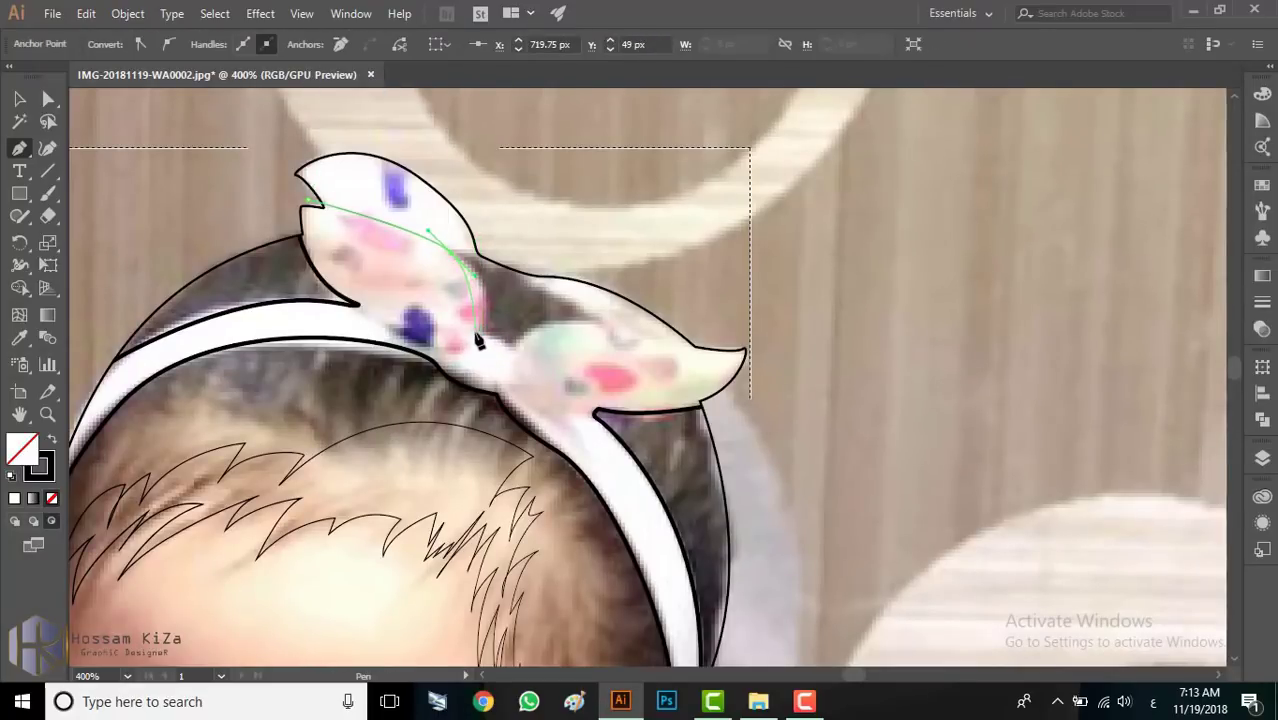
drag(508, 337, 510, 372)
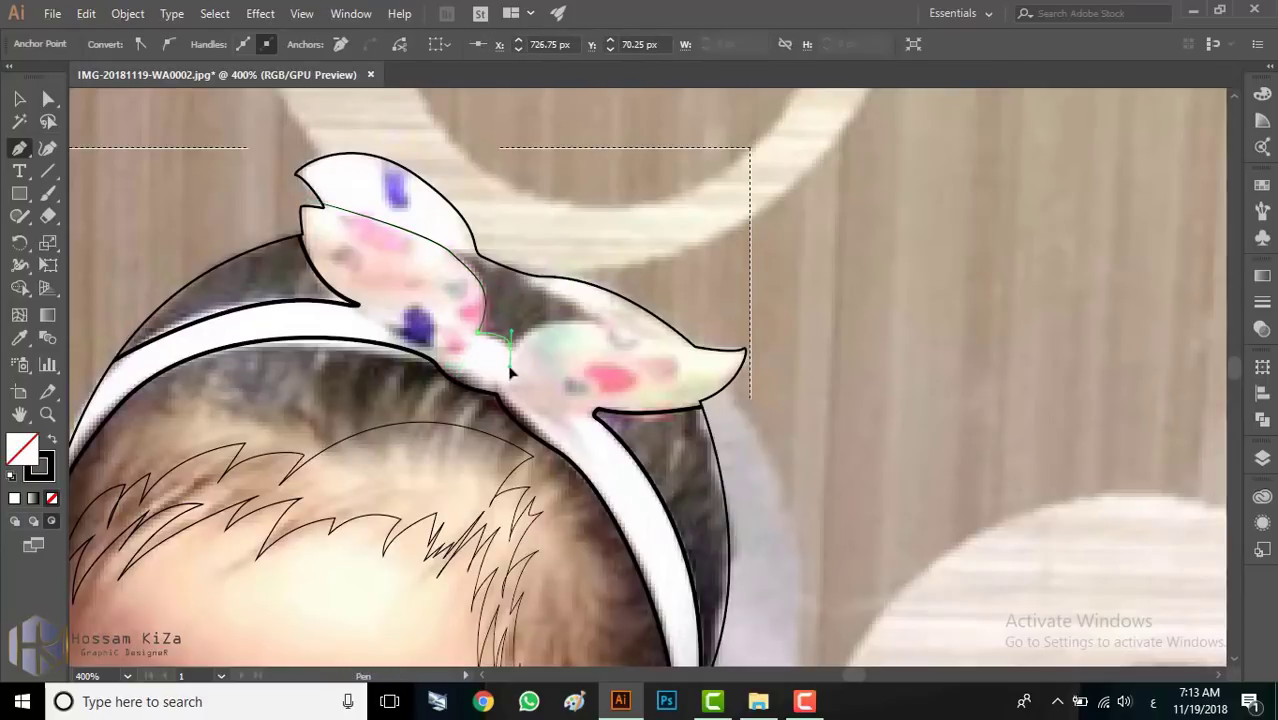
mouse_move(565, 323)
mouse_down()
mouse_move(368, 298)
mouse_move(608, 392)
mouse_up()
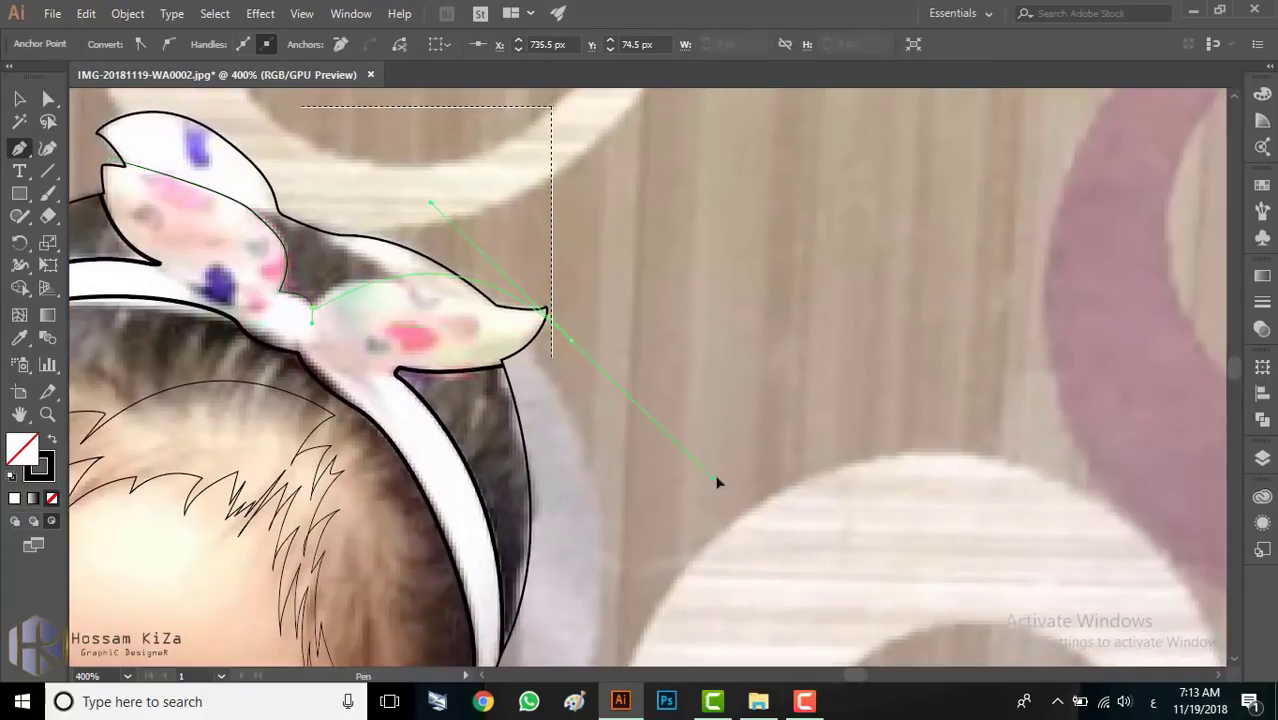
key(ctrl+z)
drag(392, 286, 455, 310)
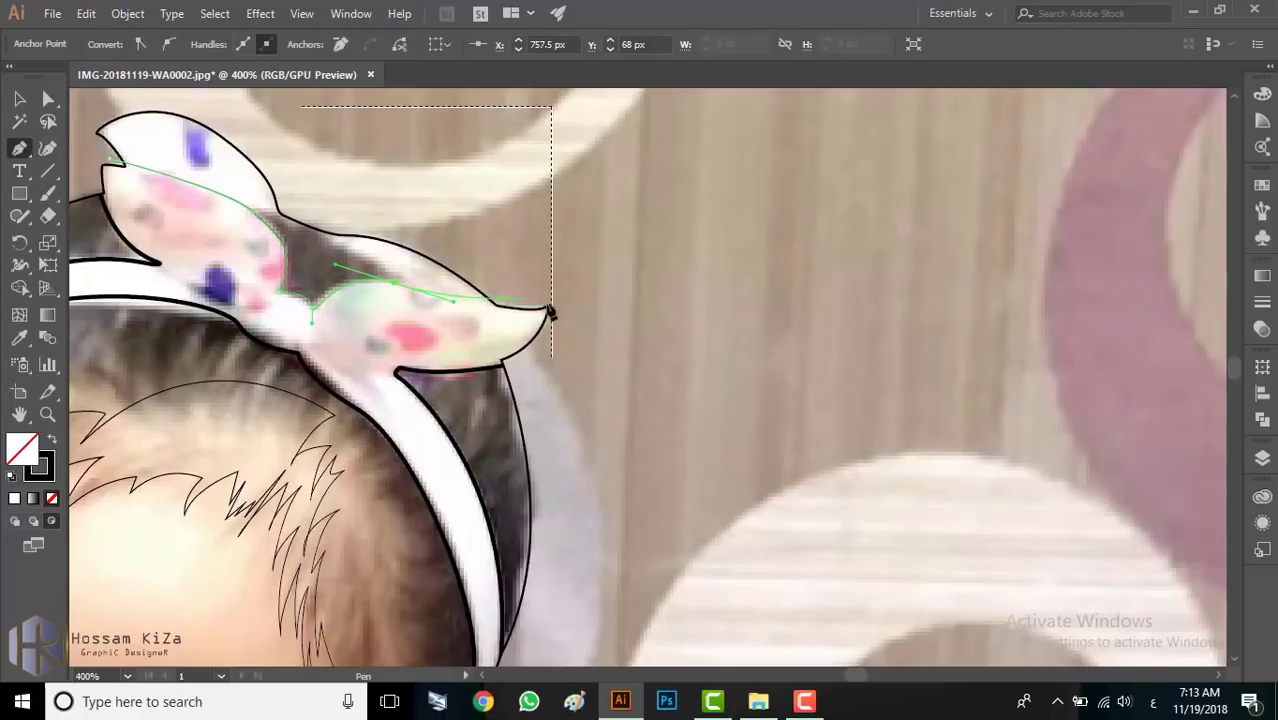
drag(591, 344, 601, 374)
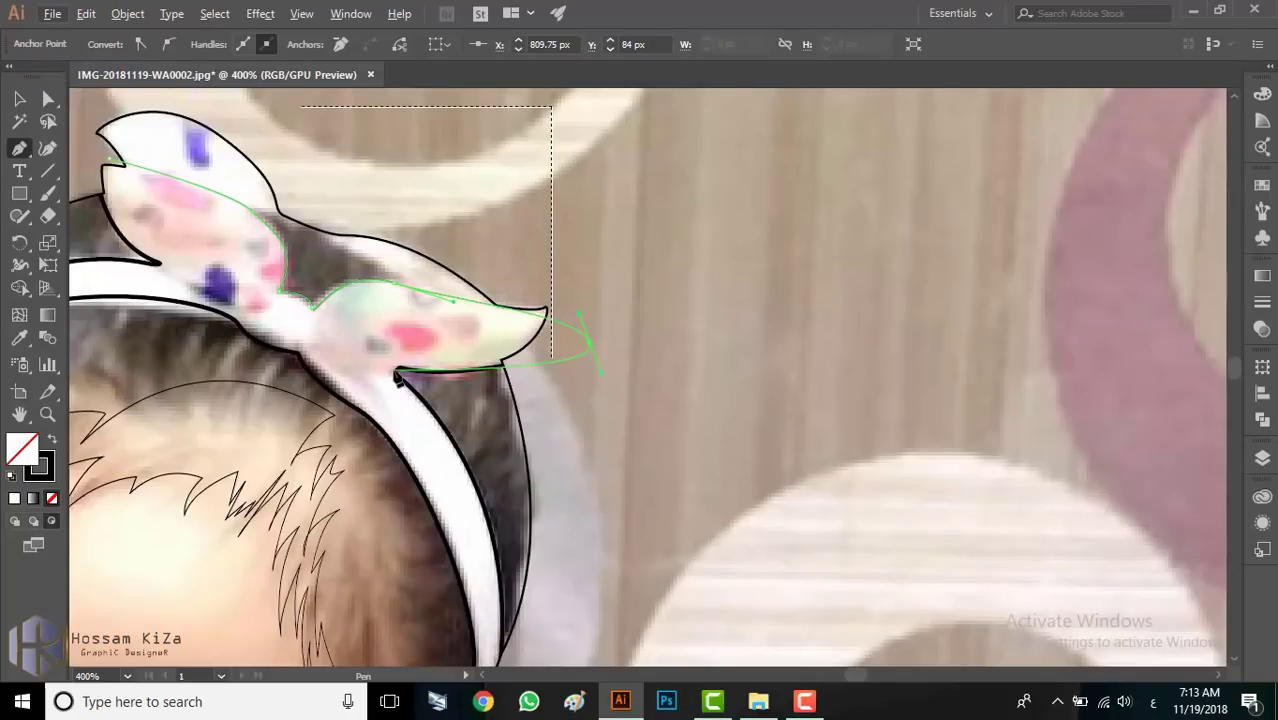
Step: Trace back along the bow's lower edge and close the fold contour at its start point
click(385, 379)
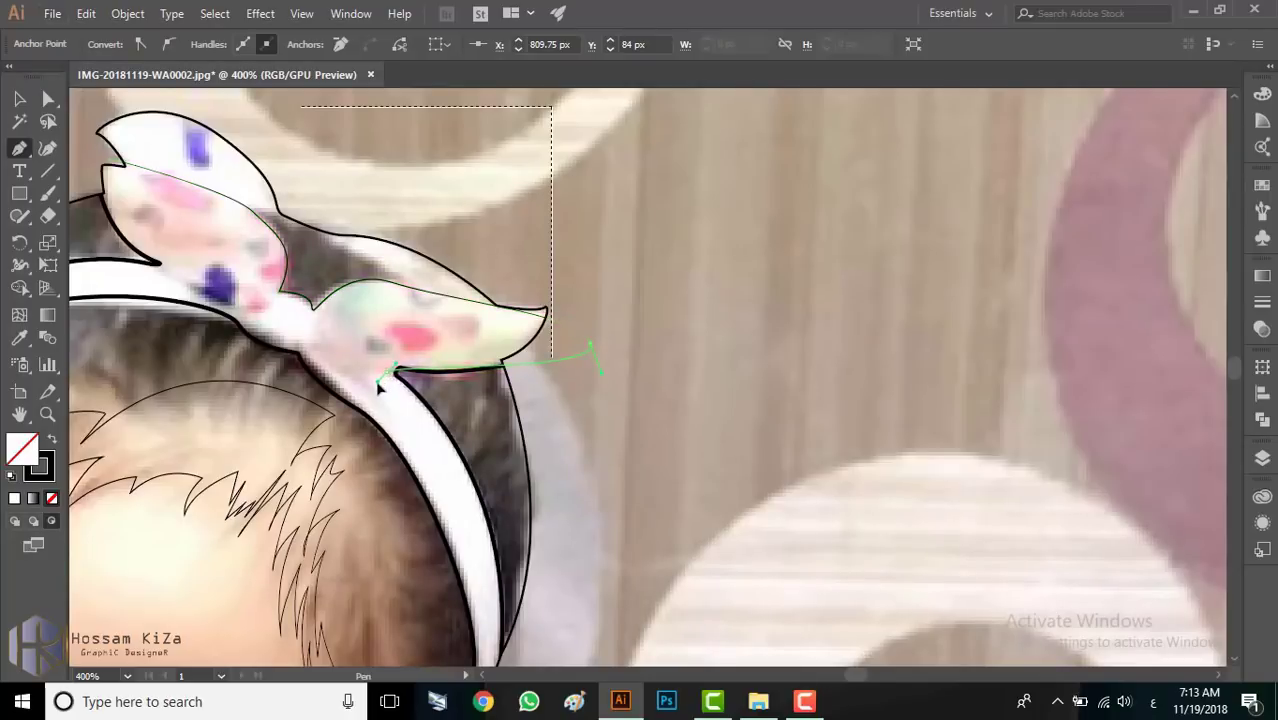
click(300, 352)
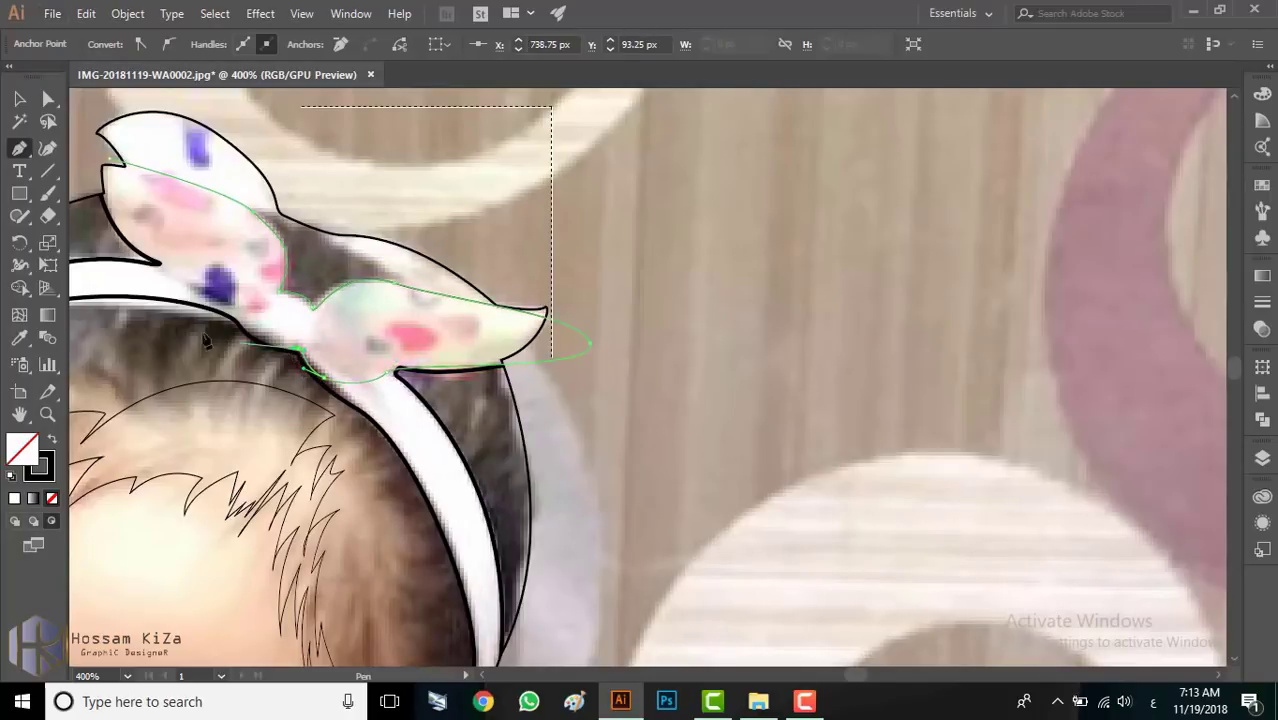
click(240, 330)
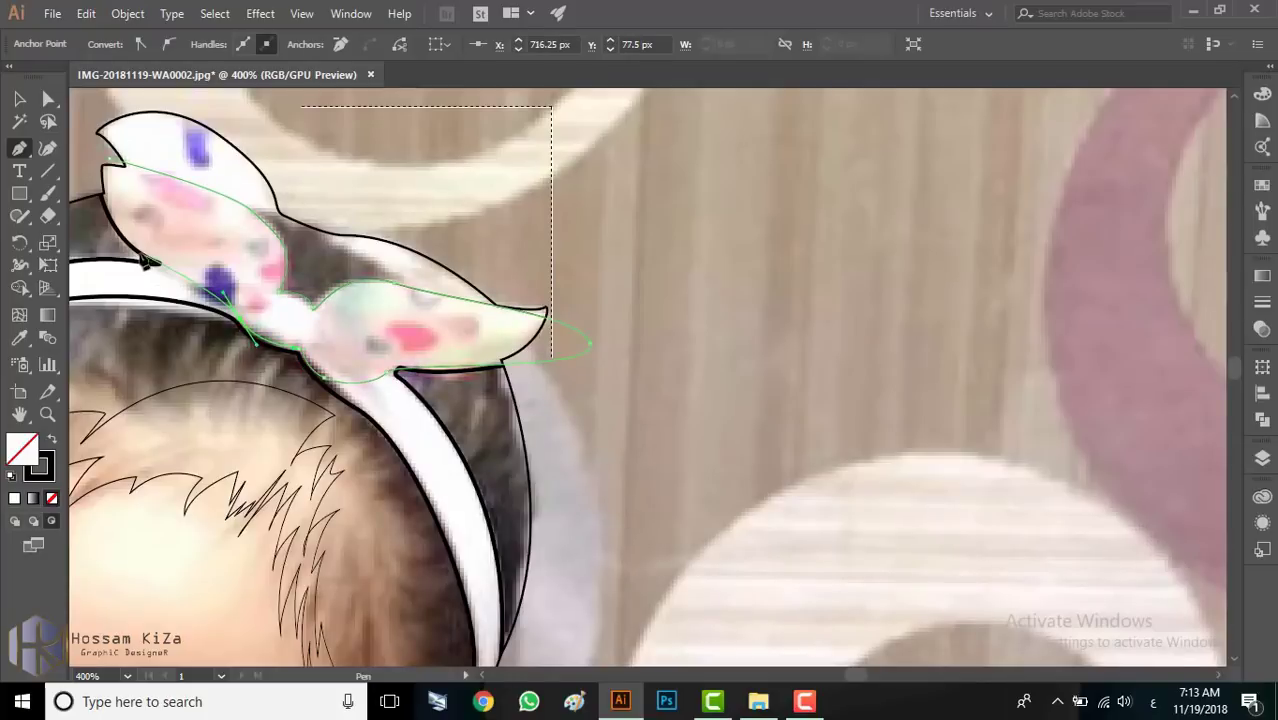
drag(105, 227, 290, 283)
key(ctrl+z)
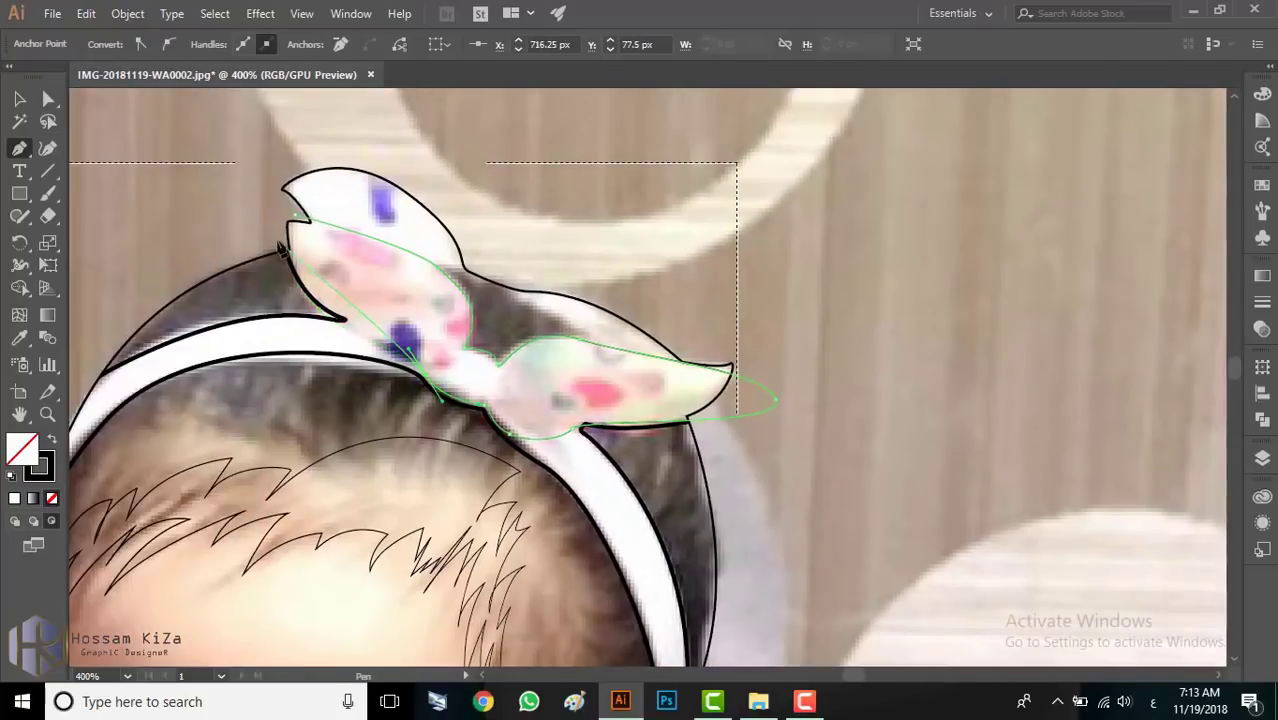
click(340, 324)
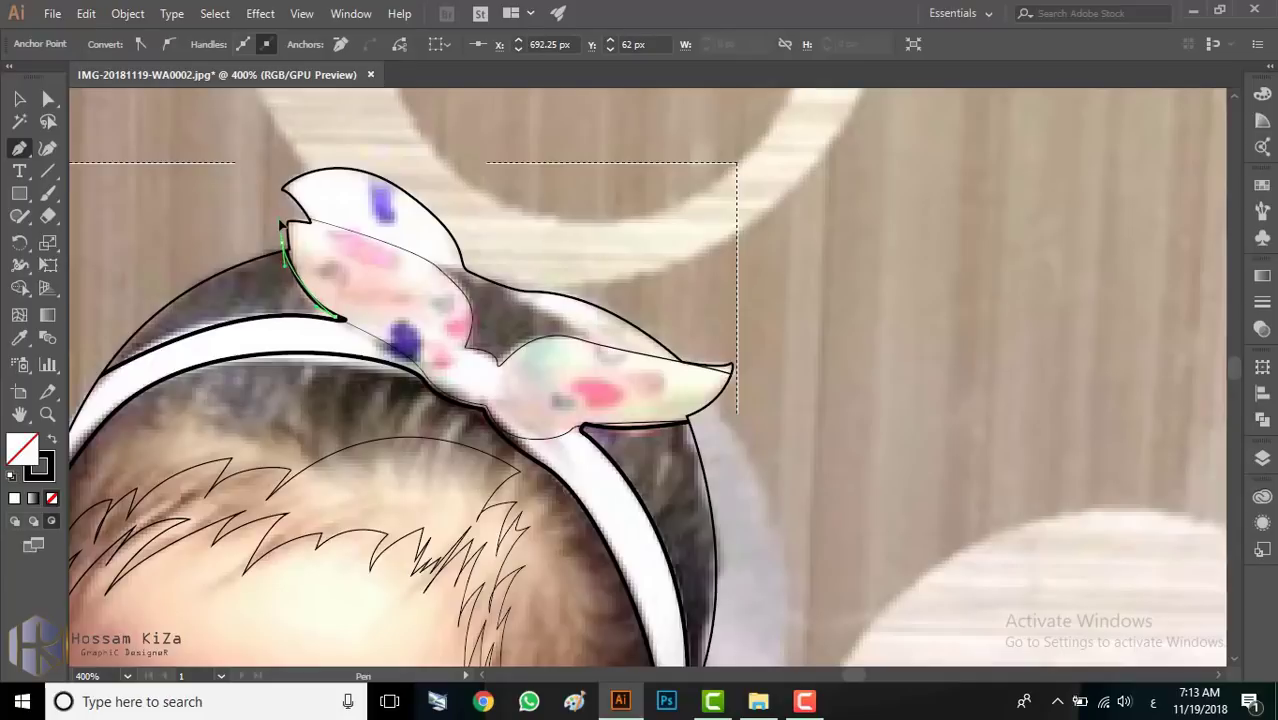
click(292, 219)
click(48, 98)
scroll(357, 494, down, 2)
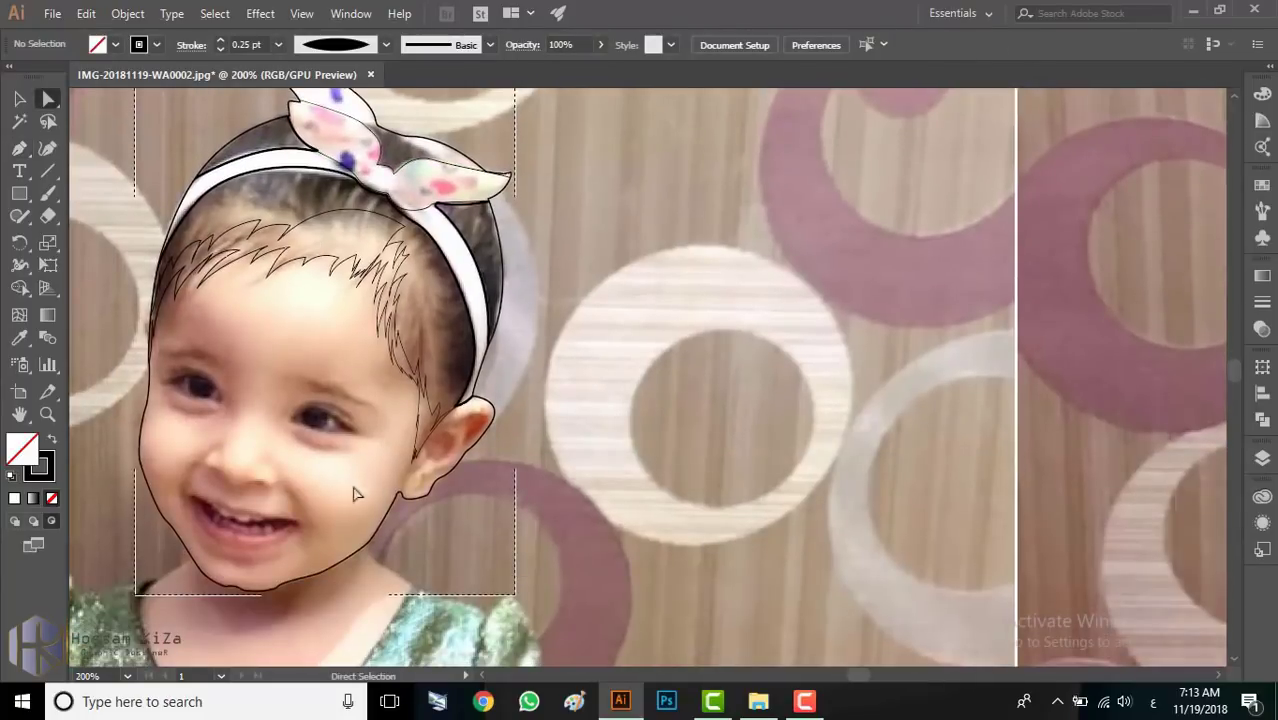
Step: Begin the right eyebrow path and apply a tapered stroke width profile
click(19, 148)
scroll(281, 370, up, 2)
click(304, 360)
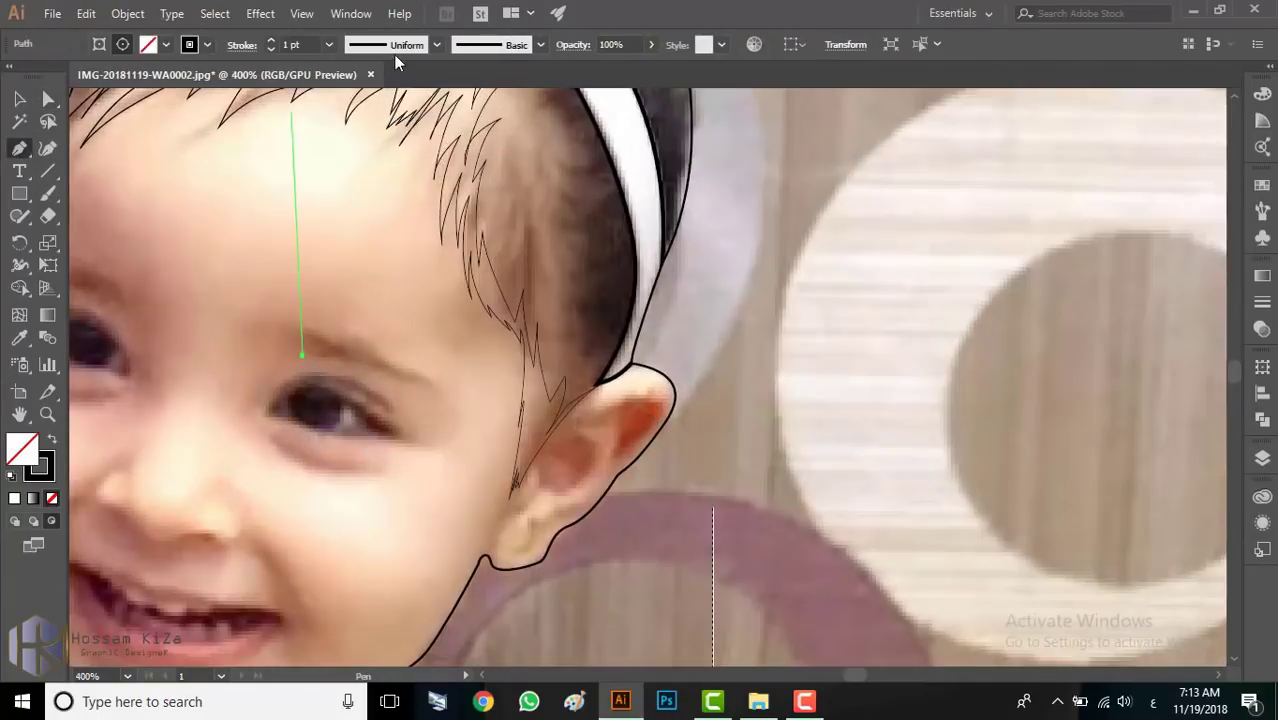
scroll(287, 304, up, 1)
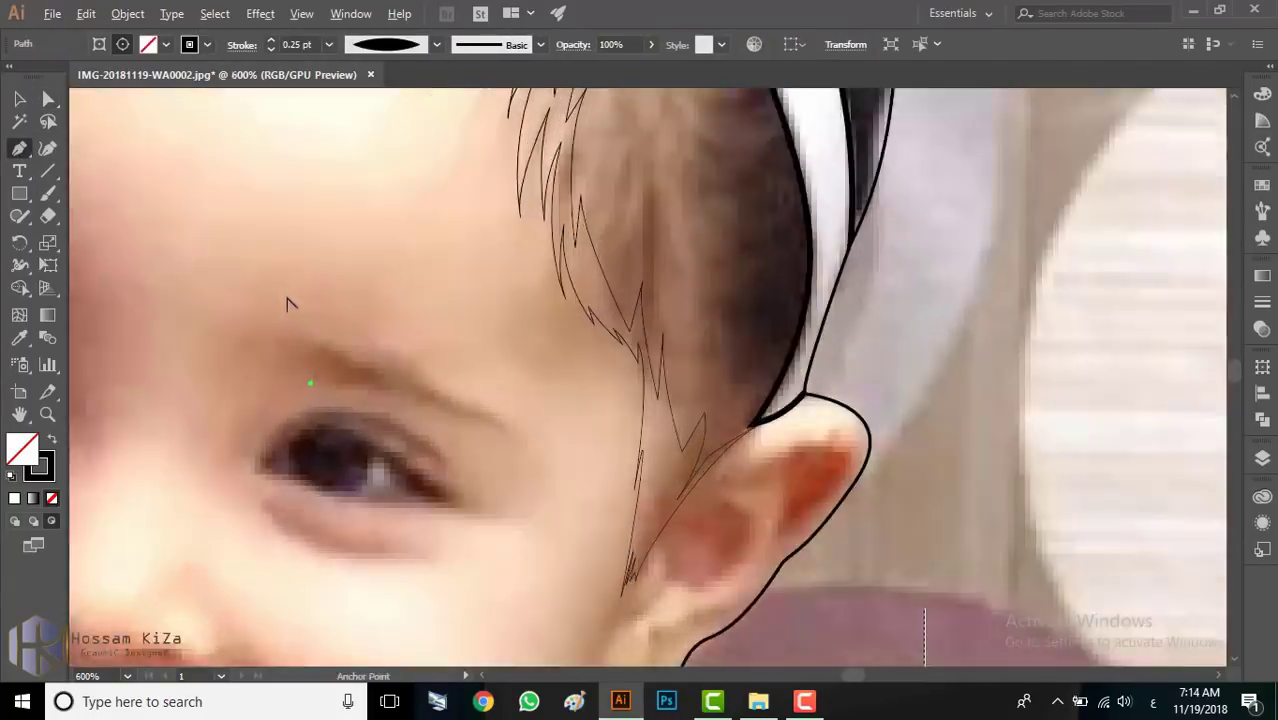
click(287, 382)
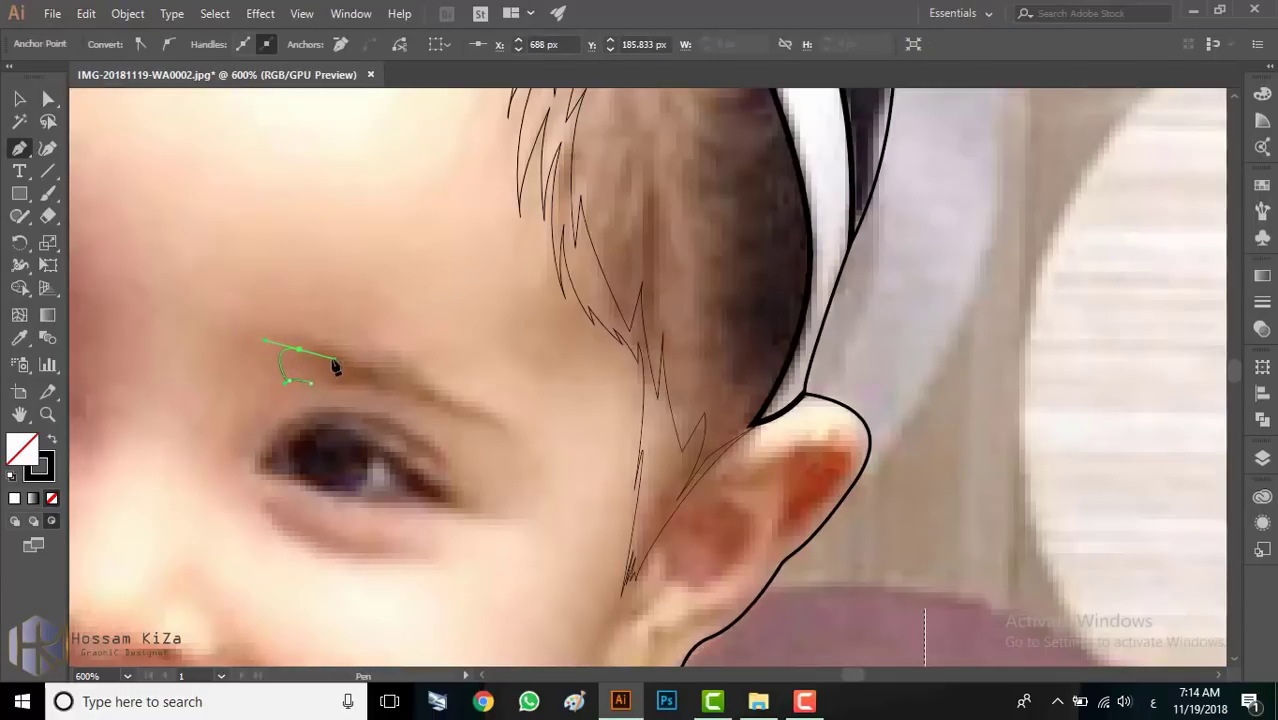
key(Delete)
click(497, 424)
click(437, 44)
Step: Trace the right eyebrow's lower edge, inner end, top edge and outer tip
click(380, 100)
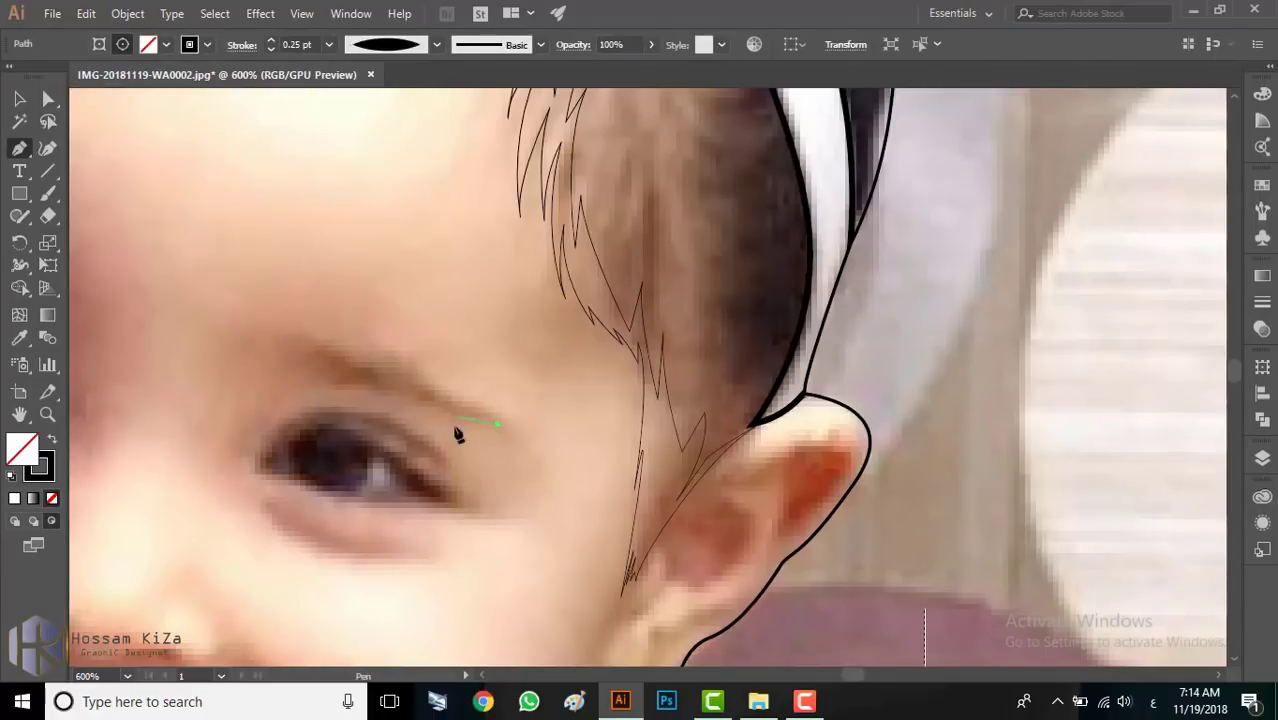
drag(402, 398, 293, 377)
click(336, 352)
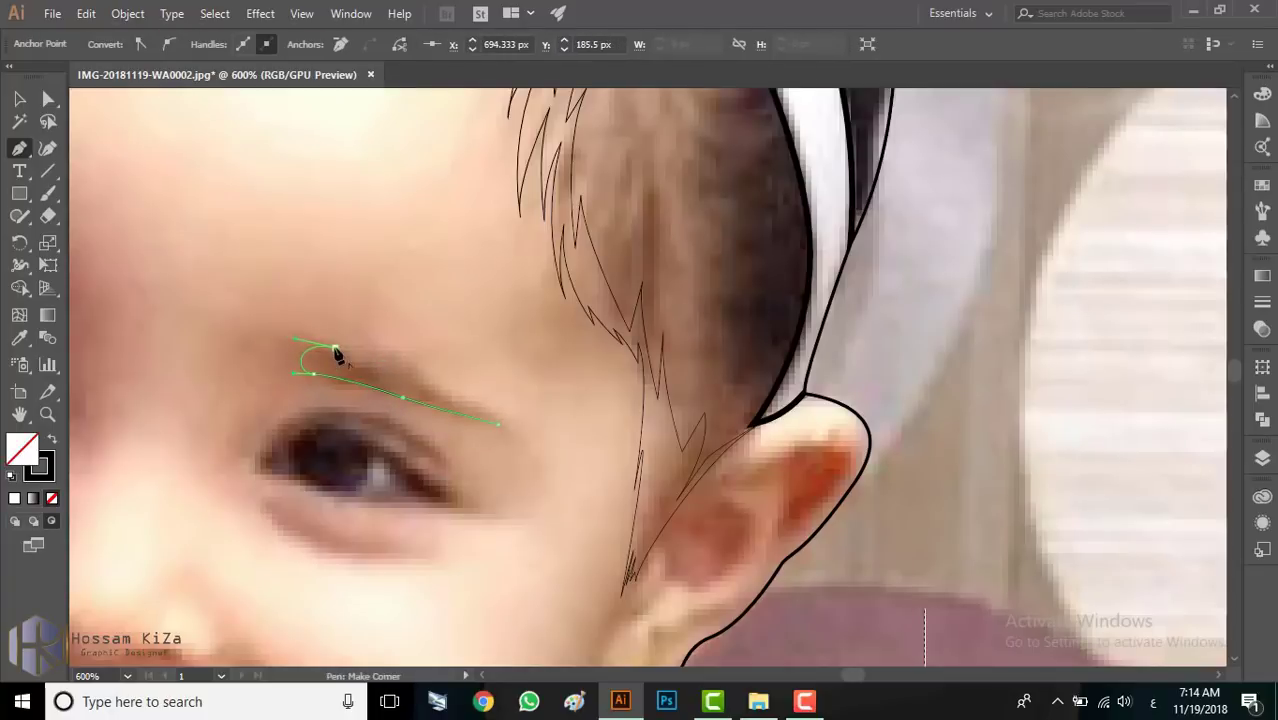
scroll(337, 354, up, 3)
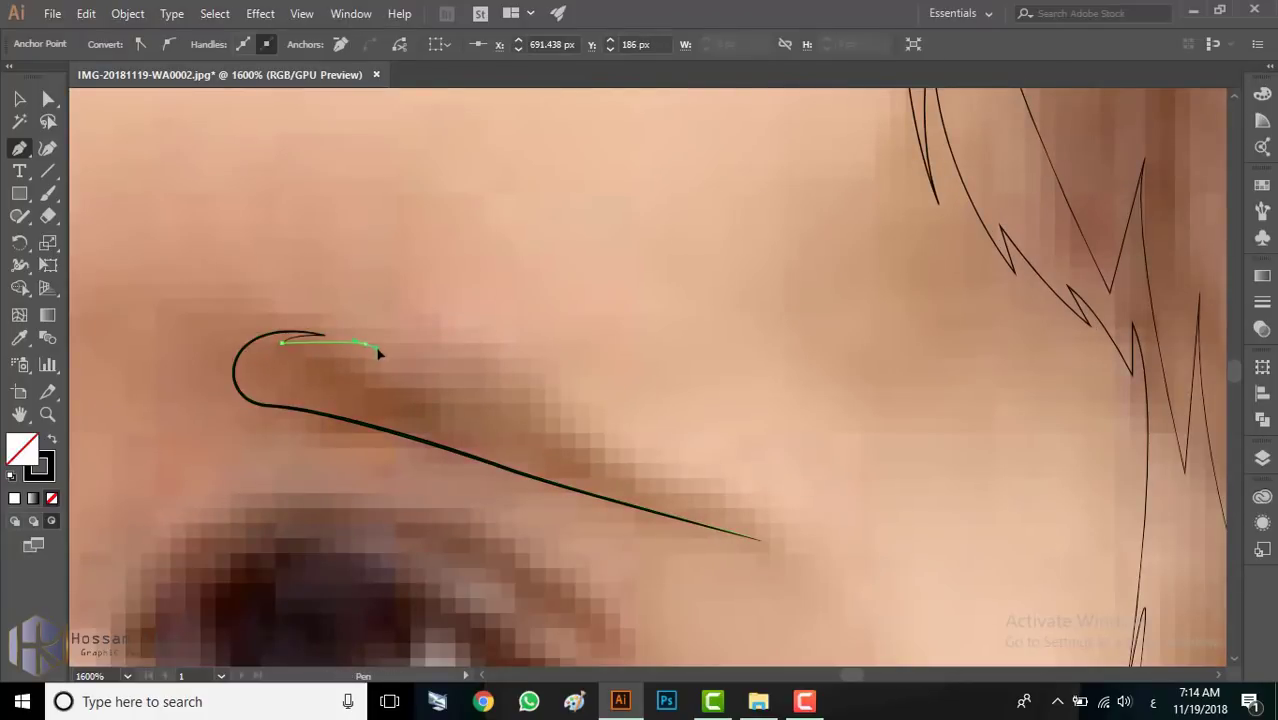
click(346, 348)
drag(462, 377, 465, 365)
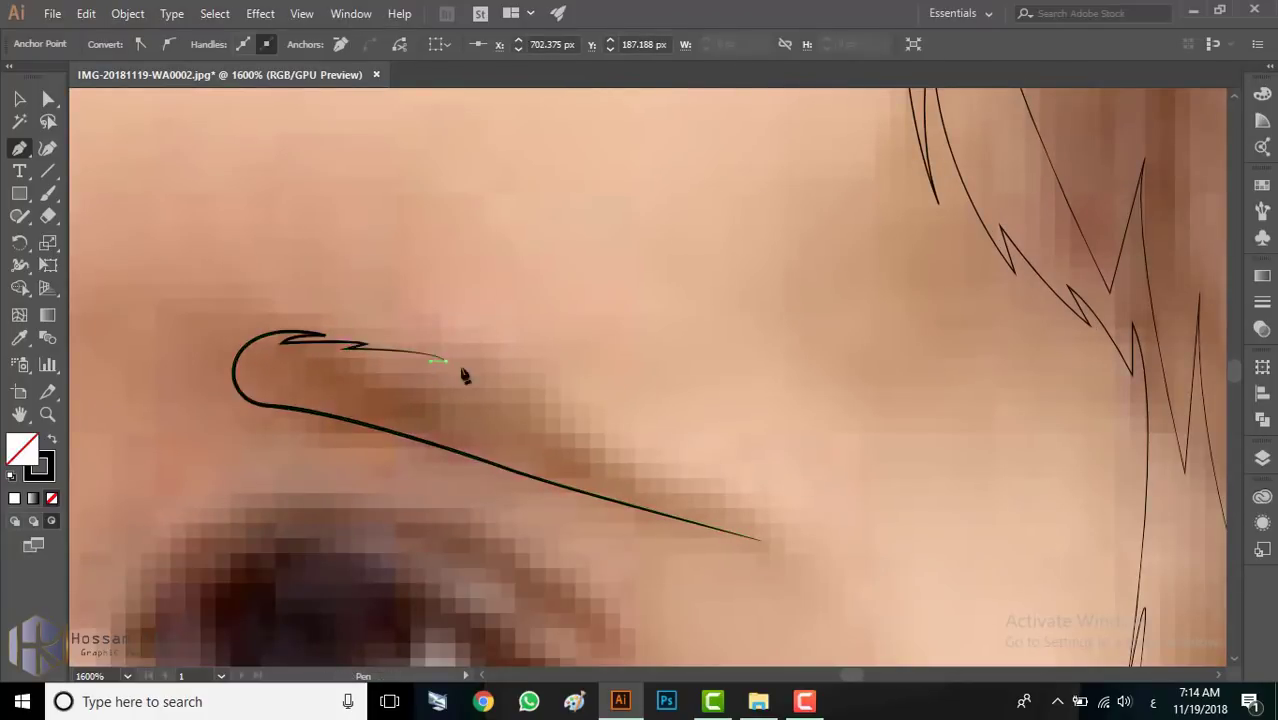
click(627, 445)
scroll(627, 445, down, 2)
scroll(557, 360, up, 2)
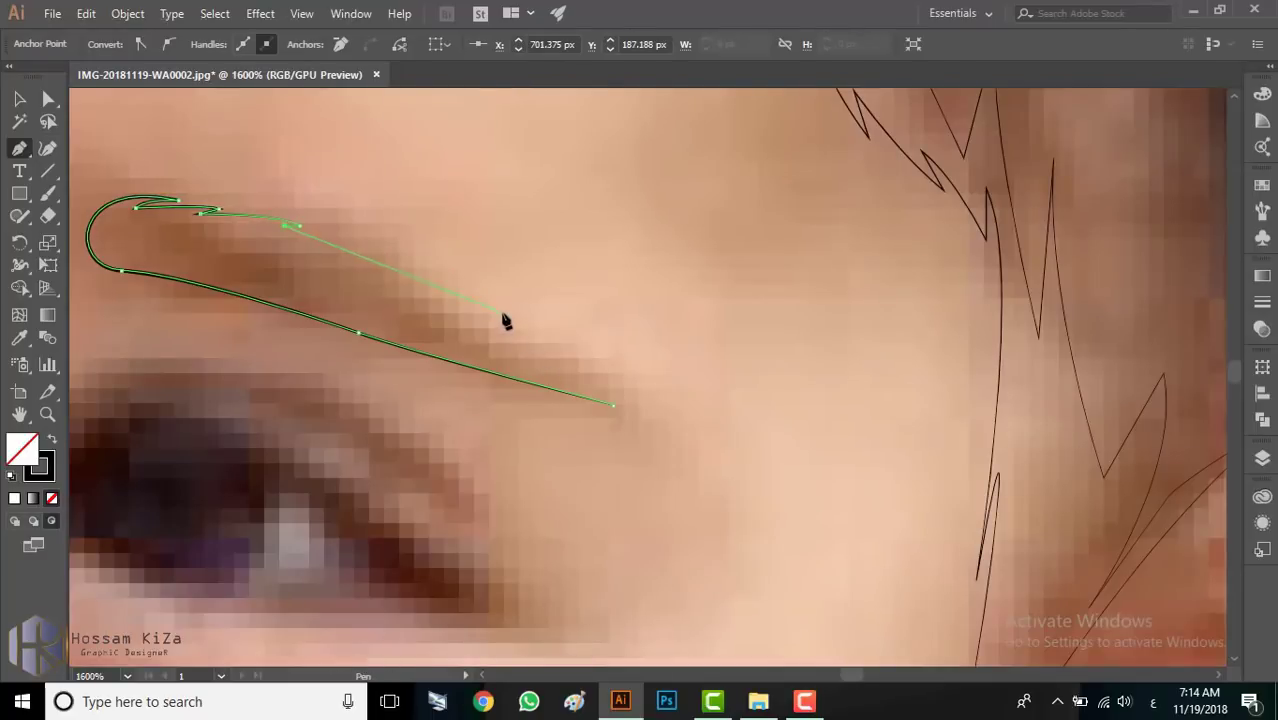
drag(628, 392, 648, 430)
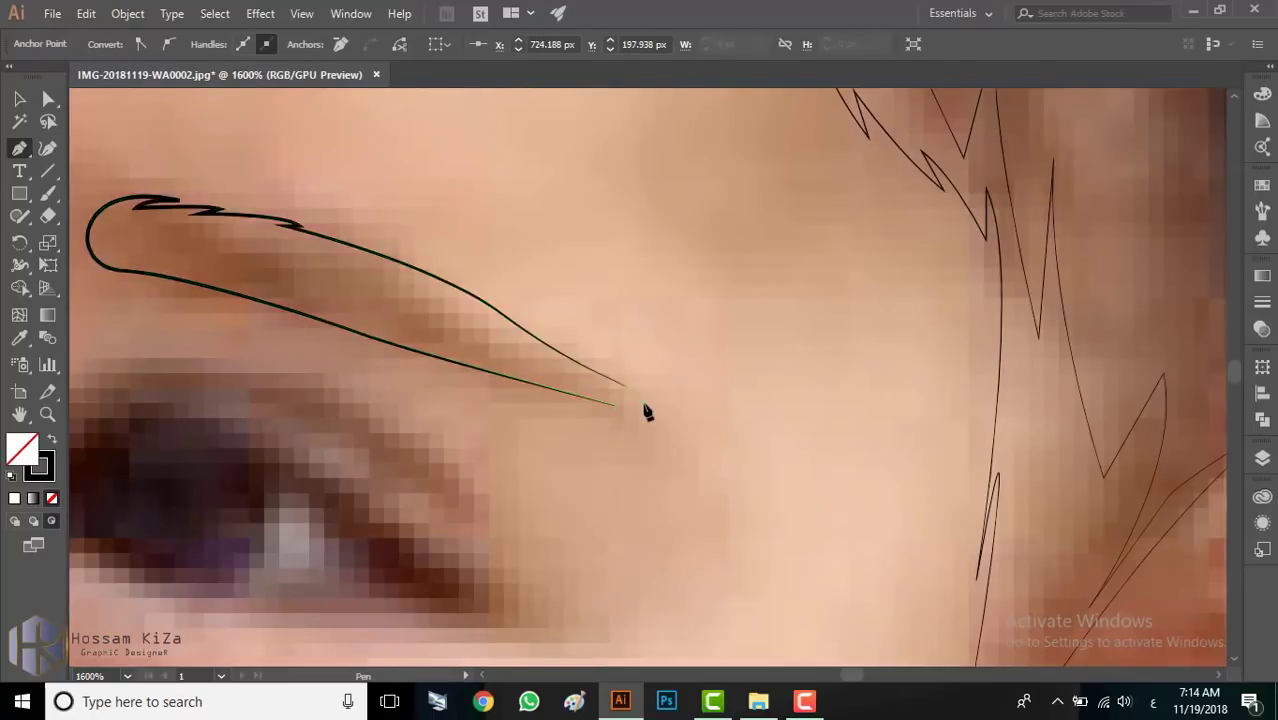
scroll(648, 430, down, 2)
scroll(607, 434, down, 2)
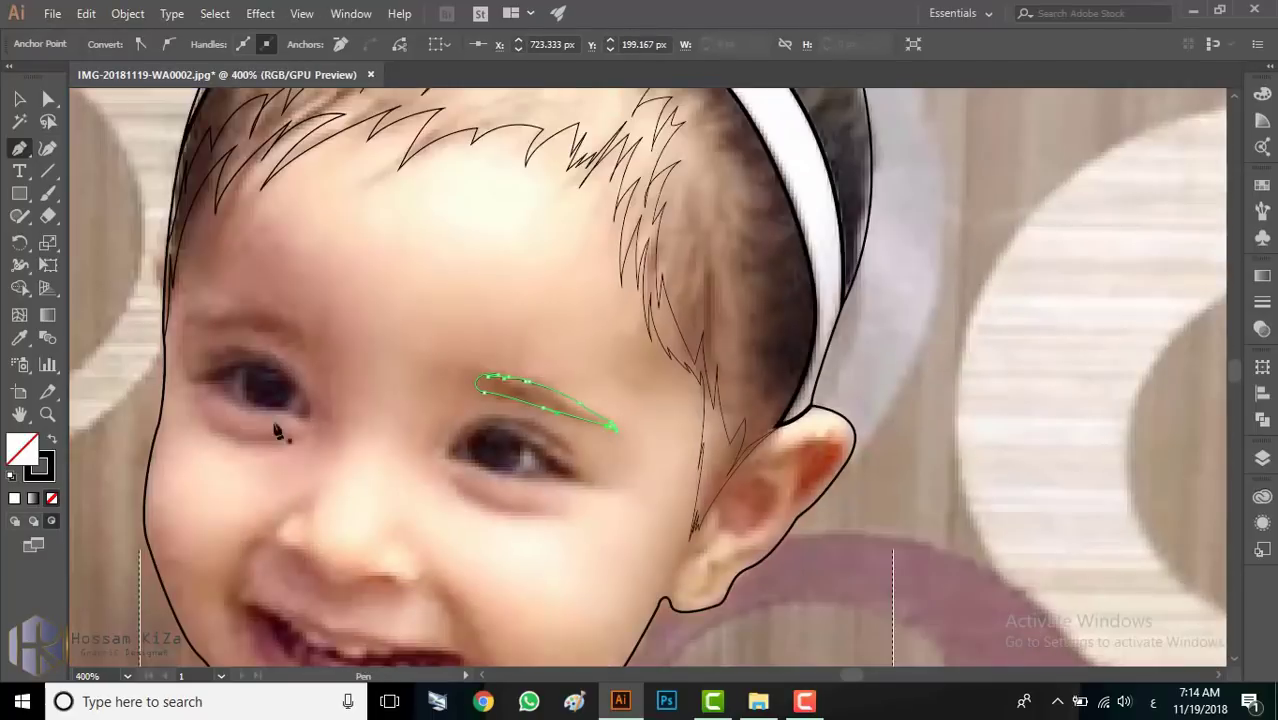
scroll(280, 400, up, 1)
scroll(285, 370, up, 1)
Step: Outline the second eyebrow as a closed, curved shape
click(281, 365)
mouse_move(367, 322)
mouse_down()
mouse_move(363, 358)
mouse_move(306, 335)
mouse_up()
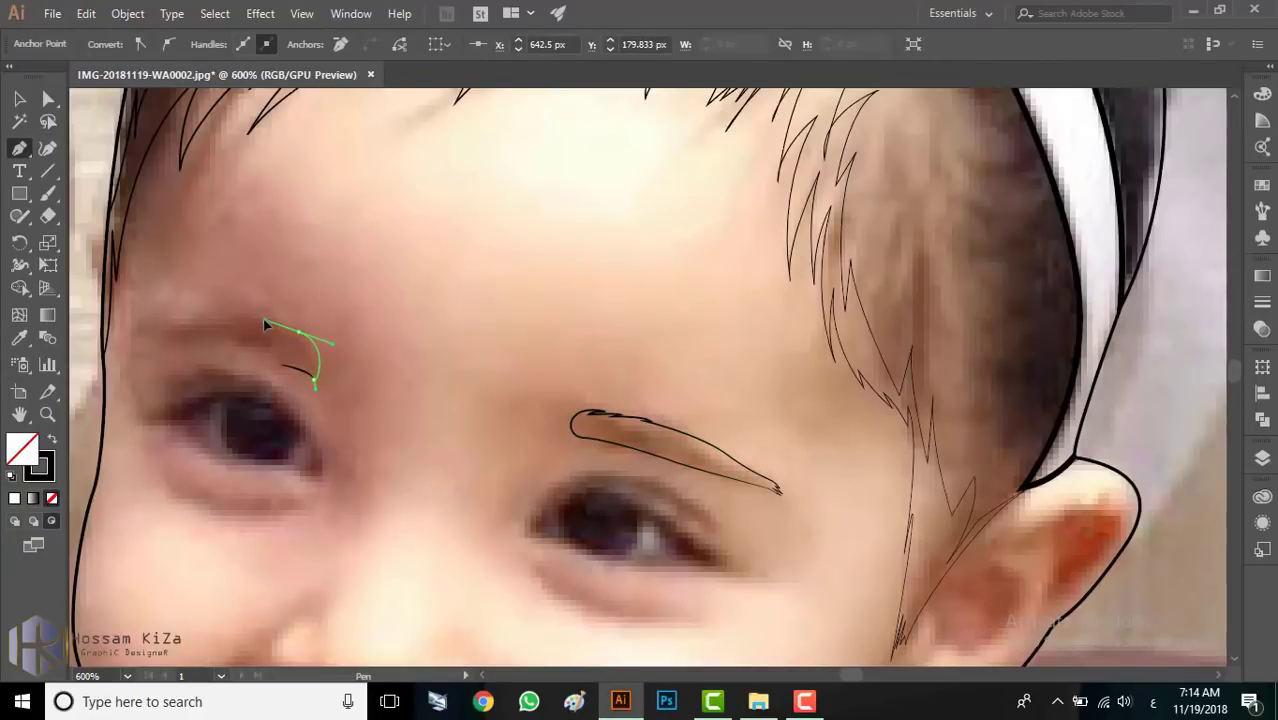
scroll(290, 340, up, 2)
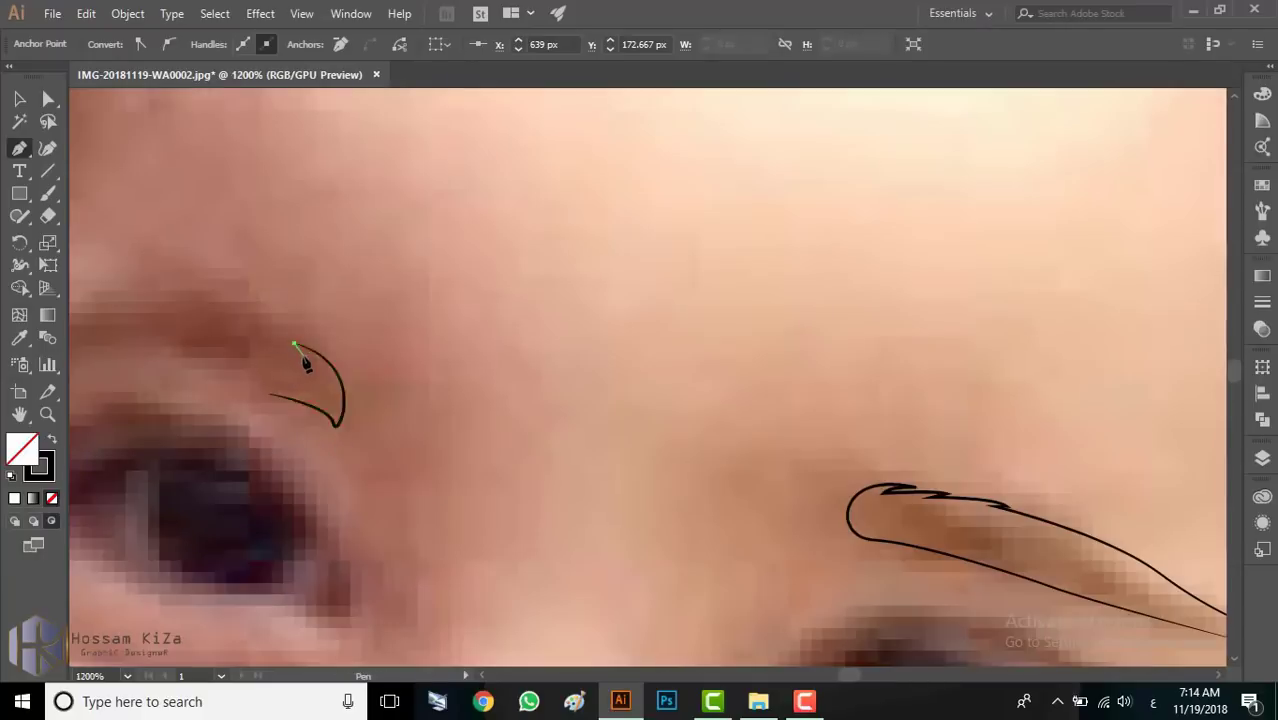
click(193, 306)
drag(192, 305, 498, 253)
mouse_move(377, 262)
mouse_down()
mouse_move(320, 281)
mouse_move(282, 344)
mouse_up()
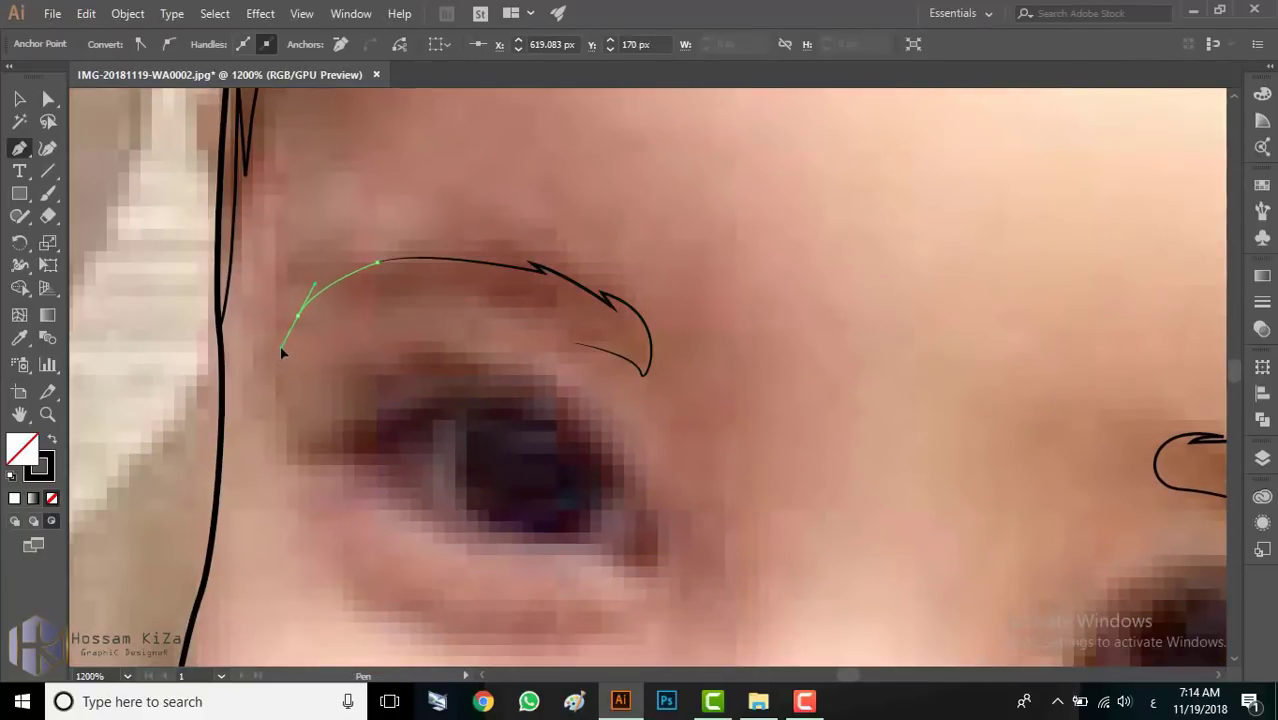
click(575, 344)
drag(575, 344, 690, 427)
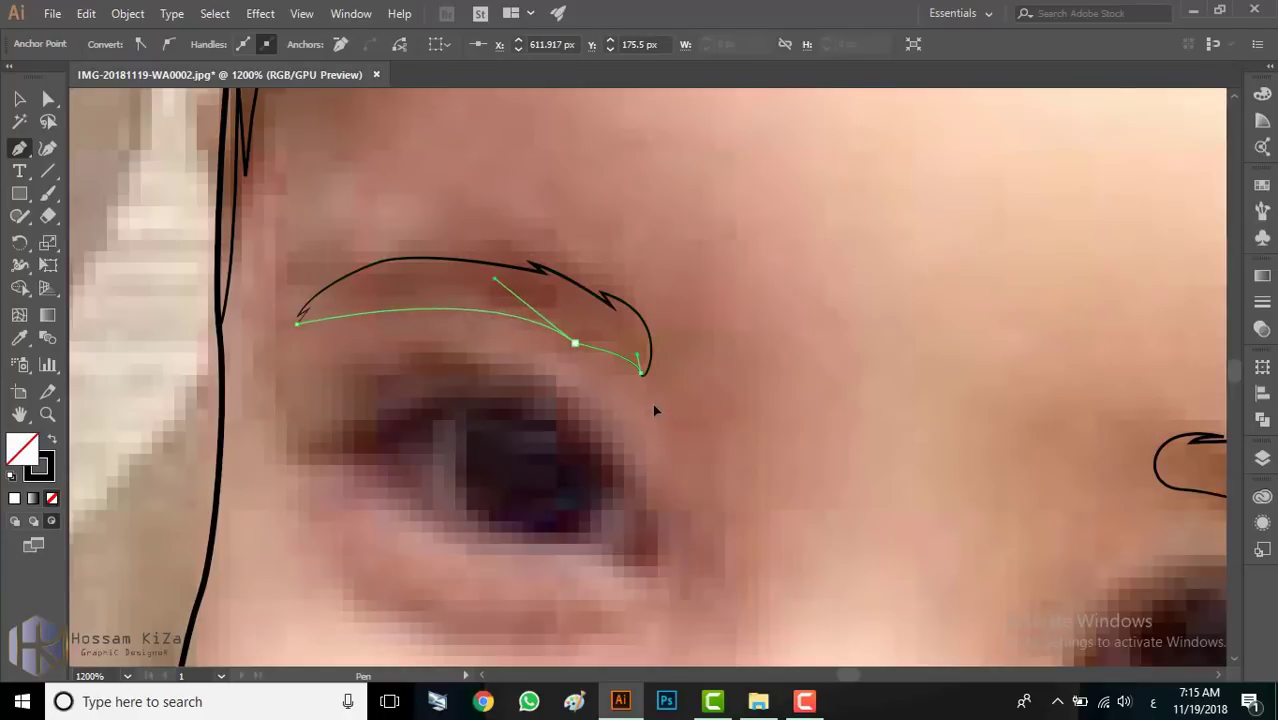
key(a)
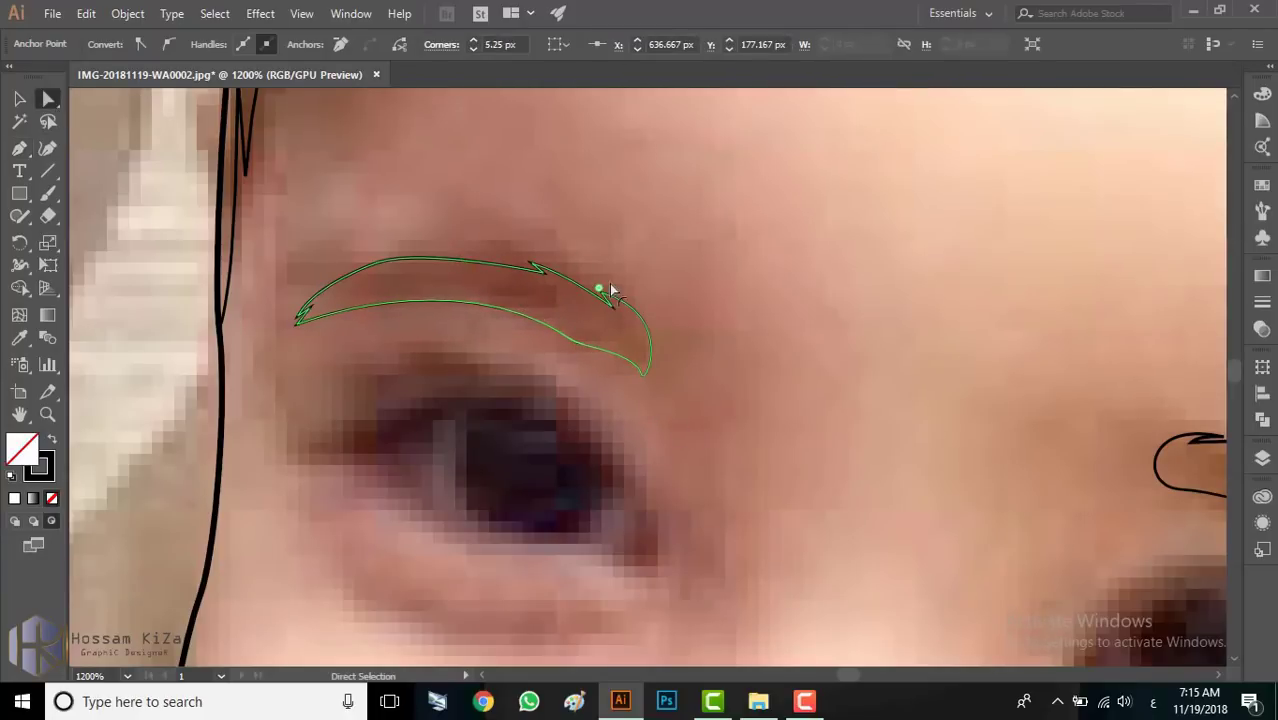
Step: Zoom out and switch back to the Pen tool
key(ctrl+minus)
key(ctrl+minus)
key(ctrl+minus)
scroll(545, 361, down, 3)
key(p)
scroll(562, 398, up, 2)
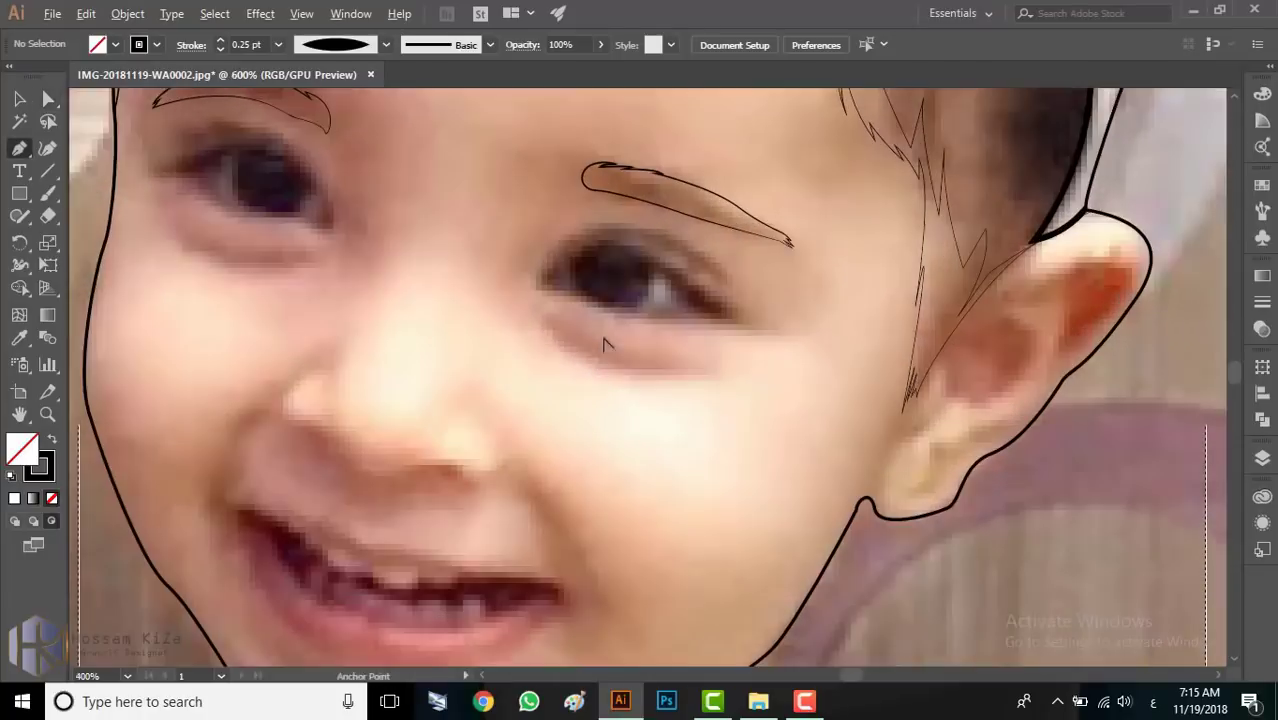
scroll(639, 420, right, 3)
scroll(645, 414, down, 3)
scroll(640, 415, down, 2)
Step: Set a tapered stroke and draw the almond eye outline, closing it at the inner corner
scroll(630, 405, up, 4)
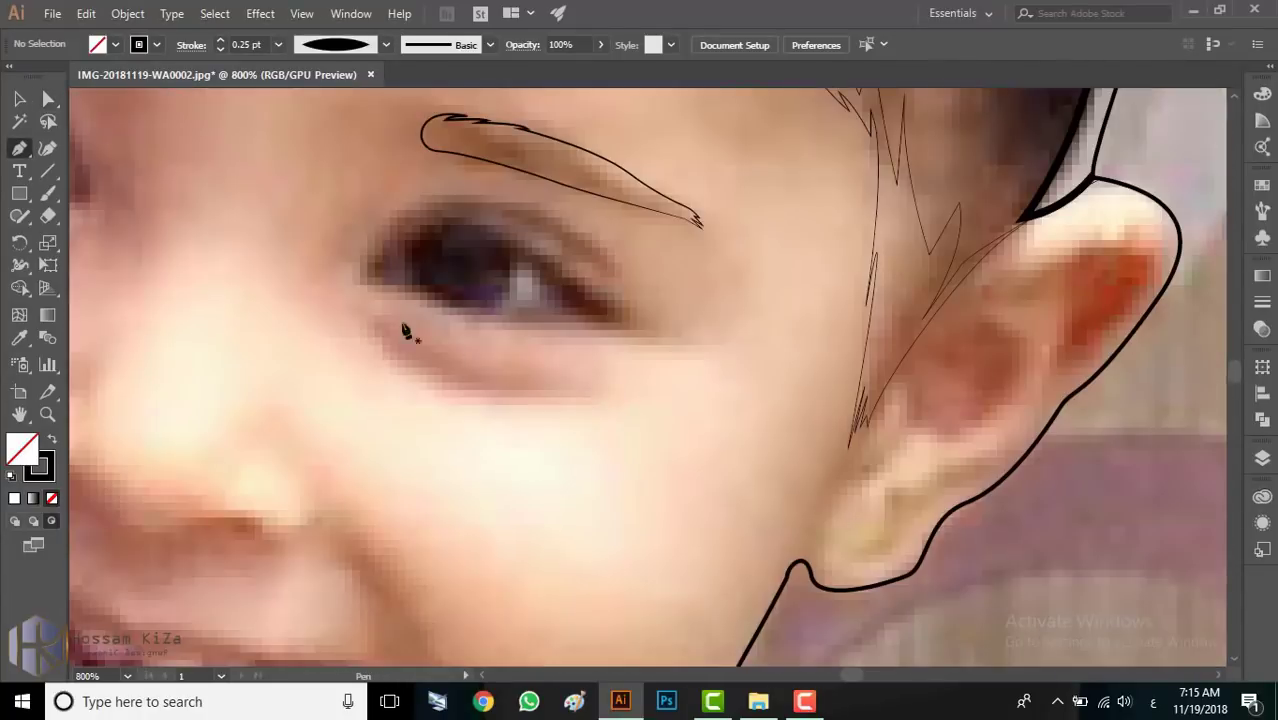
click(370, 297)
click(436, 44)
click(375, 113)
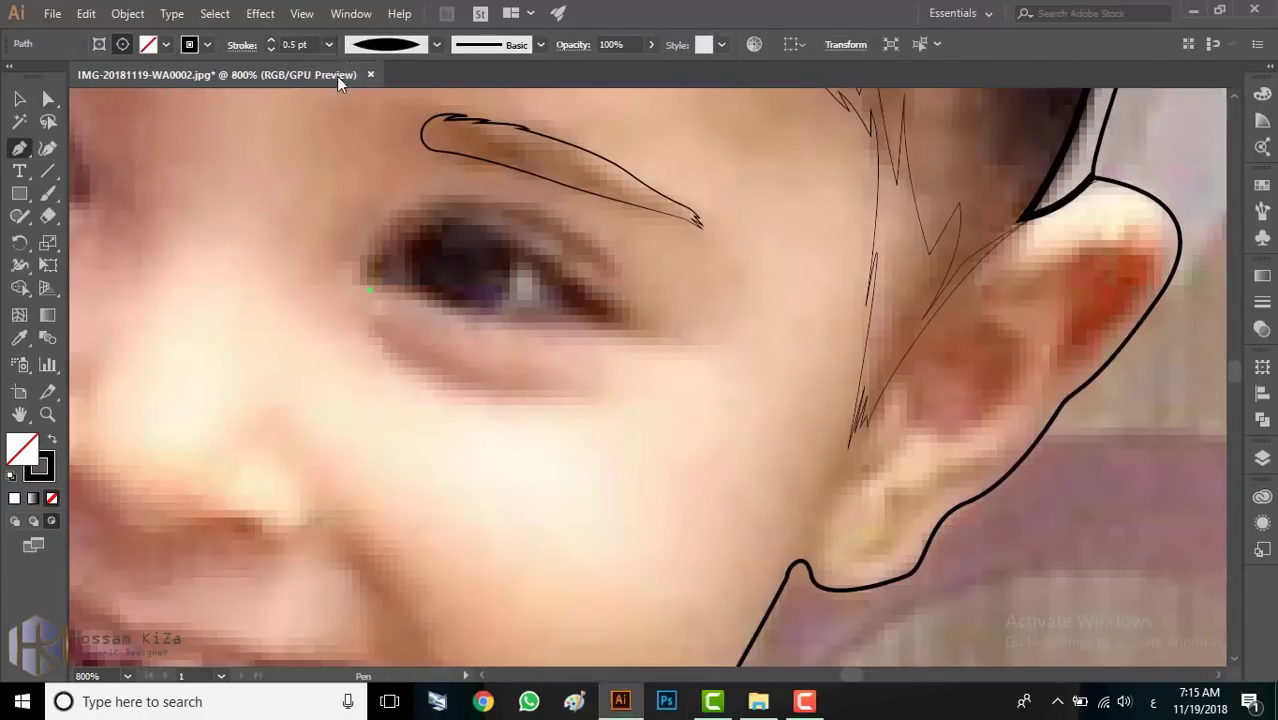
scroll(395, 299, up, 1)
drag(675, 328, 845, 314)
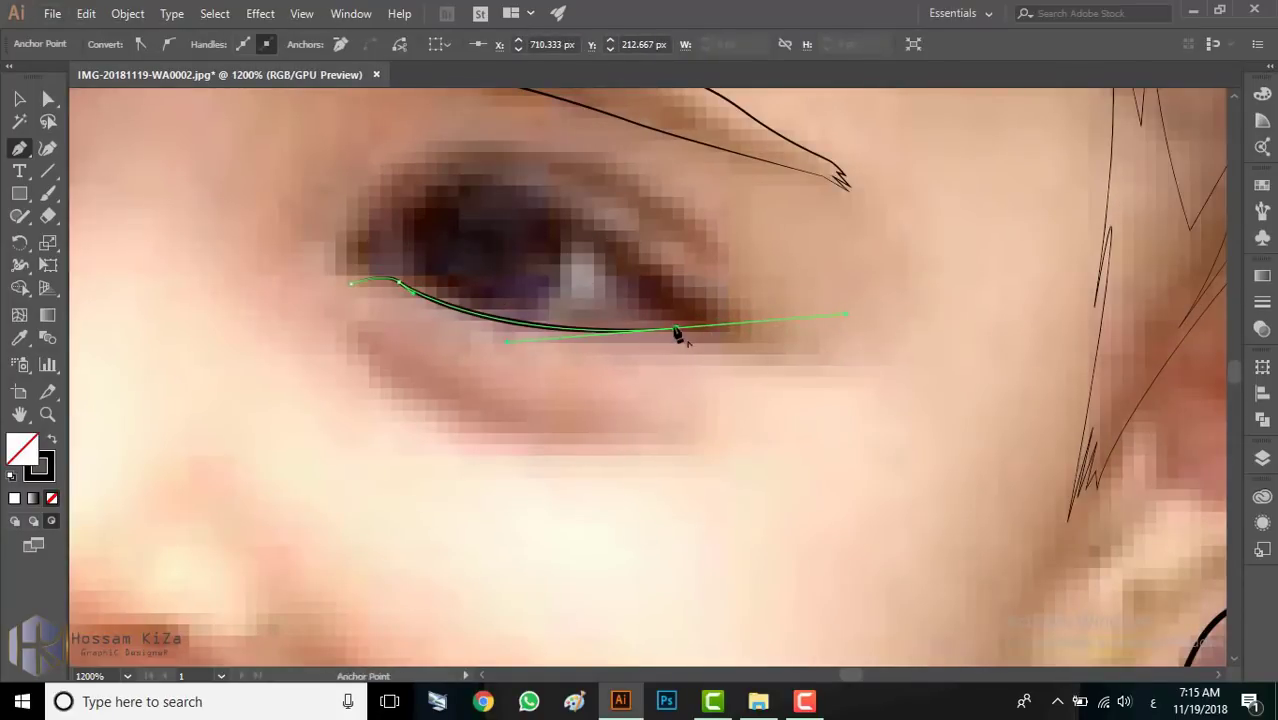
click(730, 340)
drag(494, 173, 327, 183)
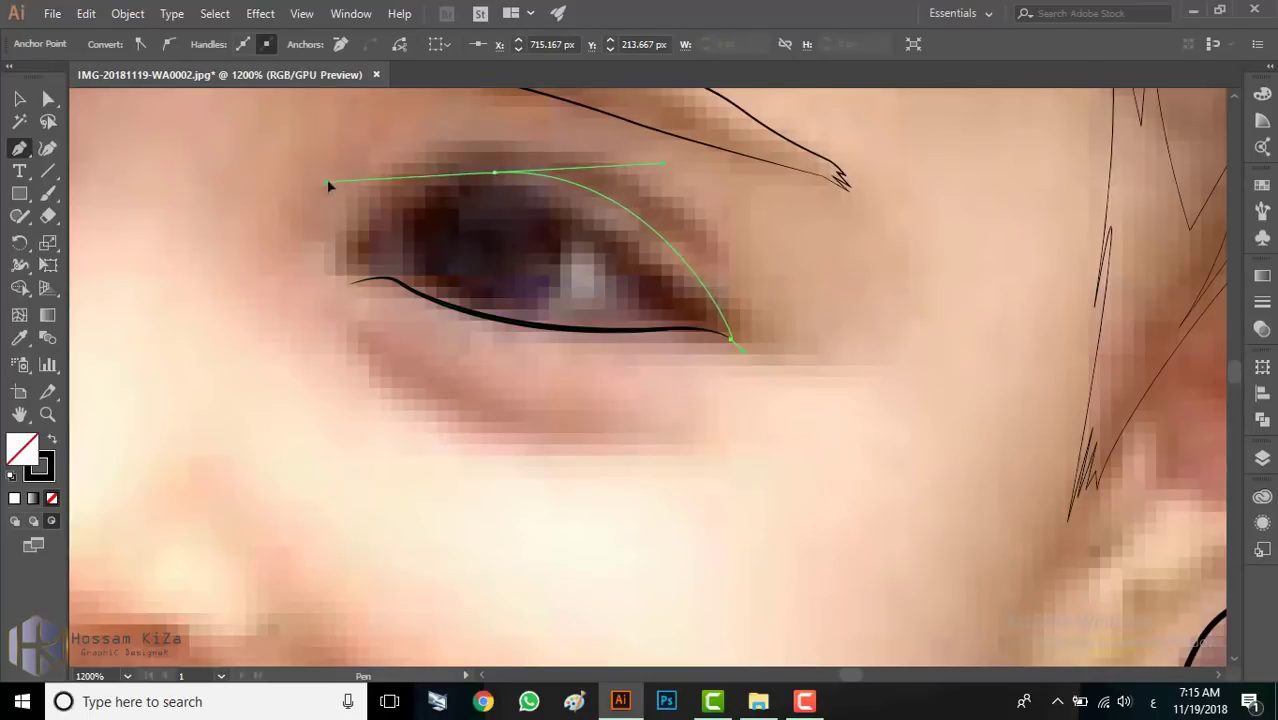
drag(350, 282, 366, 281)
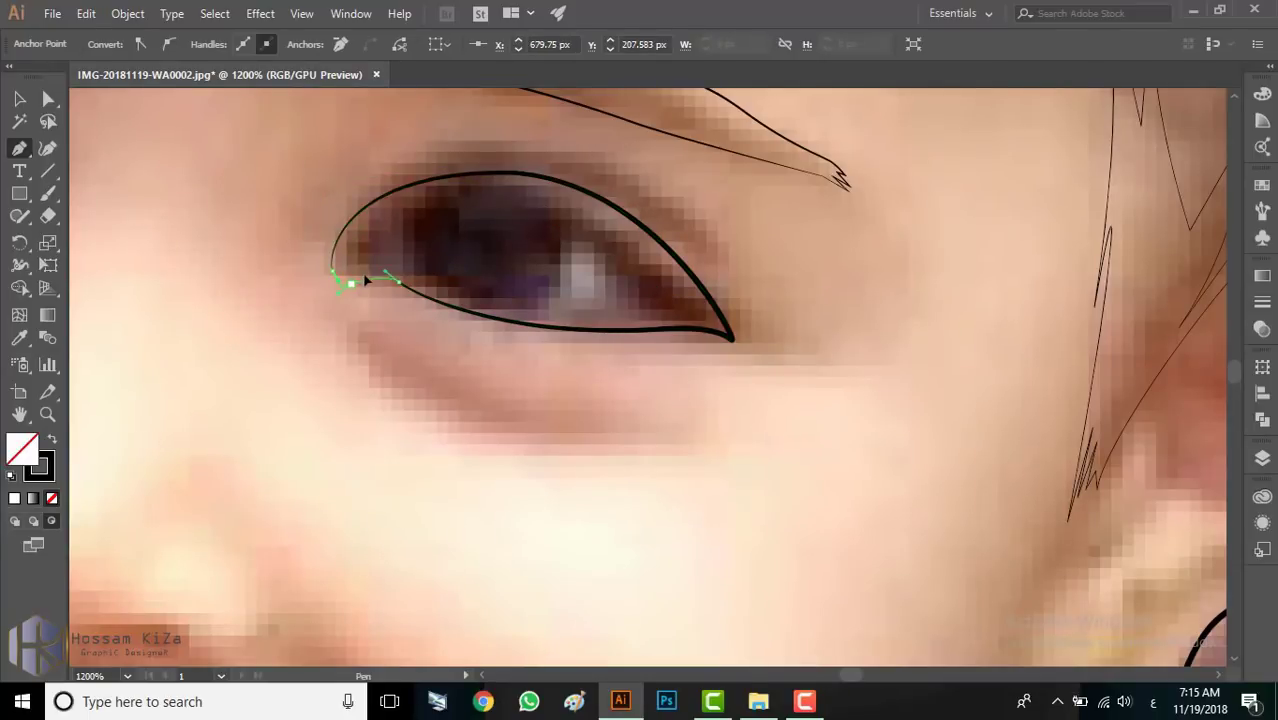
Step: Add a second eyelid line running from the outer corner to the inner corner
scroll(342, 337, down, 3)
scroll(305, 462, up, 2)
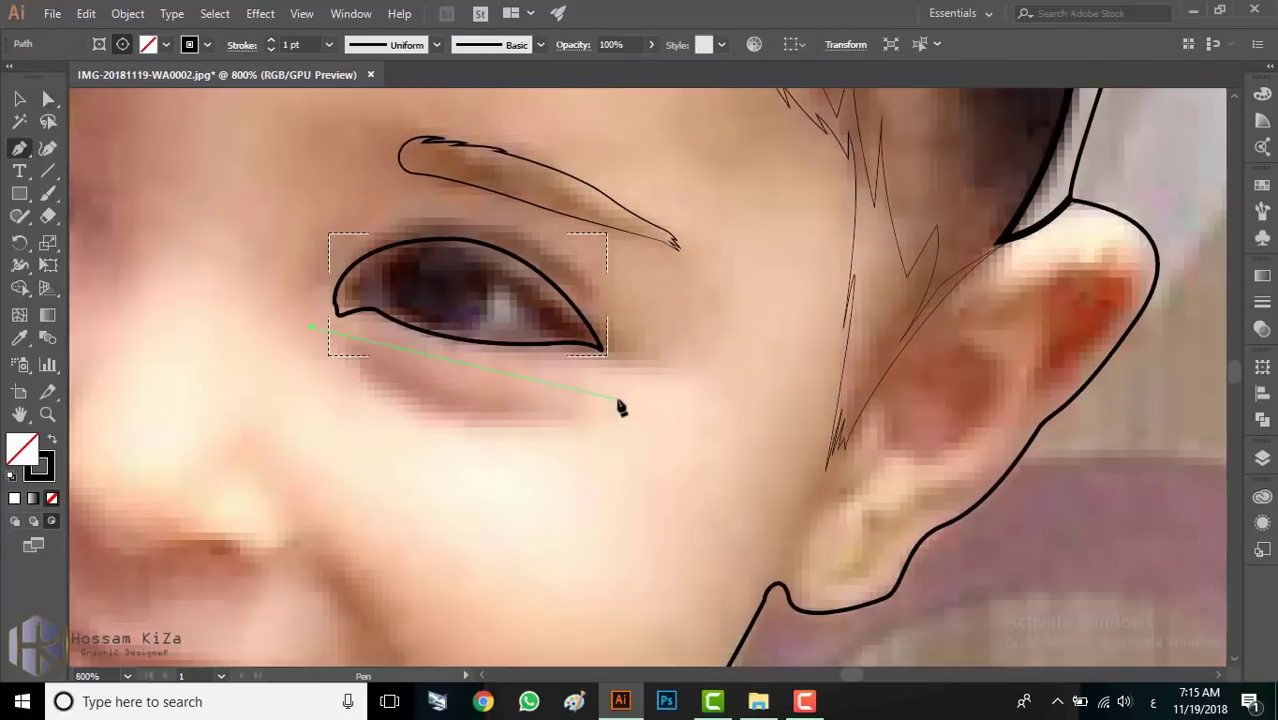
scroll(331, 353, down, 2)
scroll(661, 505, down, 3)
scroll(561, 490, down, 2)
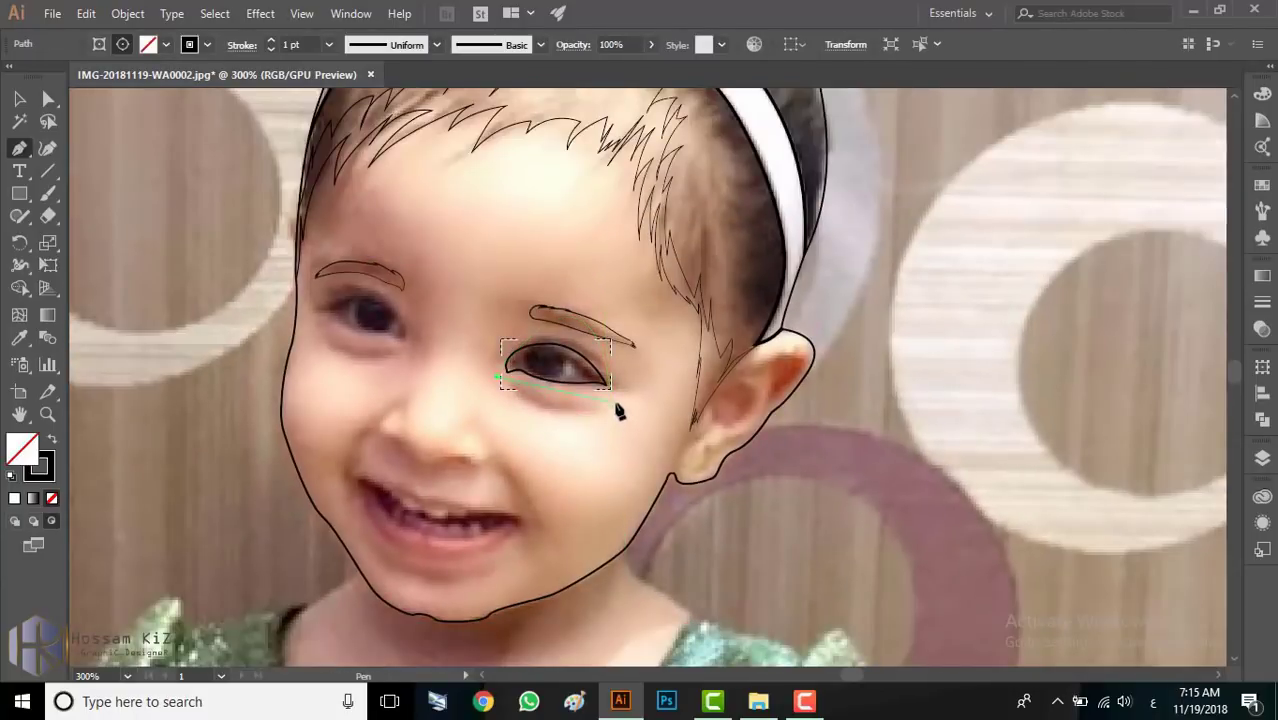
drag(607, 384, 676, 507)
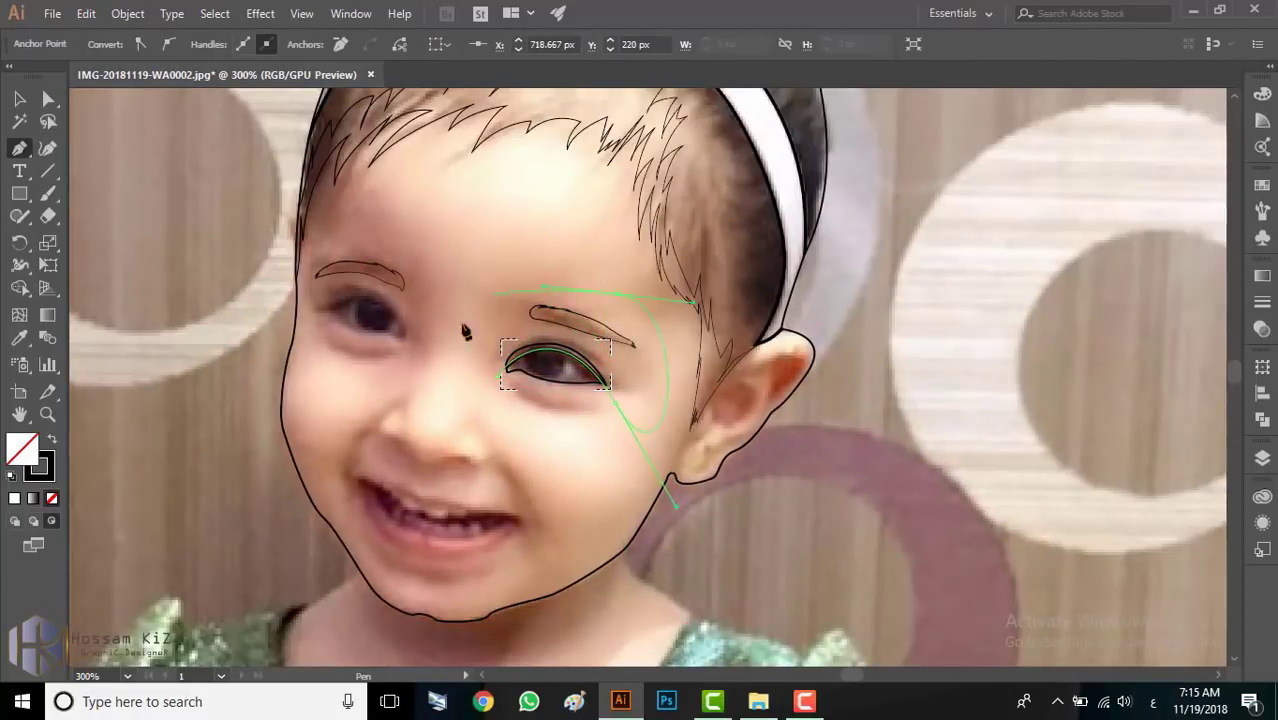
key(ctrl+plus)
key(ctrl+plus)
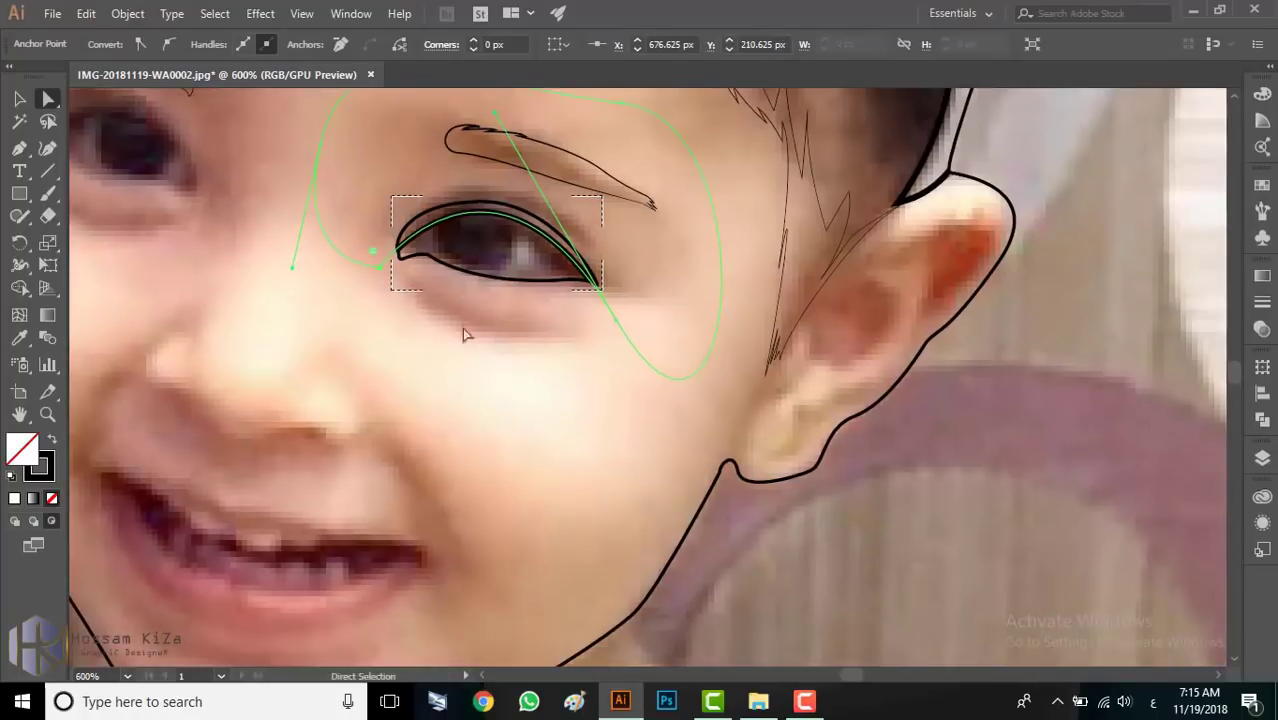
scroll(410, 286, up, 1)
click(414, 236)
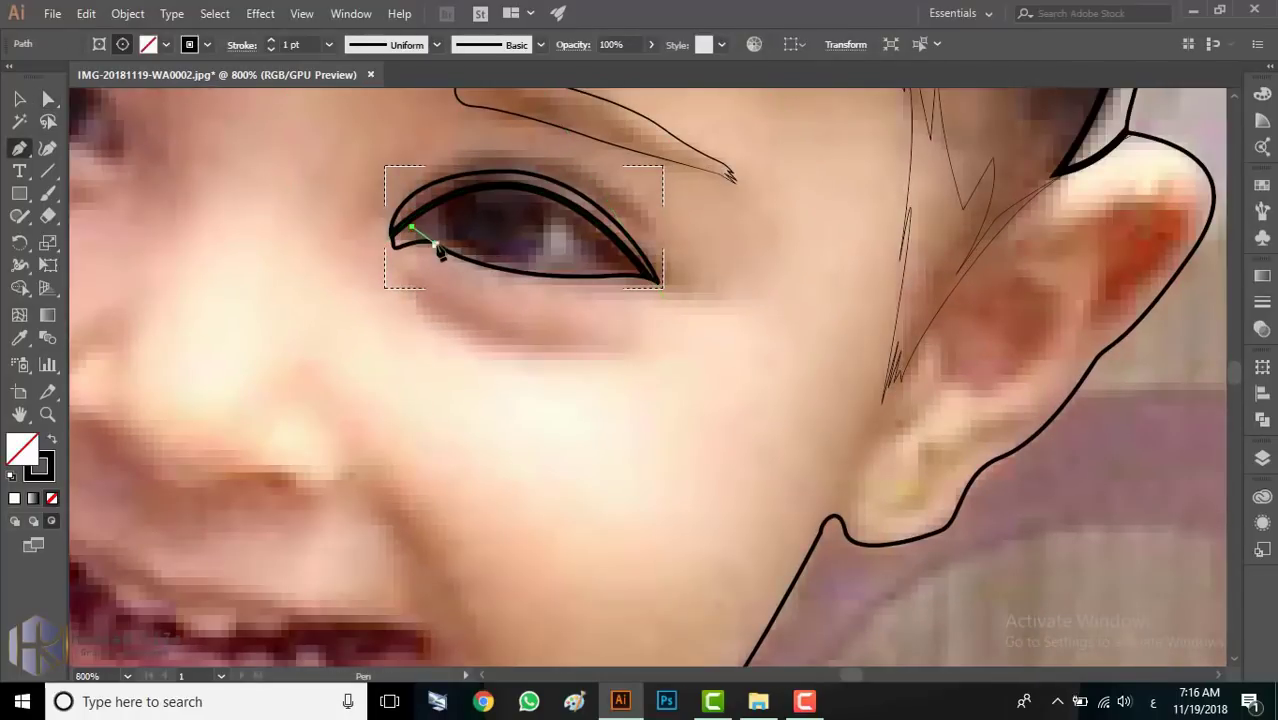
Step: Draw a curve along the lower eyelid that loops up around the eye
scroll(430, 245, up, 1)
drag(447, 258, 498, 280)
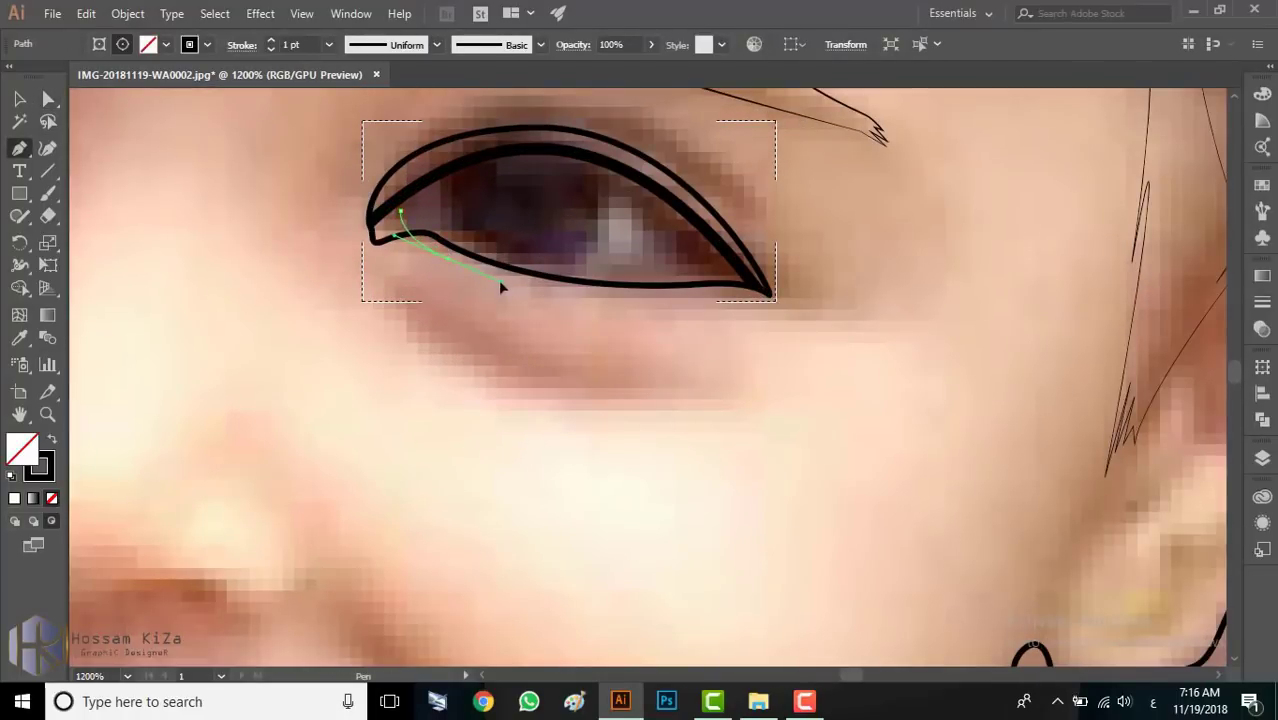
drag(693, 271, 717, 265)
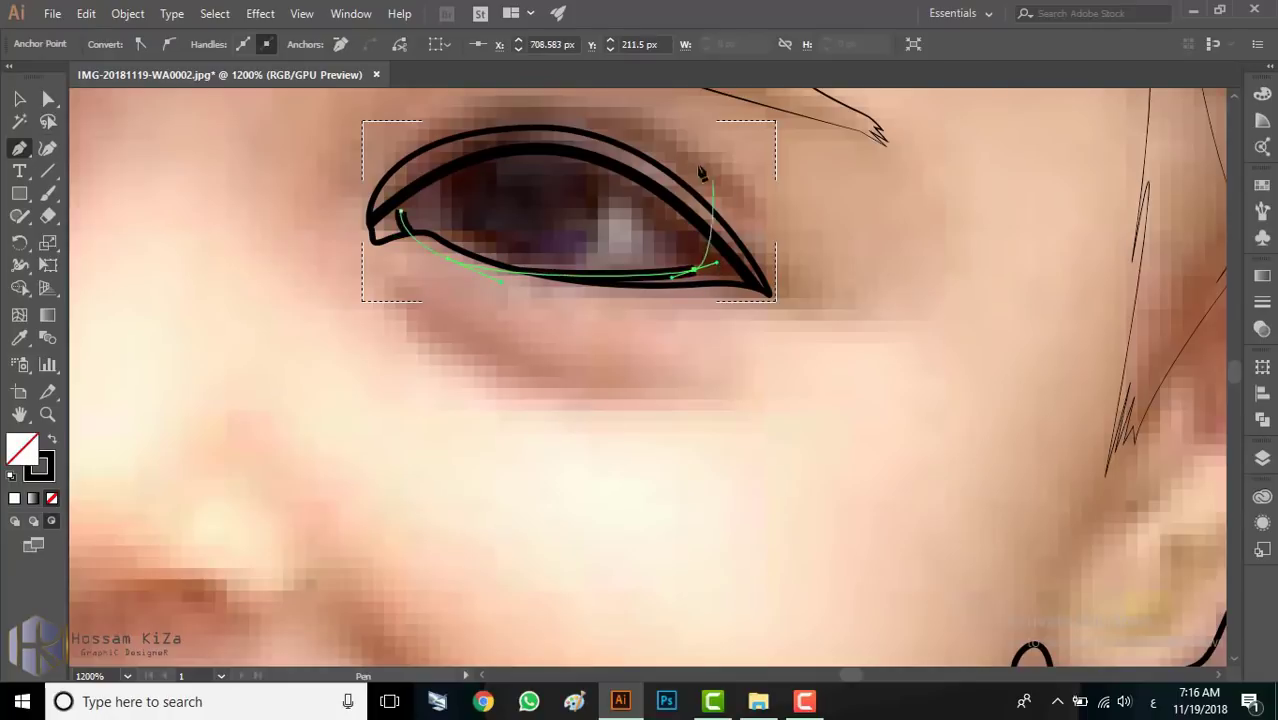
drag(686, 153, 640, 130)
drag(405, 107, 376, 157)
click(400, 210)
click(48, 98)
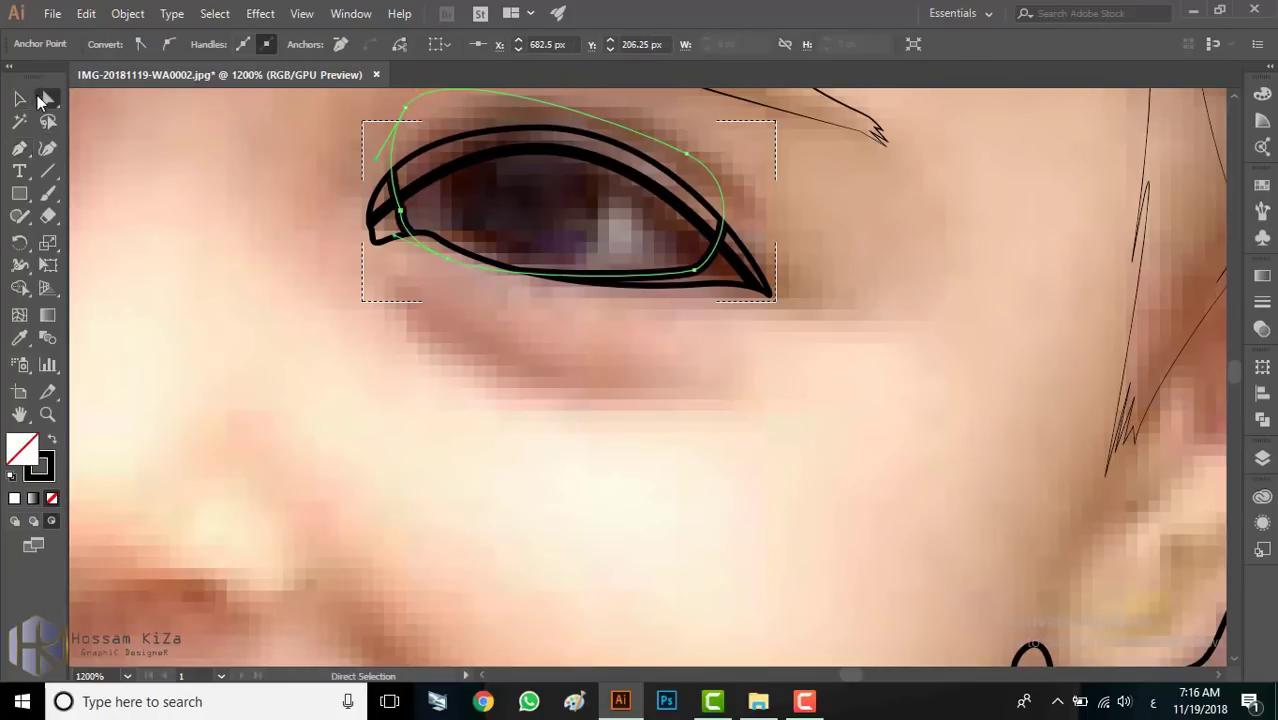
Step: Draw concentric iris and pupil circles inside the eye outline
drag(19, 193, 103, 251)
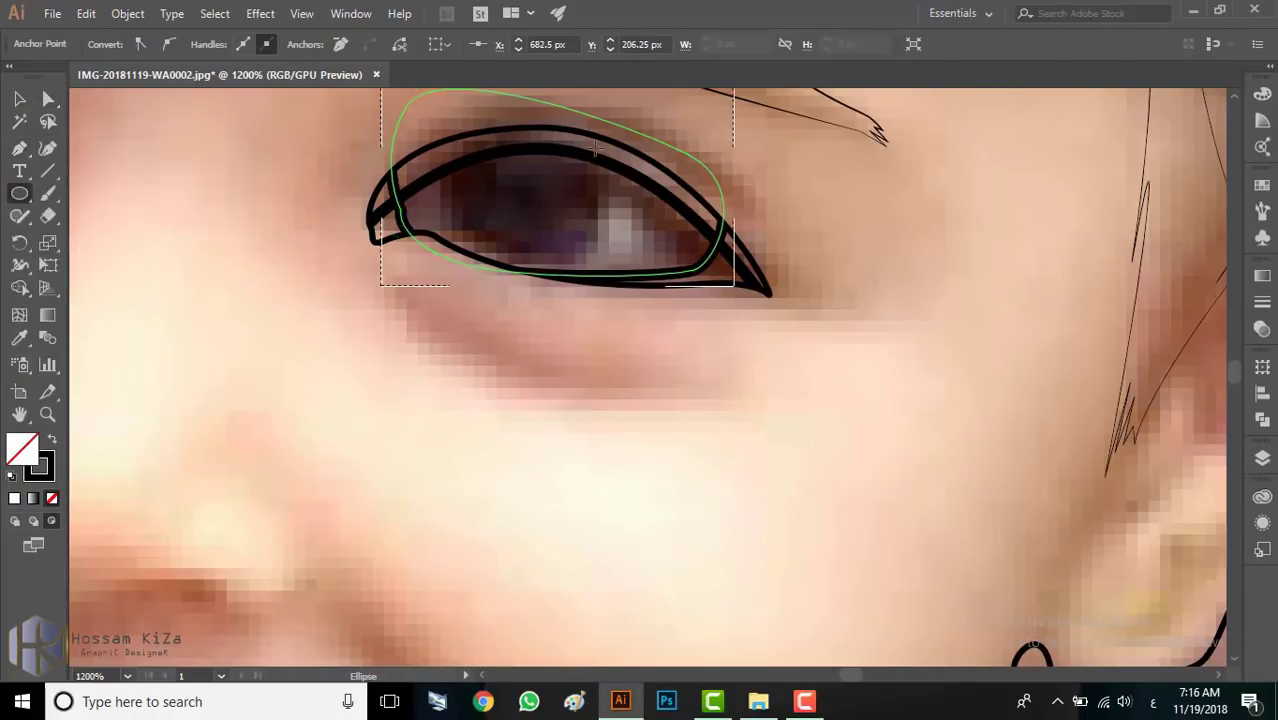
drag(595, 148, 451, 280)
drag(492, 196, 558, 262)
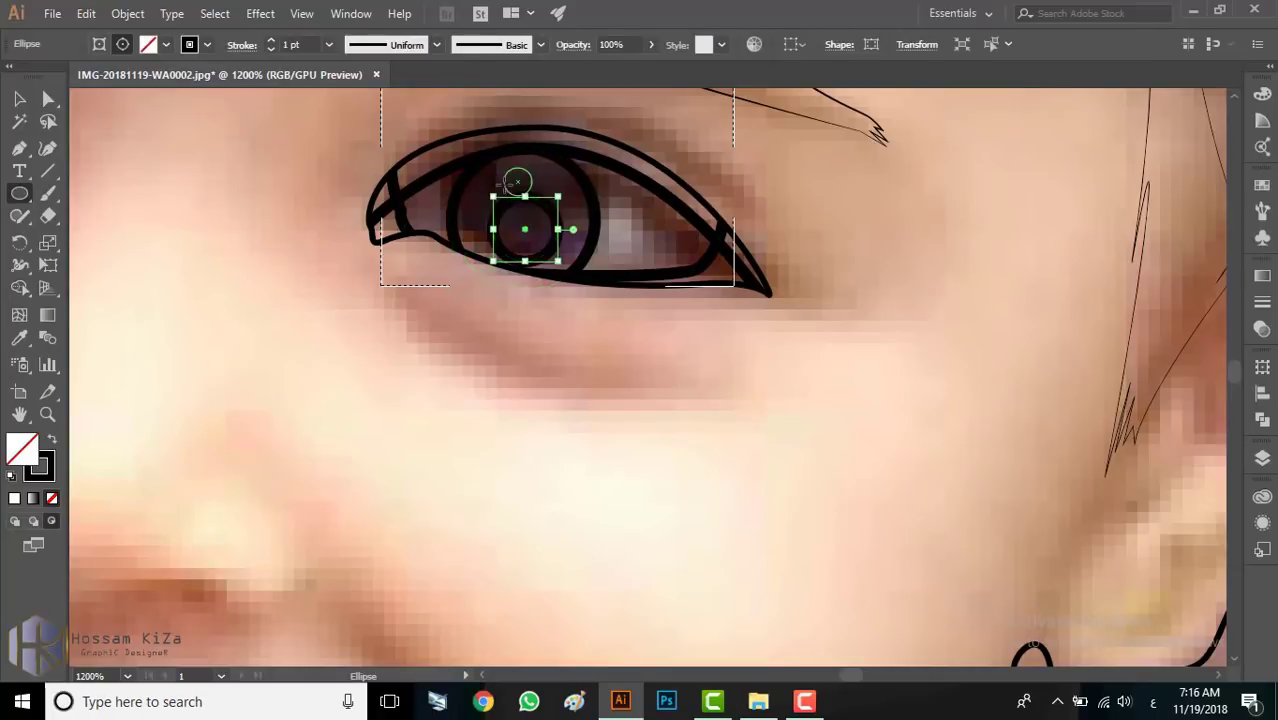
click(48, 98)
click(328, 357)
Step: Select the eye paths and give them a 0.5 pt stroke weight
key(ctrl+minus)
key(ctrl+minus)
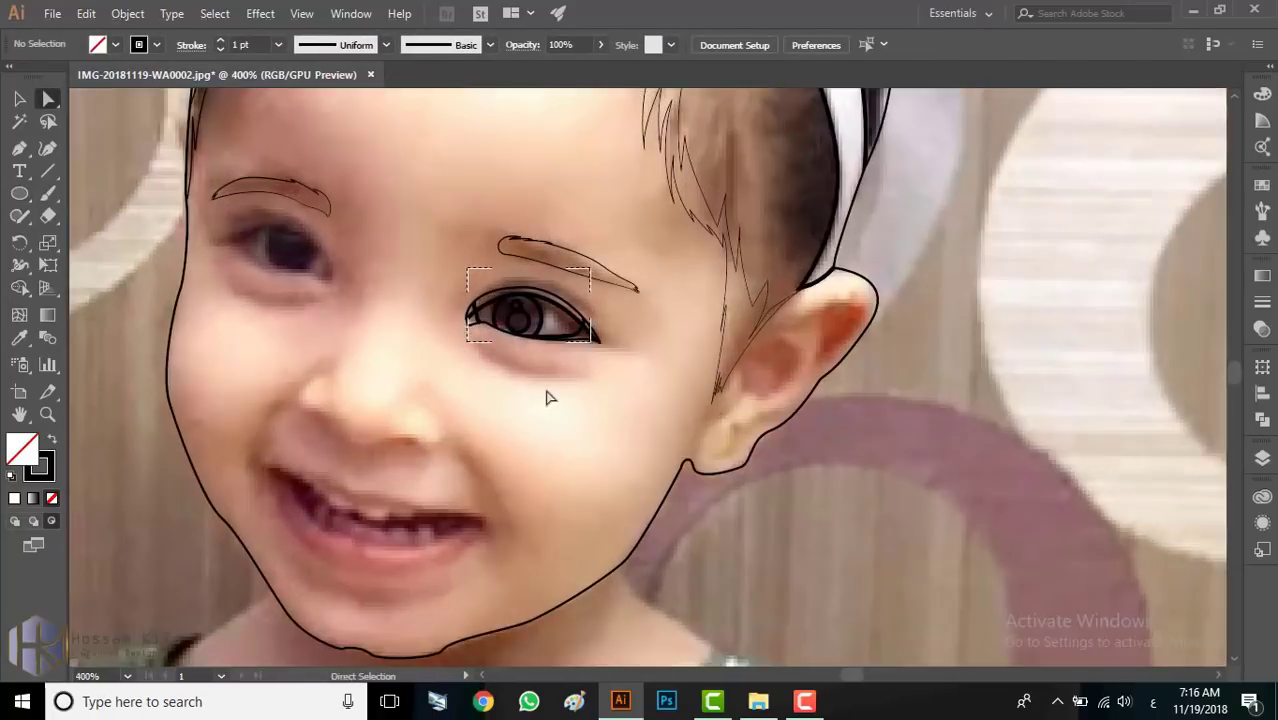
alt+scroll(548, 398, up, 1)
click(565, 322)
click(1262, 330)
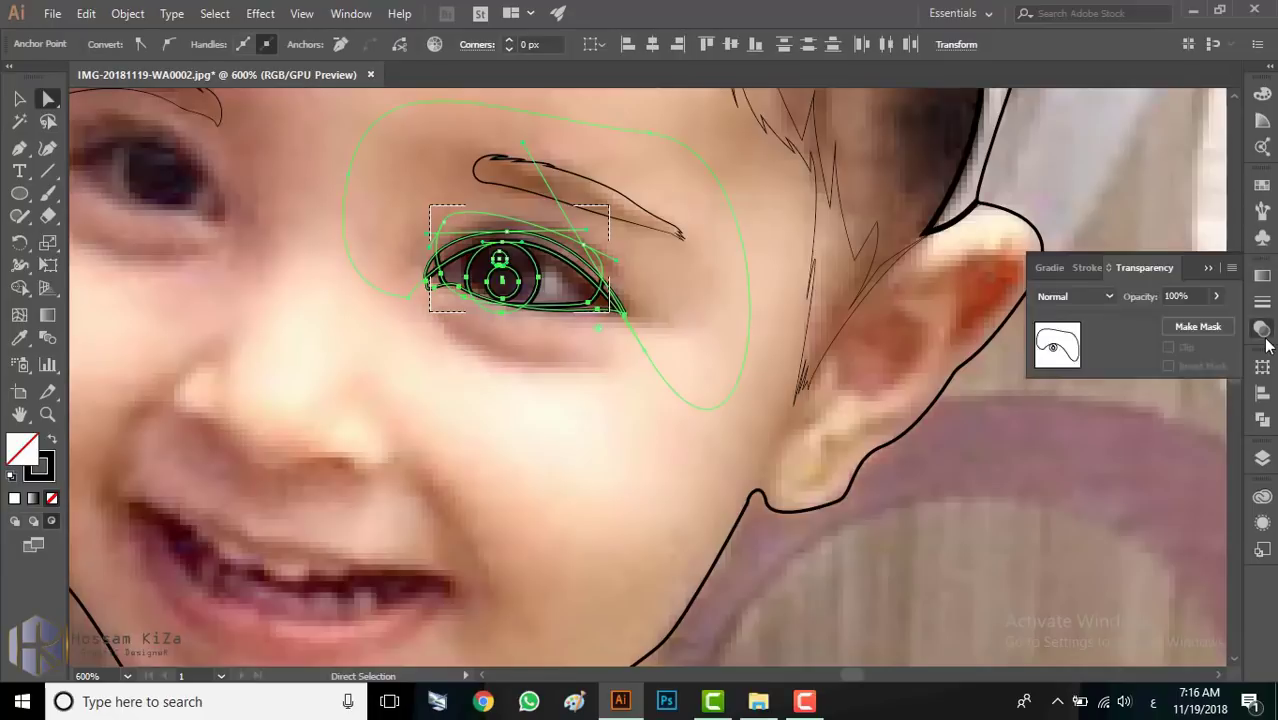
click(1102, 267)
click(1160, 296)
click(1175, 337)
click(1160, 296)
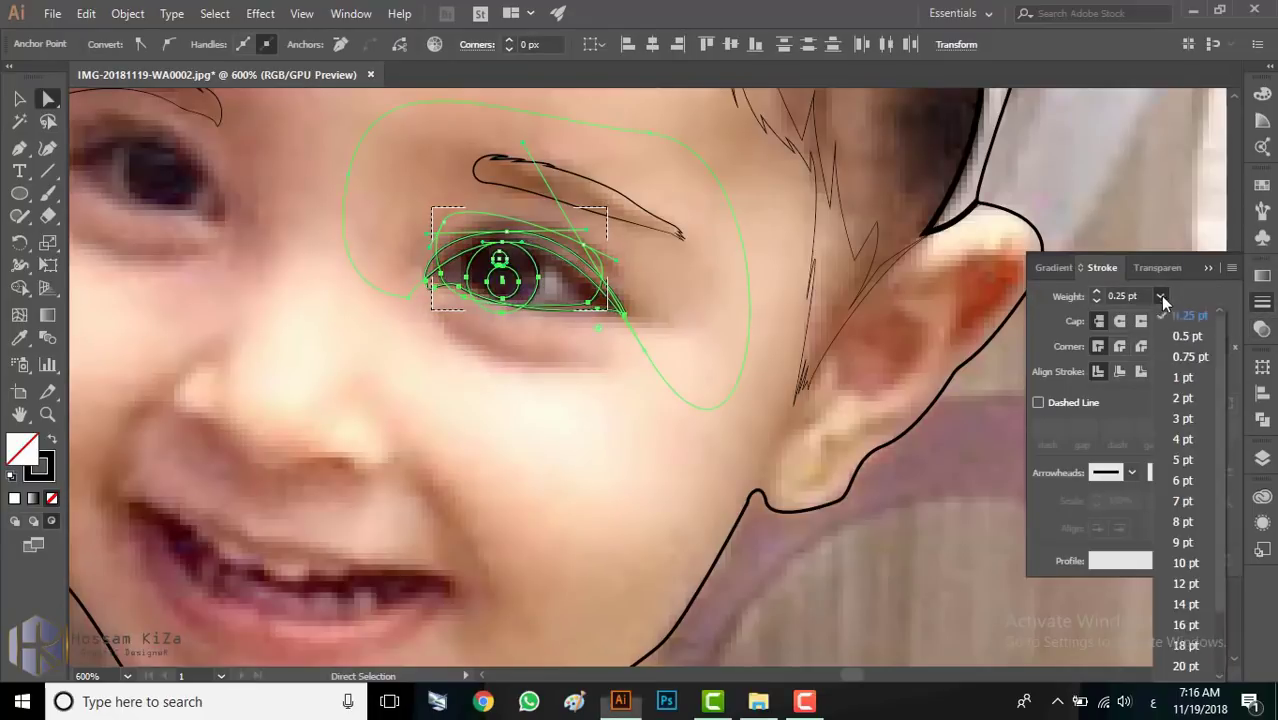
click(1182, 337)
Step: Reselect the eye paths and thin their stroke to 0.25 pt
click(750, 316)
click(520, 309)
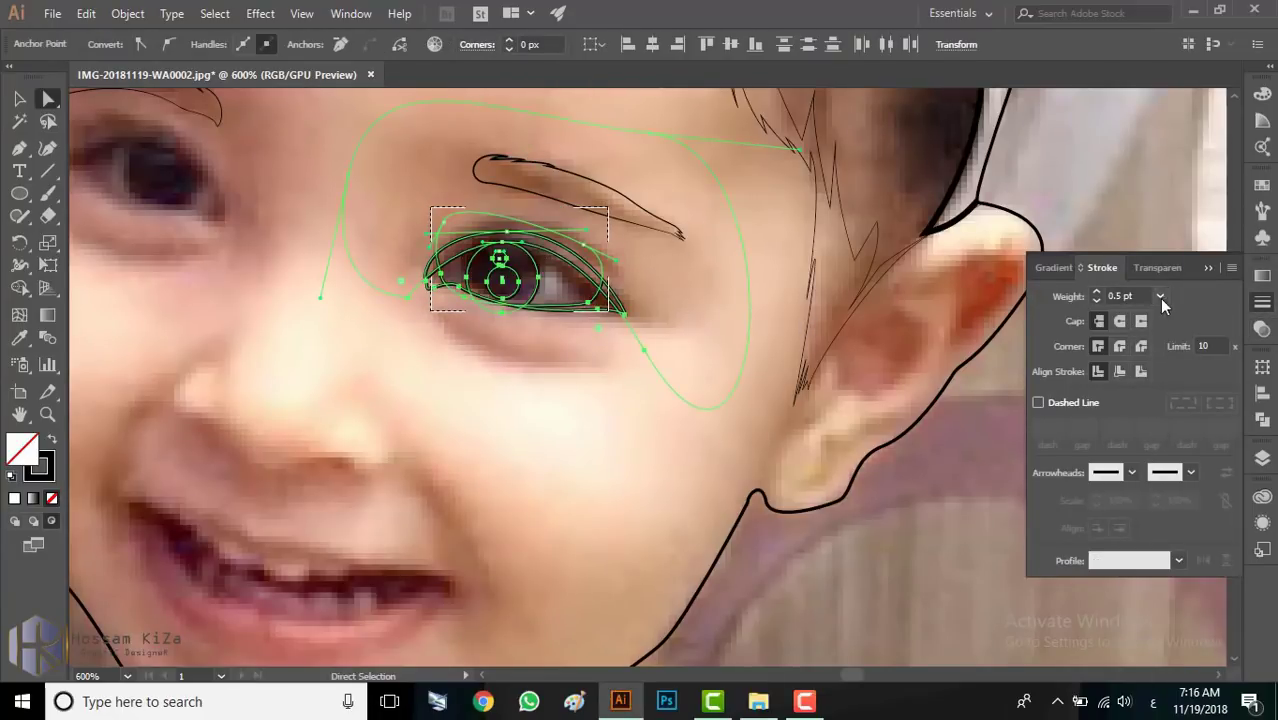
click(1160, 296)
click(1175, 318)
click(503, 395)
Step: Draw a short curved Pen line under the left-side eye
scroll(503, 395, down, 3)
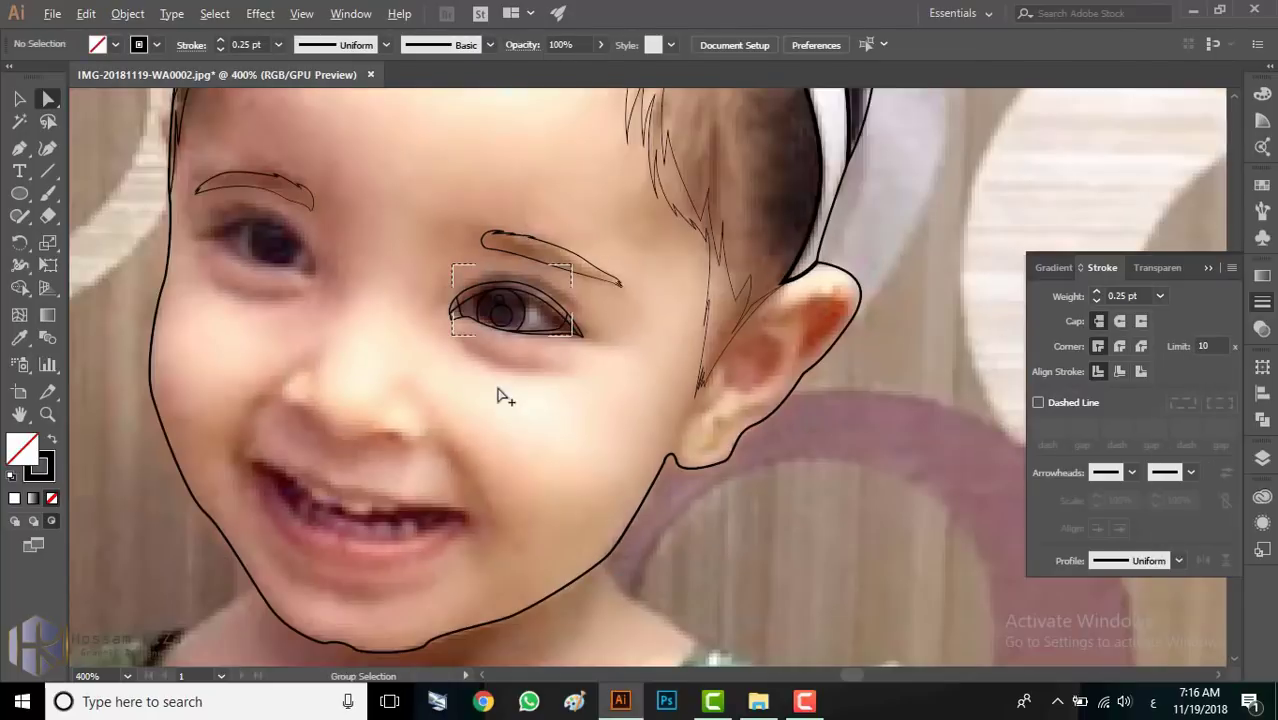
scroll(462, 350, up, 5)
scroll(443, 292, down, 3)
key(p)
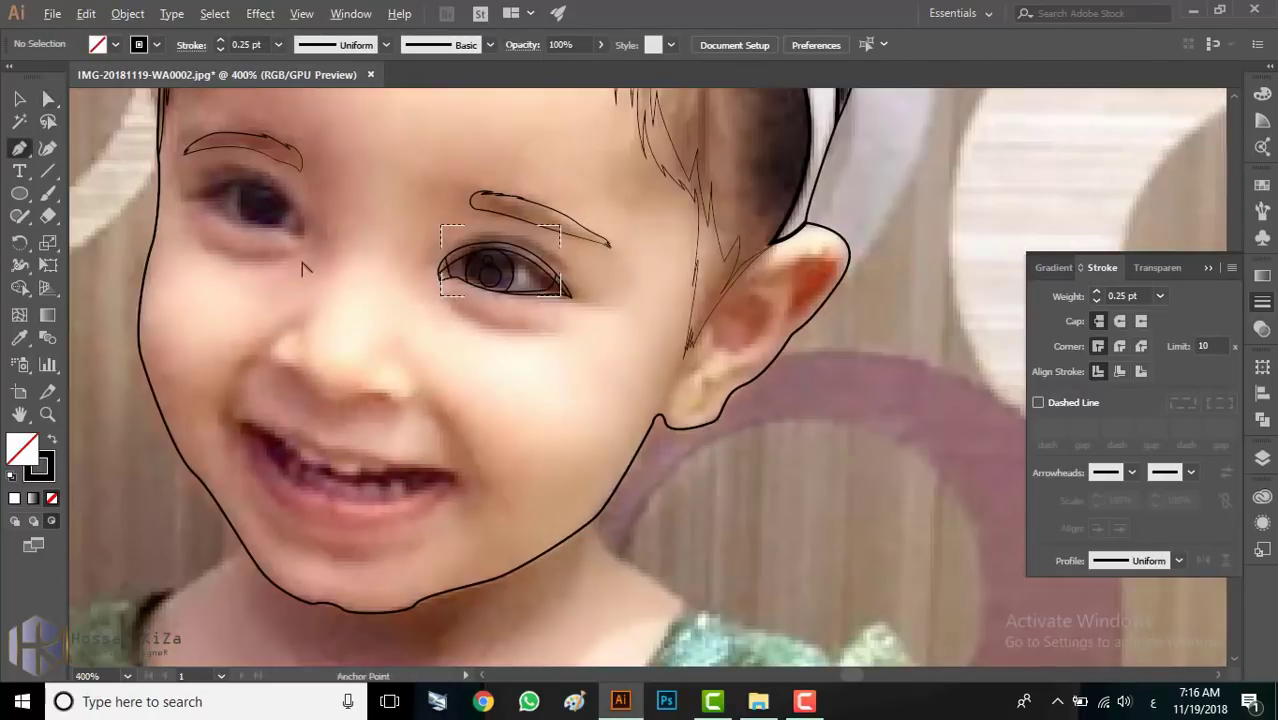
scroll(265, 220, up, 3)
click(265, 220)
scroll(265, 220, down, 3)
scroll(256, 219, up, 4)
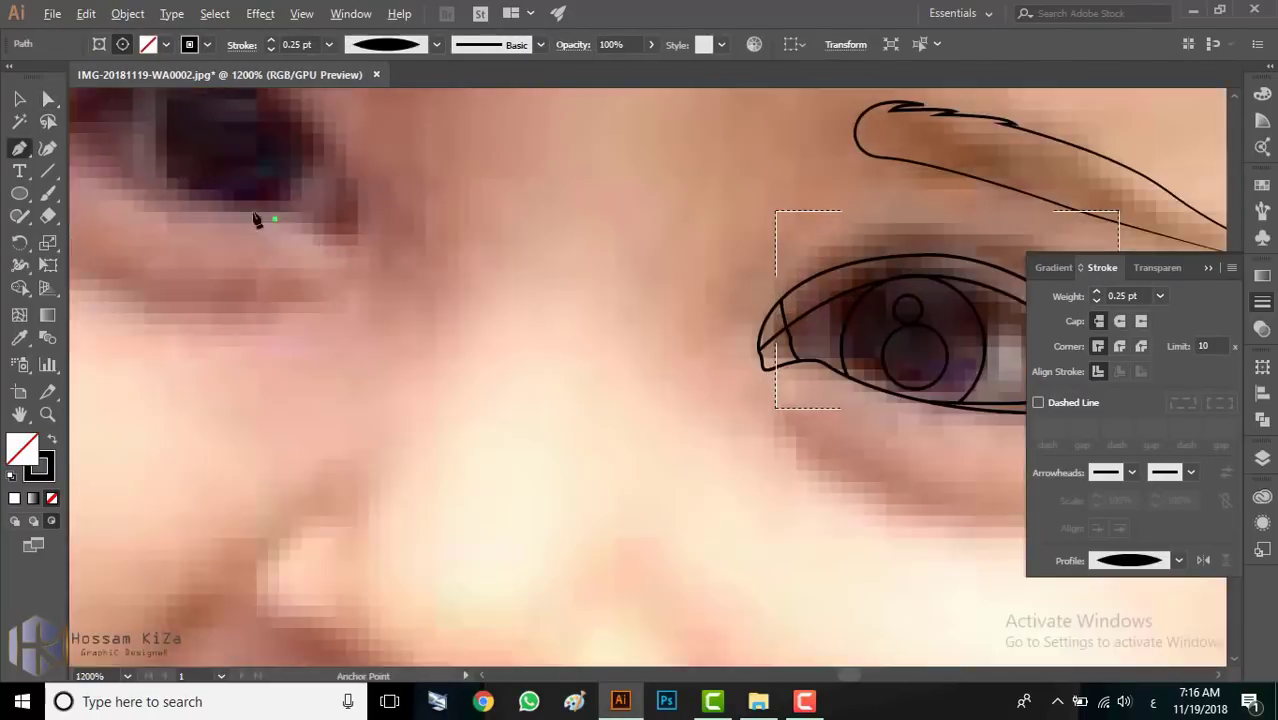
drag(316, 248, 317, 250)
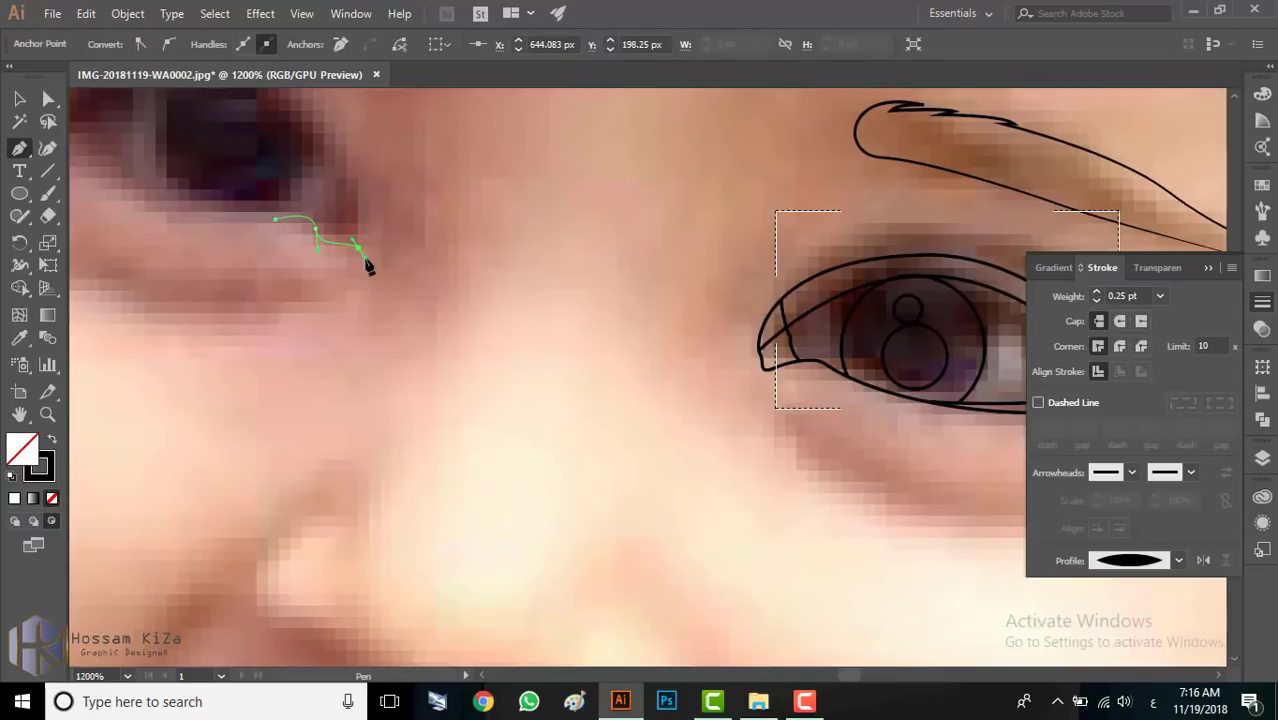
key(Escape)
Step: Place the left eye's inner and outer corner points and curve the upper eyelid
scroll(367, 265, down, 2)
scroll(300, 400, down, 2)
scroll(455, 405, up, 3)
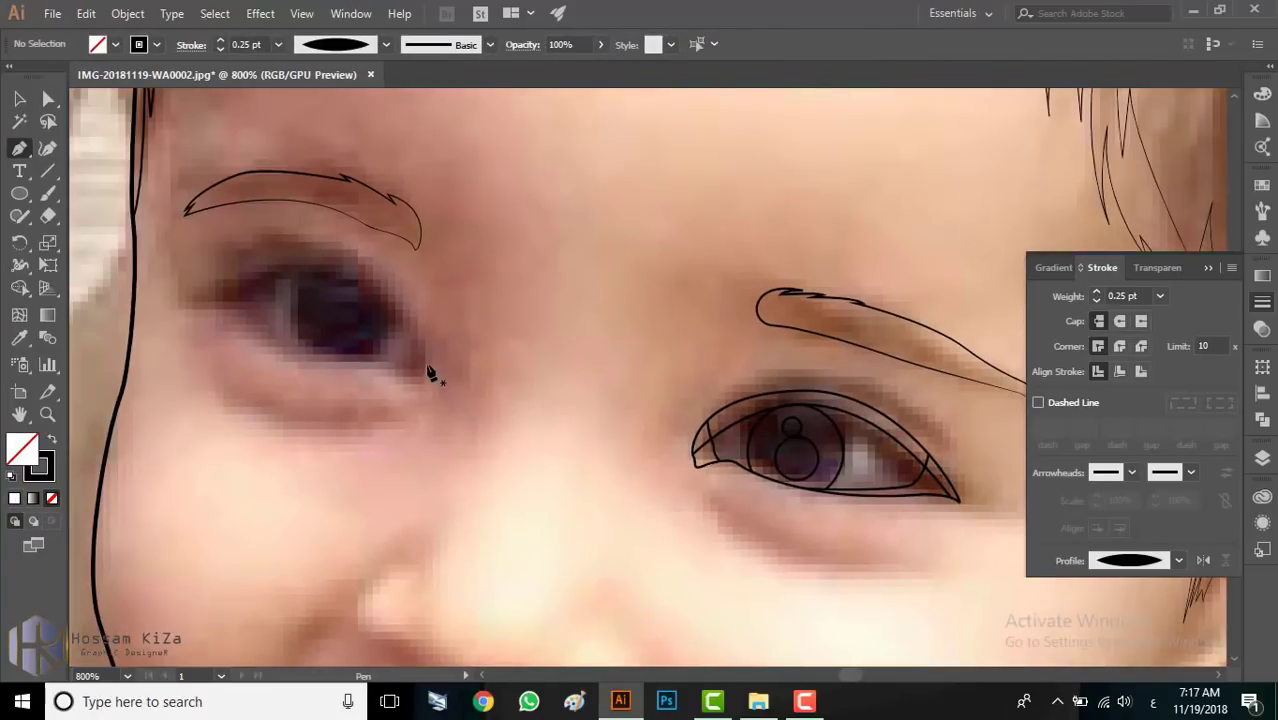
click(427, 365)
click(217, 281)
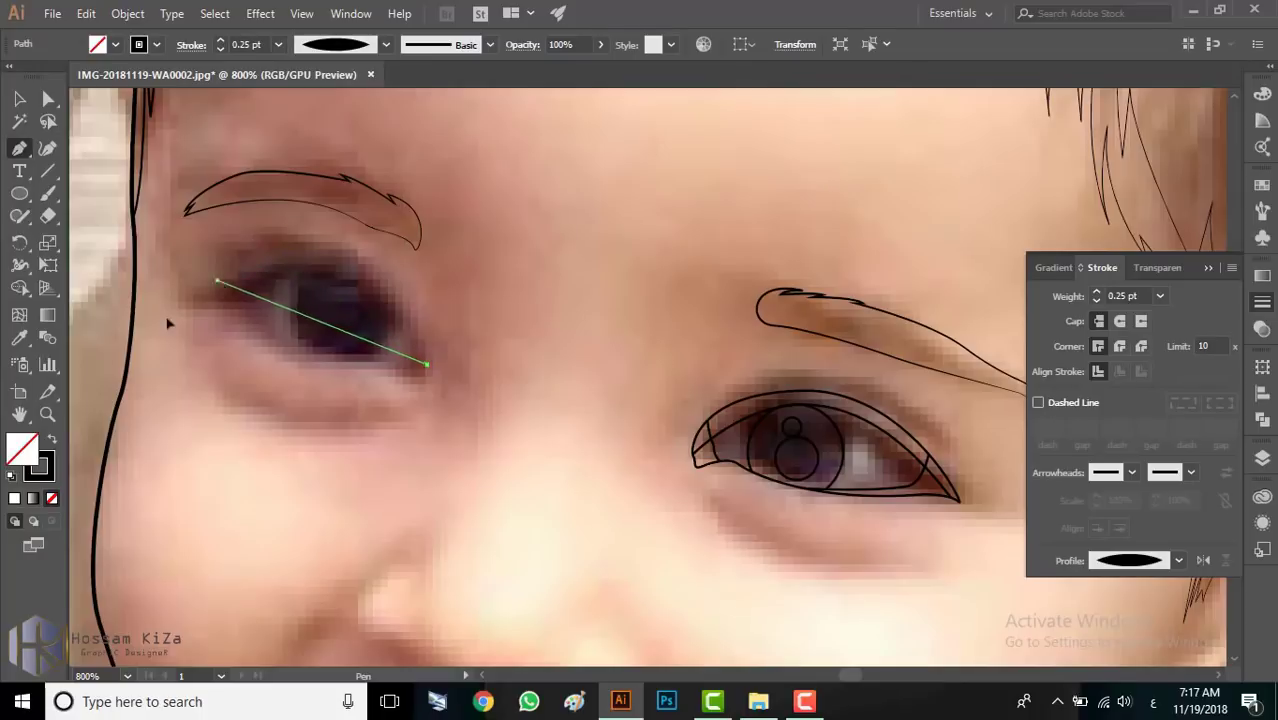
scroll(168, 323, left, 5)
drag(717, 283, 557, 355)
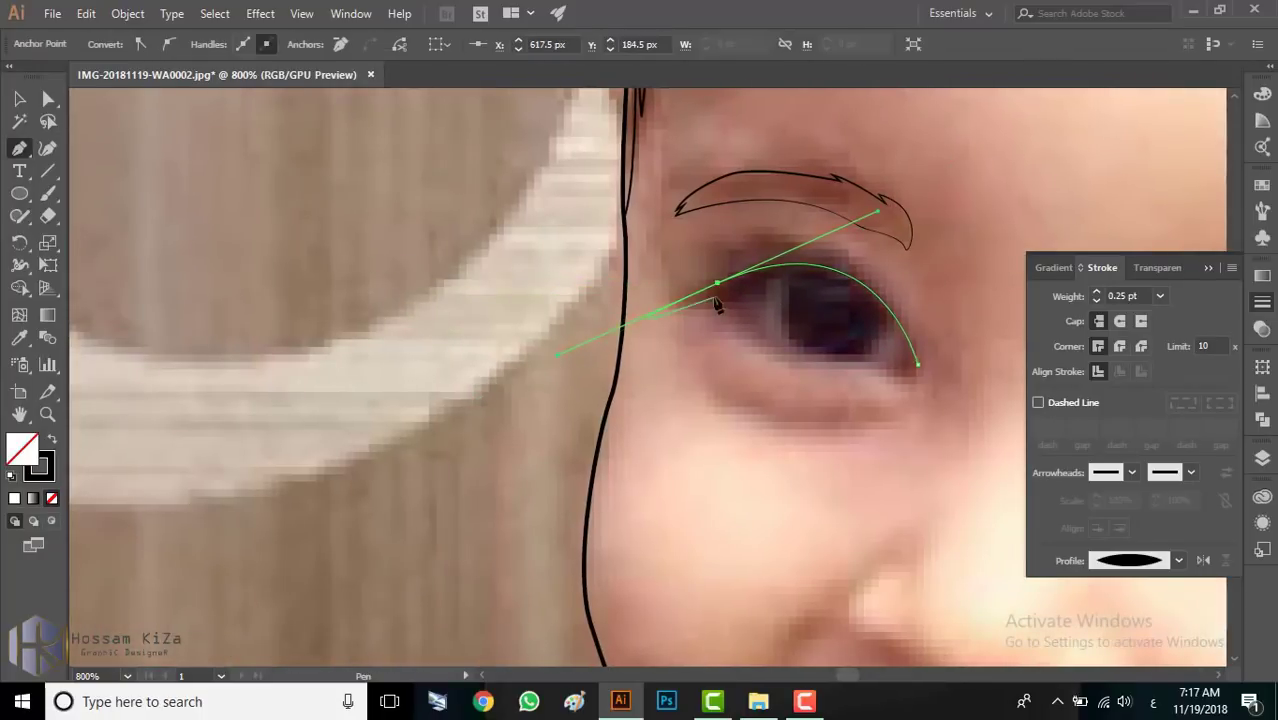
scroll(676, 309, down, 2)
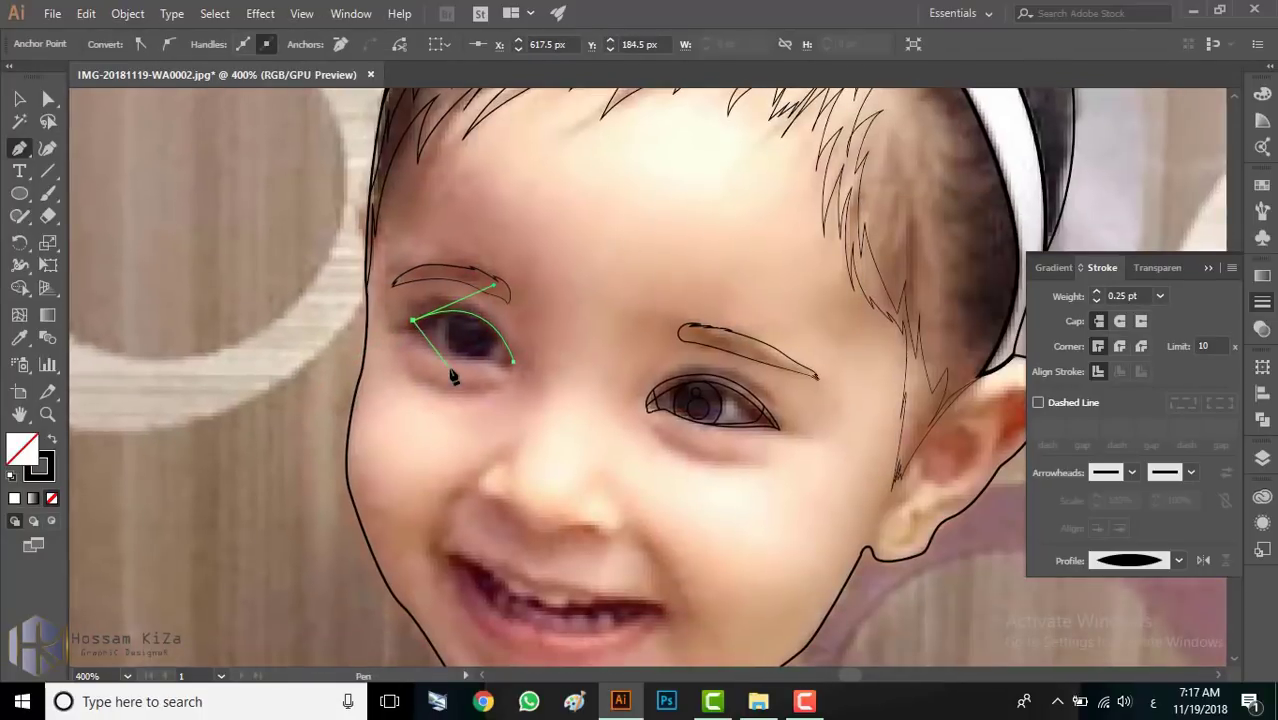
drag(452, 375, 333, 357)
Step: Reshape the outer-corner handles, curve the lower eyelid and close the almond eye outline
key(a)
click(465, 430)
click(458, 361)
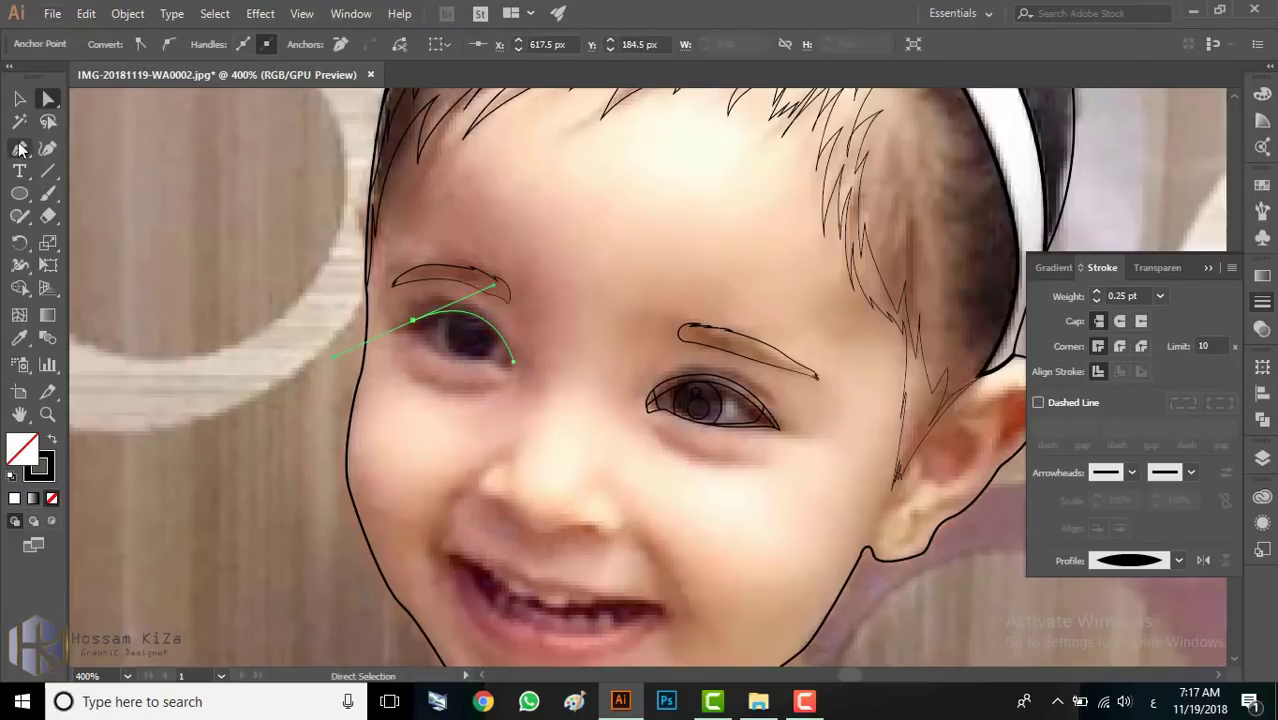
click(20, 148)
scroll(420, 330, up, 1)
drag(409, 316, 304, 369)
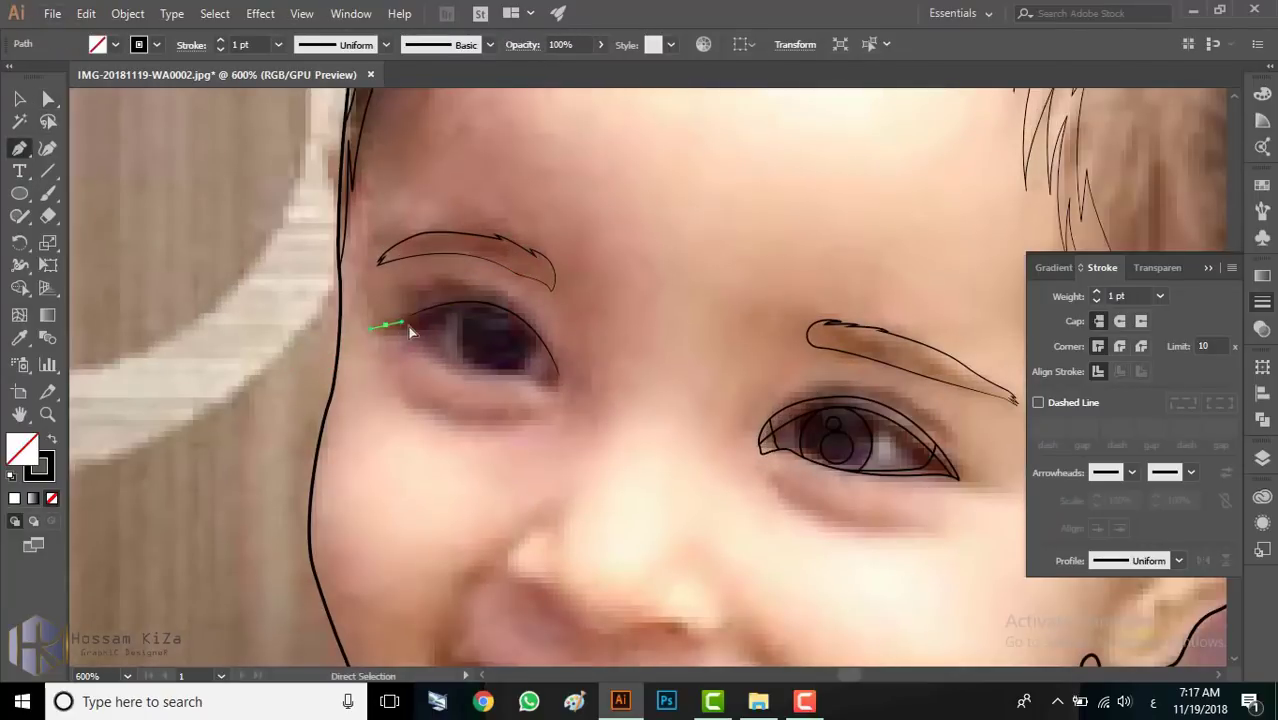
click(413, 316)
drag(385, 324, 443, 365)
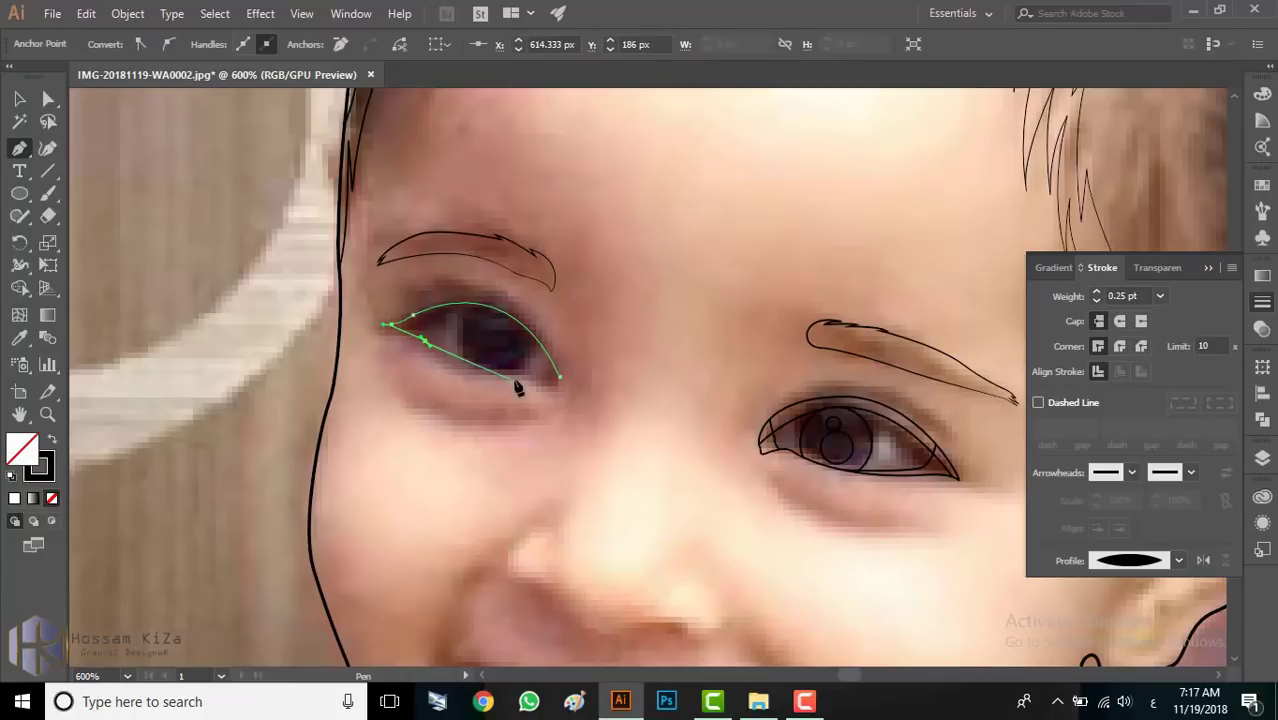
mouse_move(528, 383)
mouse_down()
mouse_move(543, 373)
mouse_move(582, 384)
mouse_up()
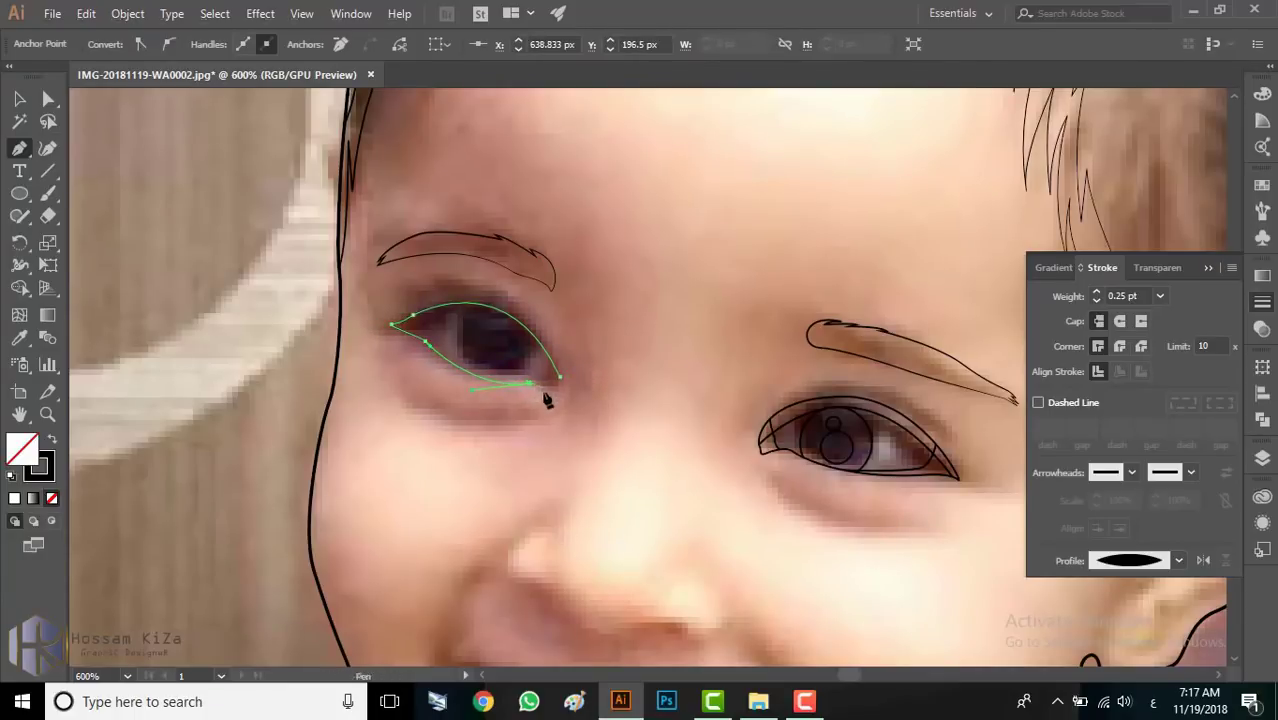
scroll(547, 400, up, 2)
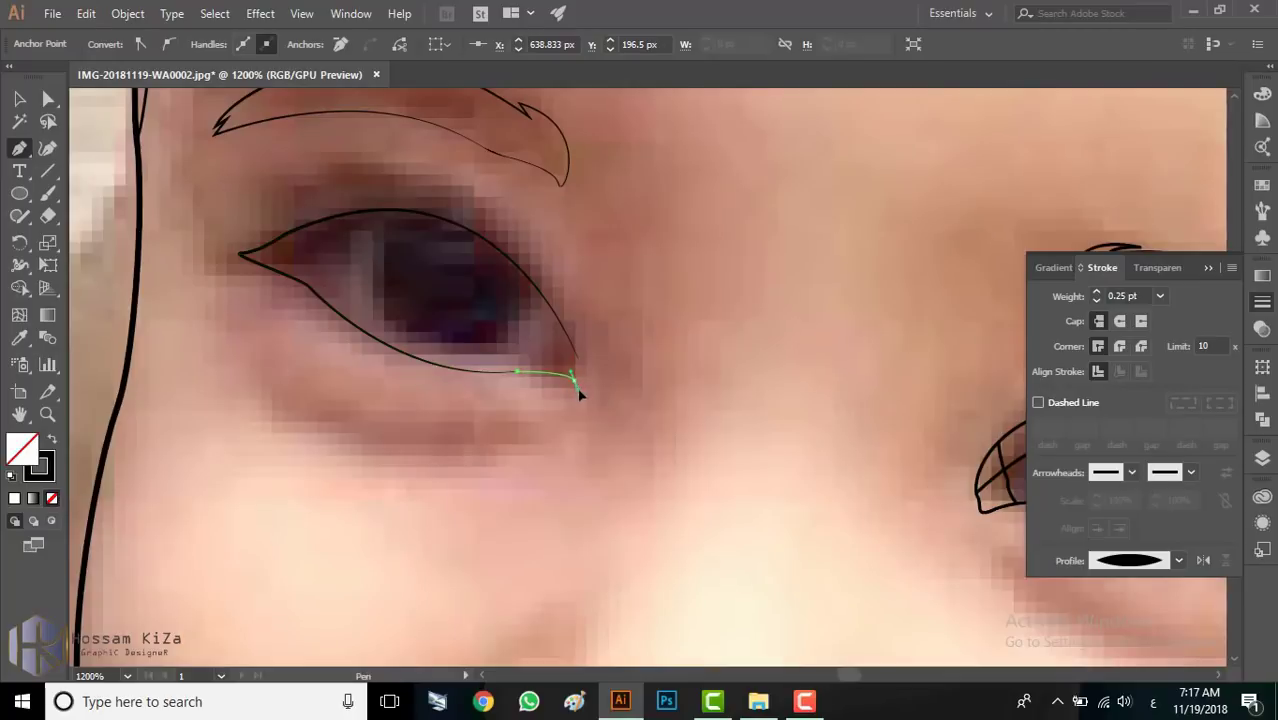
click(577, 362)
Step: Draw two closed eyelid curves at the corner and across the left eye
scroll(315, 470, down, 1)
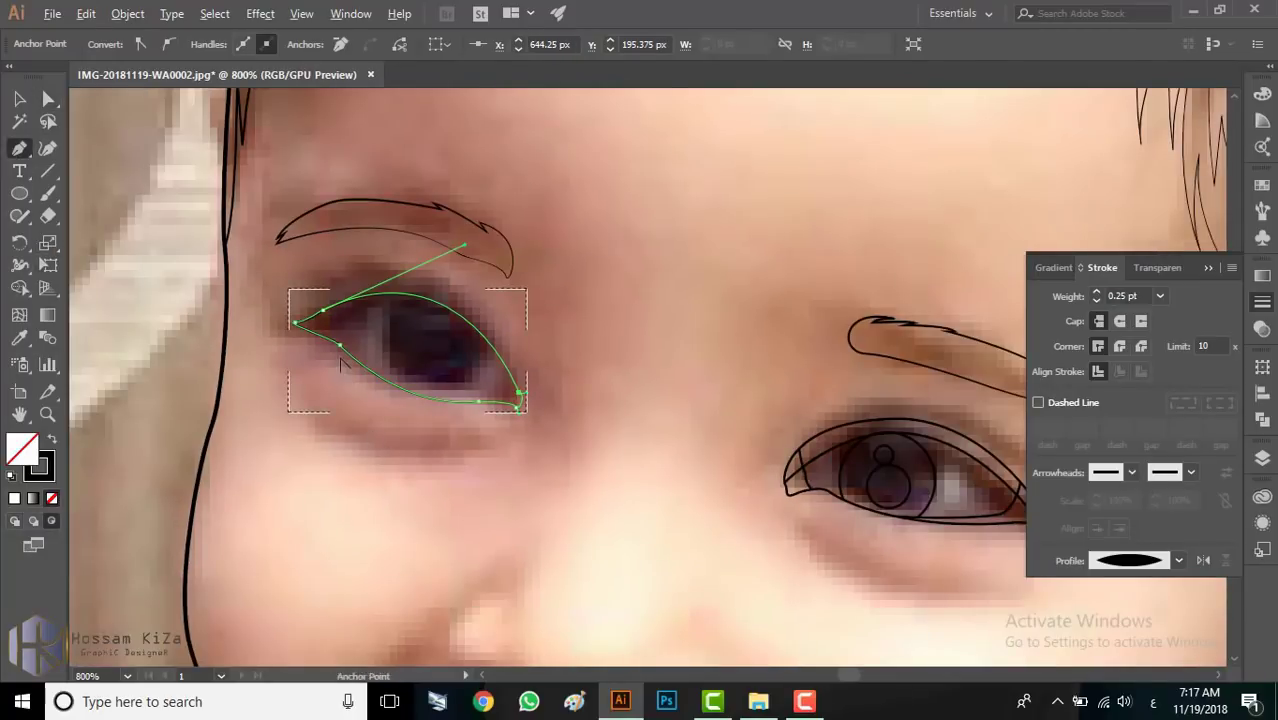
scroll(340, 365, up, 1)
click(226, 332)
scroll(226, 332, down, 2)
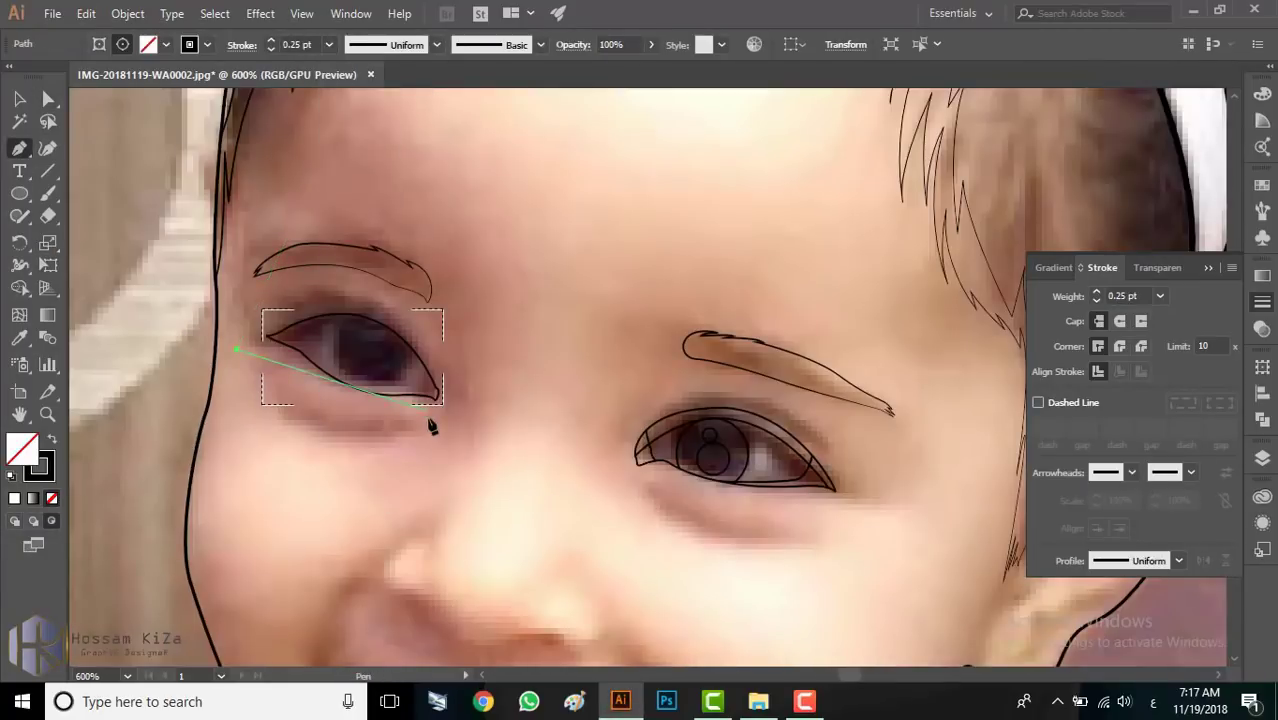
drag(432, 418, 465, 591)
click(239, 352)
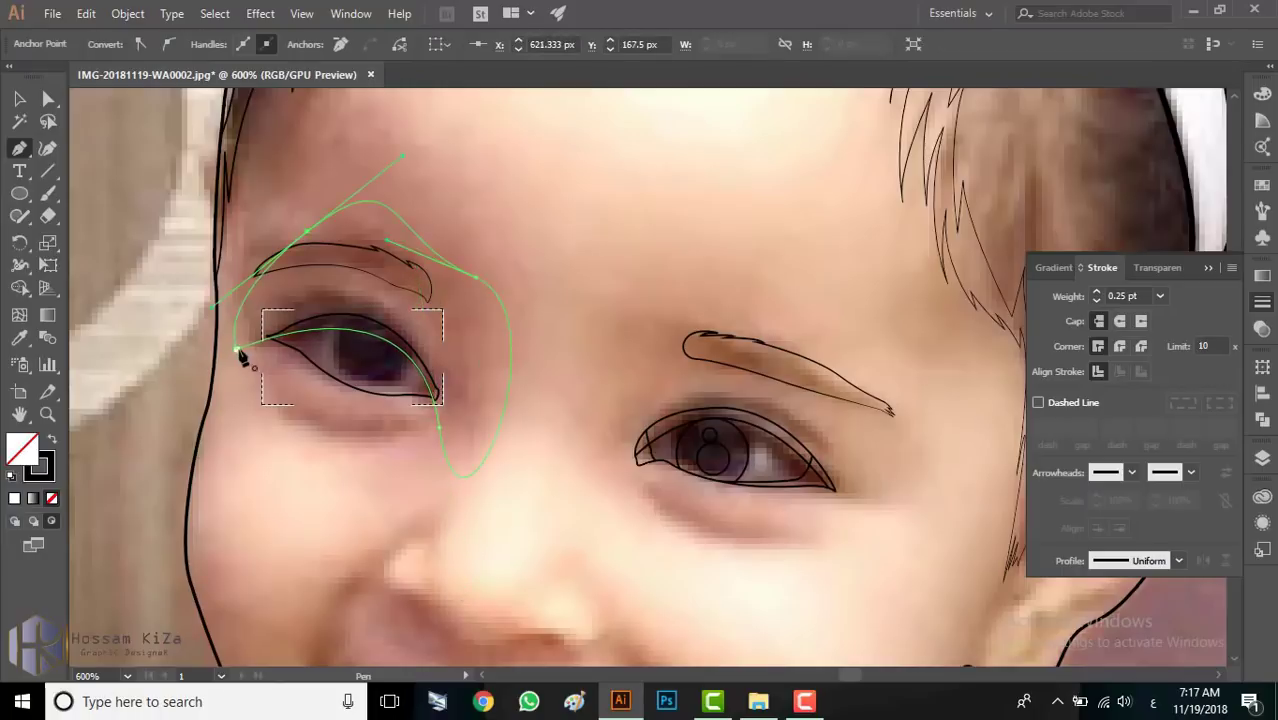
scroll(320, 380, up, 1)
click(288, 334)
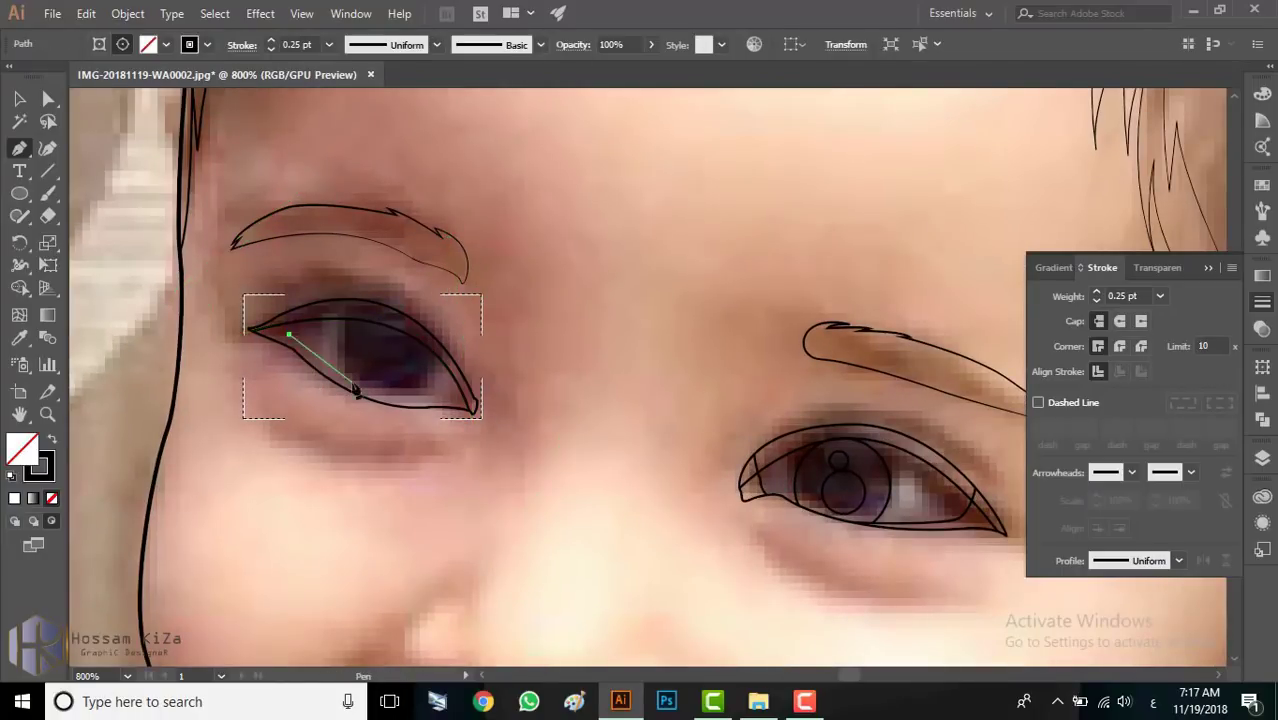
drag(505, 393, 665, 359)
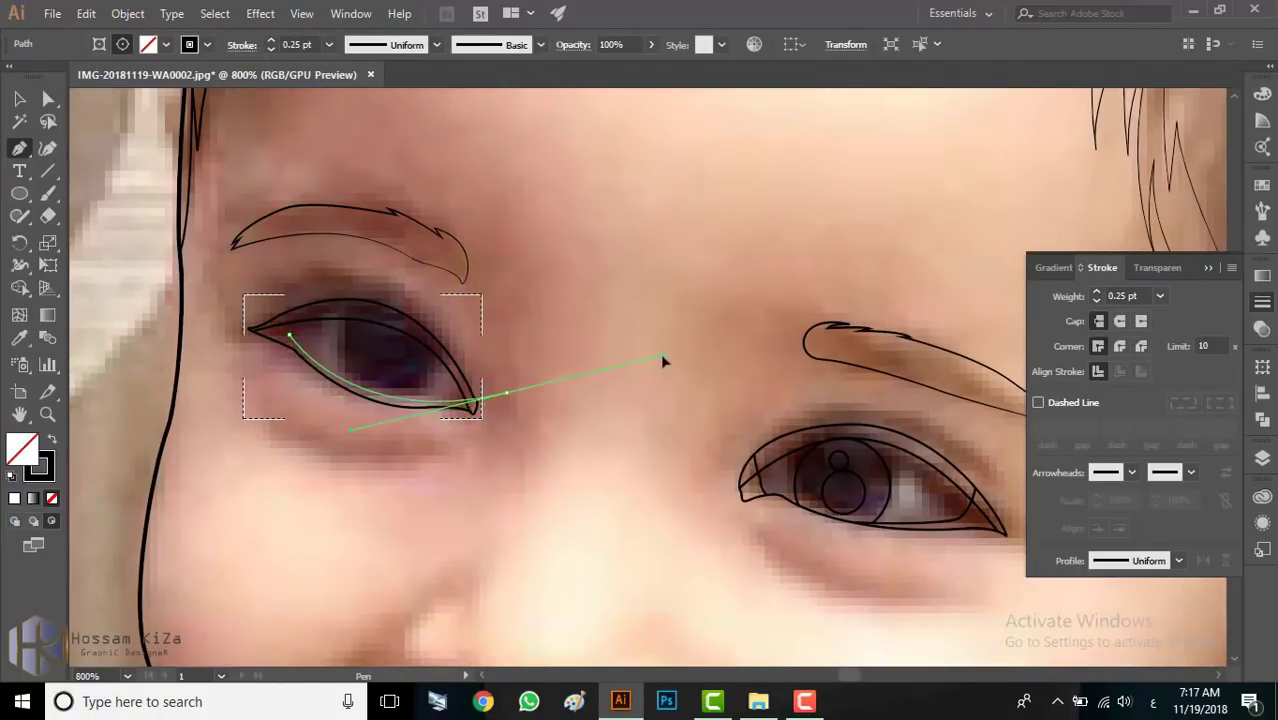
click(289, 336)
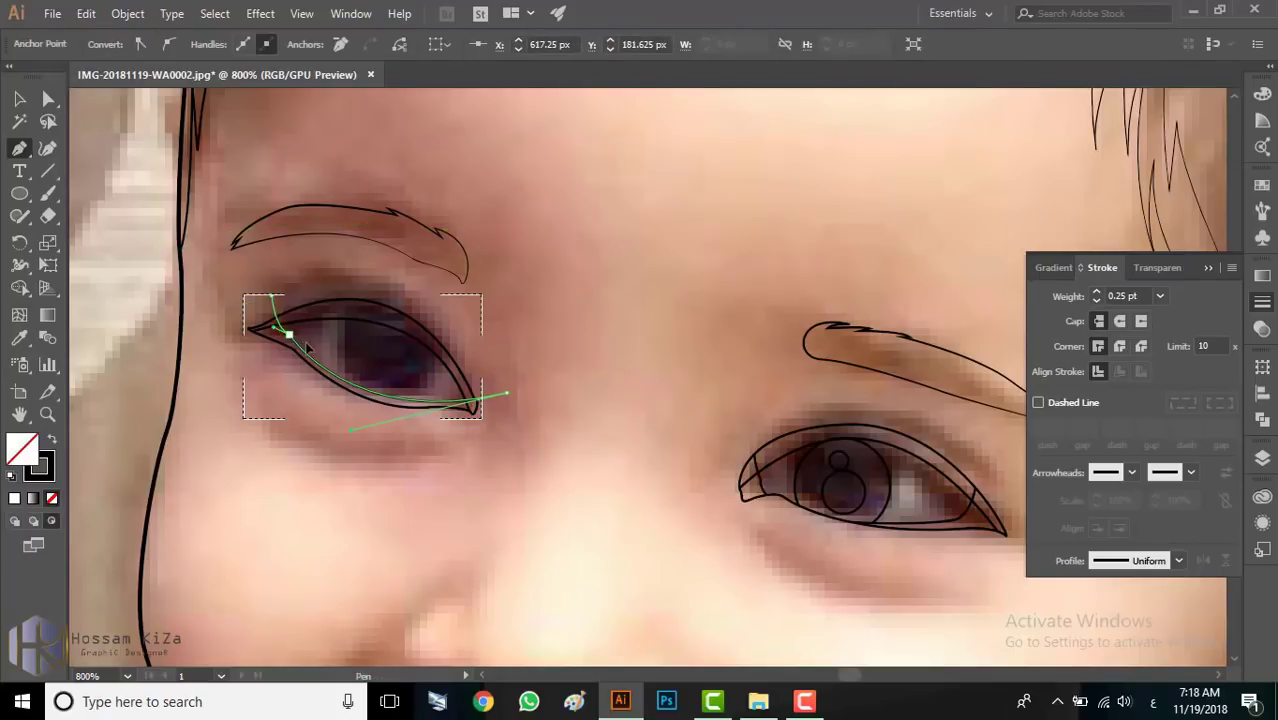
Step: Draw a small Ellipse-tool circle over the left iris, then deselect it
key(a)
alt+scroll(306, 348, up, 2)
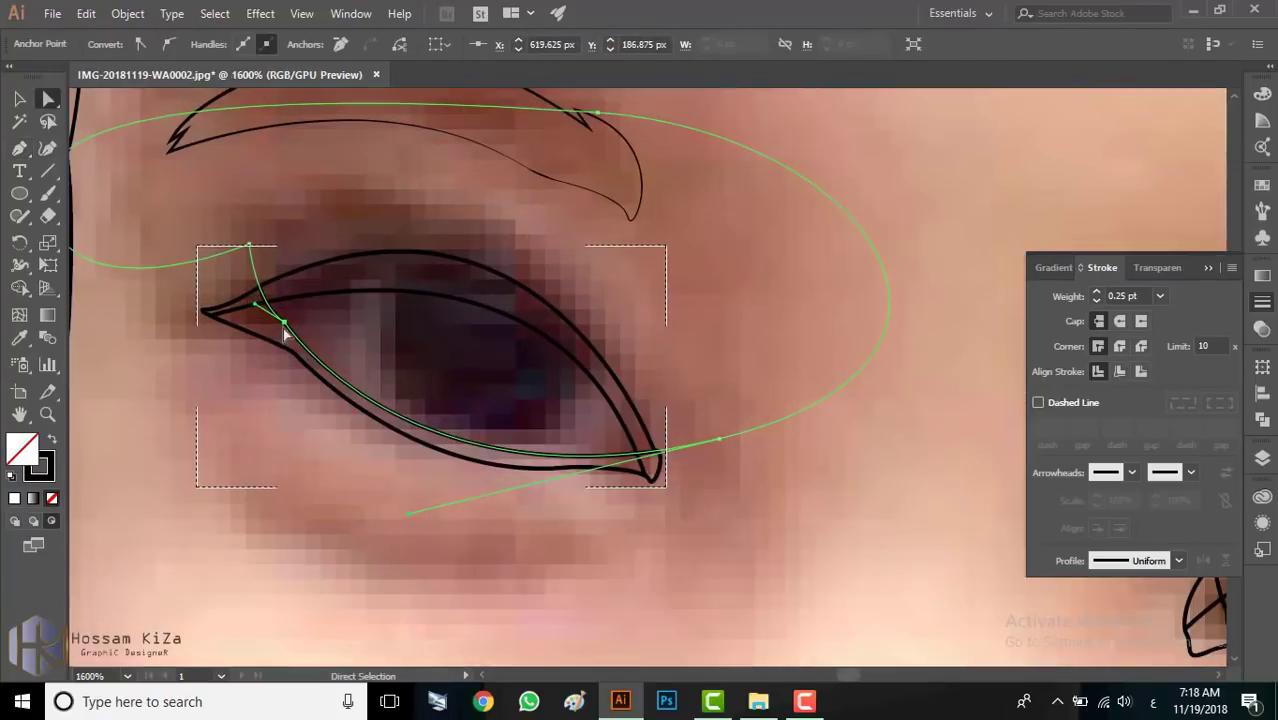
click(251, 316)
alt+scroll(253, 398, down, 2)
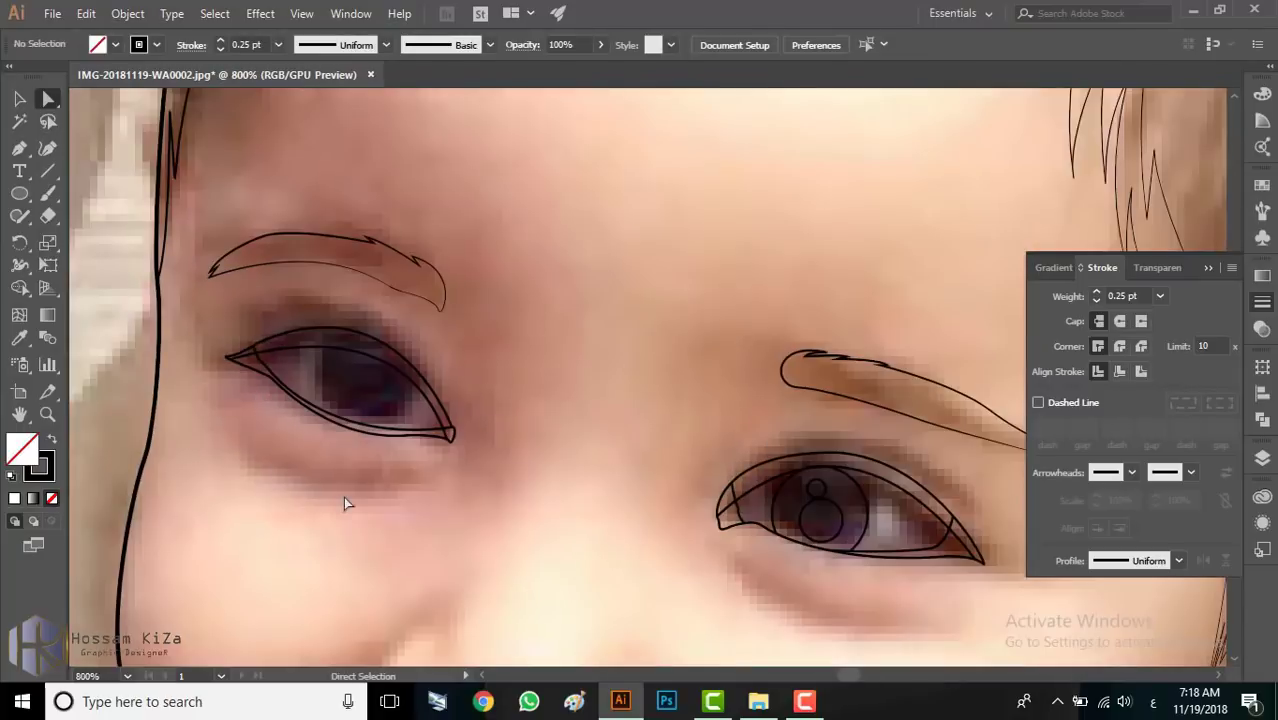
click(372, 436)
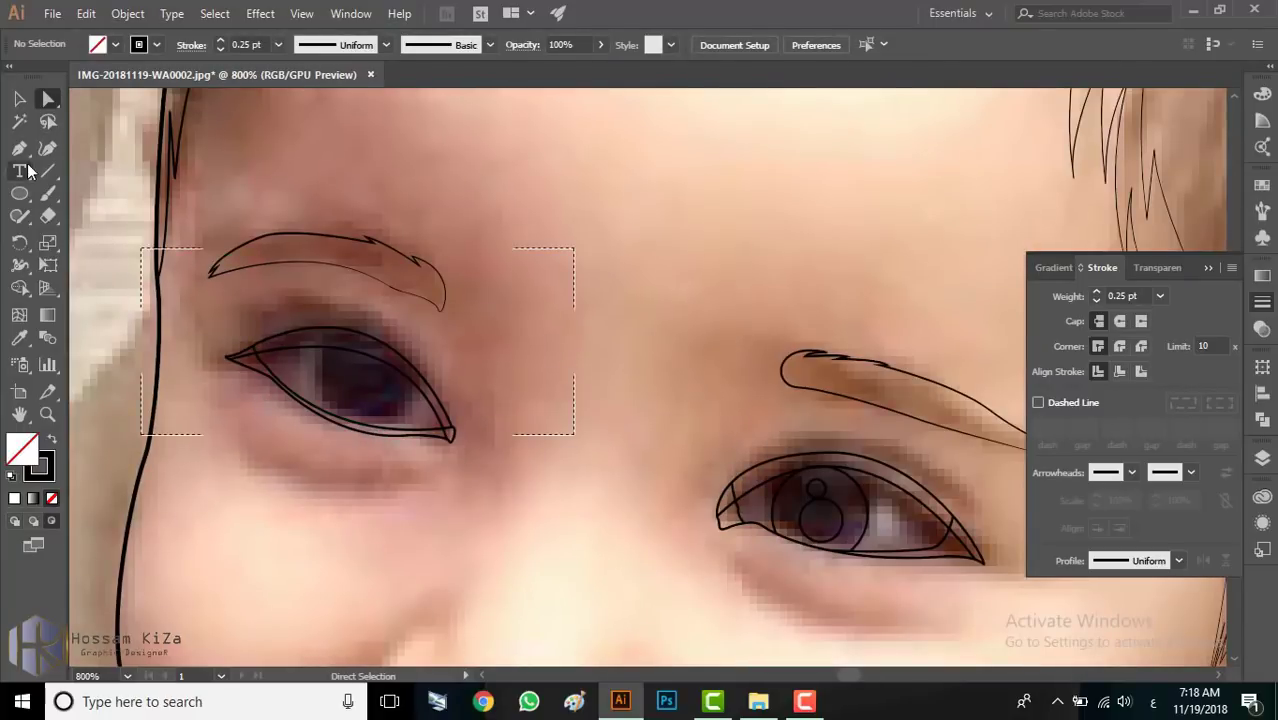
click(262, 373)
click(19, 193)
click(128, 237)
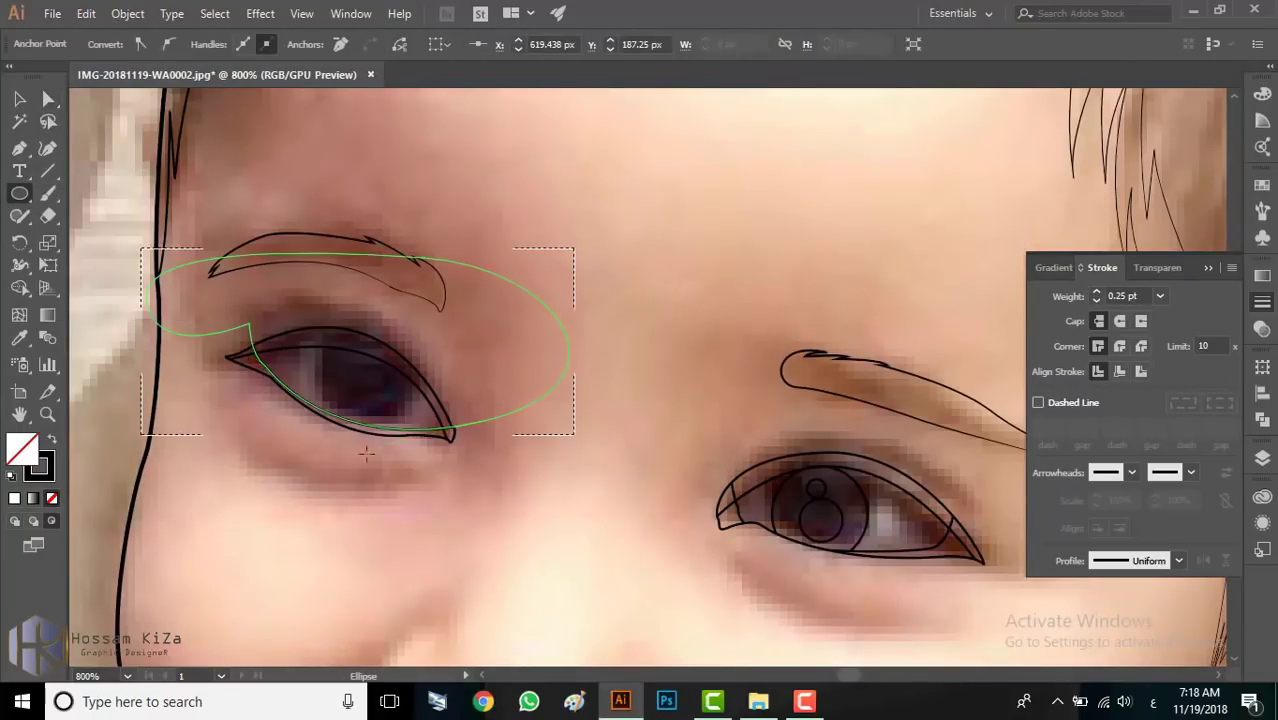
drag(398, 417, 351, 370)
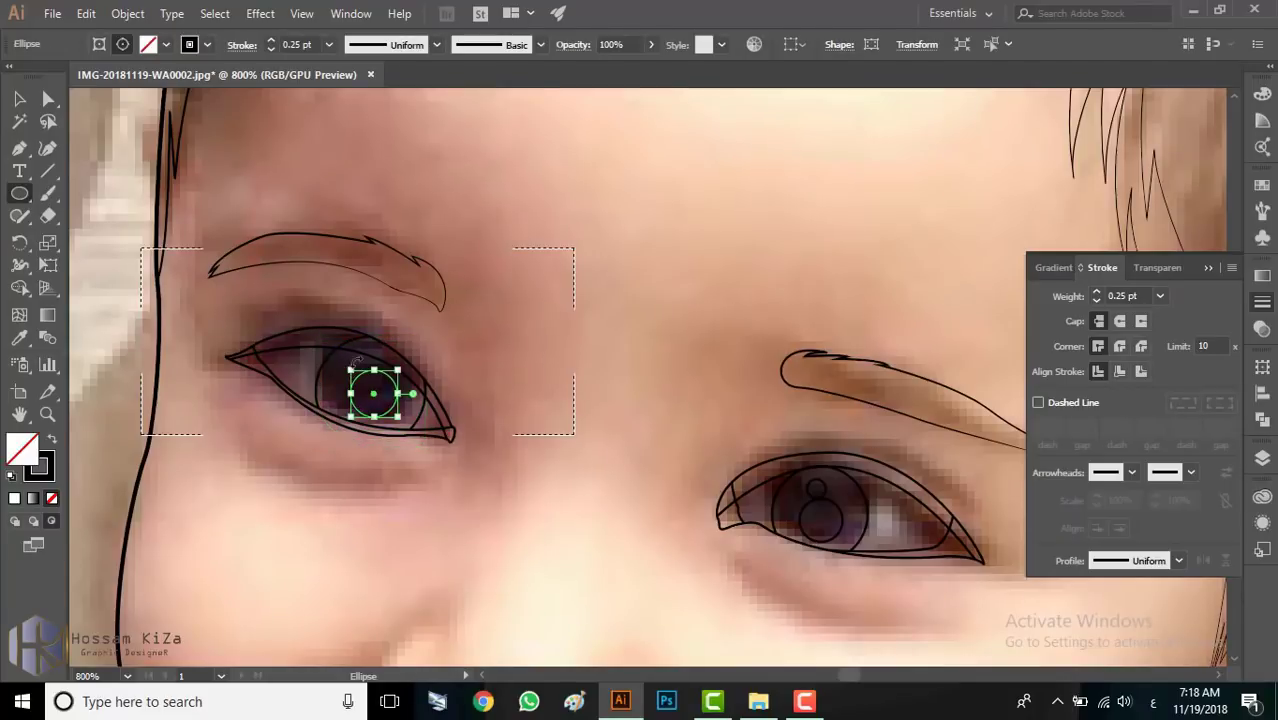
scroll(347, 360, down, 3)
key(a)
click(485, 297)
scroll(485, 297, down, 3)
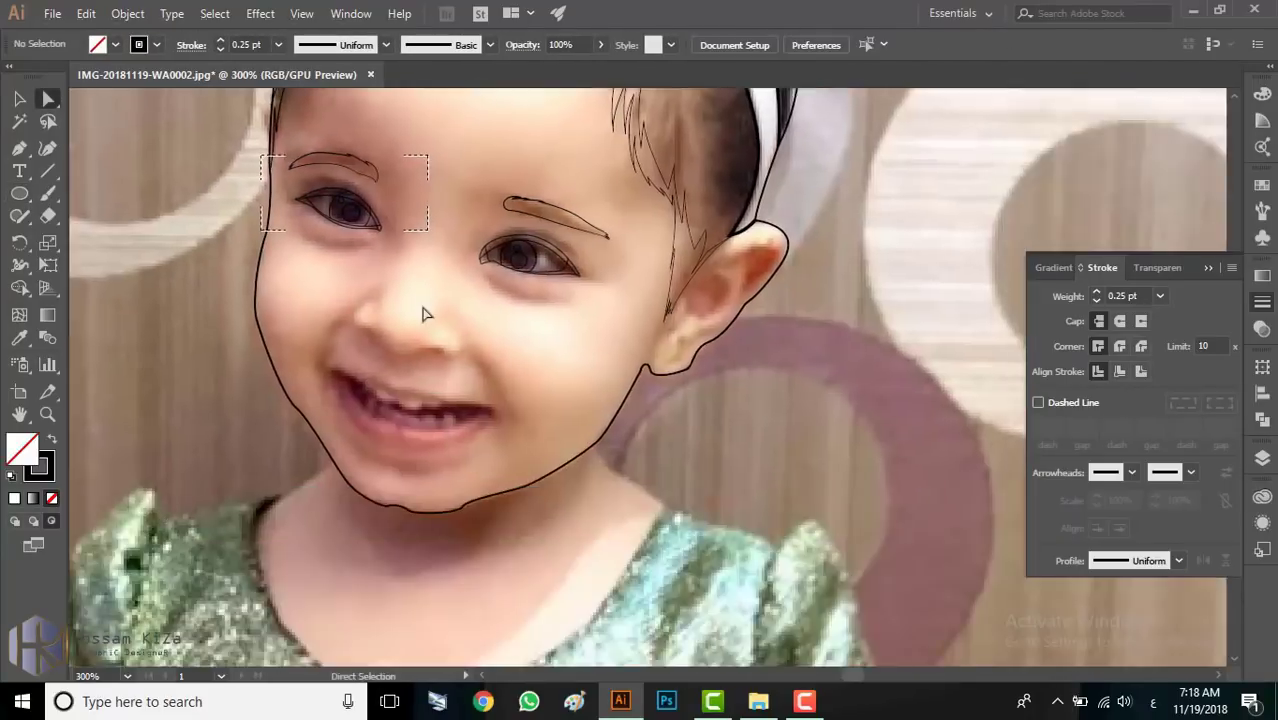
scroll(422, 308, up, 3)
Step: Draw a nose curve with an elliptical width profile and 0.75 pt stroke
click(19, 147)
click(316, 288)
click(431, 45)
click(378, 100)
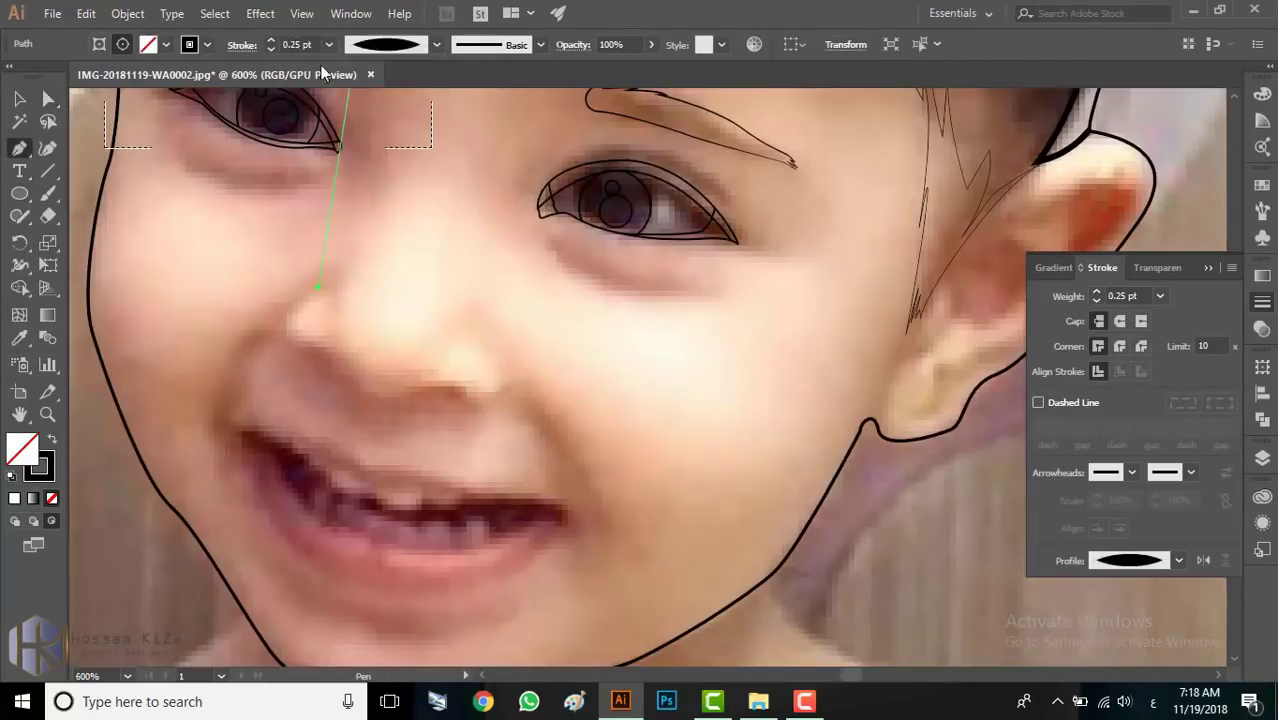
click(328, 44)
click(350, 105)
drag(319, 376, 321, 380)
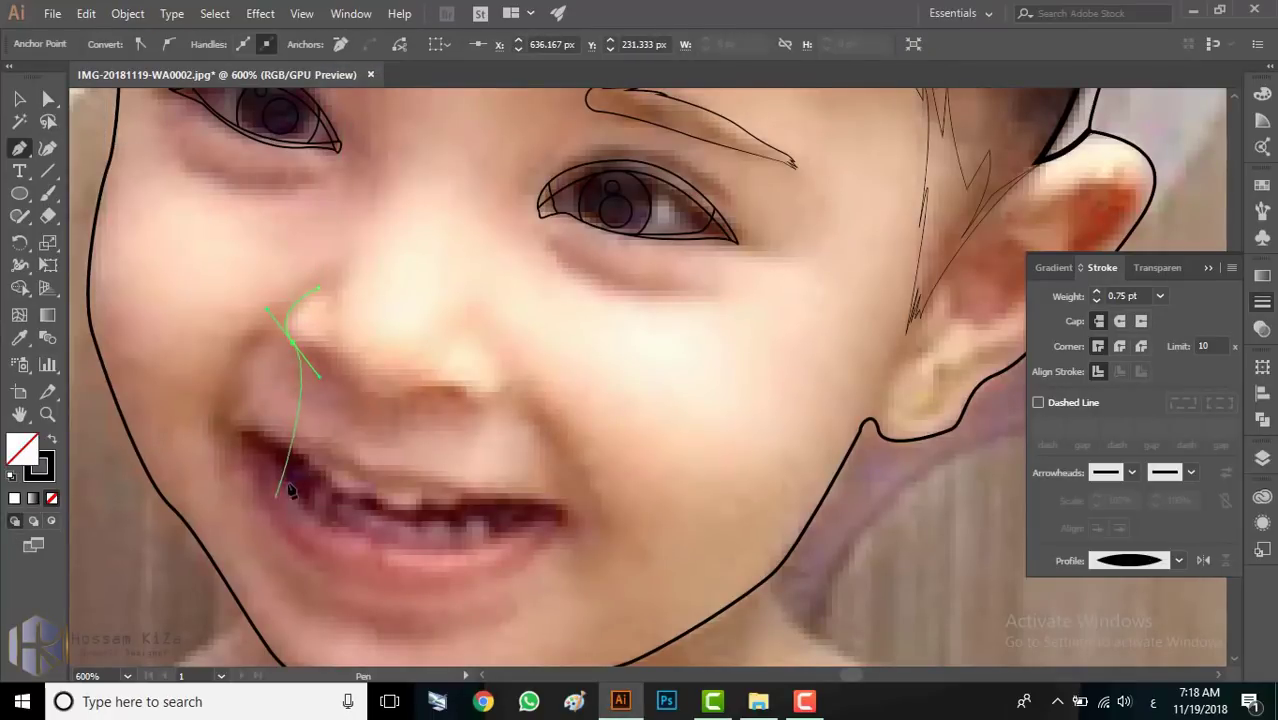
key(Escape)
Step: Switch to 0.5 pt stroke and draw the left and right nostril arcs
click(386, 44)
click(278, 44)
click(305, 84)
click(312, 292)
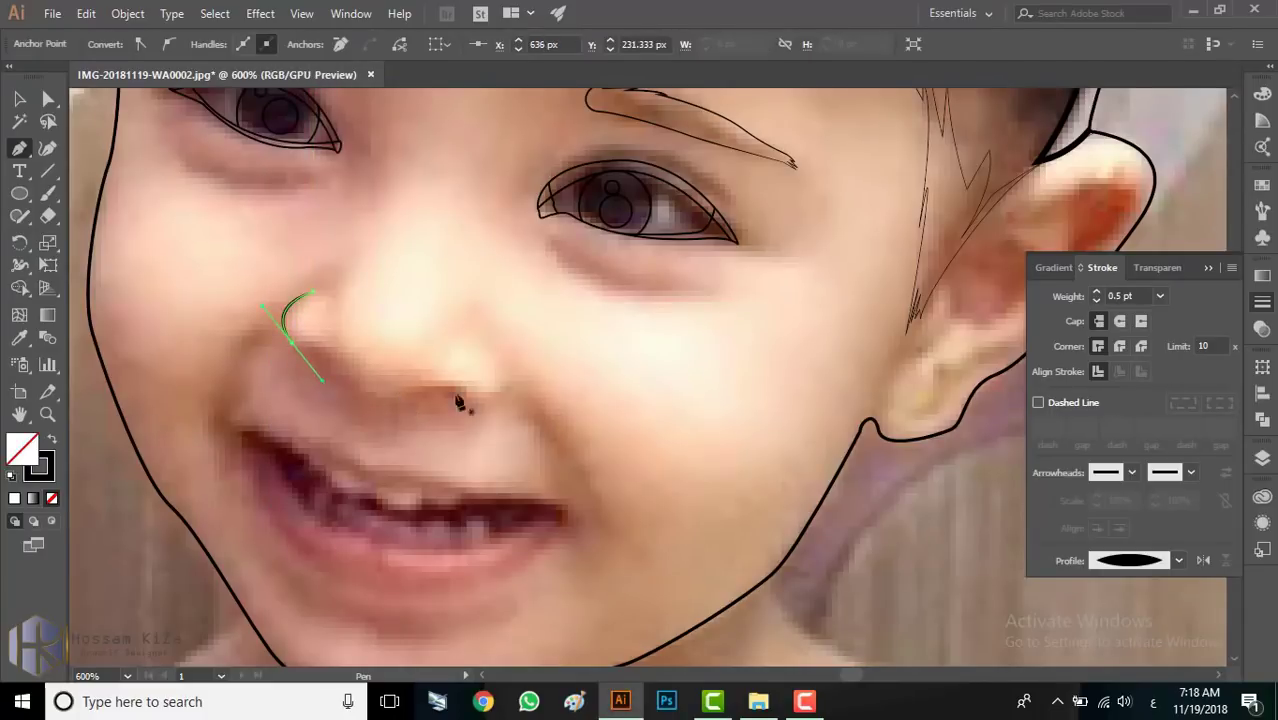
key(Escape)
click(492, 349)
drag(417, 398, 440, 381)
click(301, 344)
Step: Join the line to the right nostril and give it a 0.5 pt tapered stroke
click(464, 398)
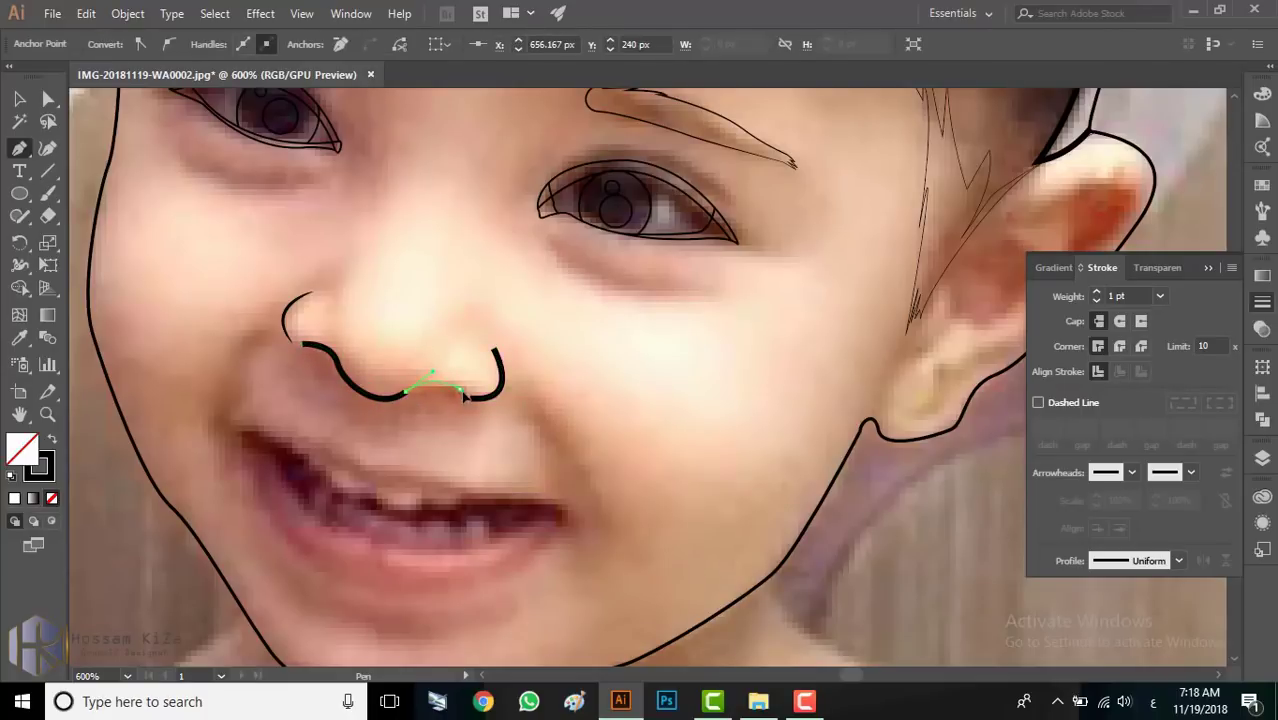
key(a)
click(1160, 296)
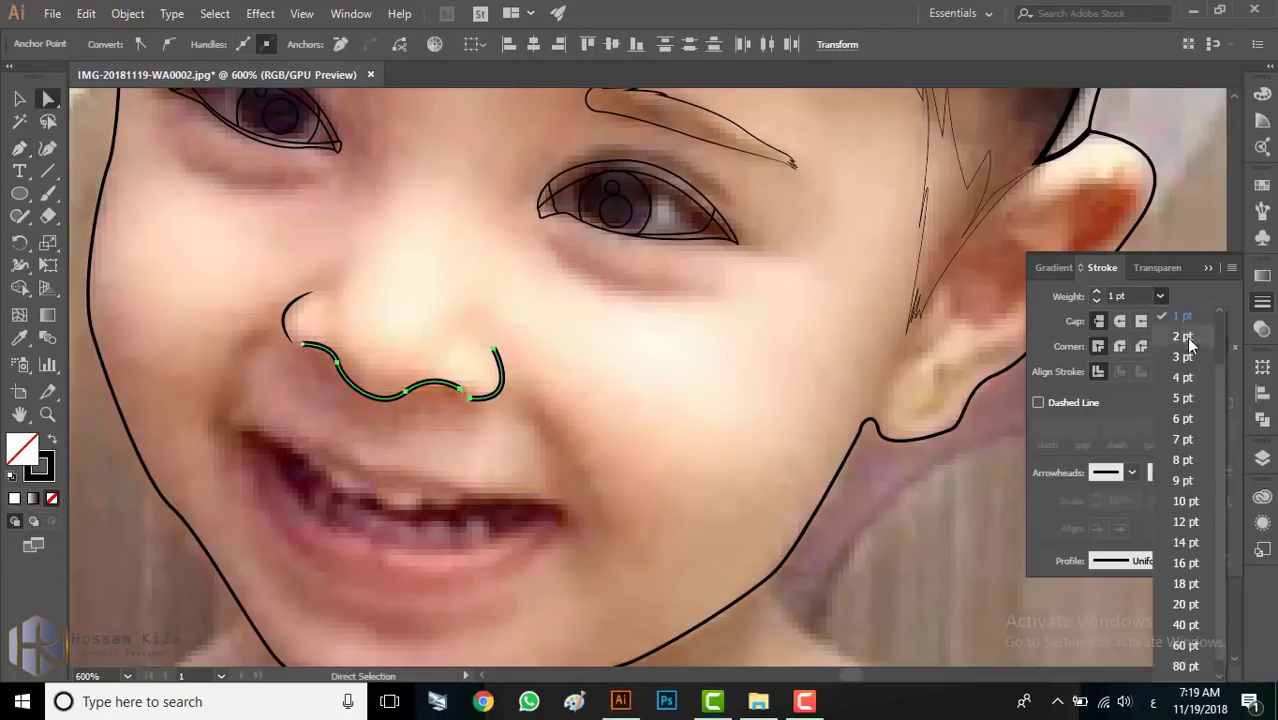
scroll(1189, 345, up, 3)
click(1185, 337)
click(1140, 561)
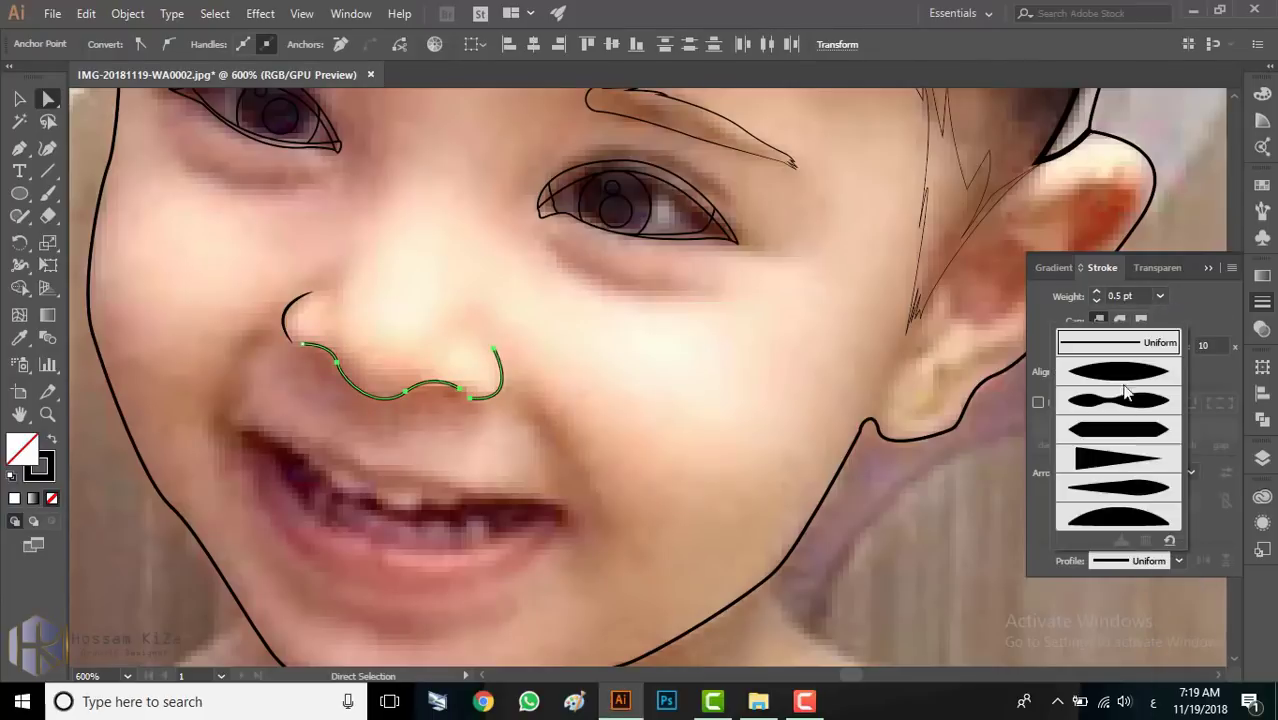
click(1124, 390)
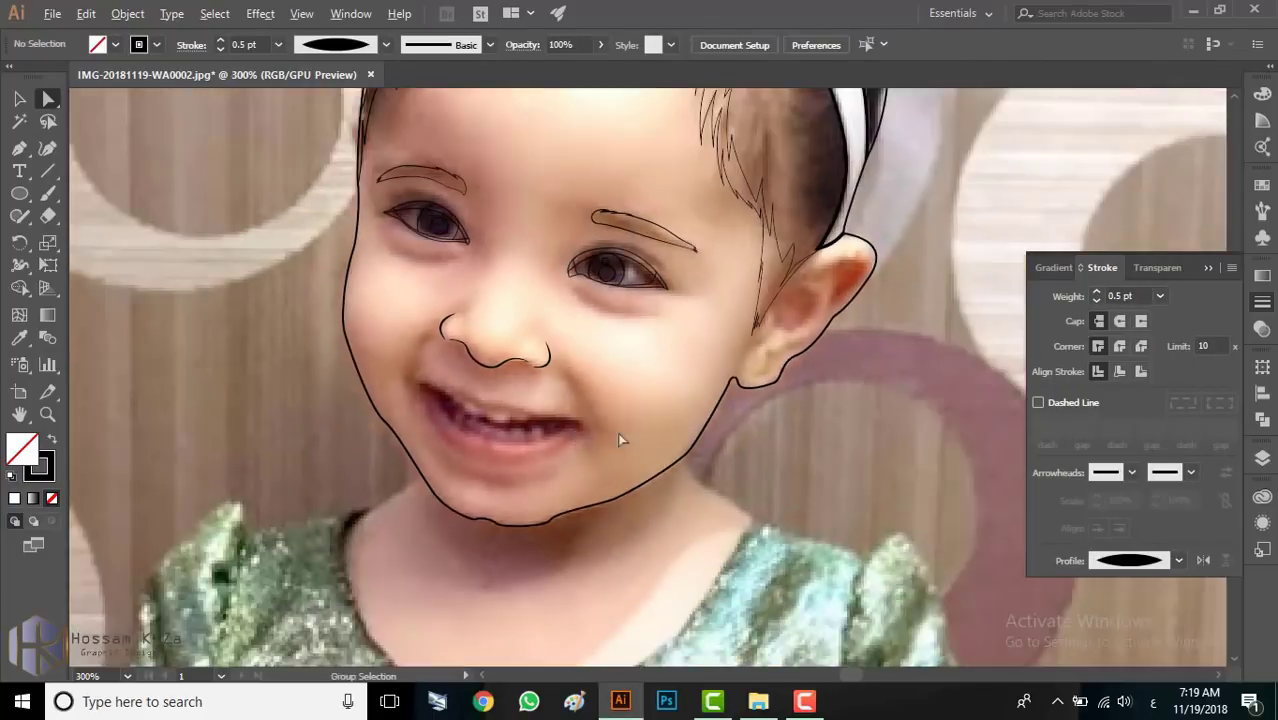
Step: Pan to the mouth and ready the Pen with stroke settings for the lips
mouse_move(619, 428)
mouse_down()
mouse_move(545, 511)
mouse_move(550, 420)
mouse_up()
key(p)
scroll(400, 470, up, 2)
click(386, 44)
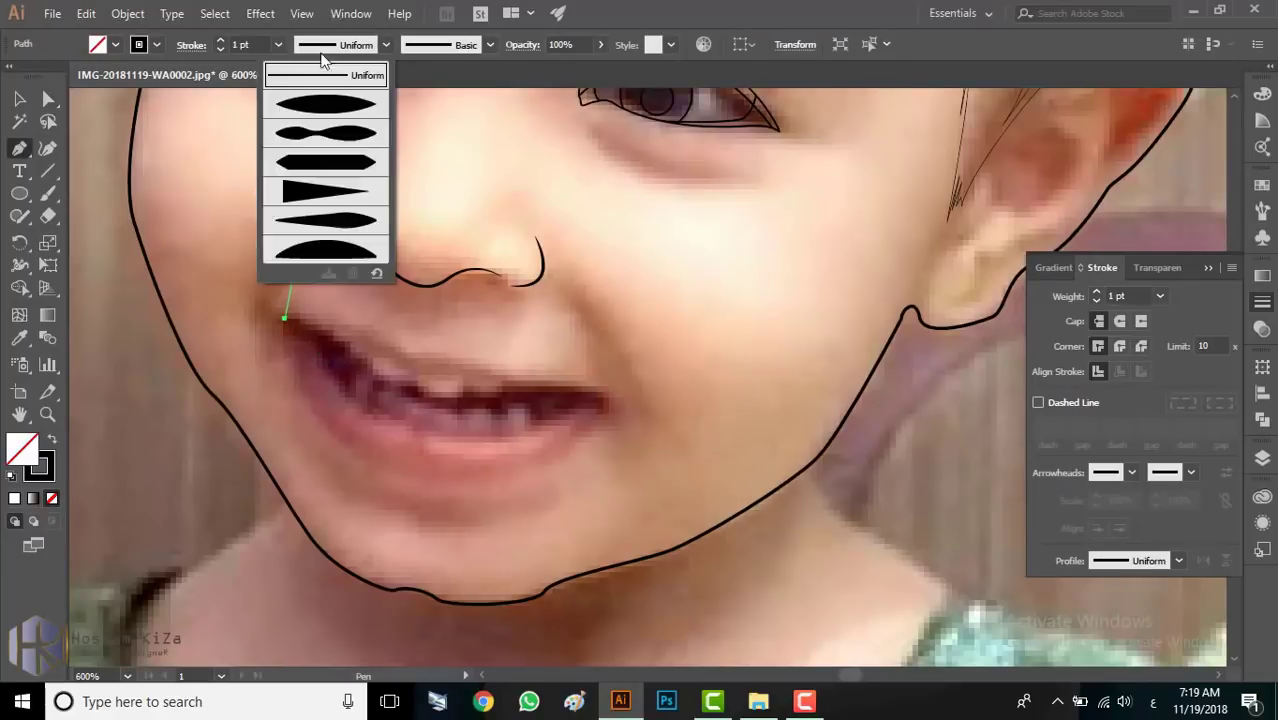
click(278, 44)
Step: Start a 0.25 pt upper lip curve from the left mouth corner
click(310, 63)
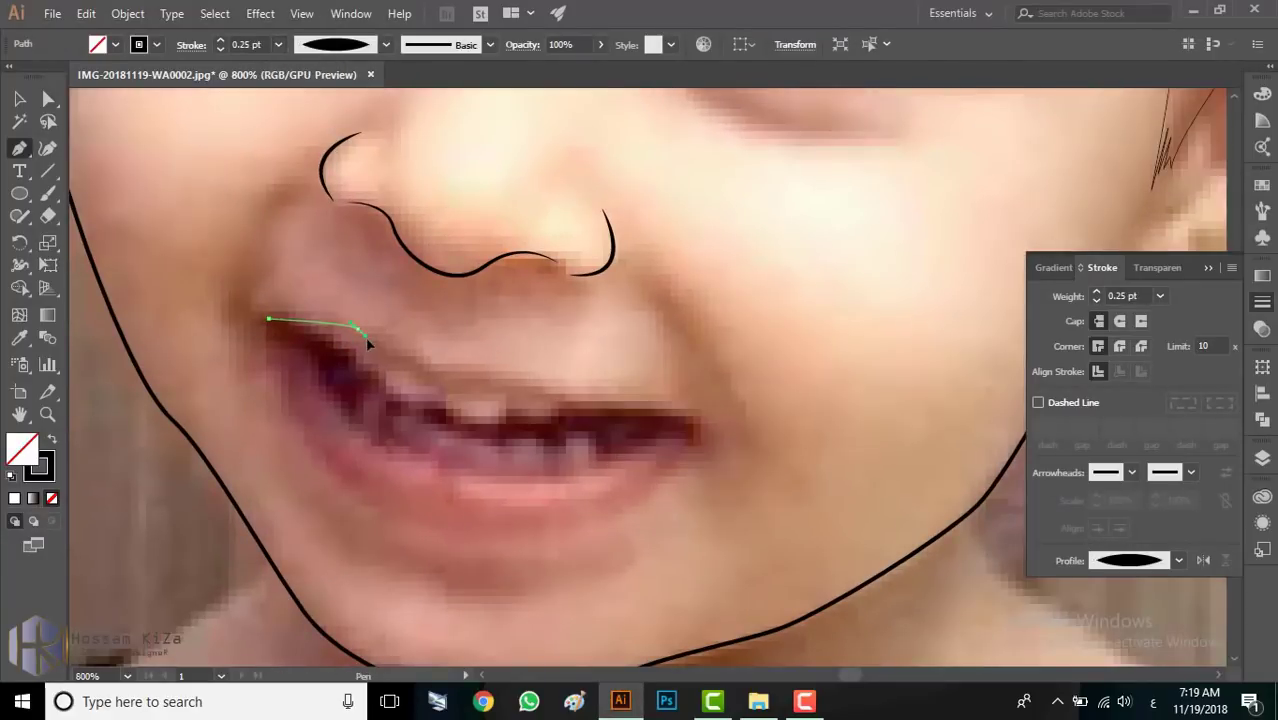
key(ctrl+z)
drag(321, 317, 345, 331)
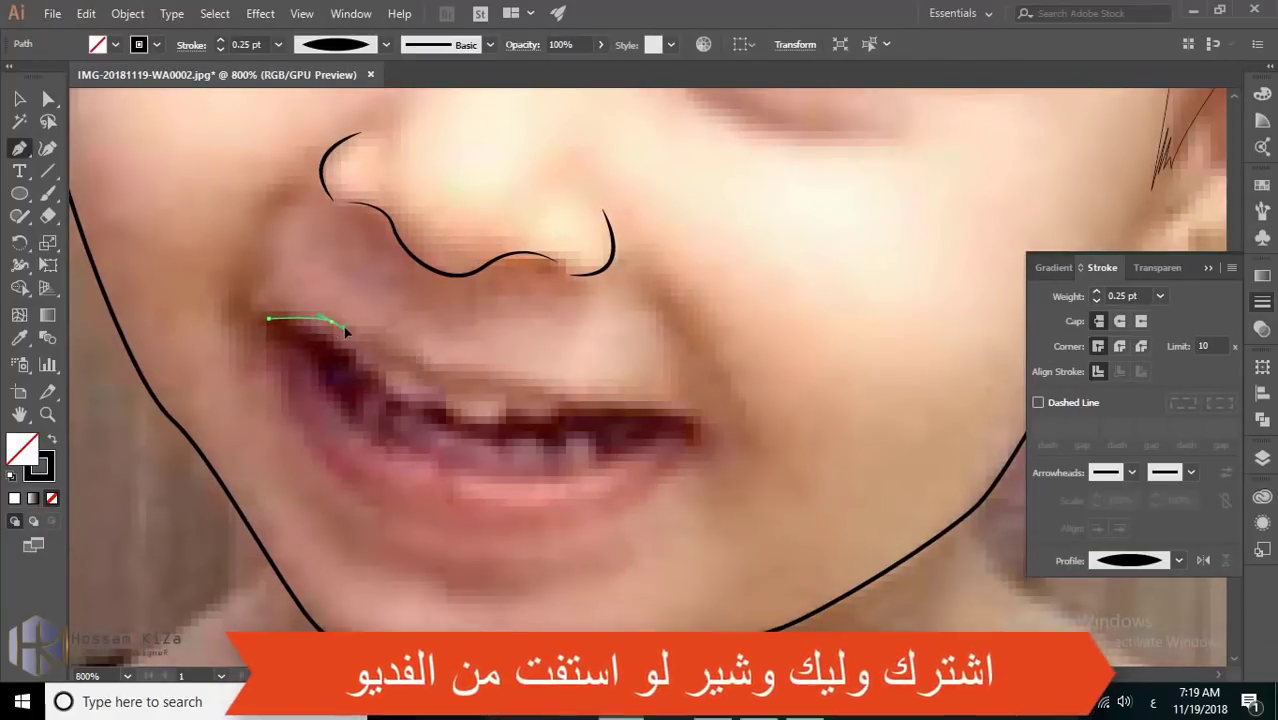
drag(430, 364, 450, 412)
scroll(428, 370, up, 2)
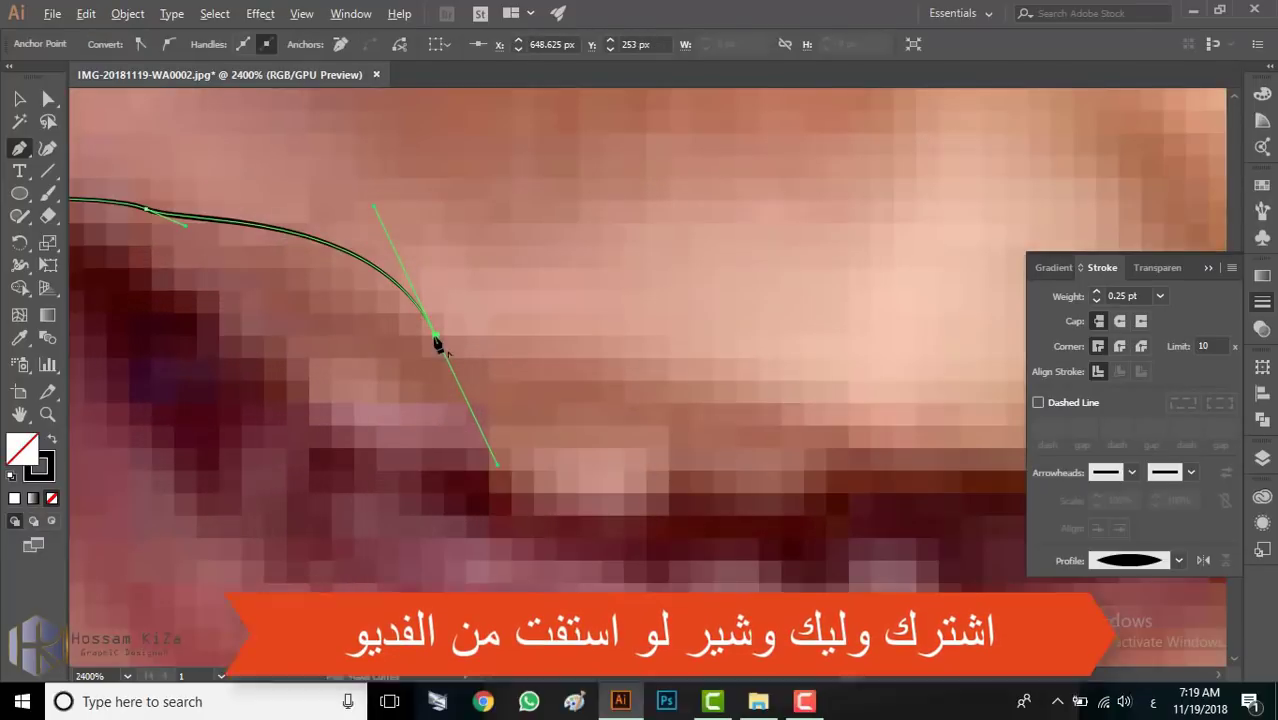
drag(551, 348, 542, 337)
scroll(545, 395, down, 2)
Step: Curve the upper lip to the right corner, trace the lower lip and close the outline
drag(545, 395, 320, 340)
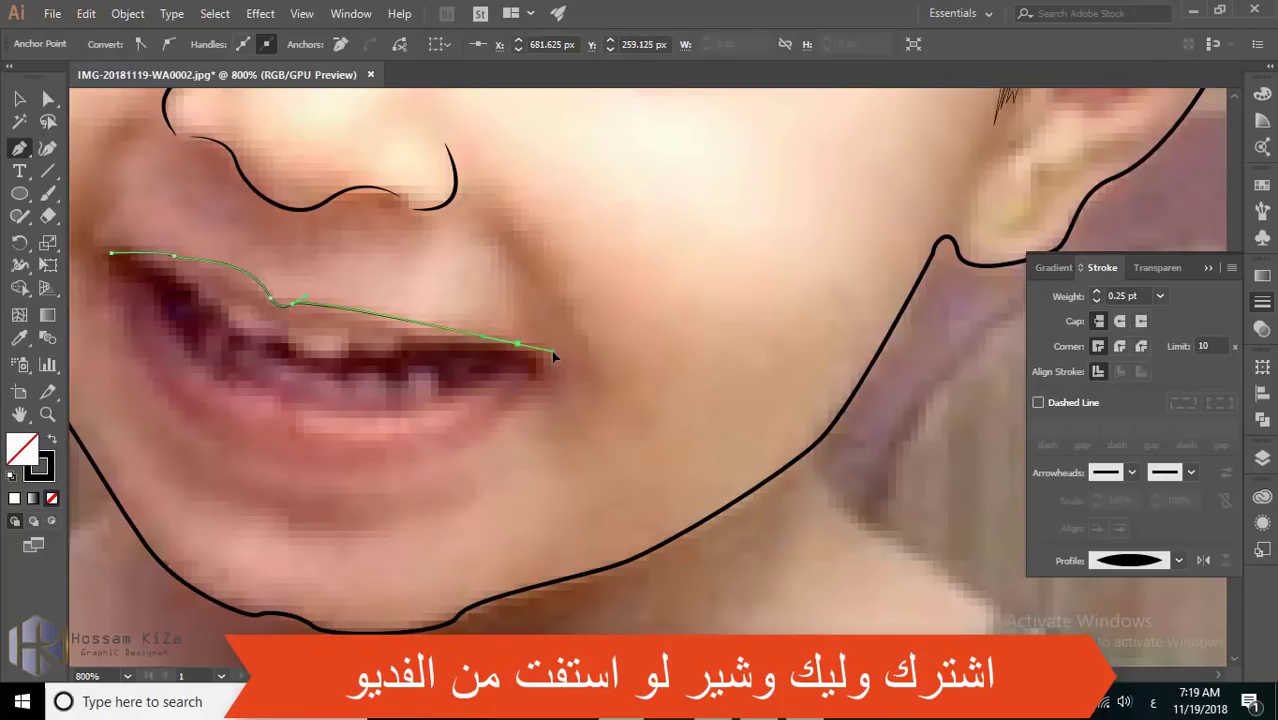
alt+scroll(405, 337, up, 1)
drag(399, 321, 435, 348)
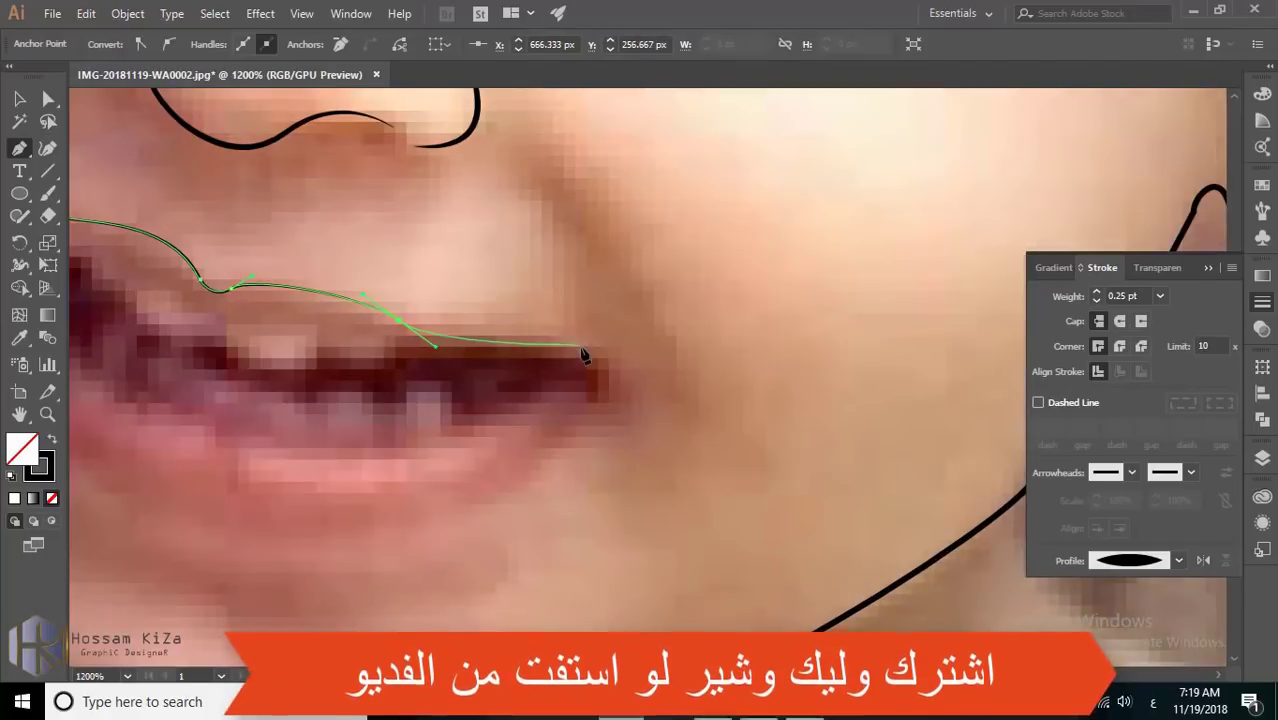
drag(592, 355, 605, 373)
alt+scroll(606, 377, down, 2)
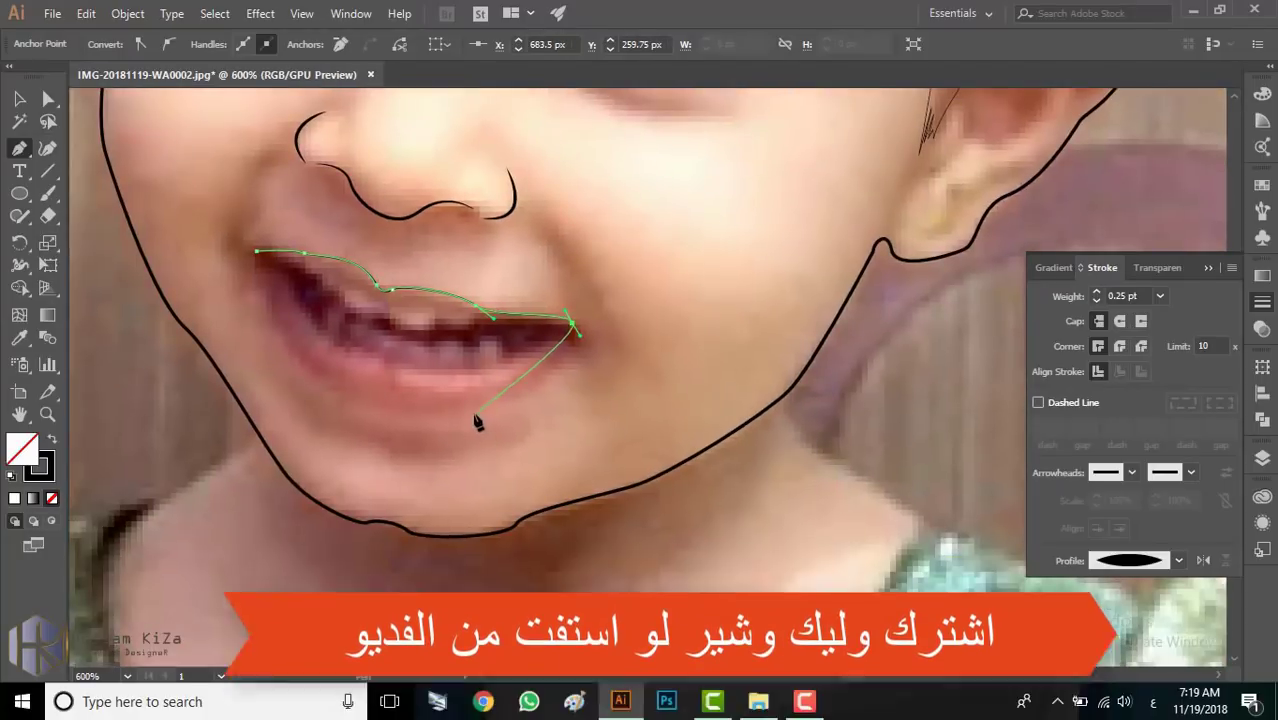
drag(443, 406, 337, 411)
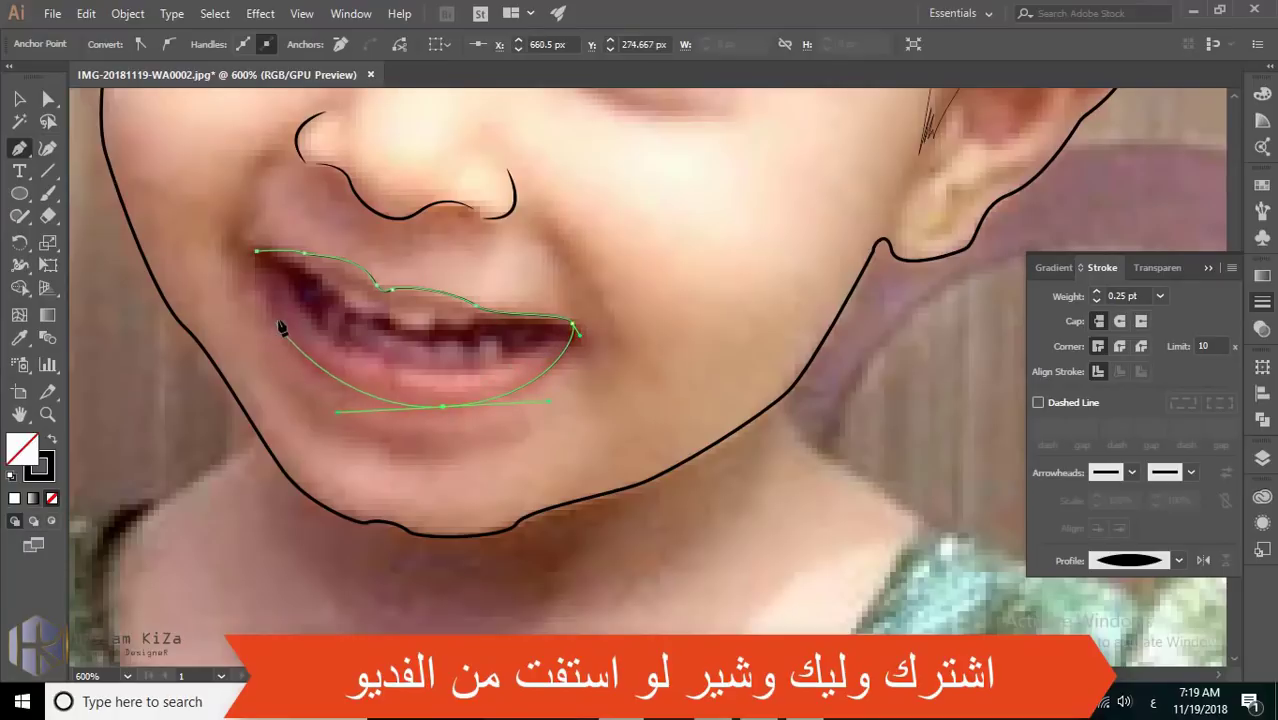
drag(257, 251, 303, 252)
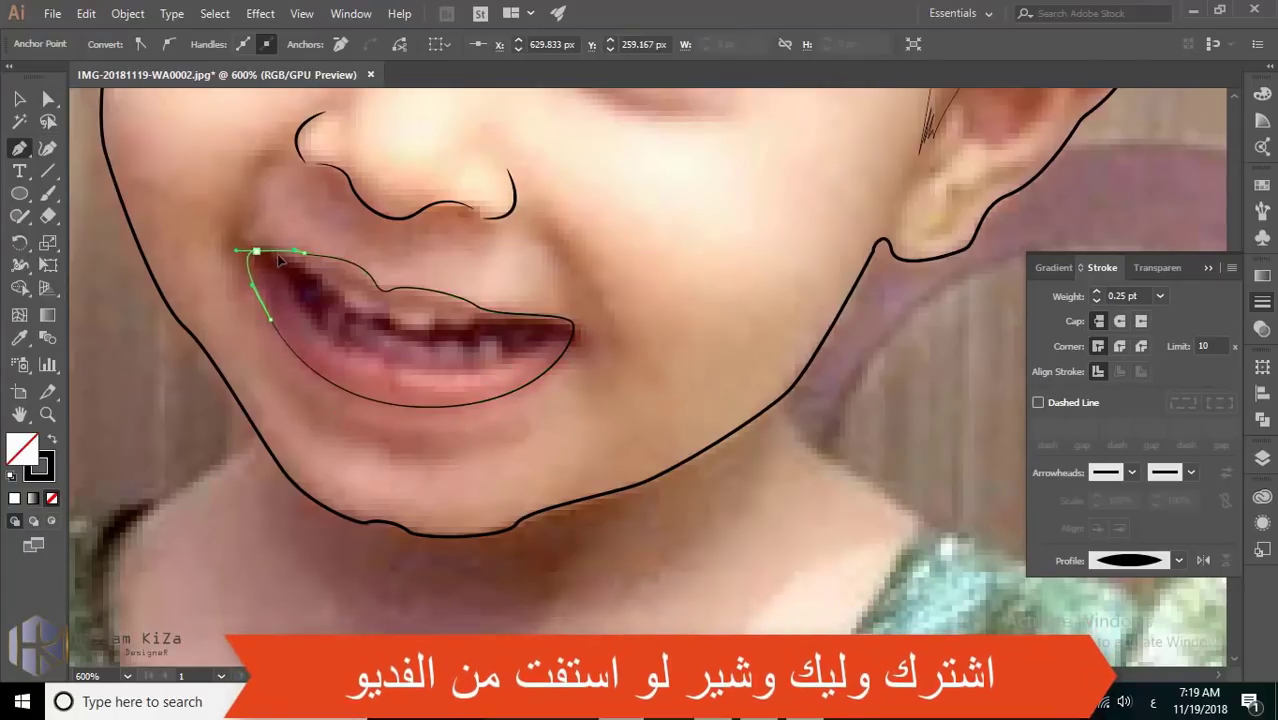
Step: Select the lip outline and apply a tapered width profile to it
key(a)
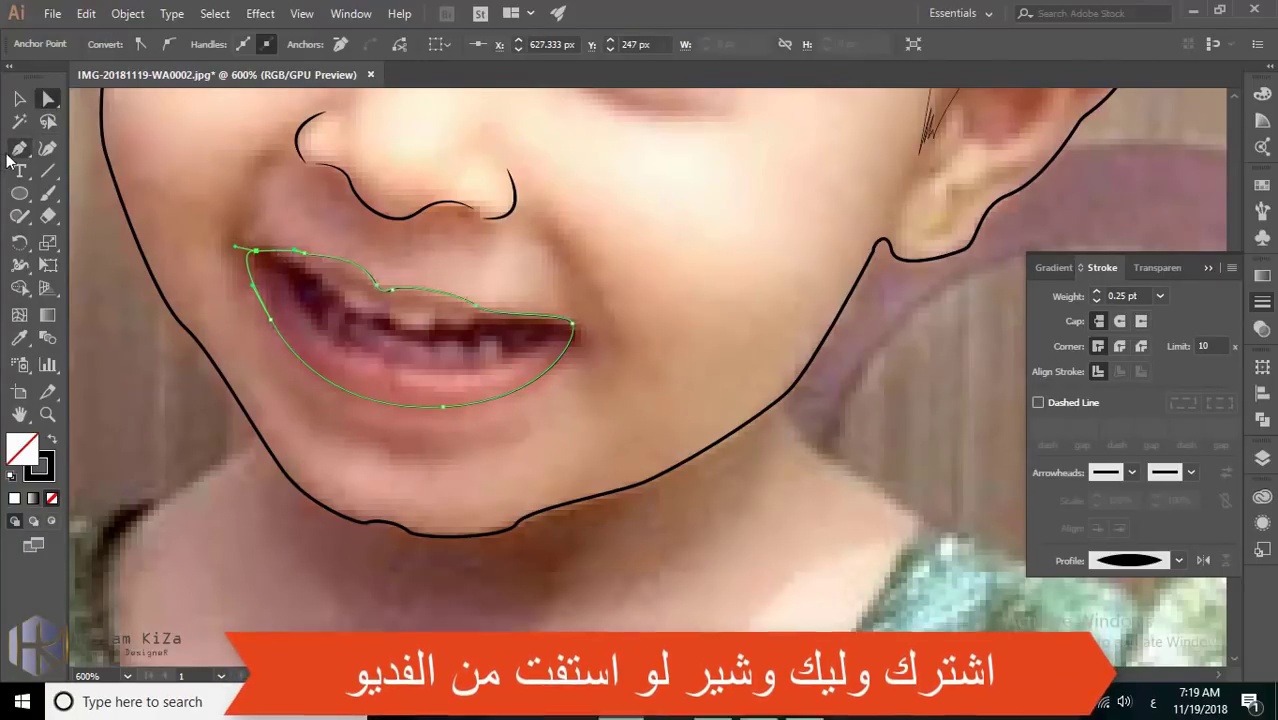
scroll(308, 322, up, 1)
click(245, 218)
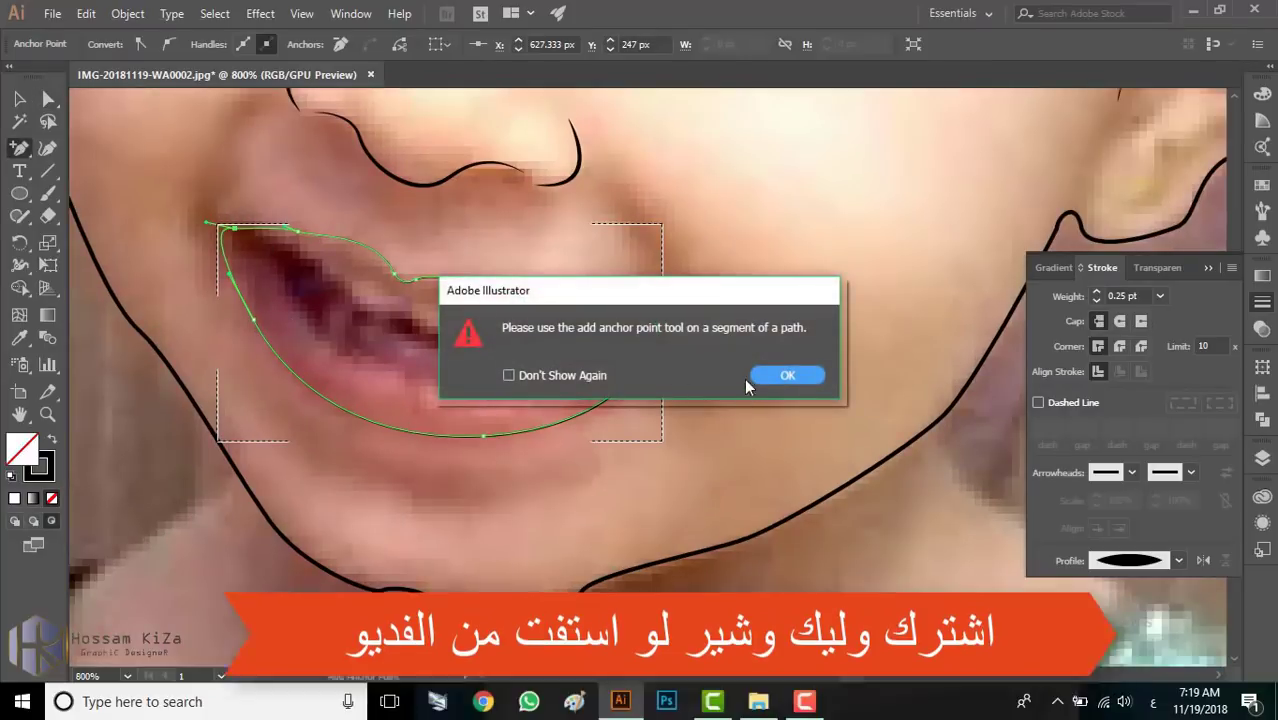
click(785, 375)
click(48, 99)
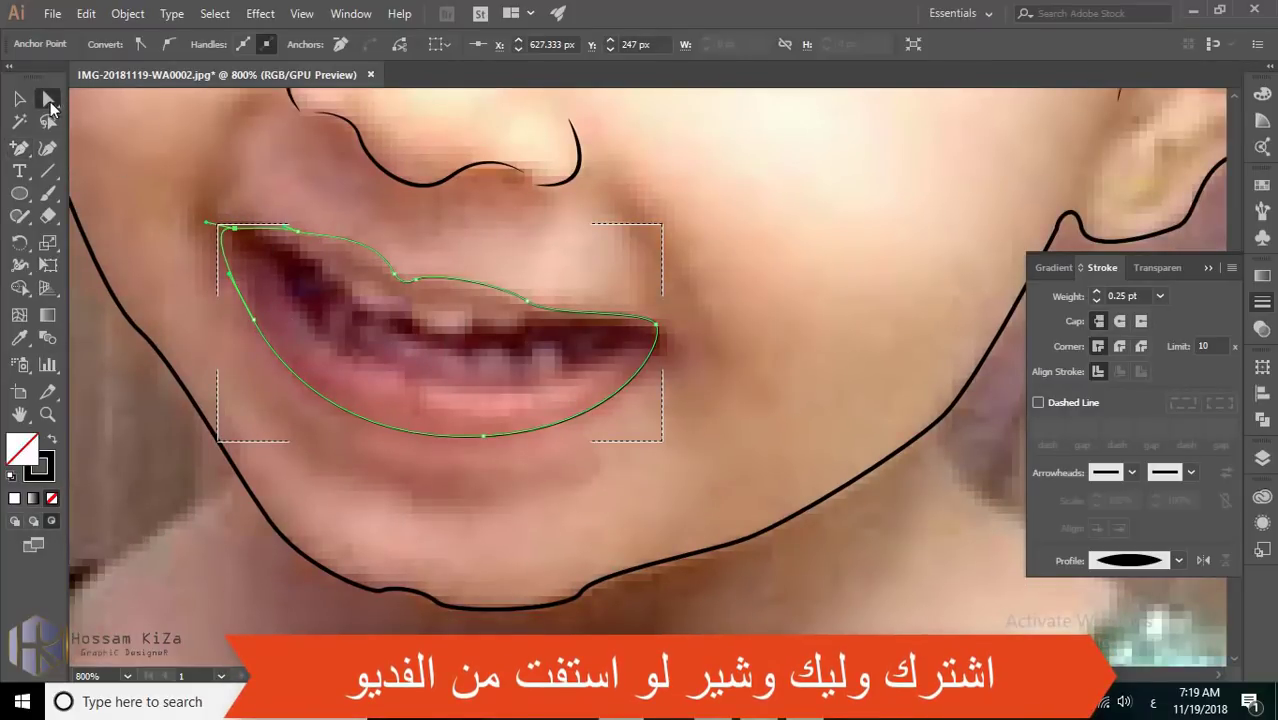
click(342, 212)
click(336, 243)
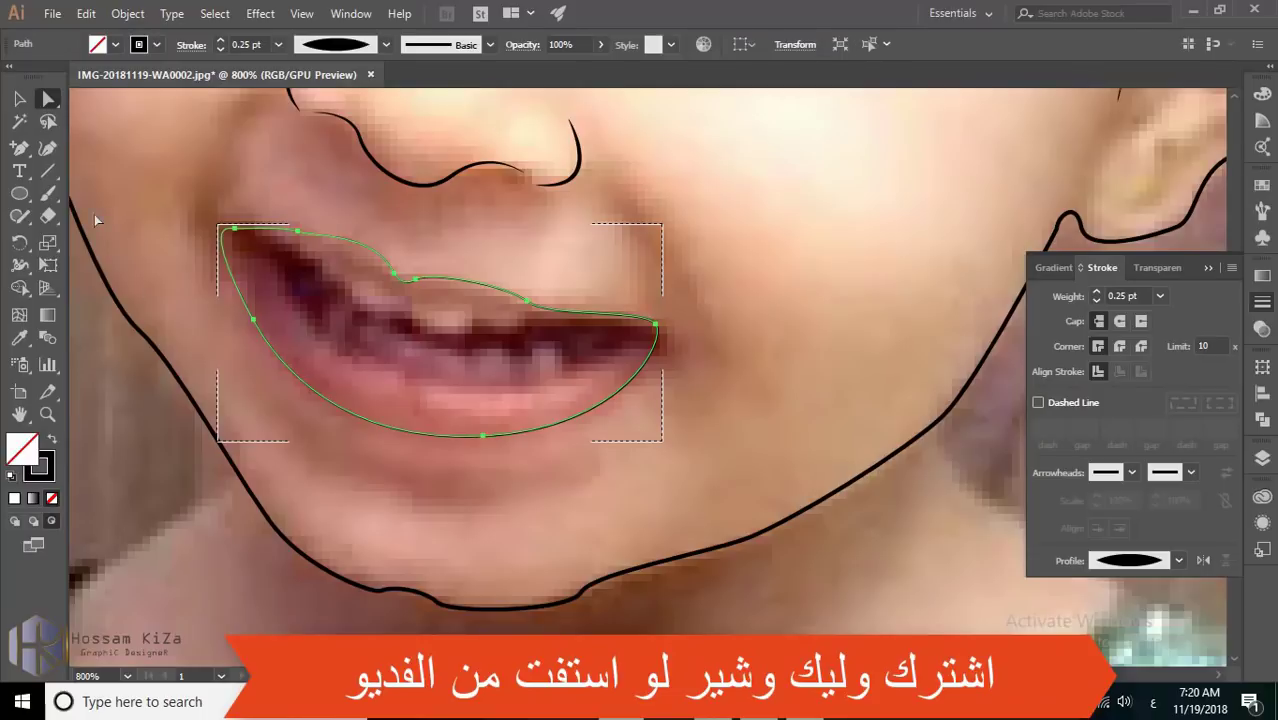
drag(19, 148, 60, 143)
scroll(234, 232, up, 1)
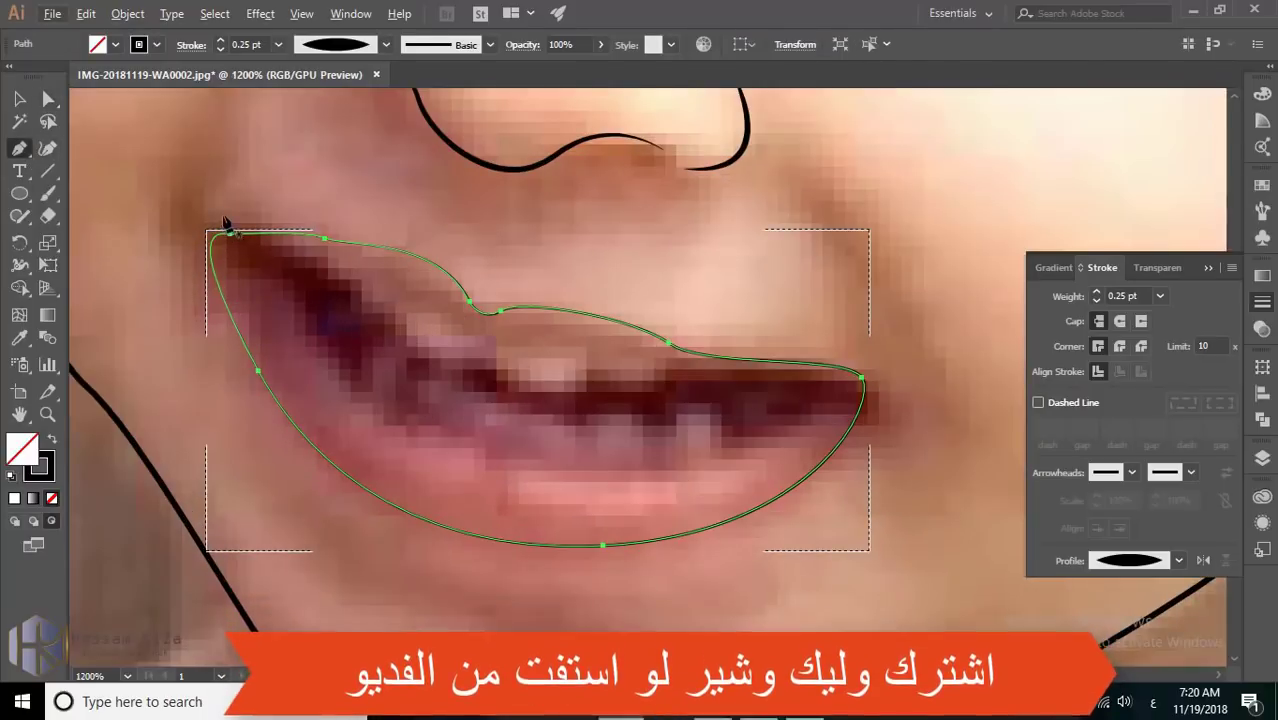
click(222, 214)
click(437, 44)
click(371, 85)
Step: Draw a 0.25 pt inner line along the upper teeth to the right mouth corner
click(328, 44)
click(290, 62)
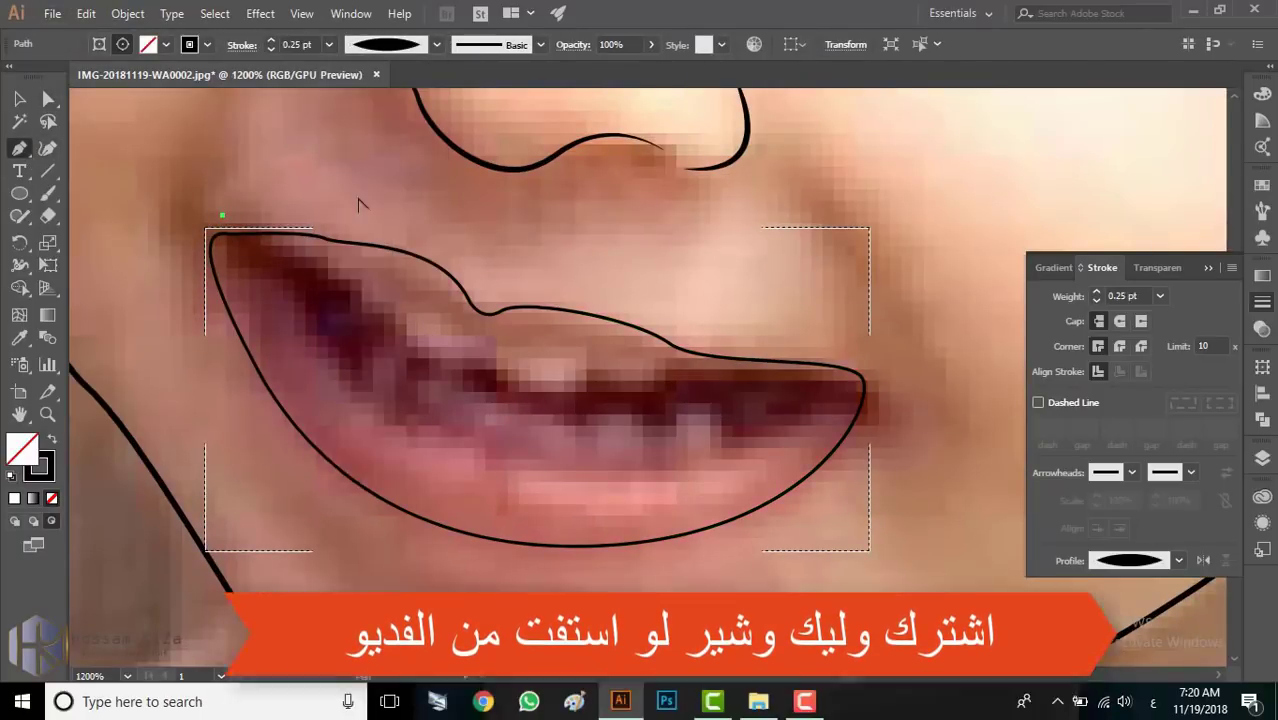
scroll(359, 202, down, 2)
scroll(357, 240, up, 1)
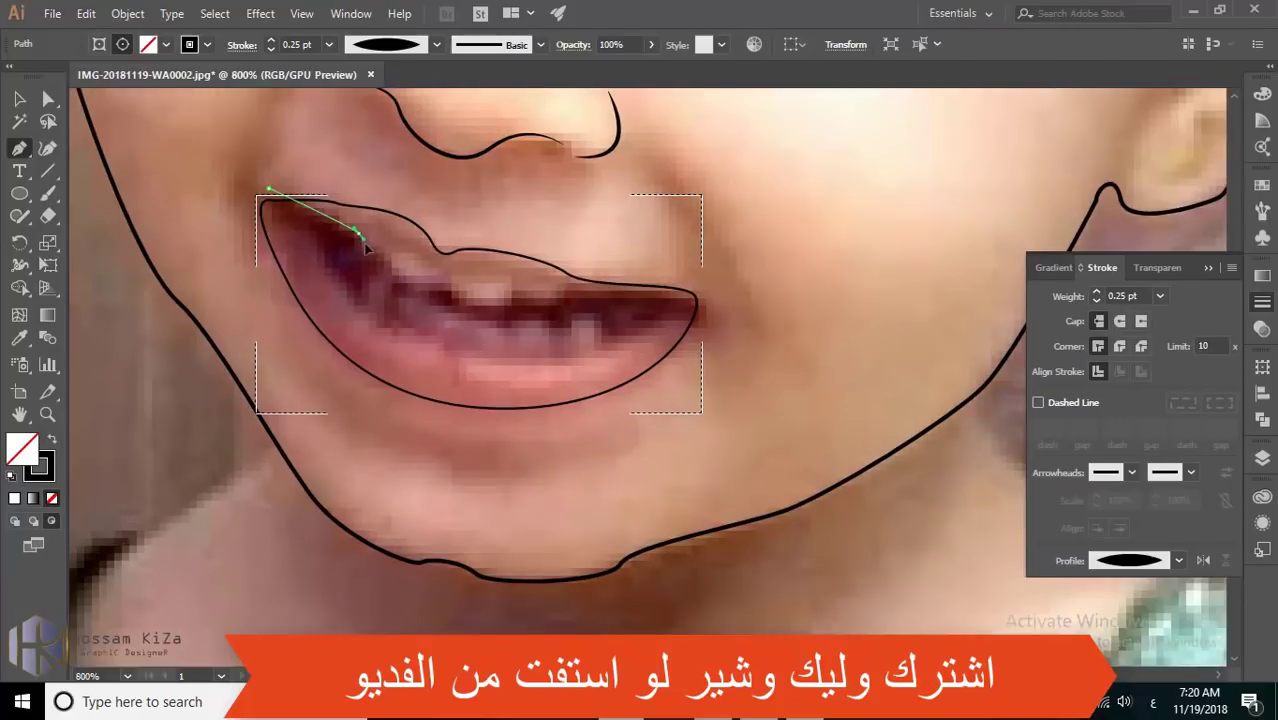
mouse_move(357, 238)
mouse_down()
mouse_move(378, 262)
mouse_move(473, 283)
mouse_move(462, 272)
mouse_up()
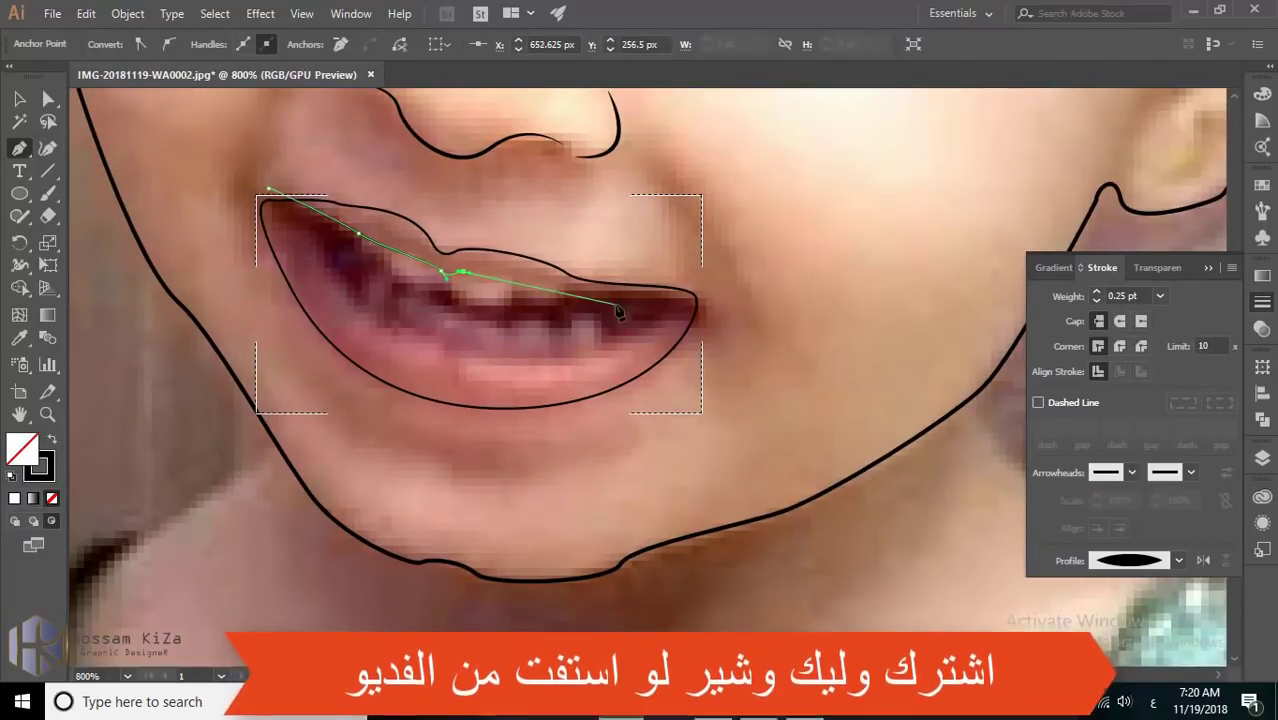
mouse_move(656, 304)
mouse_down()
mouse_move(705, 303)
mouse_move(740, 342)
mouse_up()
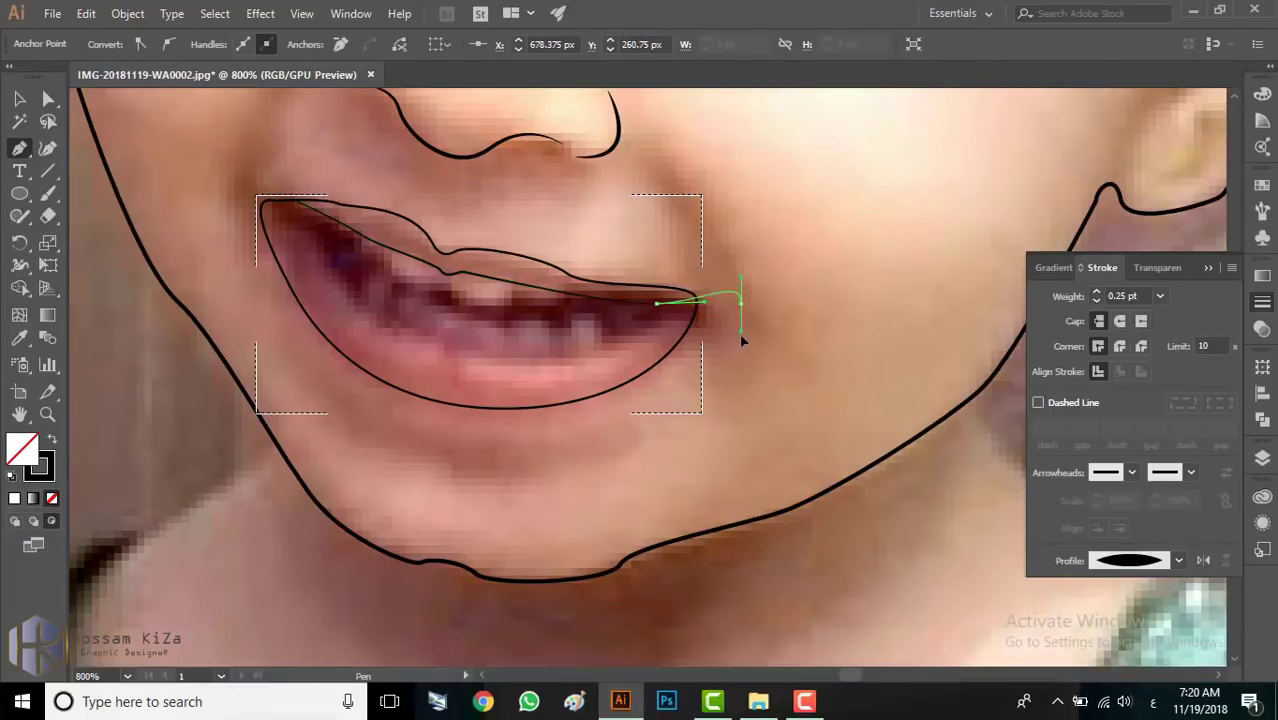
click(680, 323)
Step: Trace the inner lower-lip contour around the mouth opening, close it and deselect
drag(476, 353, 459, 352)
drag(348, 287, 306, 232)
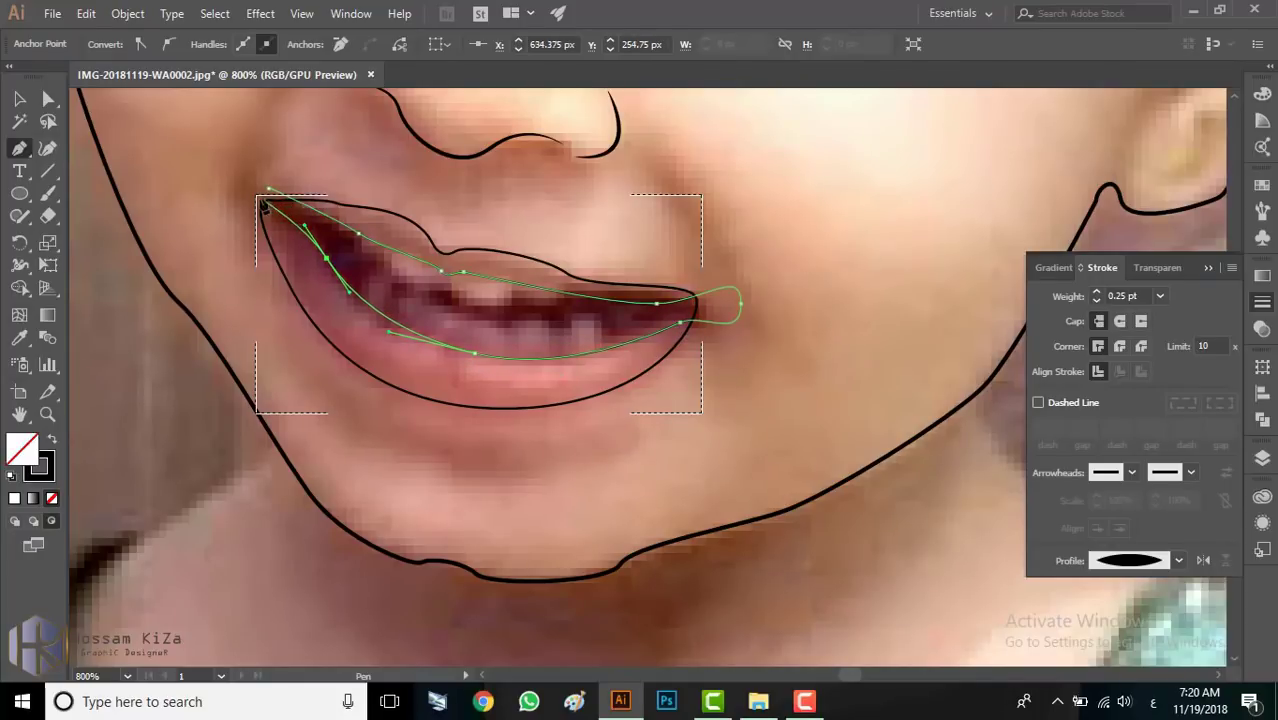
drag(258, 194, 233, 196)
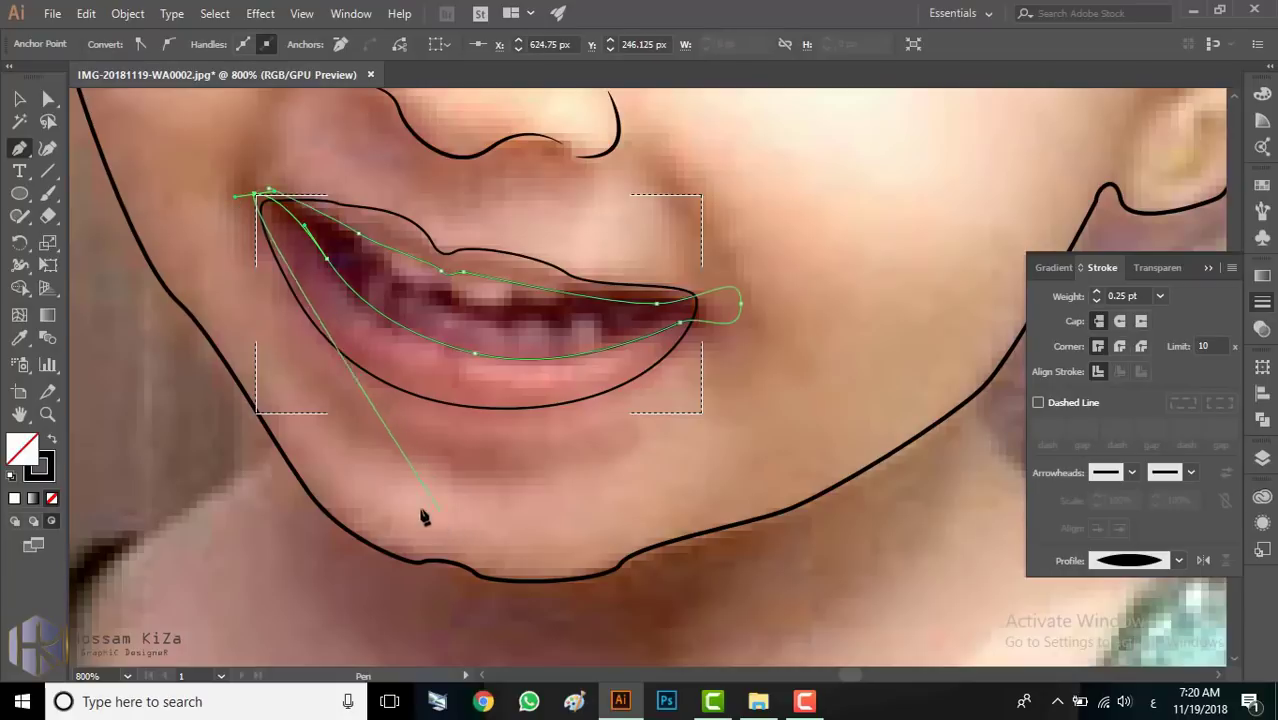
drag(413, 513, 662, 540)
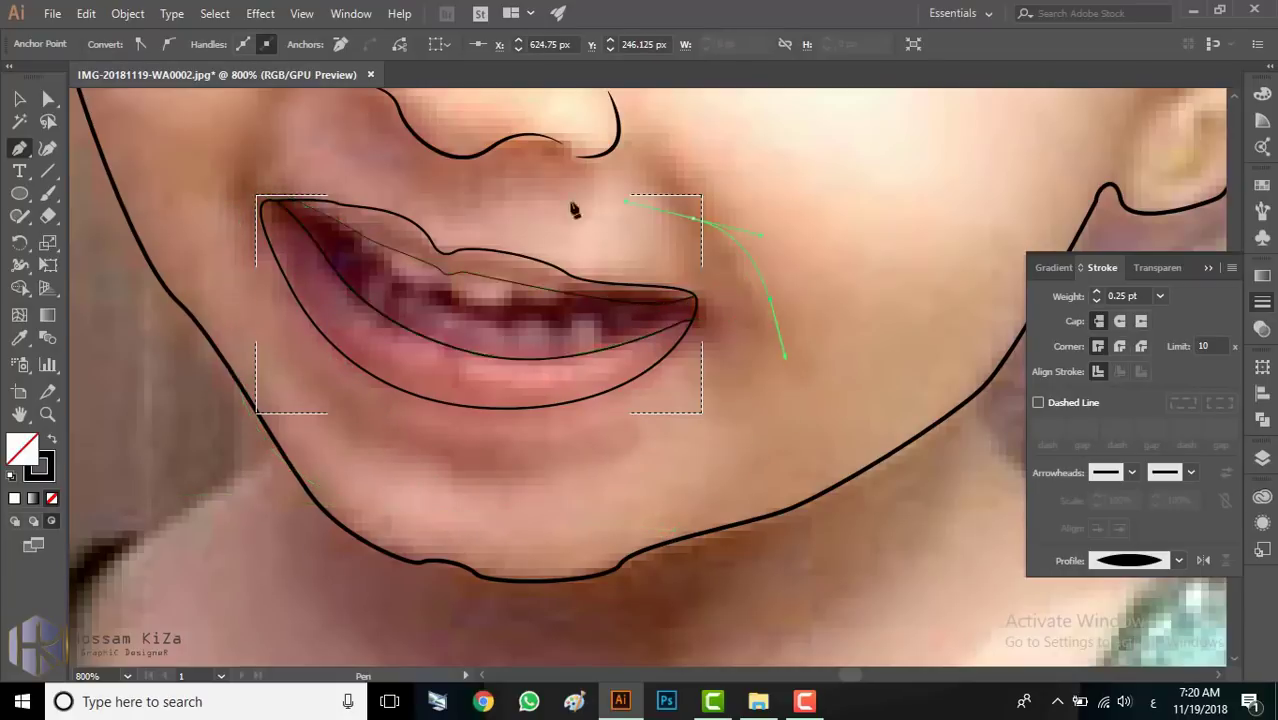
drag(510, 193, 432, 190)
click(270, 191)
key(a)
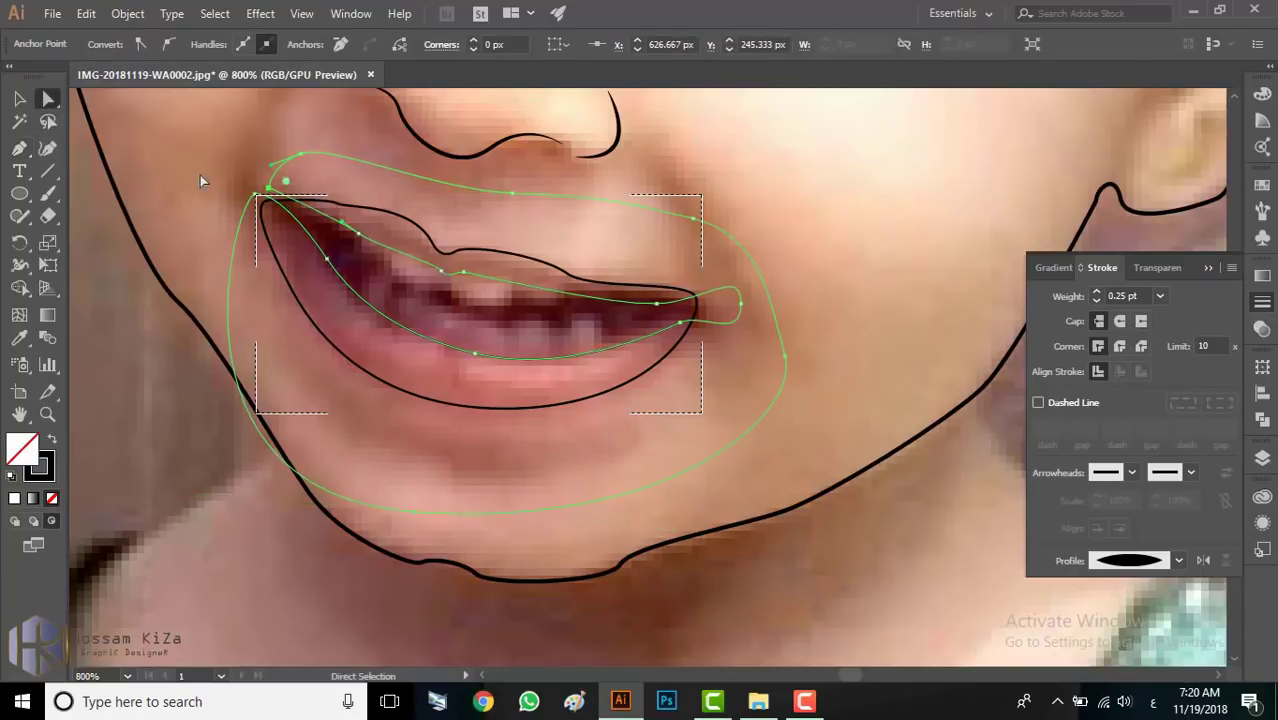
click(293, 269)
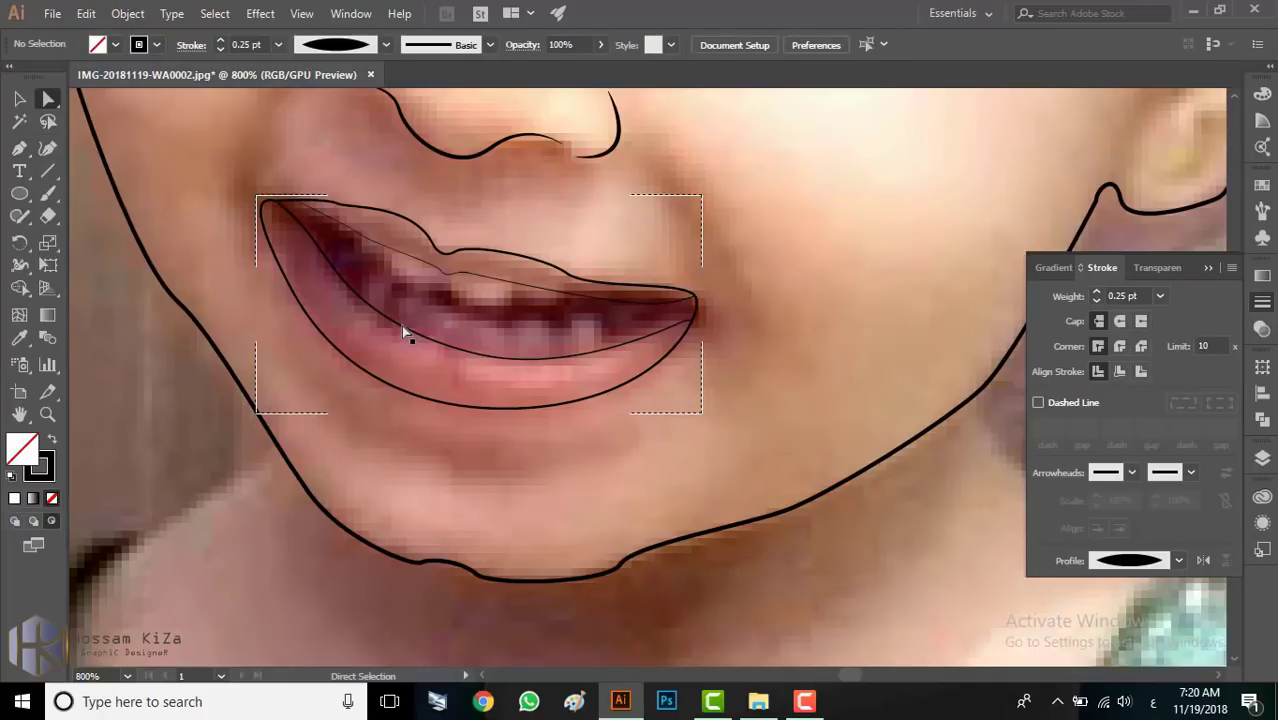
scroll(401, 325, down, 3)
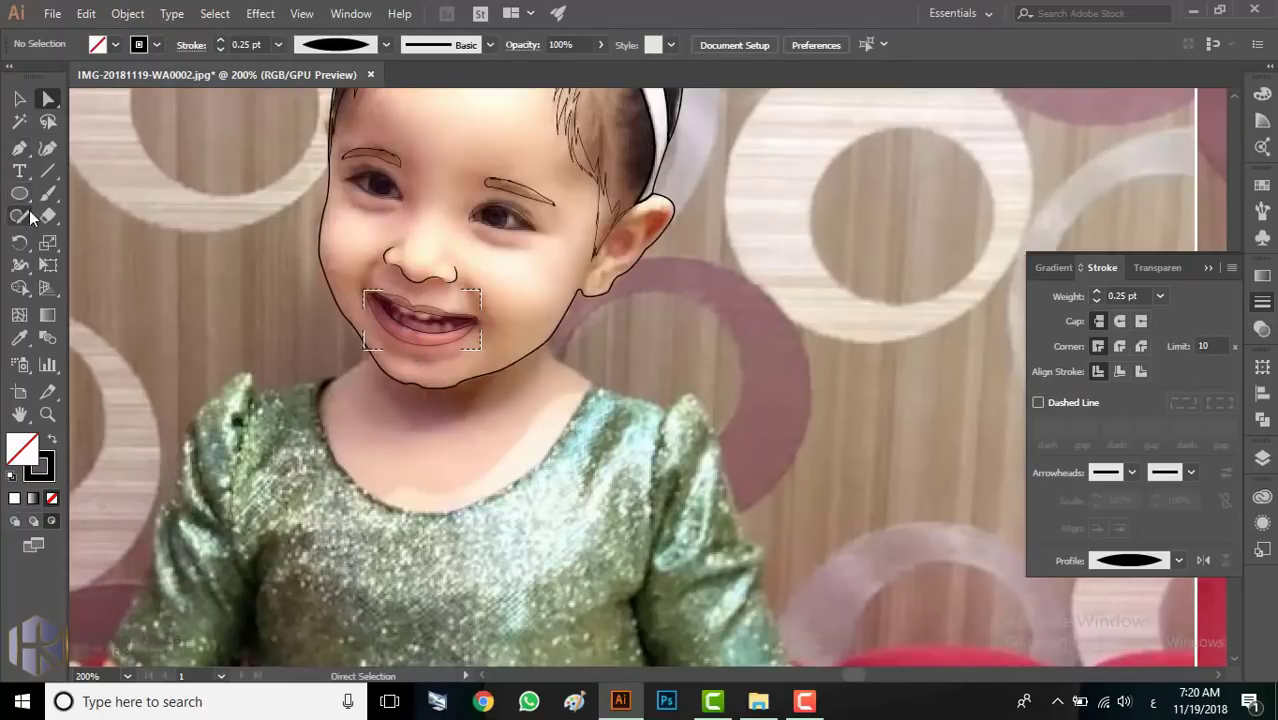
Step: Zoom in and sketch the upper teeth edge freehand with the Pencil tool
drag(19, 214, 90, 237)
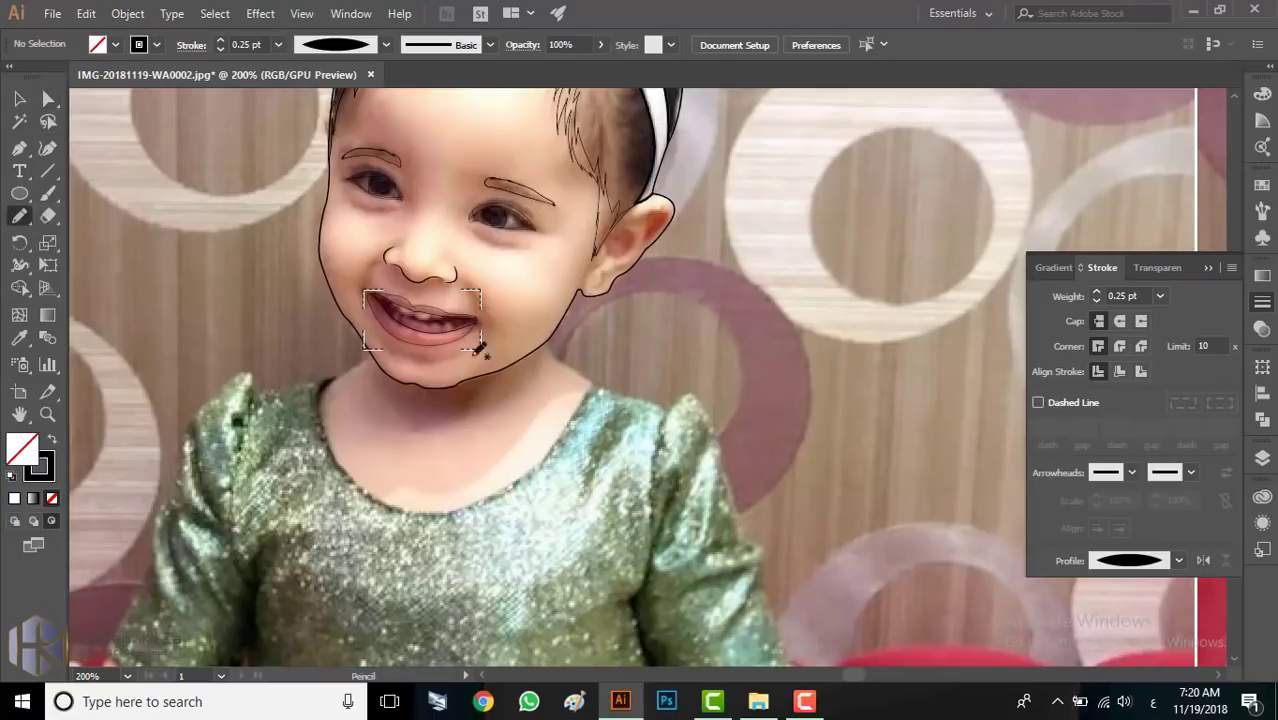
scroll(400, 310, up, 3)
scroll(401, 310, up, 1)
scroll(408, 300, up, 2)
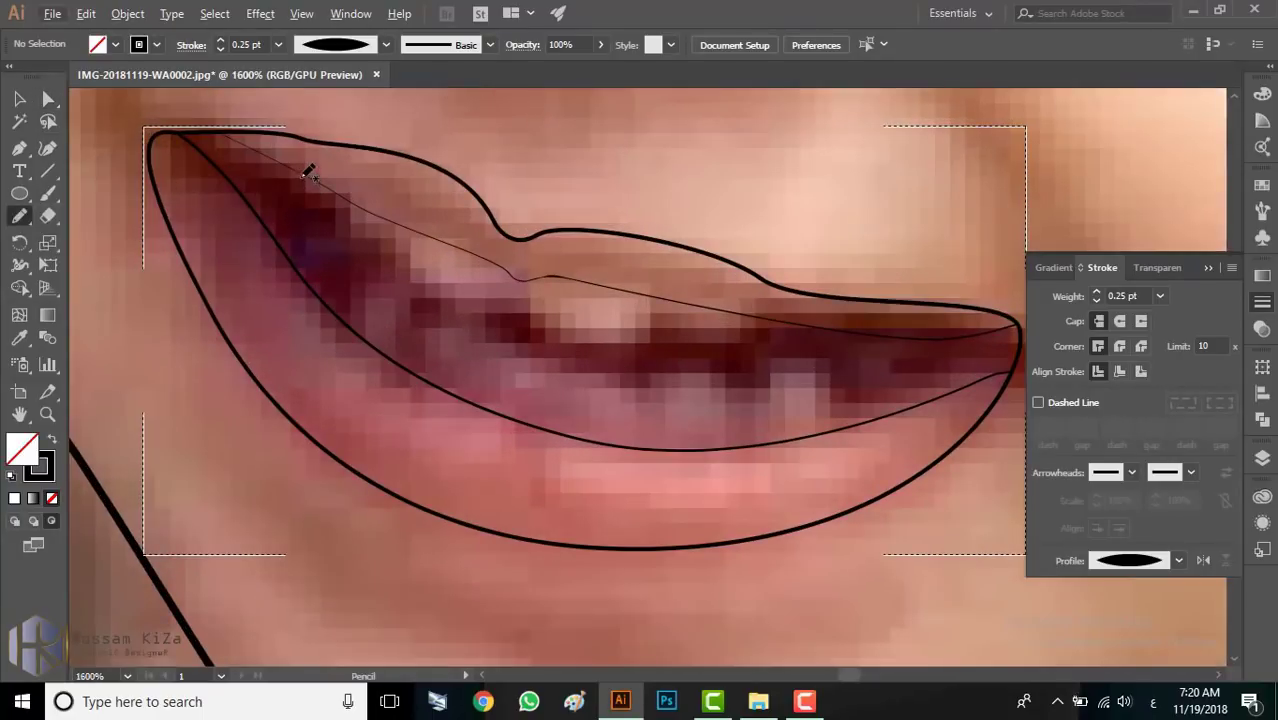
mouse_move(313, 204)
mouse_down()
mouse_move(342, 205)
mouse_move(380, 253)
mouse_up()
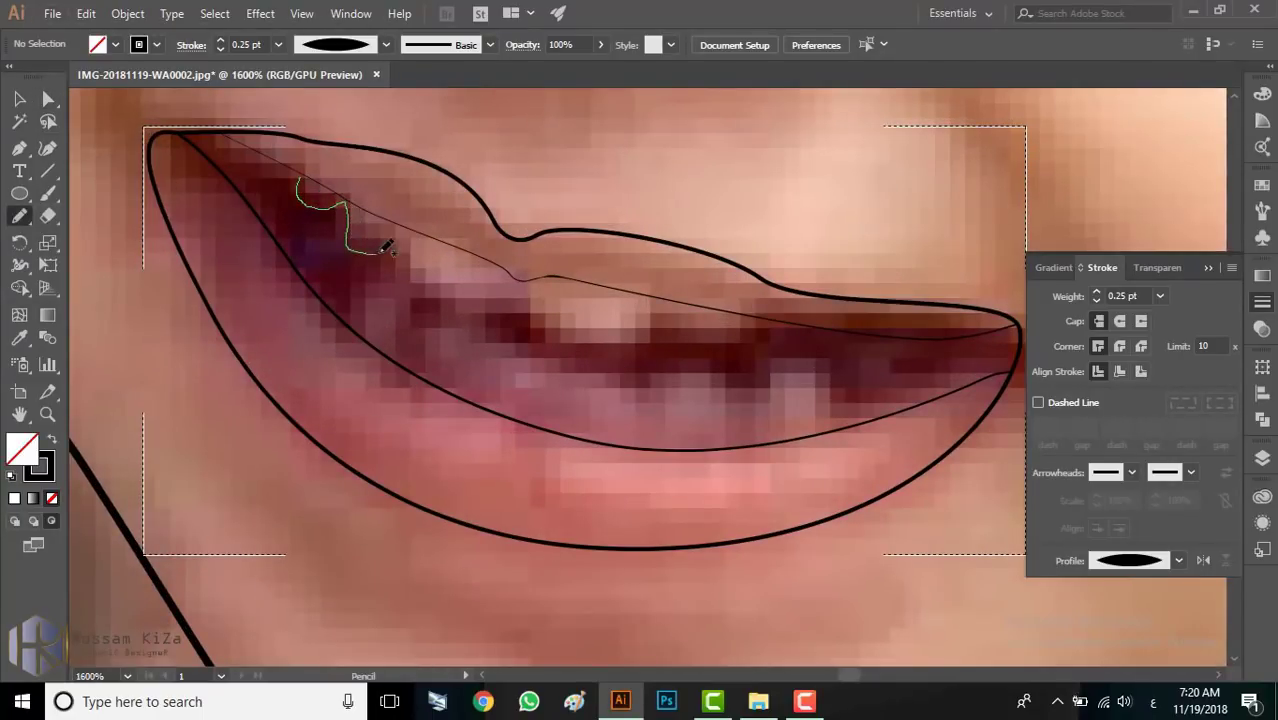
drag(449, 290, 519, 322)
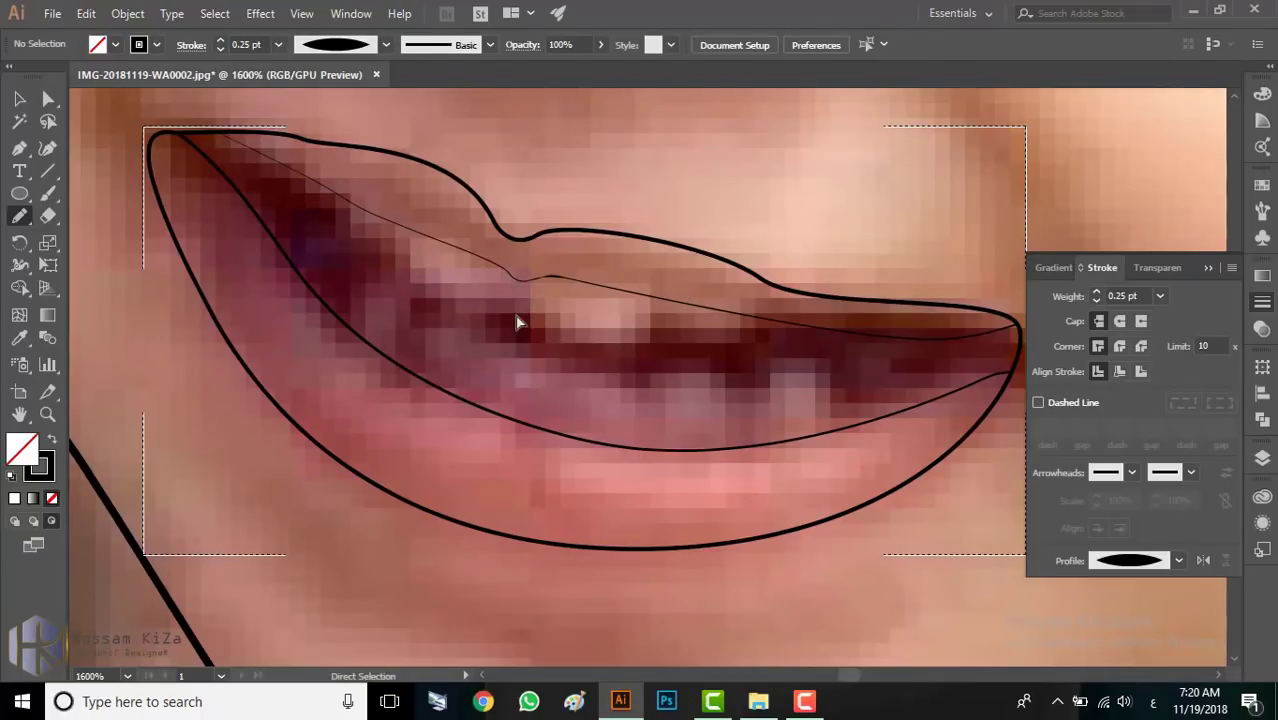
Step: Check stroke and brush options, then trace the jagged upper teeth edge as a 1 pt line
scroll(519, 322, down, 2)
scroll(507, 308, down, 1)
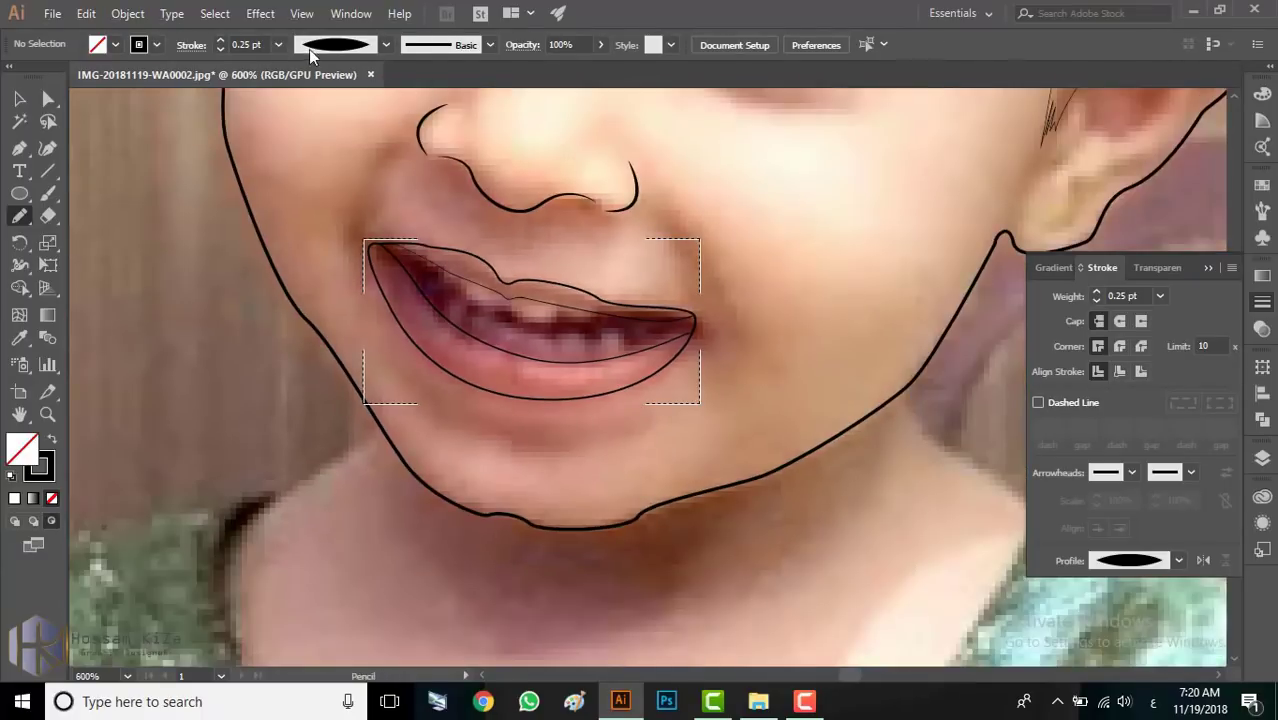
click(279, 45)
click(489, 44)
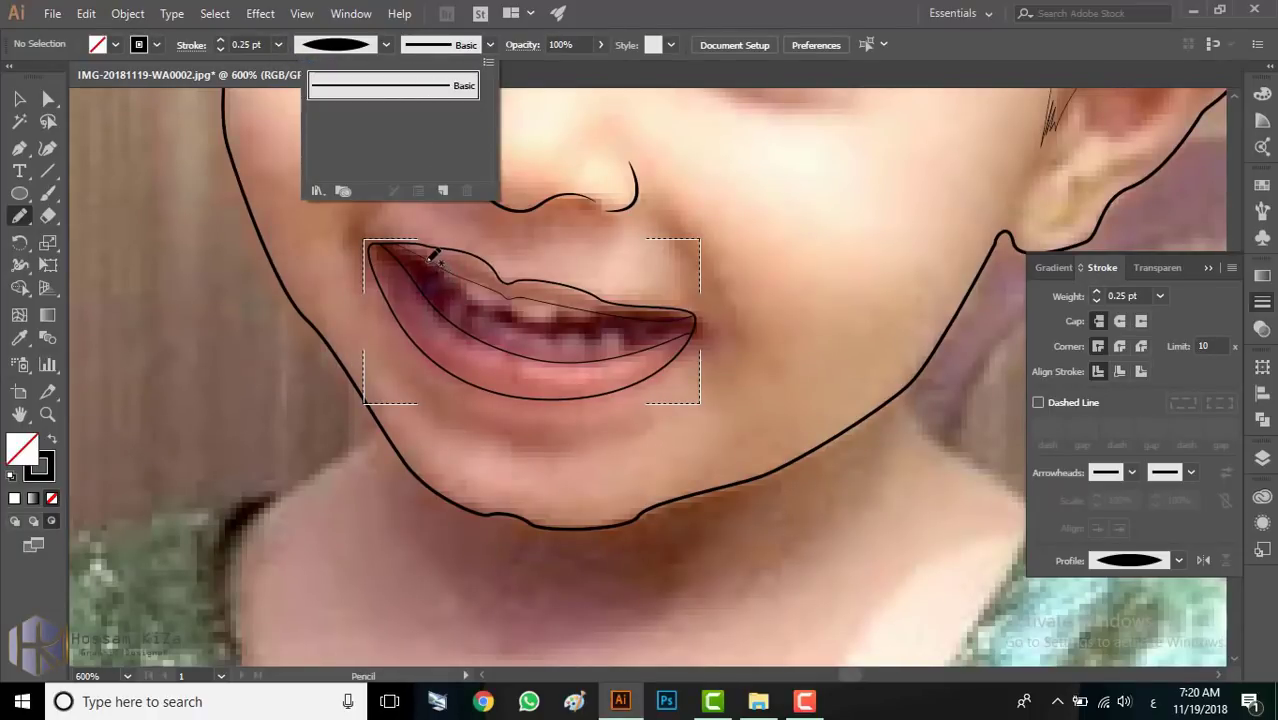
click(438, 268)
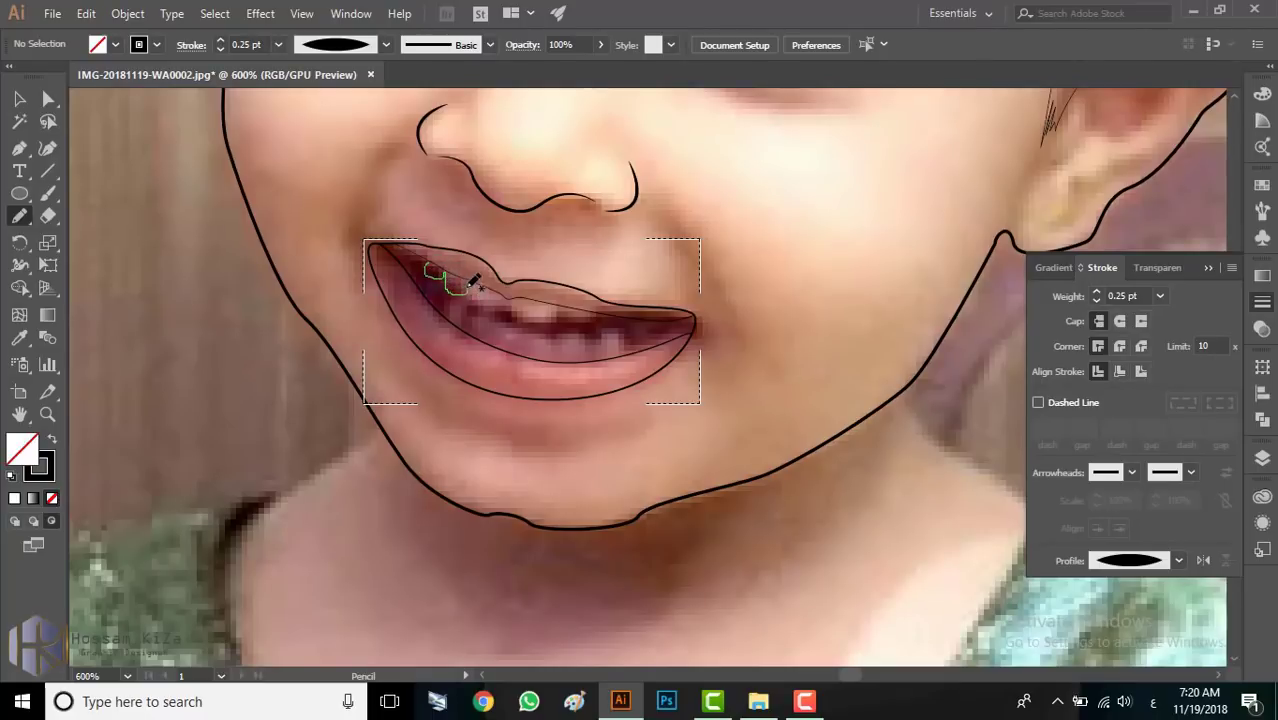
drag(478, 305, 621, 320)
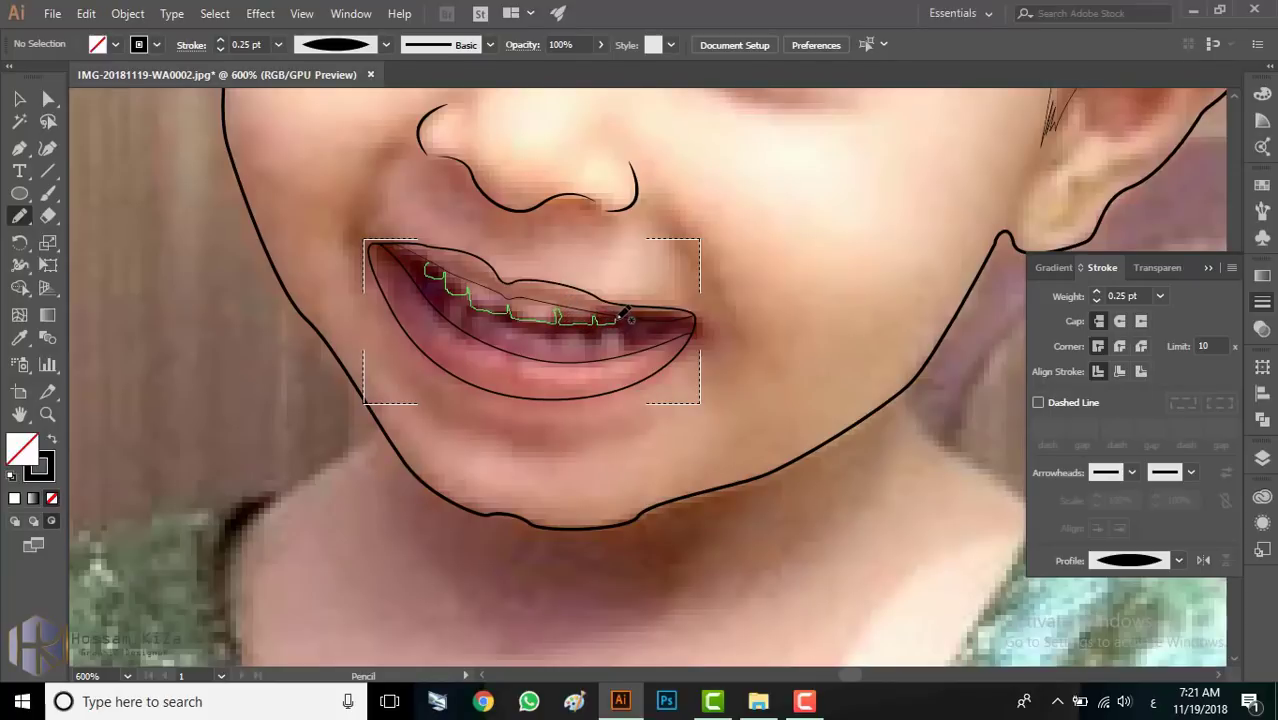
drag(630, 320, 628, 321)
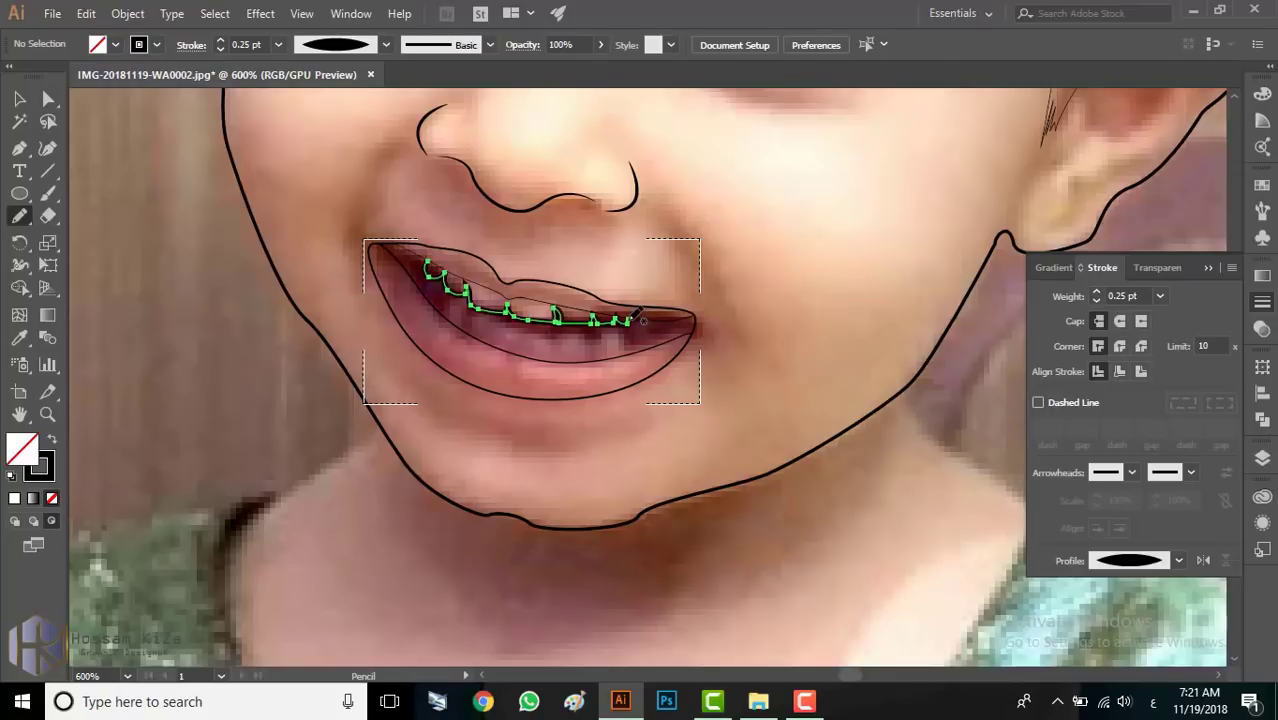
scroll(630, 320, up, 2)
click(19, 148)
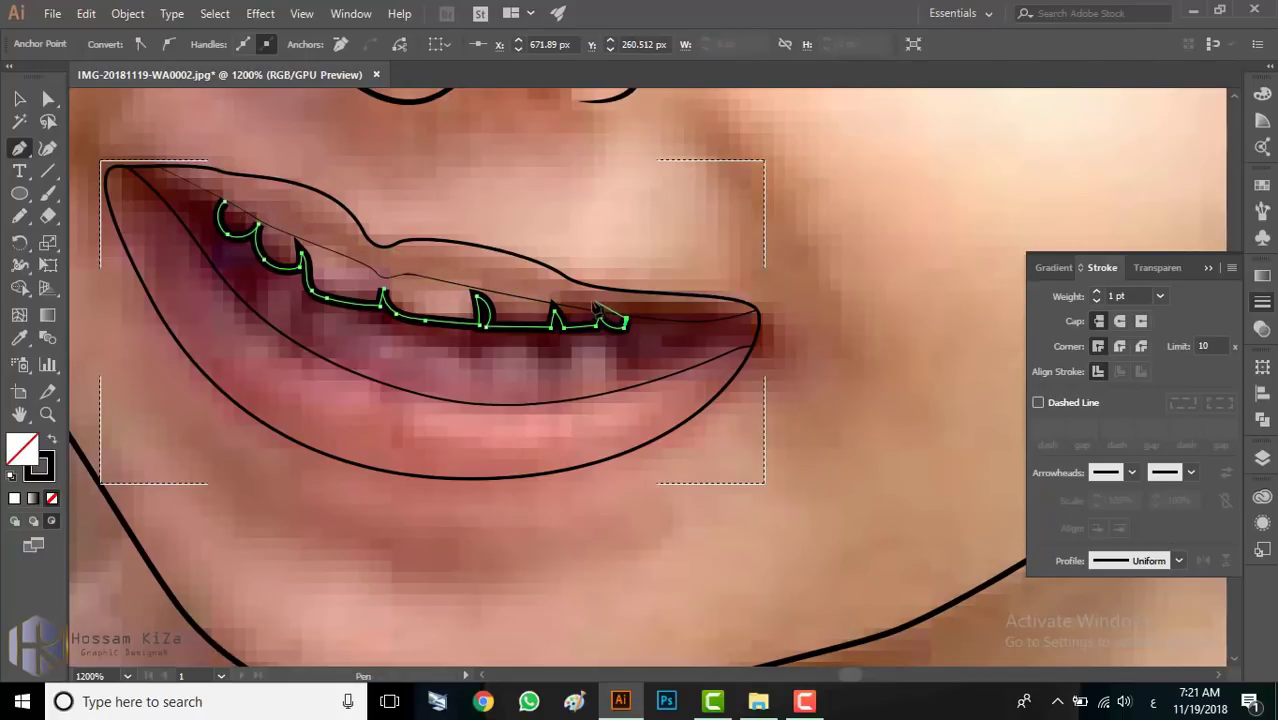
Step: Close the upper-teeth path with a segment running back along the top of the teeth
drag(588, 306, 576, 314)
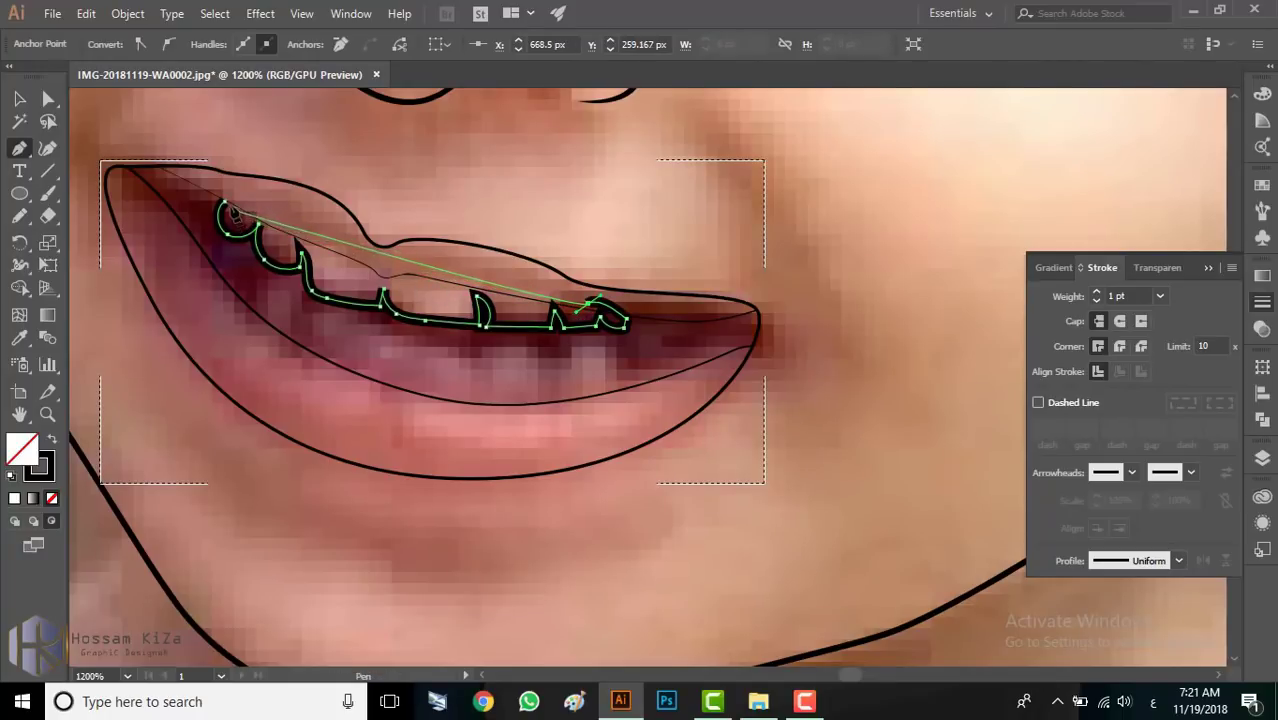
drag(224, 203, 190, 170)
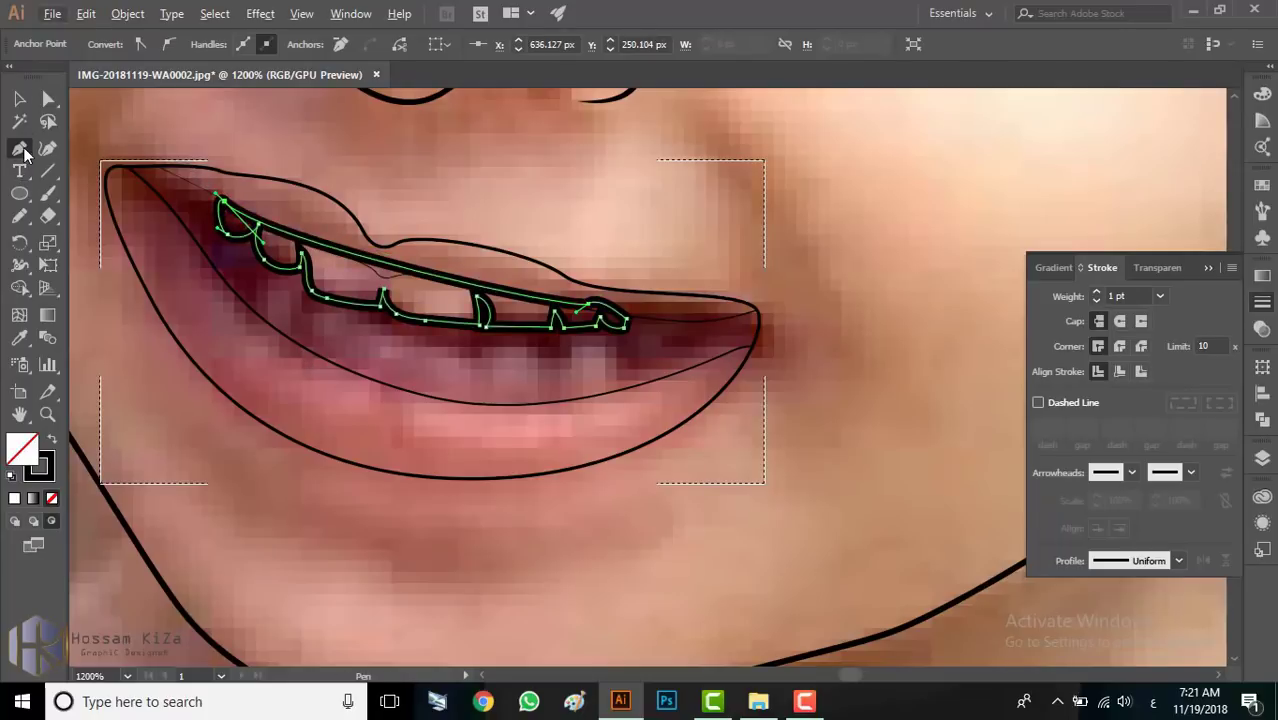
click(19, 215)
scroll(278, 362, down, 3)
scroll(278, 362, up, 1)
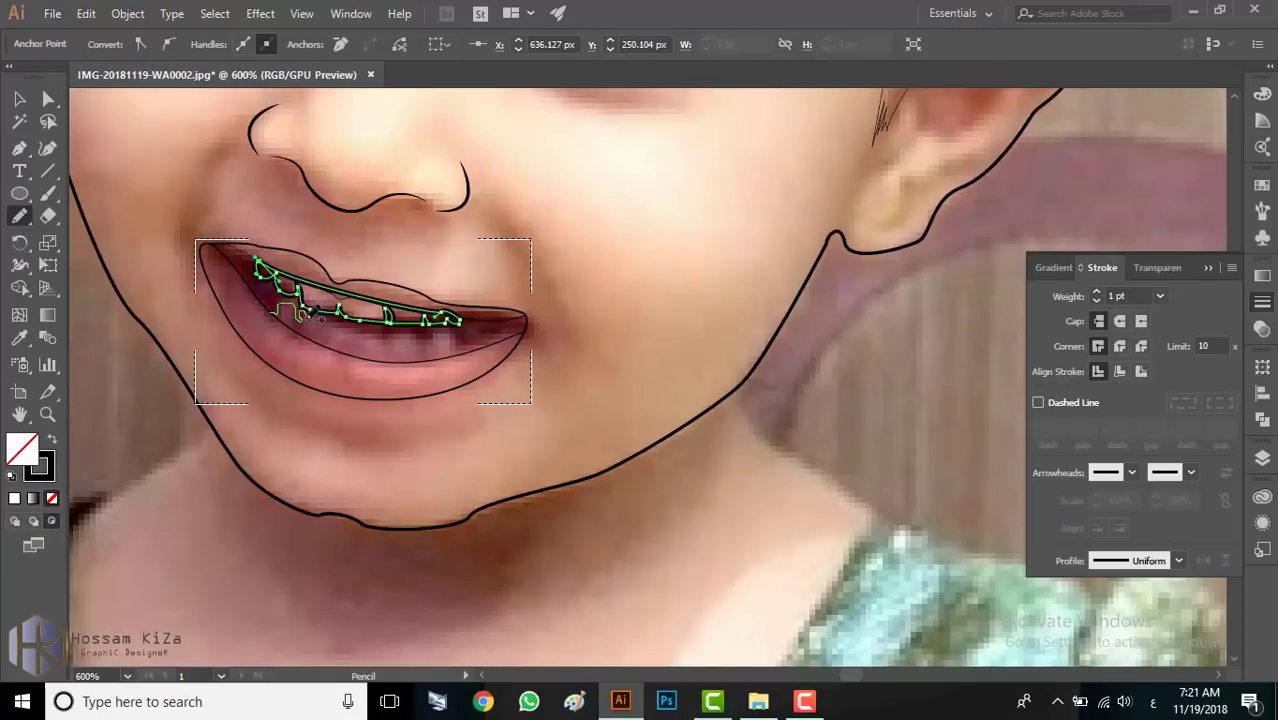
Step: Trace the lower teeth row freehand as a closed wavy outline
drag(343, 322, 290, 318)
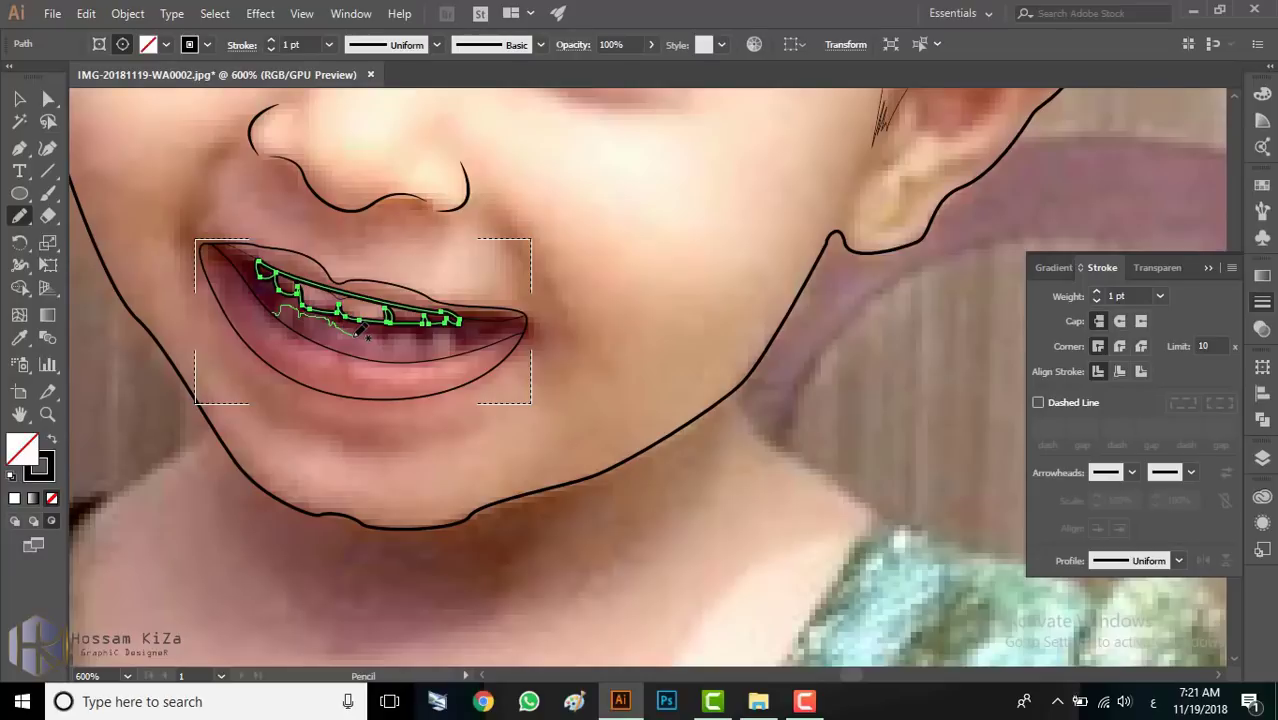
drag(356, 332, 365, 337)
mouse_move(390, 338)
mouse_down()
mouse_move(465, 345)
mouse_move(415, 315)
mouse_move(325, 309)
mouse_up()
scroll(462, 345, up, 2)
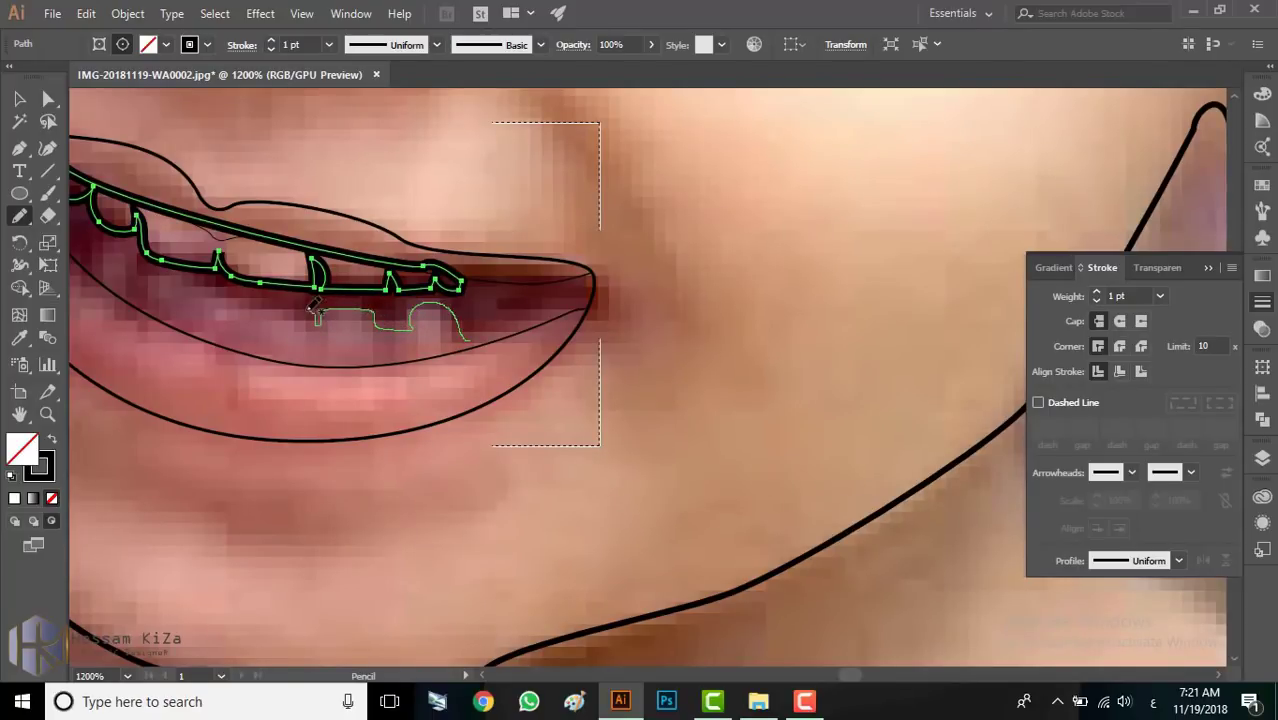
mouse_move(256, 313)
mouse_down()
mouse_move(200, 283)
mouse_move(150, 285)
mouse_up()
scroll(277, 400, down, 4)
scroll(320, 370, up, 3)
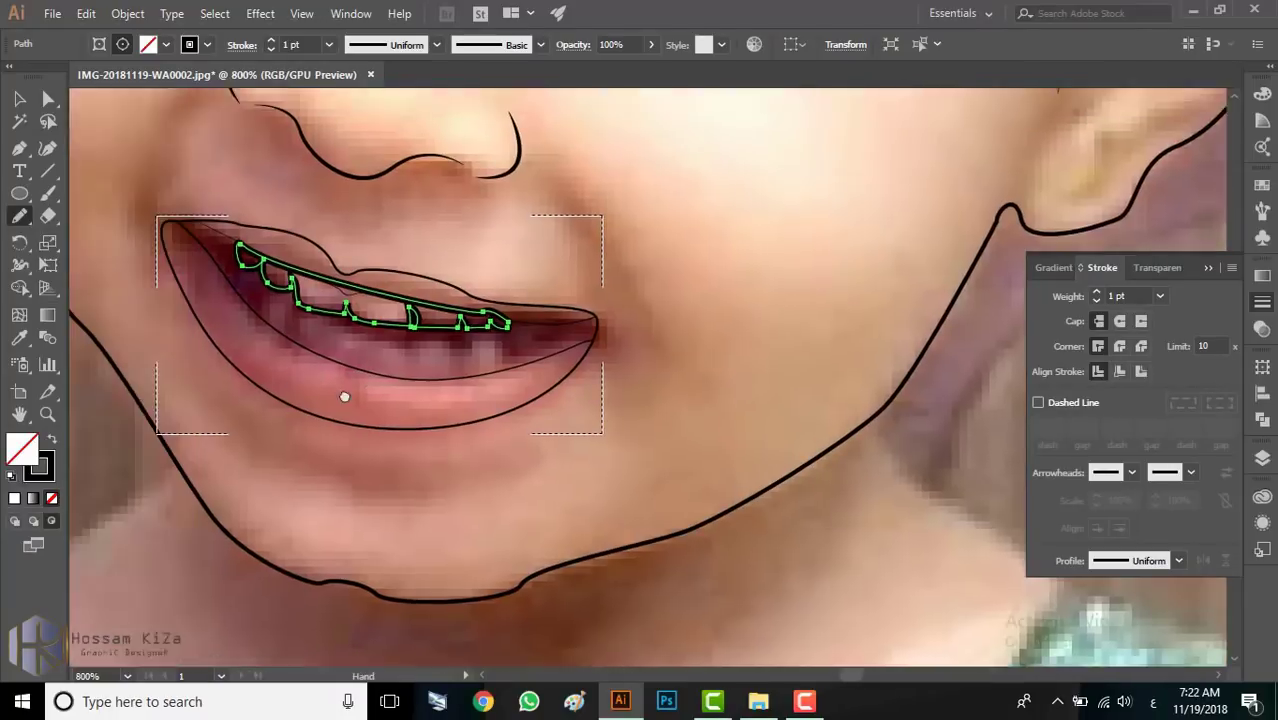
scroll(312, 332, down, 3)
scroll(380, 345, up, 2)
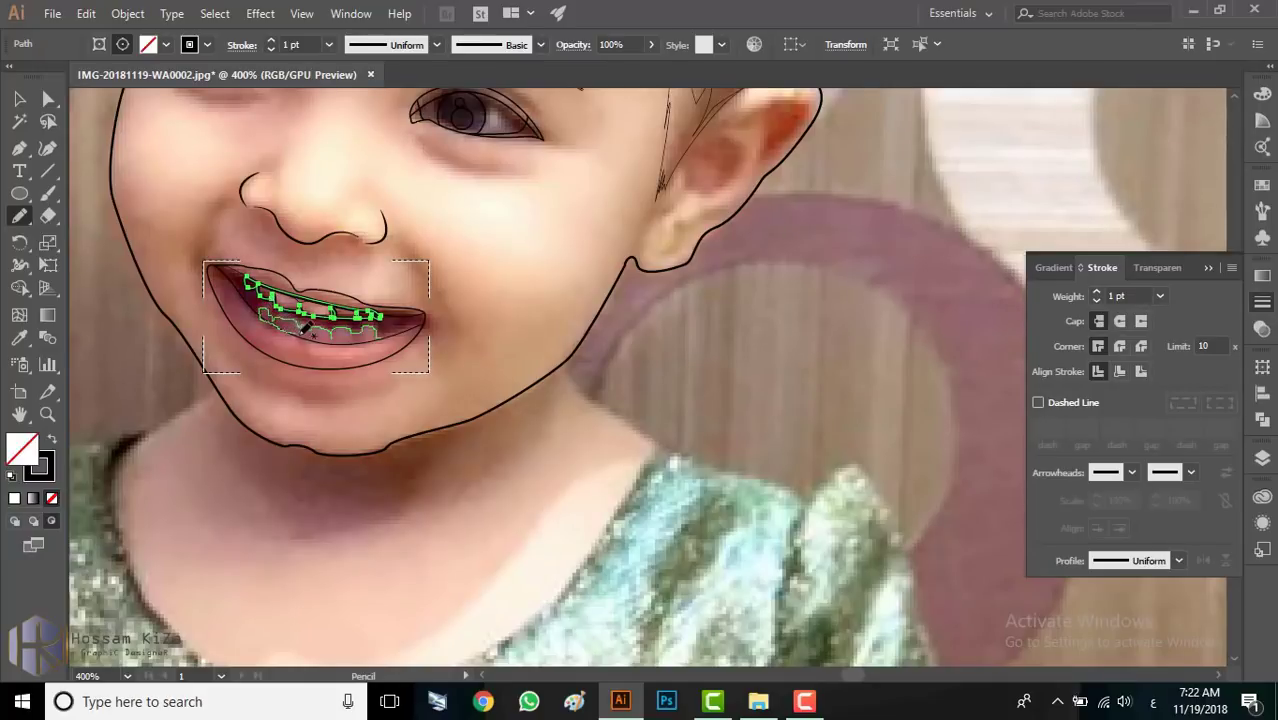
drag(302, 327, 384, 337)
Step: With Direct Selection, select both the lower and upper teeth outlines to change their stroke weight
key(a)
click(458, 478)
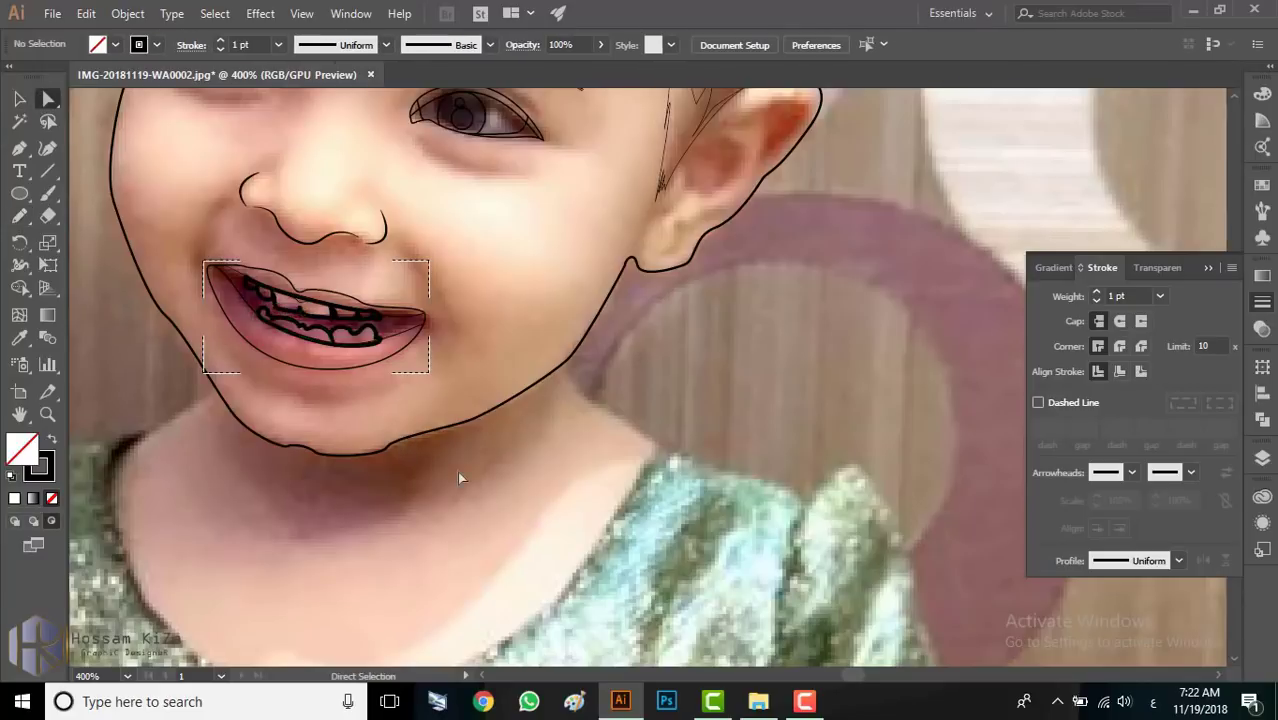
alt+scroll(458, 476, down, 1)
alt+scroll(381, 466, up, 1)
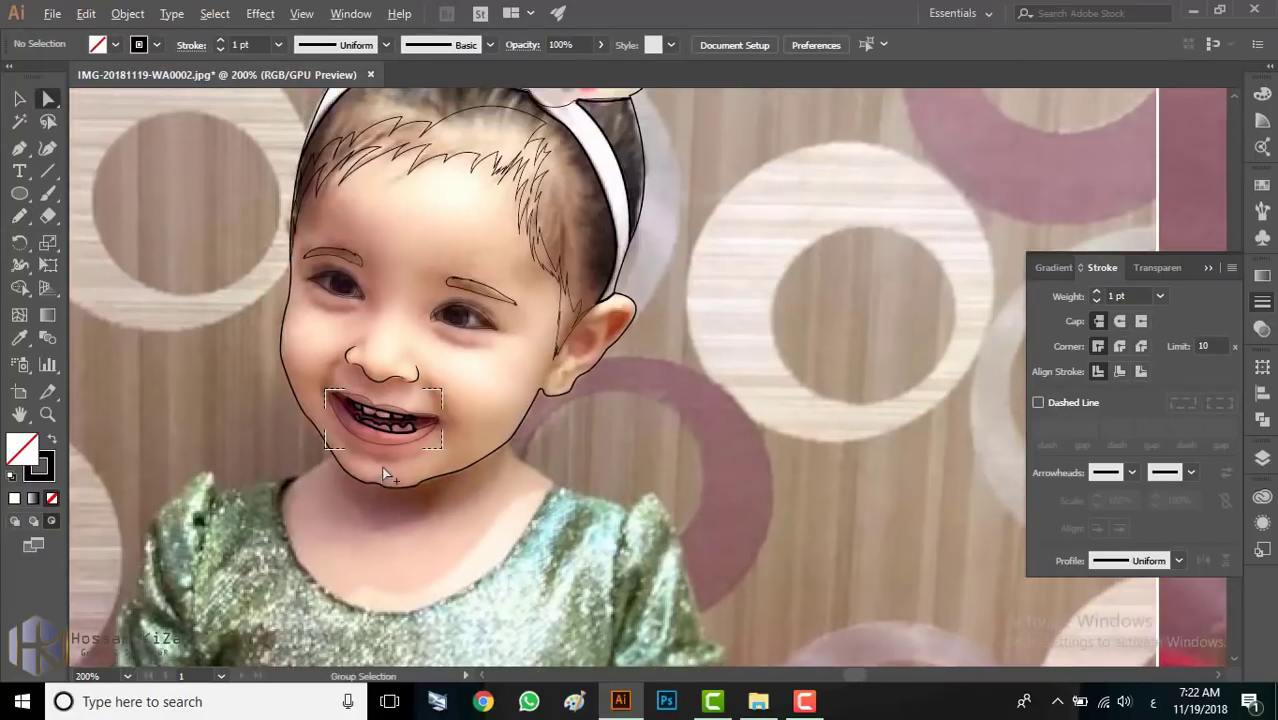
alt+scroll(395, 335, up, 3)
click(410, 313)
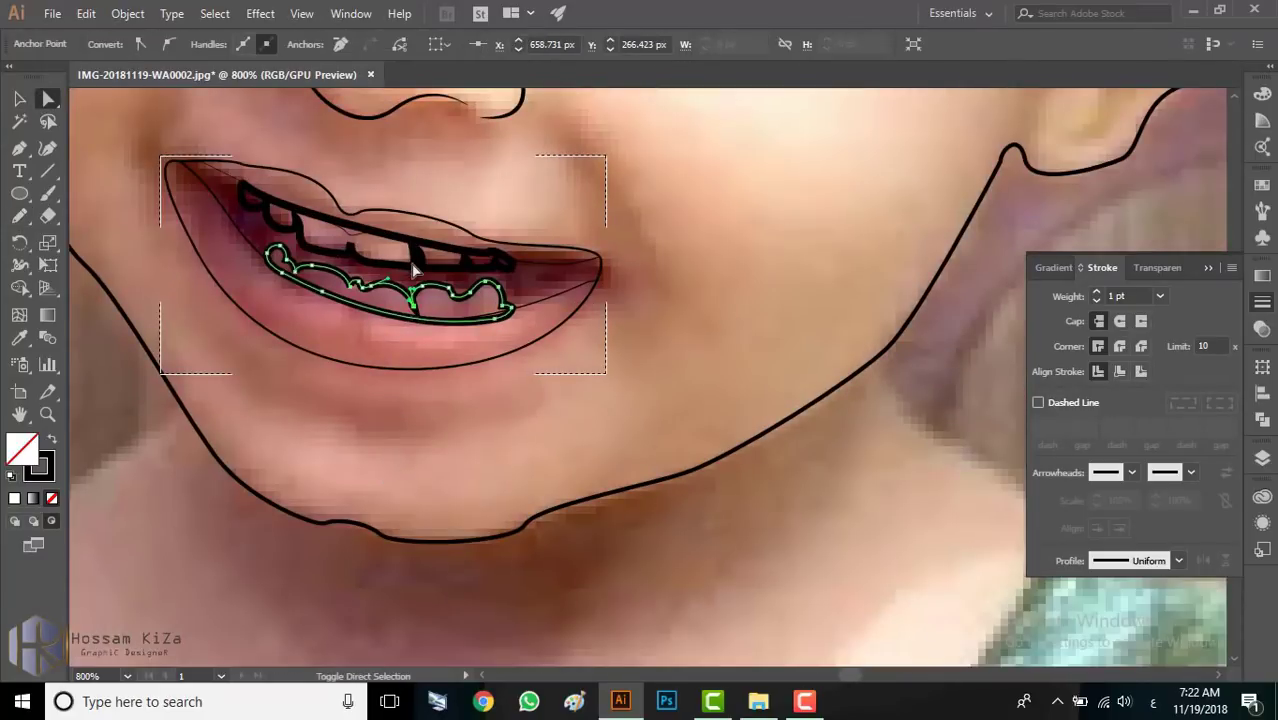
shift+click(410, 264)
click(1158, 294)
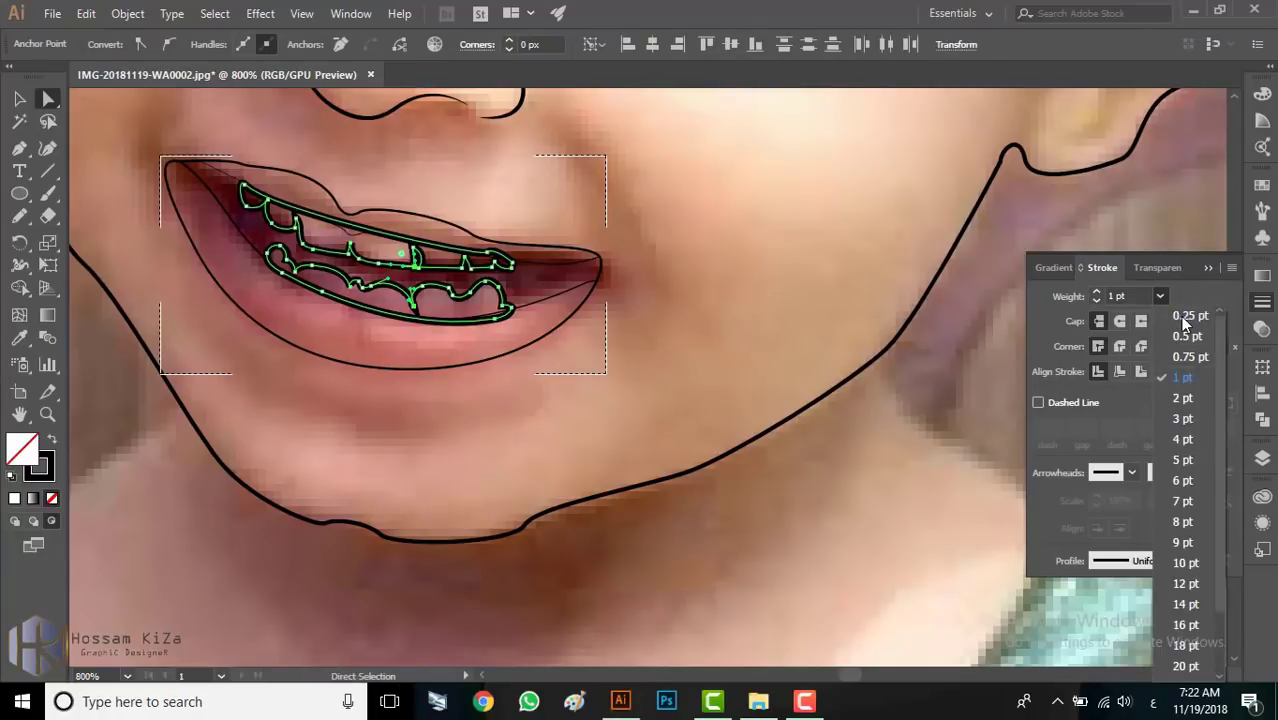
Step: Set both teeth outlines to a 0.25 pt stroke and deselect them
click(1181, 316)
click(708, 263)
alt+scroll(508, 434, down, 2)
alt+scroll(490, 427, down, 1)
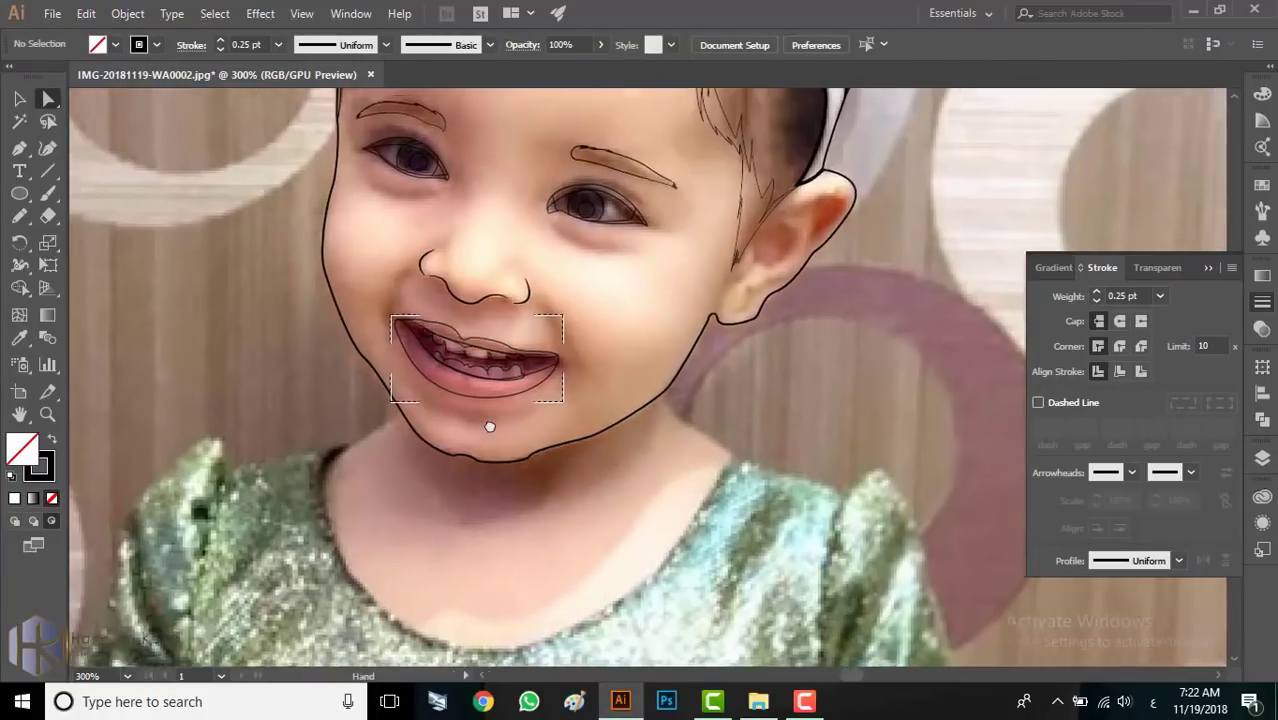
alt+scroll(471, 407, down, 1)
alt+scroll(510, 387, up, 5)
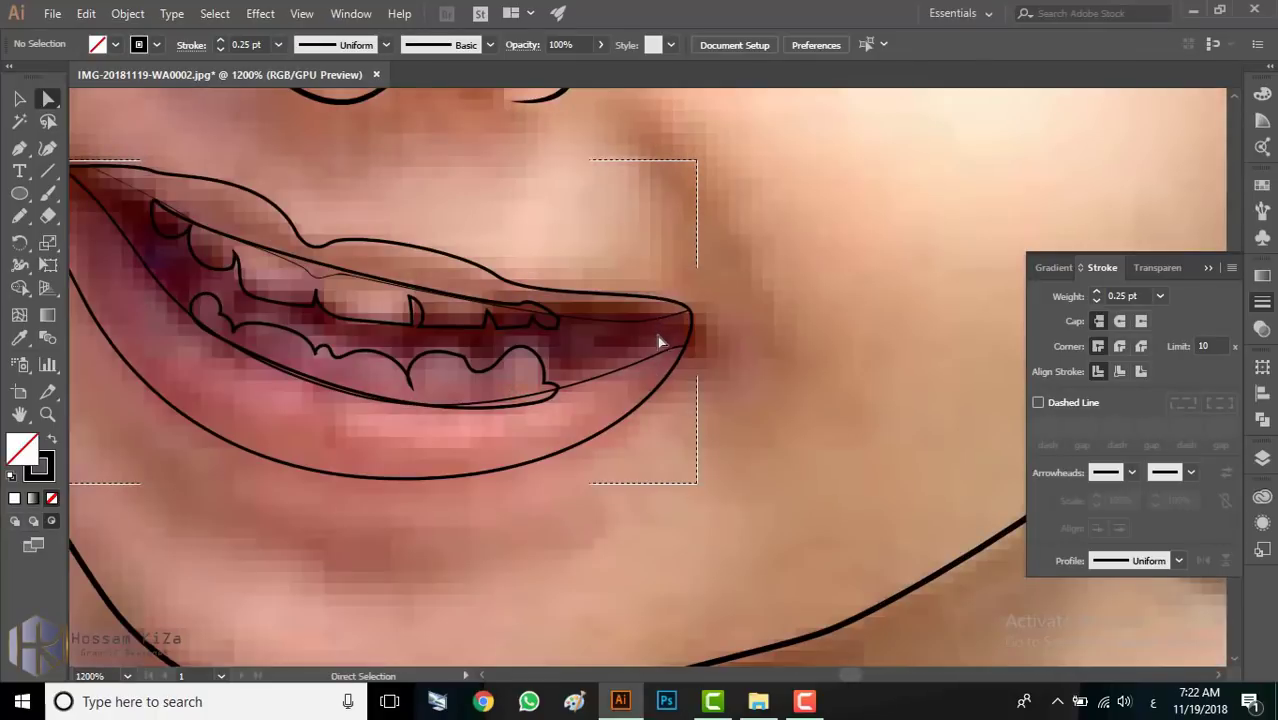
alt+scroll(587, 393, down, 2)
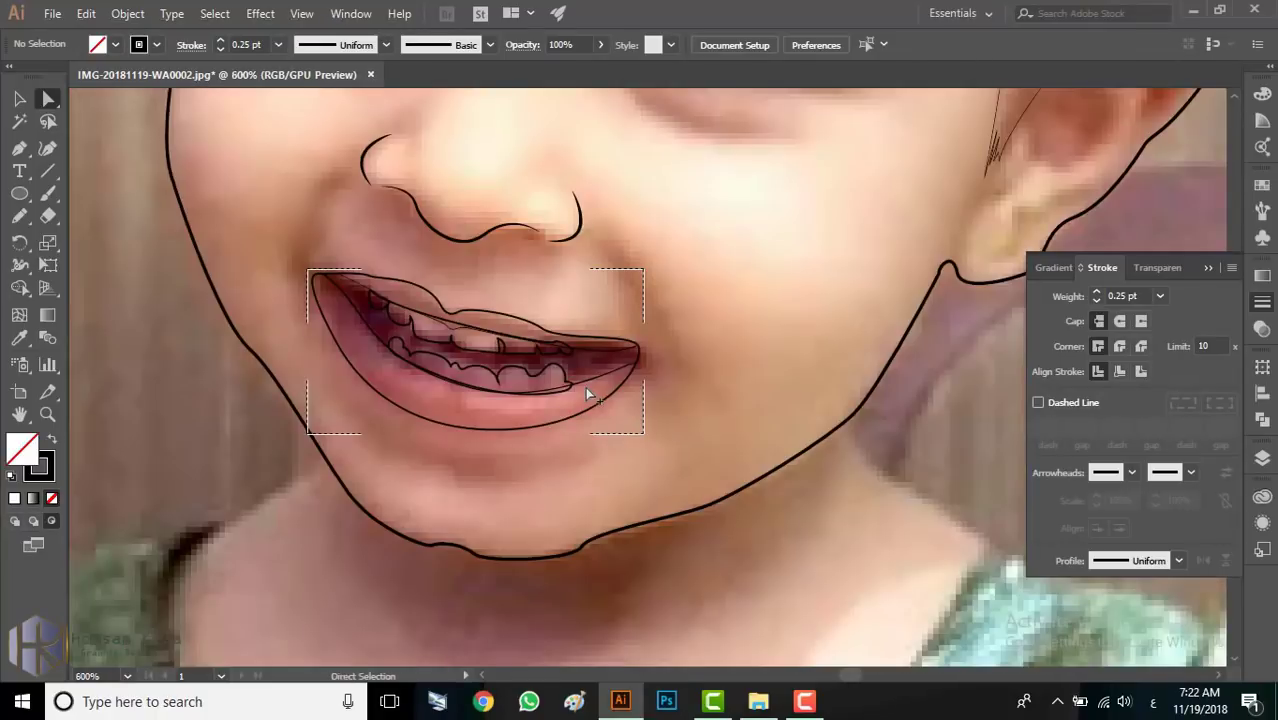
Step: Inspect the outer lip outline and get the Pencil tool ready for mouth details
click(613, 396)
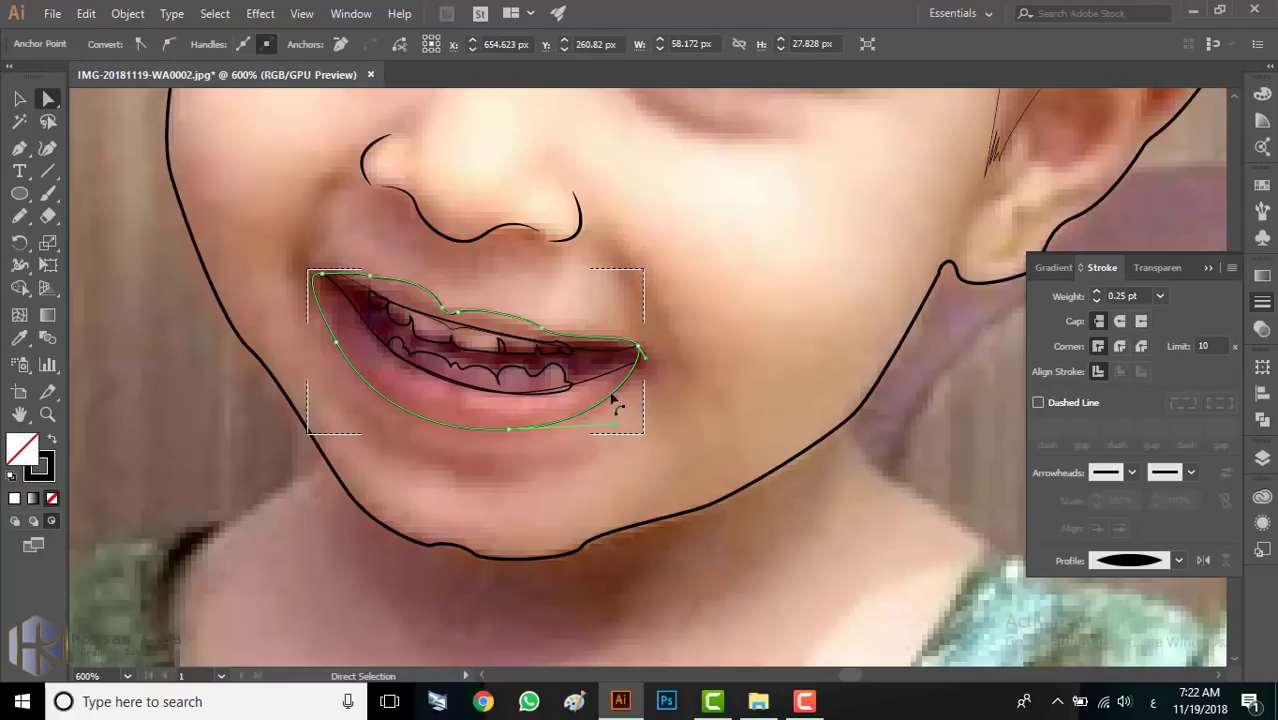
click(698, 372)
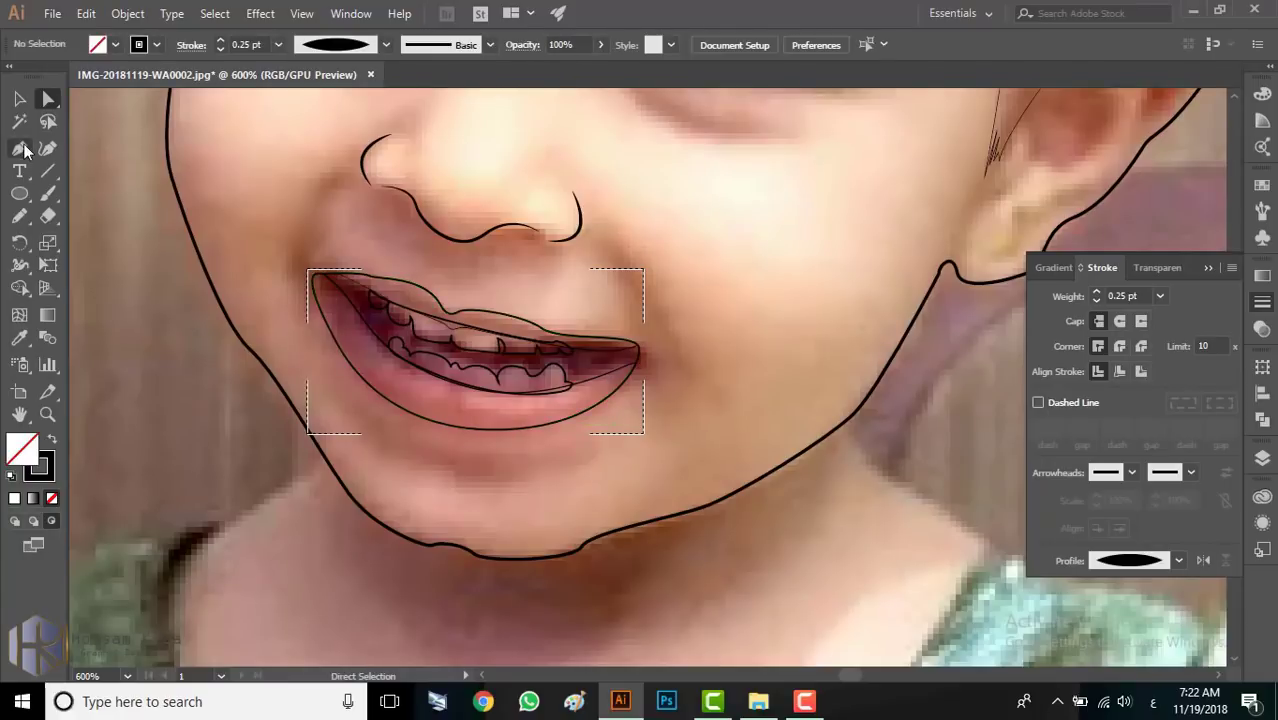
click(19, 216)
alt+scroll(352, 312, up, 1)
alt+scroll(372, 357, up, 1)
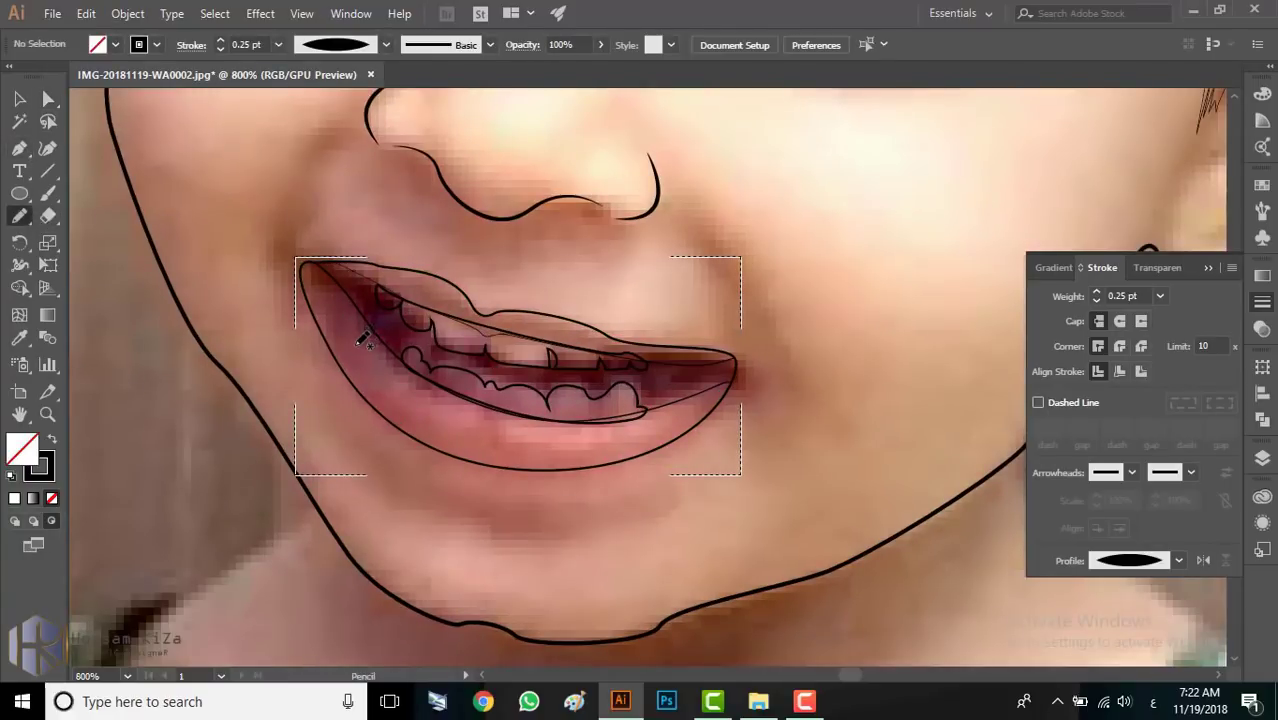
Step: Sketch jagged freehand outlines of the lower-left and lower-right teeth and a small upper gum shape
drag(362, 341, 377, 345)
mouse_move(460, 405)
mouse_down()
mouse_move(474, 402)
mouse_move(436, 408)
mouse_up()
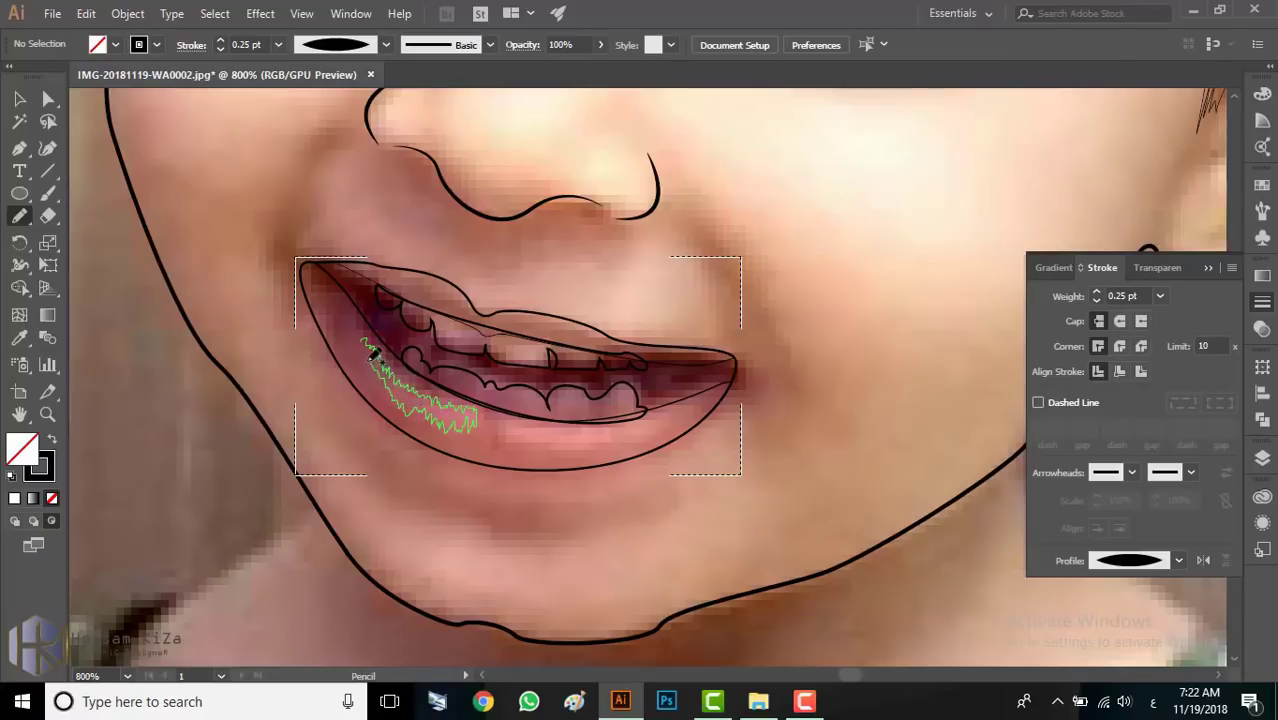
drag(374, 355, 362, 340)
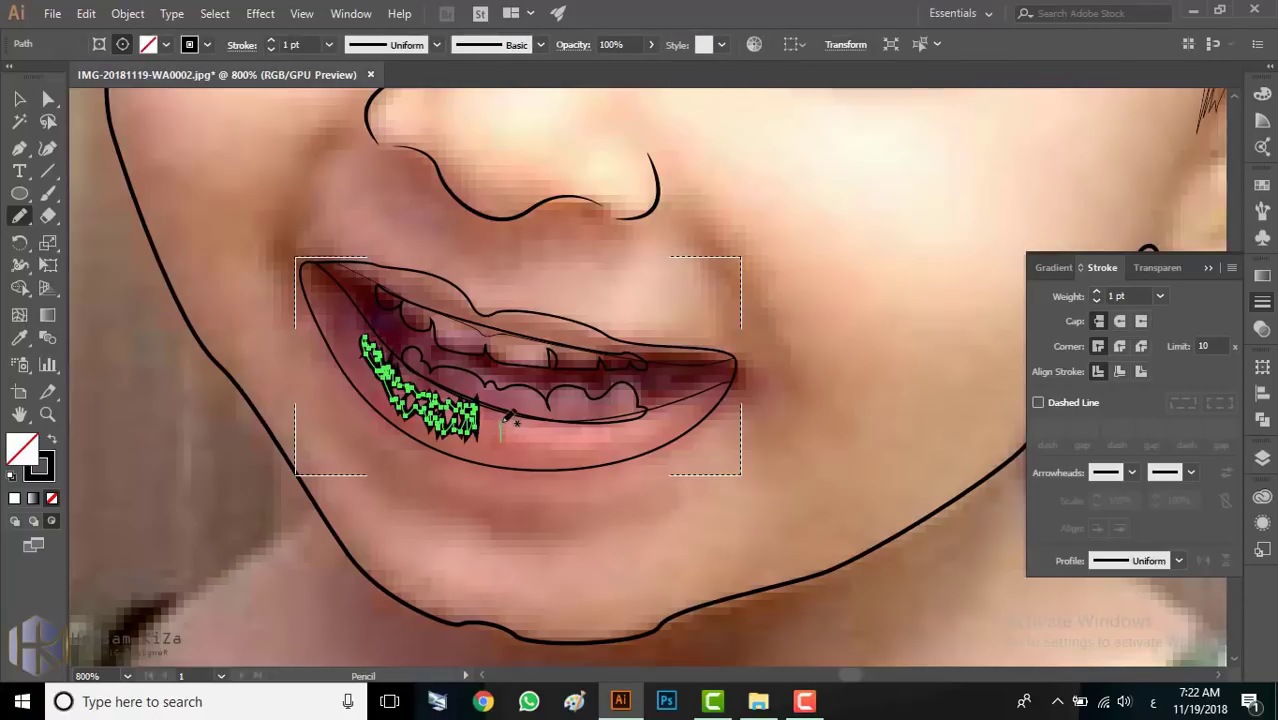
mouse_move(522, 425)
mouse_down()
mouse_move(624, 425)
mouse_move(579, 443)
mouse_move(508, 442)
mouse_move(498, 428)
mouse_up()
mouse_move(508, 322)
mouse_down()
mouse_move(580, 330)
mouse_move(540, 338)
mouse_move(506, 324)
mouse_up()
Step: Give the new teeth and gum shapes a 0.25 pt stroke
key(a)
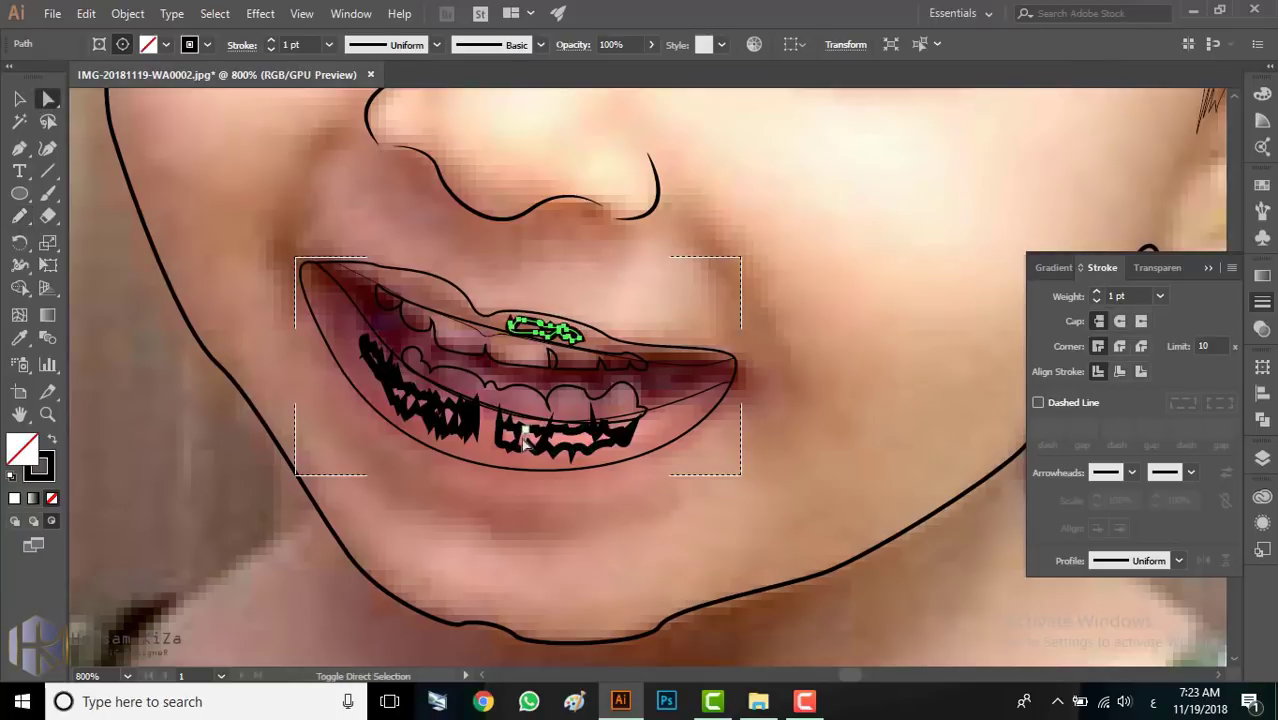
shift+click(522, 438)
shift+click(434, 436)
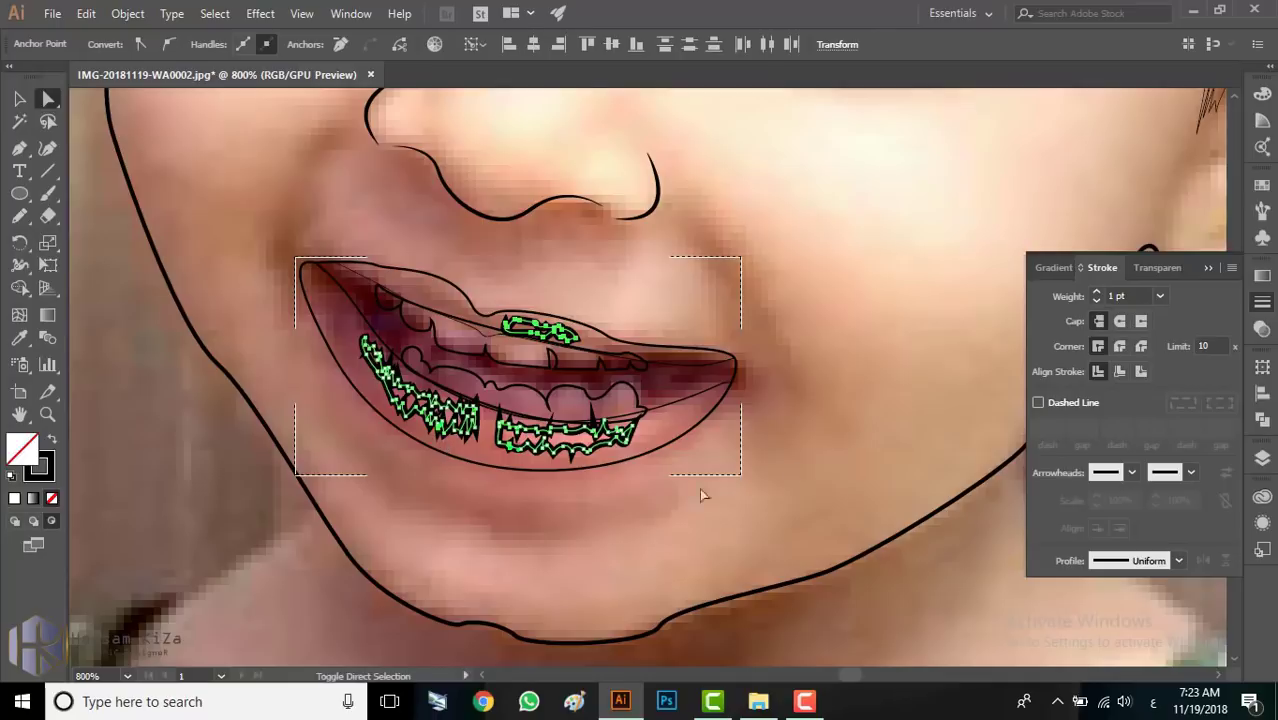
click(1160, 296)
click(1179, 316)
Step: Deselect the teeth and bring the child's ear into view, ready to draw with the Pen
click(570, 486)
scroll(570, 486, down, 2)
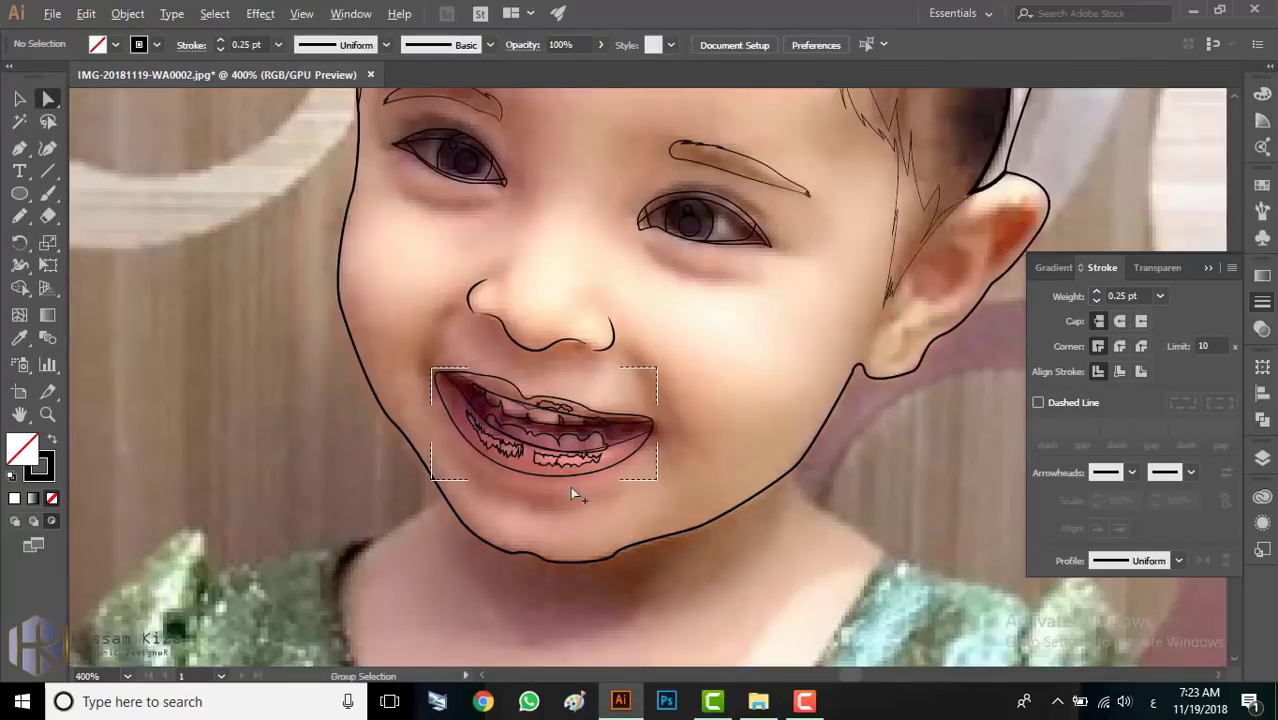
scroll(570, 486, down, 1)
scroll(541, 470, down, 1)
scroll(541, 470, down, 1)
scroll(817, 422, right, 2)
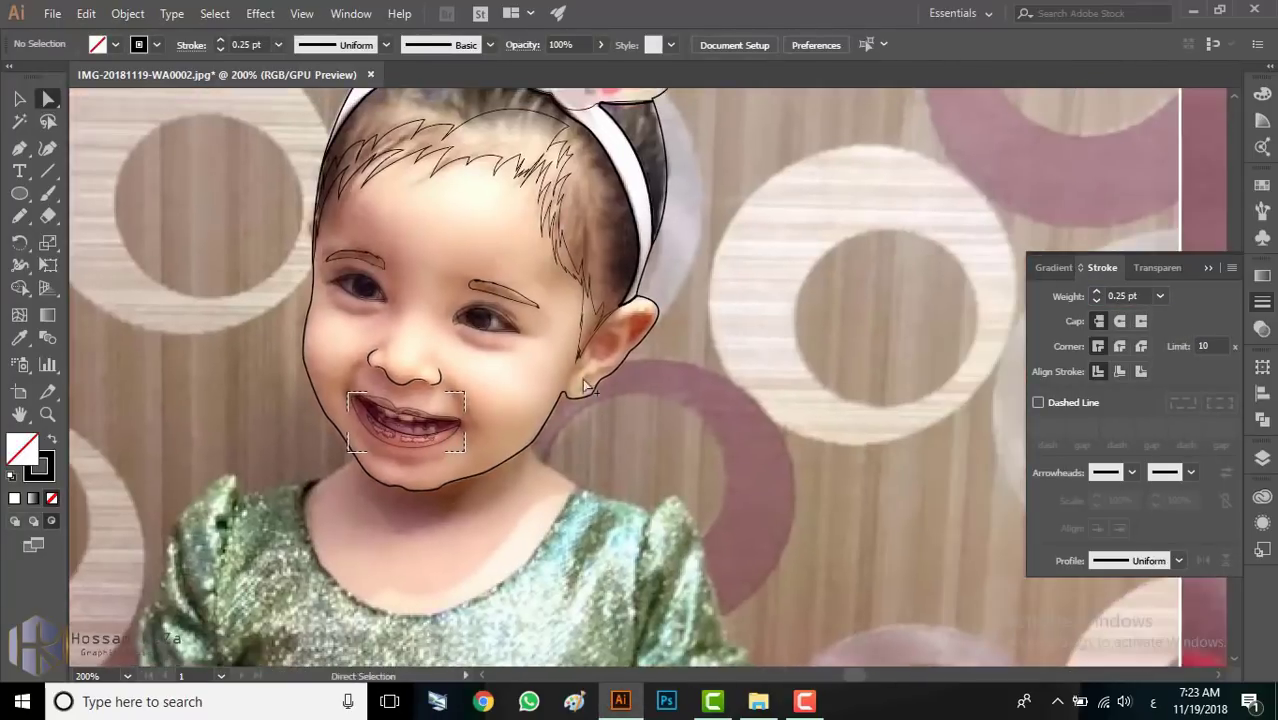
scroll(586, 385, up, 1)
key(p)
scroll(420, 325, up, 2)
scroll(470, 258, down, 1)
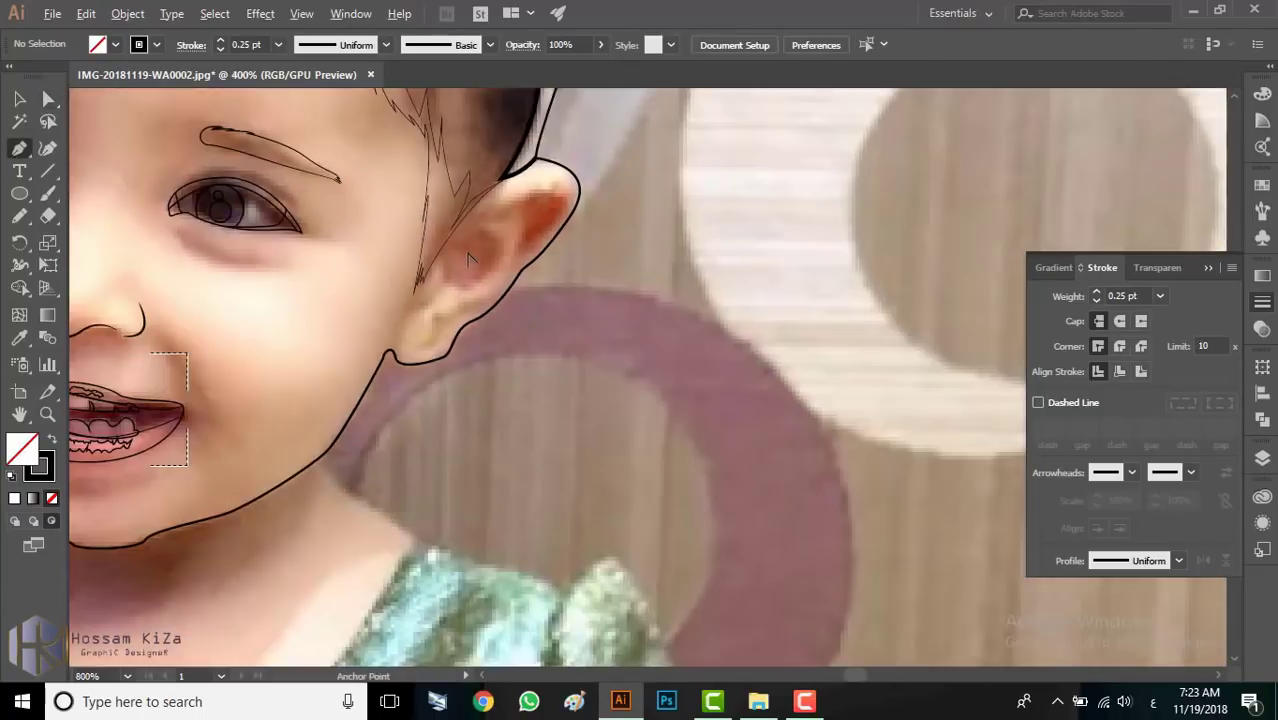
Step: Start an ear curve, undo it, and set a 0.5 pt tapered stroke
click(481, 223)
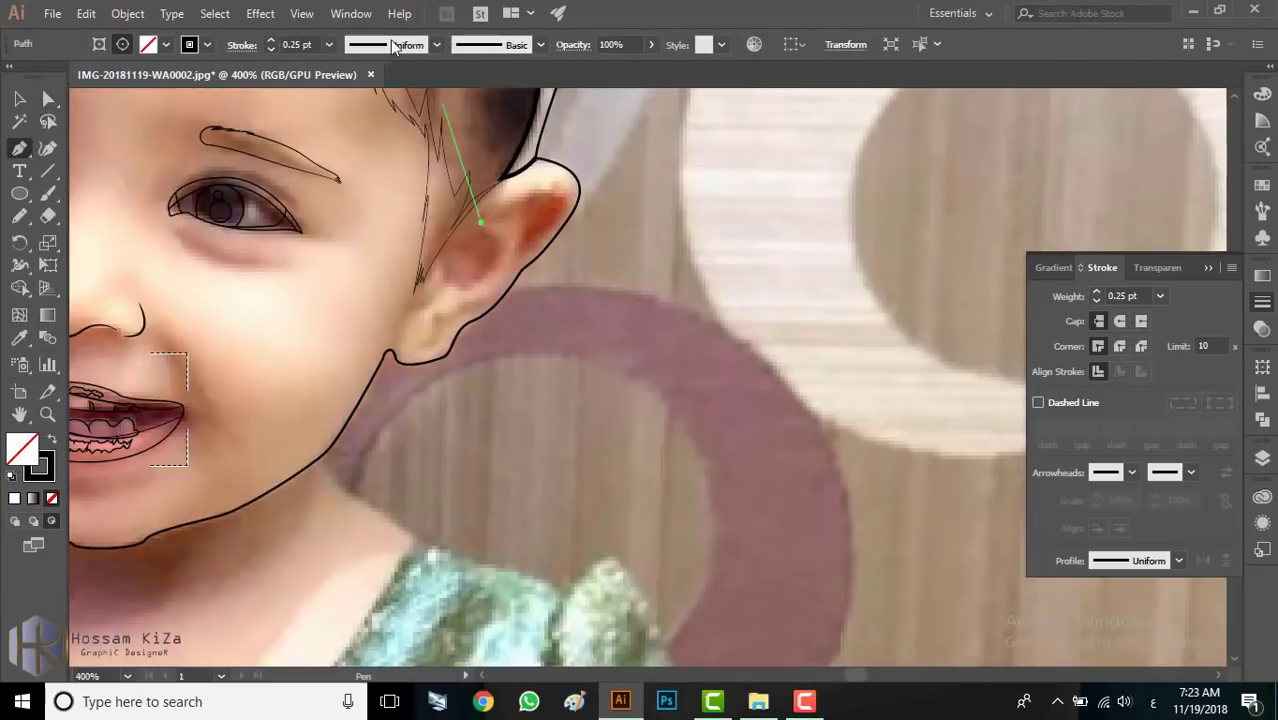
drag(565, 208, 558, 233)
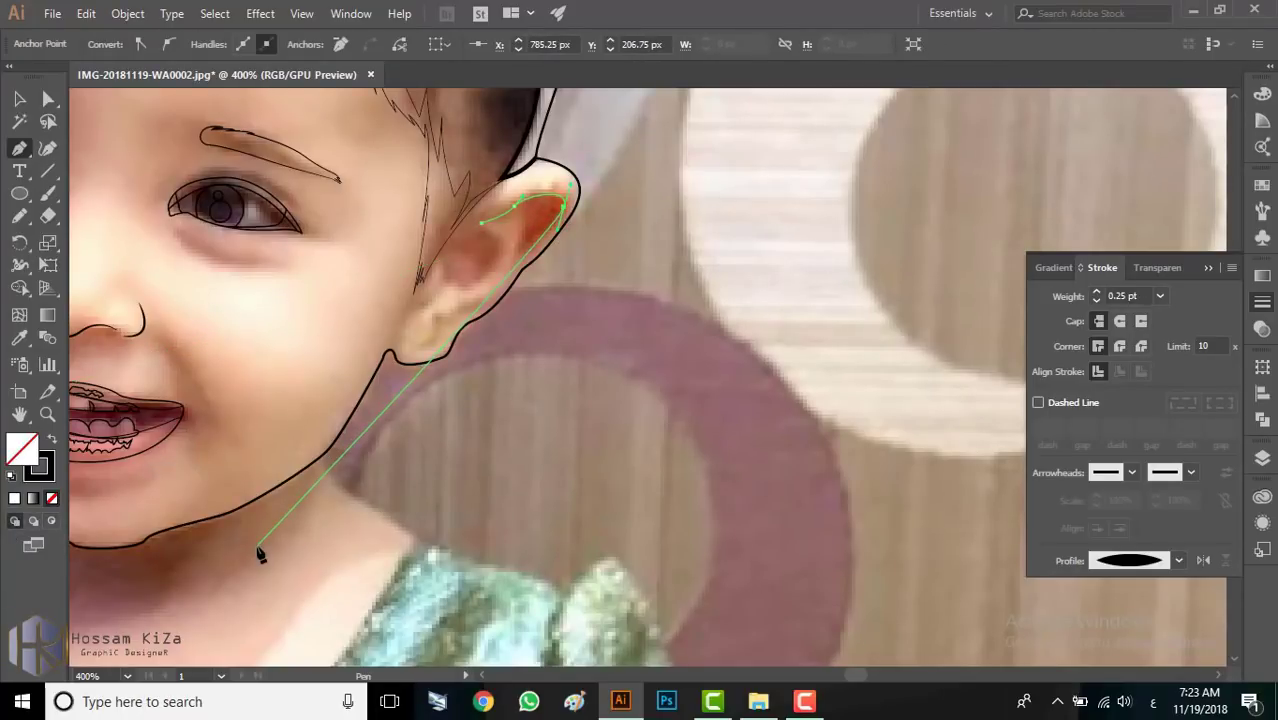
key(ctrl+z)
click(332, 45)
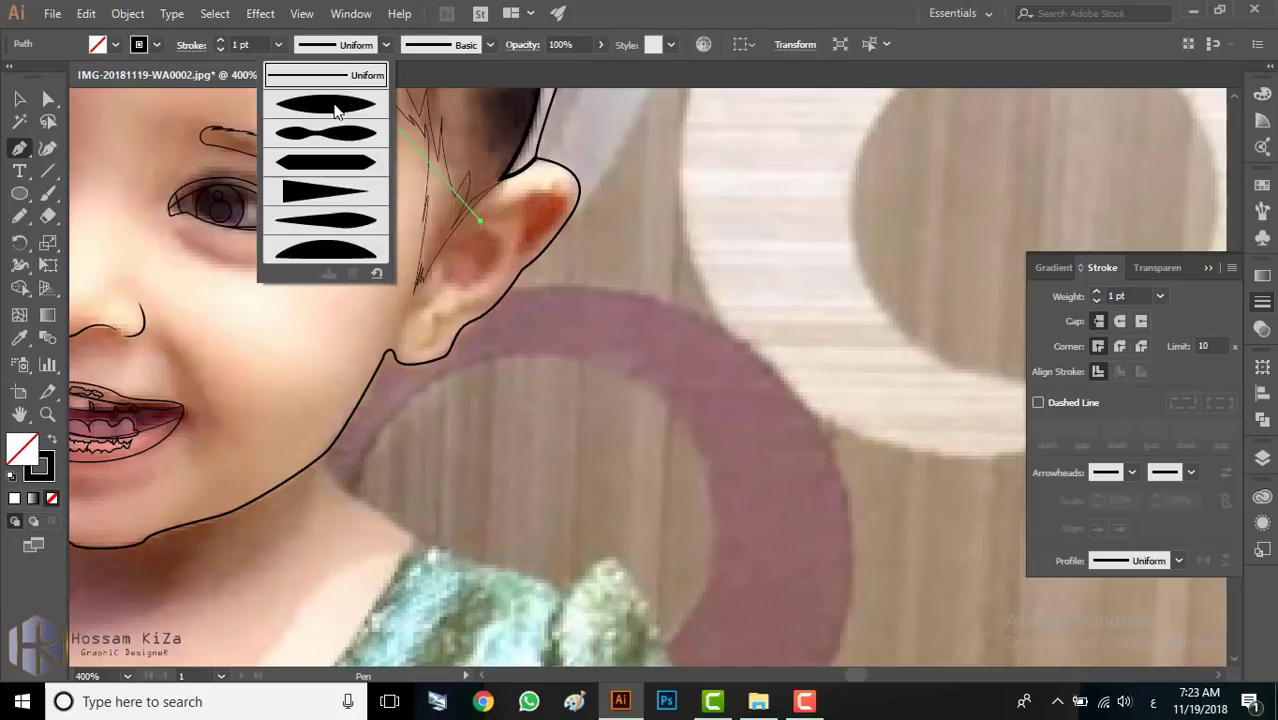
click(335, 118)
click(278, 44)
click(300, 100)
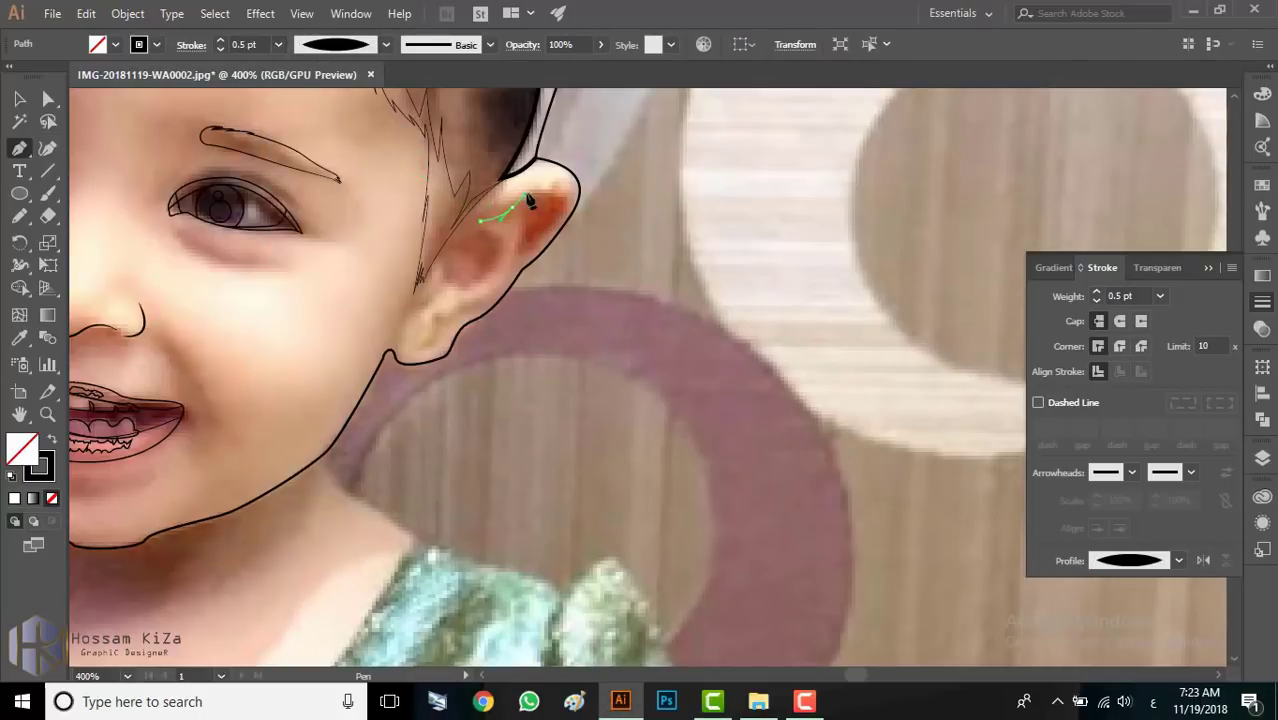
Step: Draw tapered curves along the top of the ear, inside the ear and at the earlobe
mouse_move(557, 200)
mouse_down()
mouse_move(556, 238)
mouse_move(523, 268)
mouse_up()
ctrl+click(484, 248)
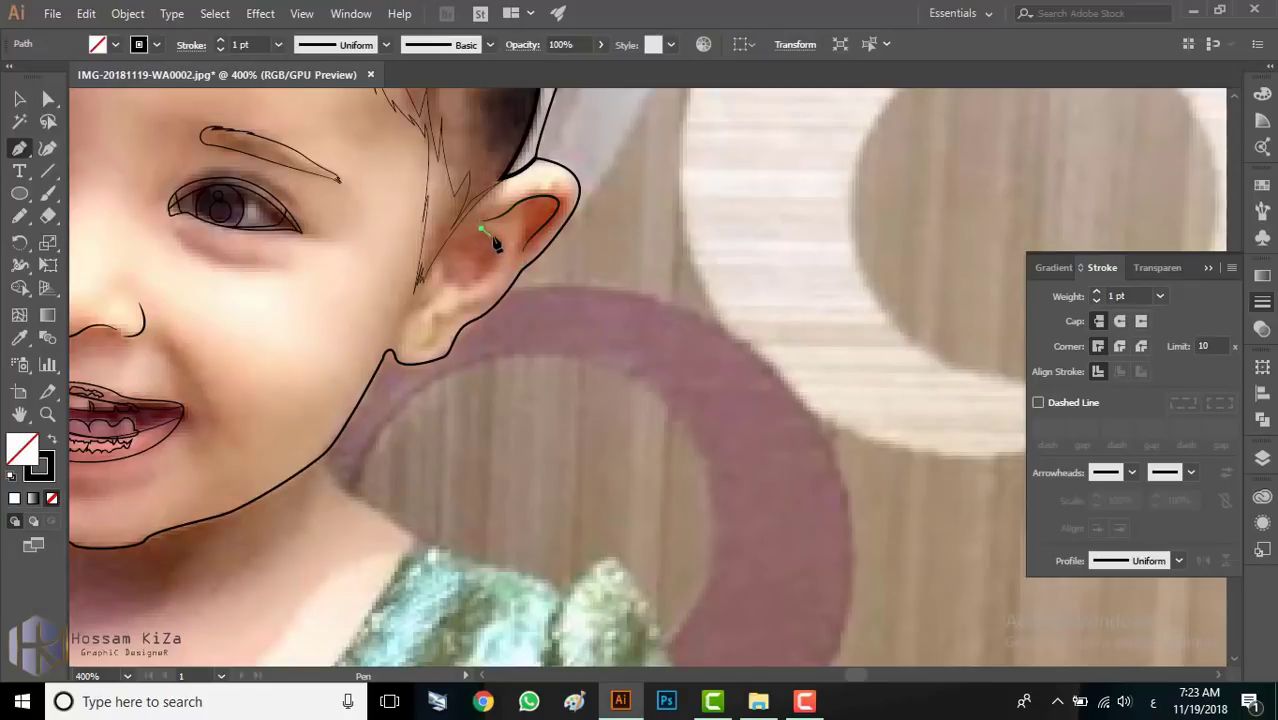
mouse_move(482, 228)
mouse_down()
mouse_move(499, 262)
mouse_move(438, 320)
mouse_up()
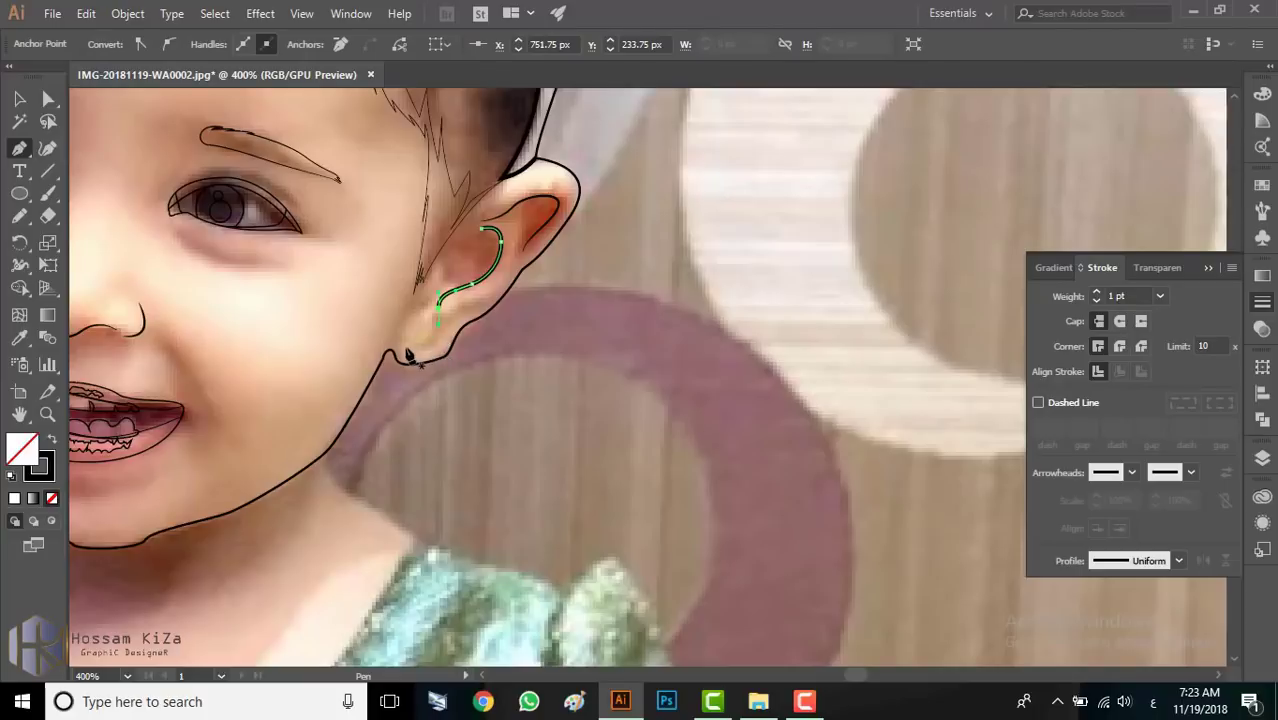
ctrl+click(415, 355)
click(408, 344)
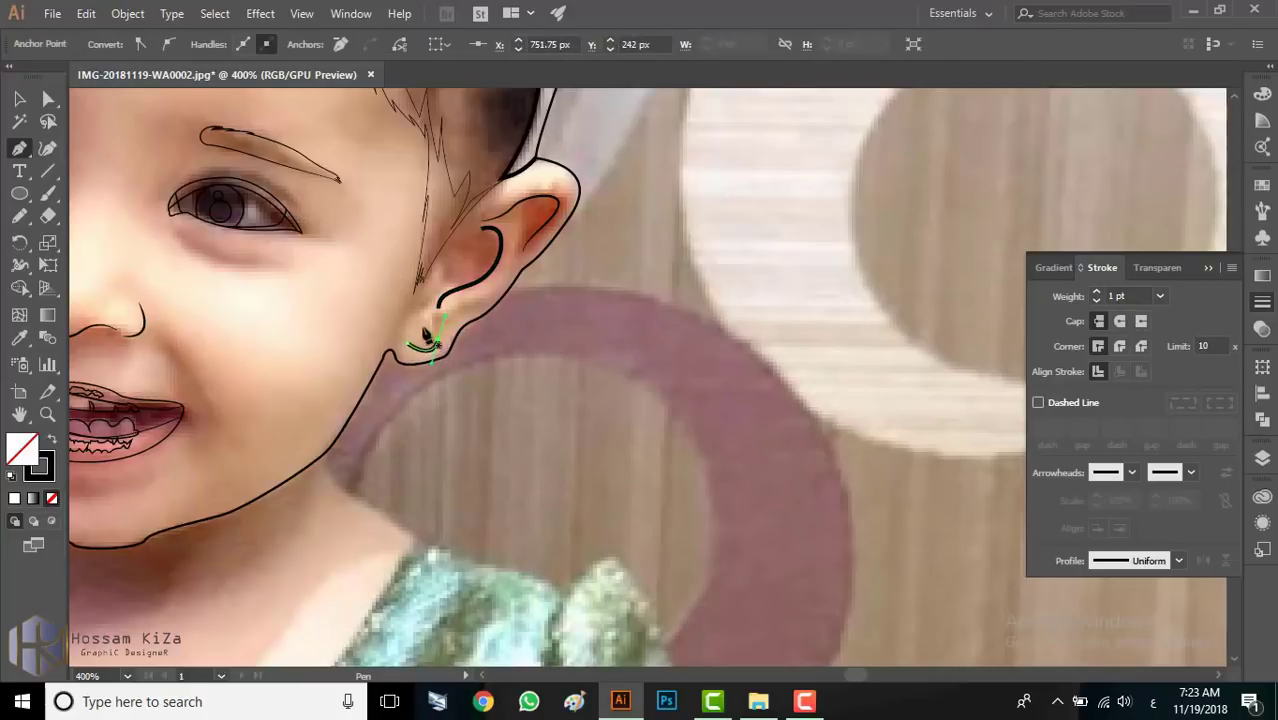
drag(437, 265, 430, 330)
click(499, 184)
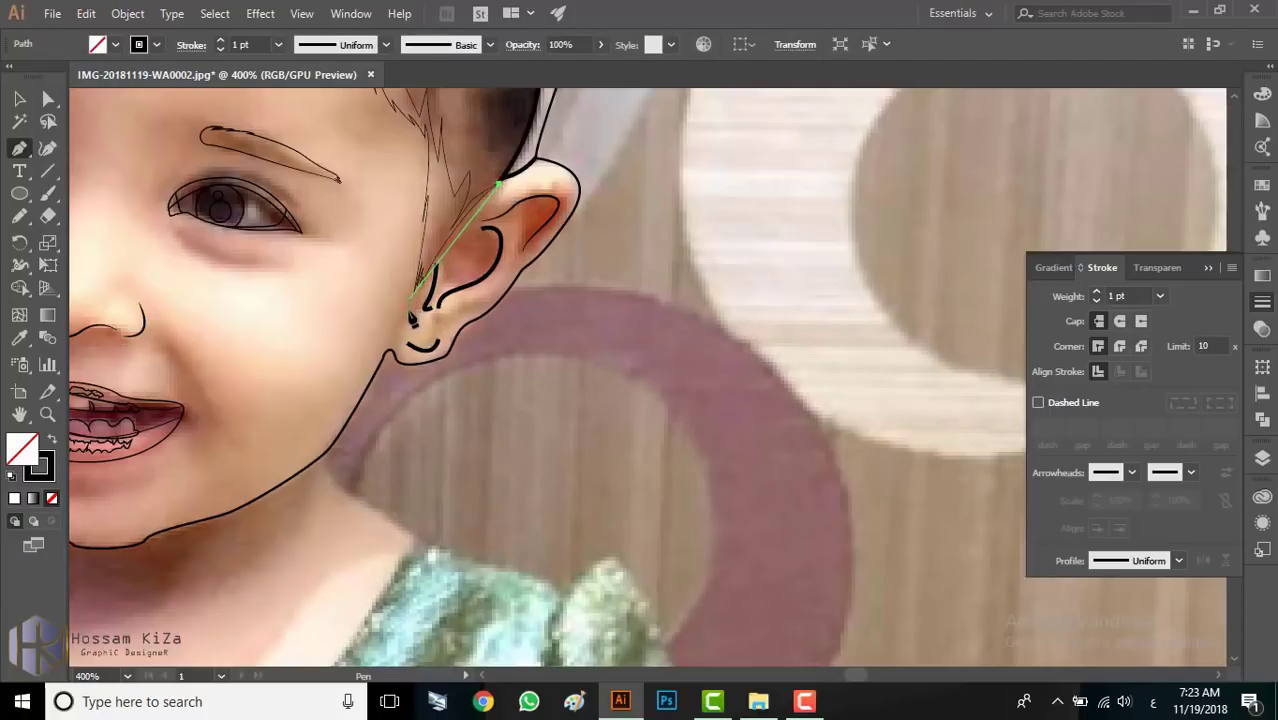
ctrl+click(176, 283)
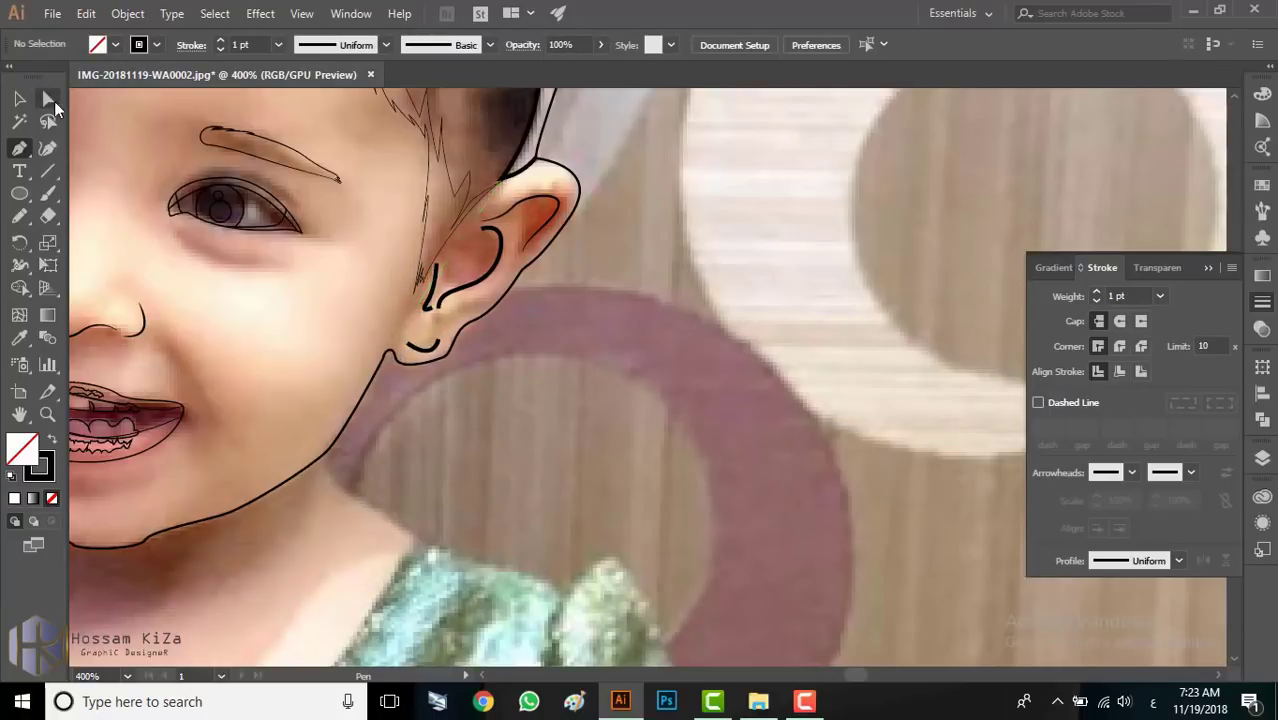
Step: Select part of the face outline near the ear
click(54, 101)
click(342, 434)
drag(618, 552, 0, 200)
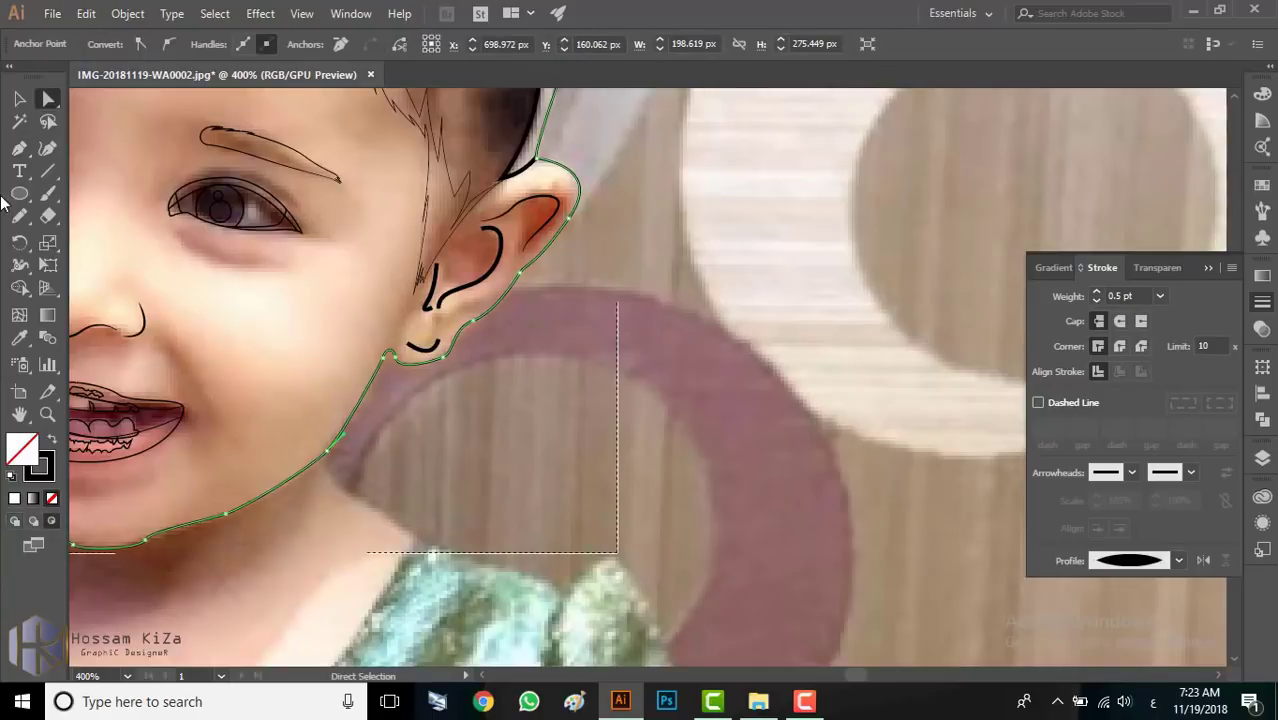
click(19, 148)
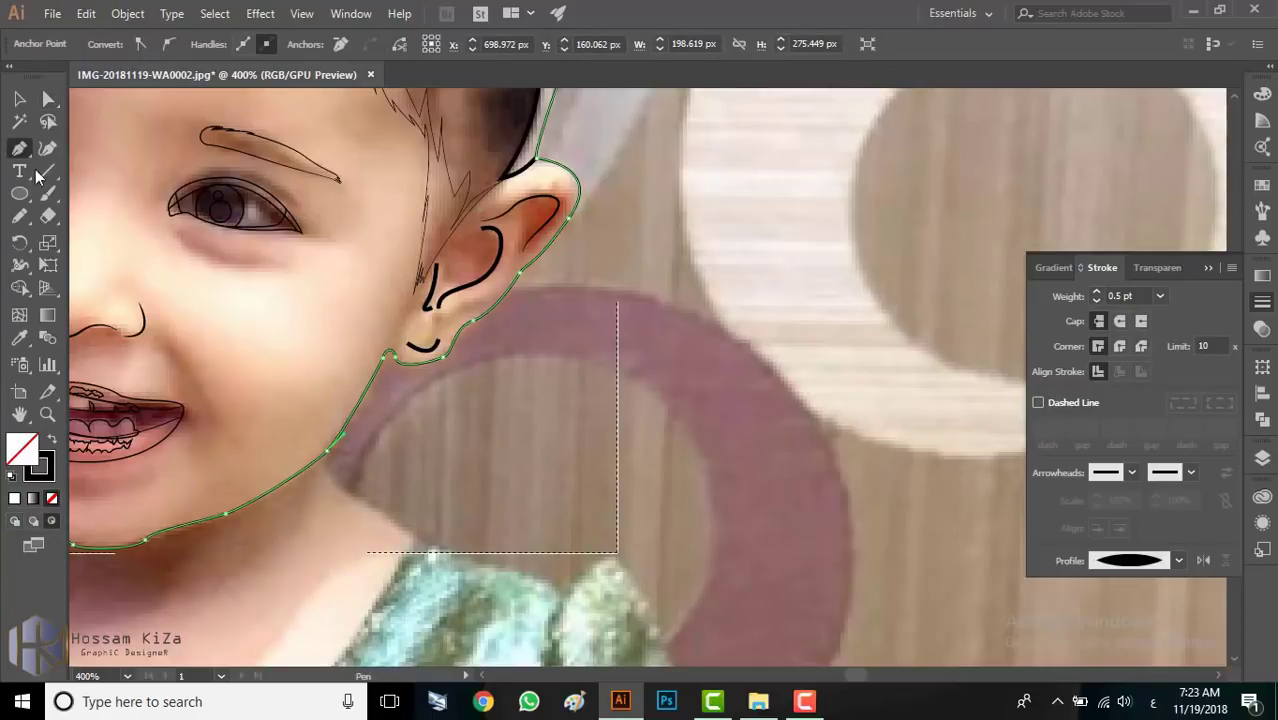
Step: Draw a 0.5 pt tapered line from the hair down the ear front toward the jaw
click(557, 145)
drag(466, 212, 459, 233)
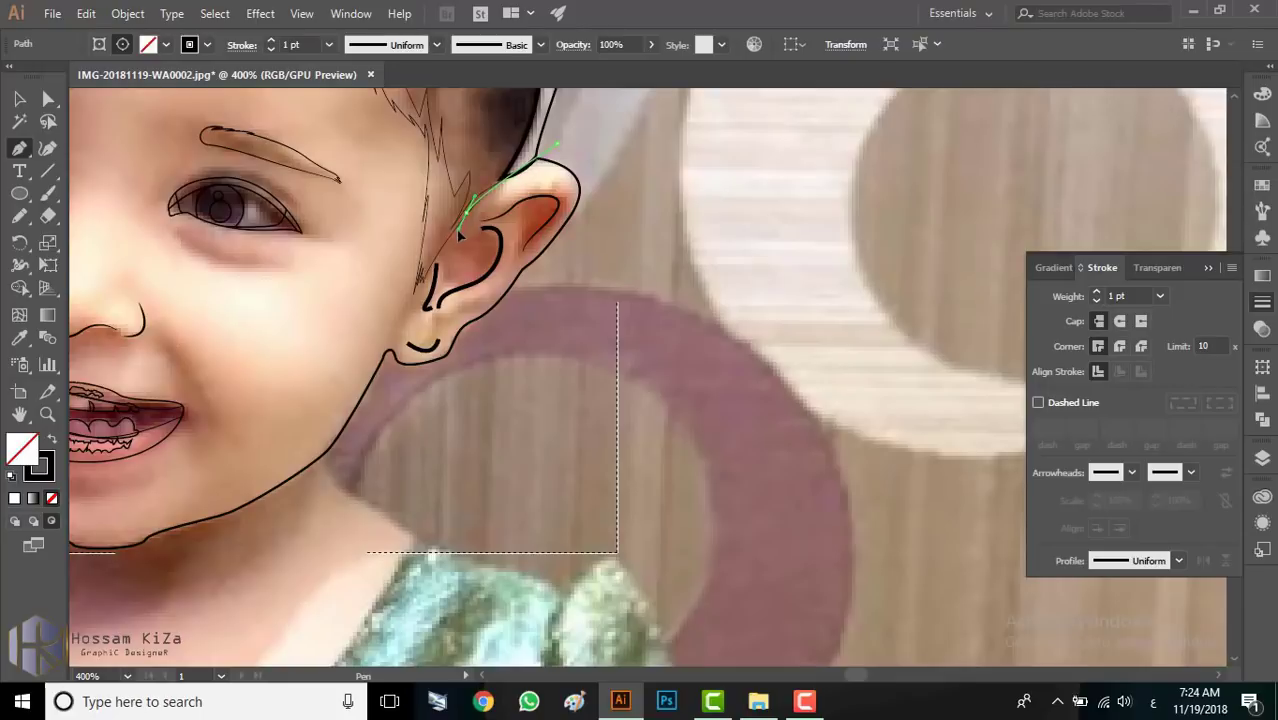
drag(386, 352, 385, 390)
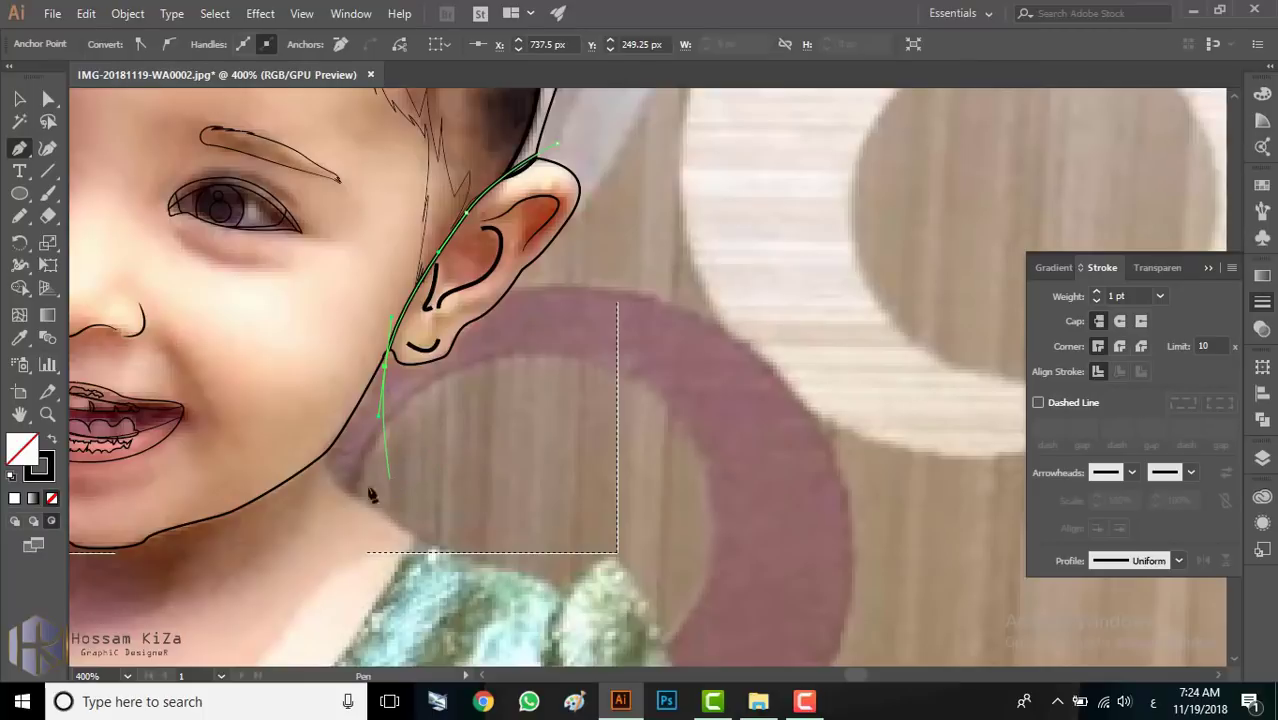
key(a)
click(1161, 296)
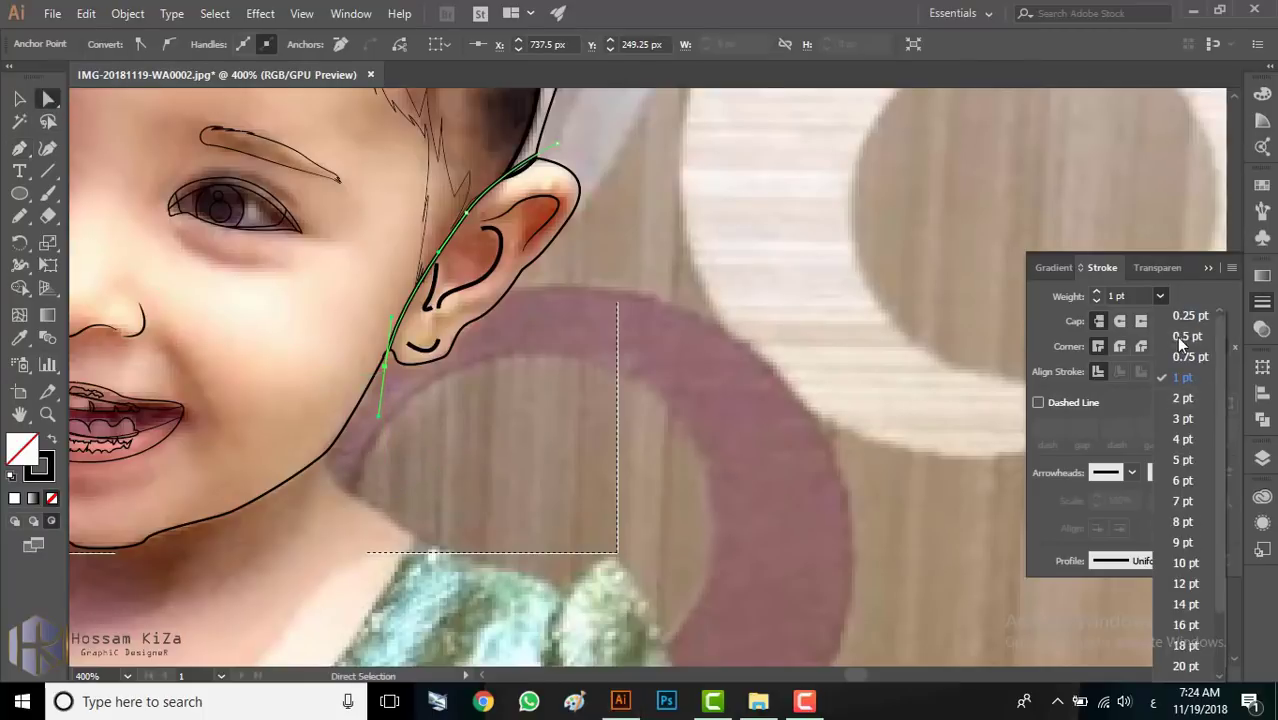
click(1182, 335)
click(1129, 562)
click(1118, 400)
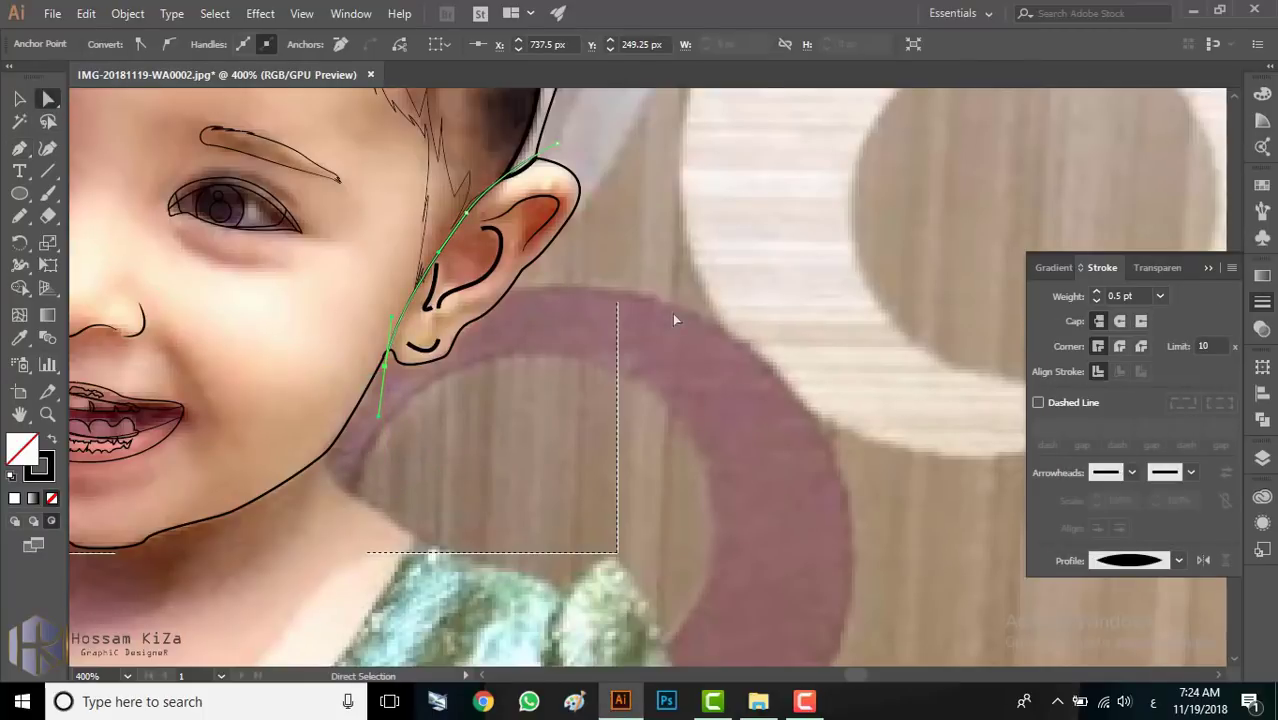
click(640, 335)
scroll(640, 335, down, 1)
scroll(640, 335, down, 1)
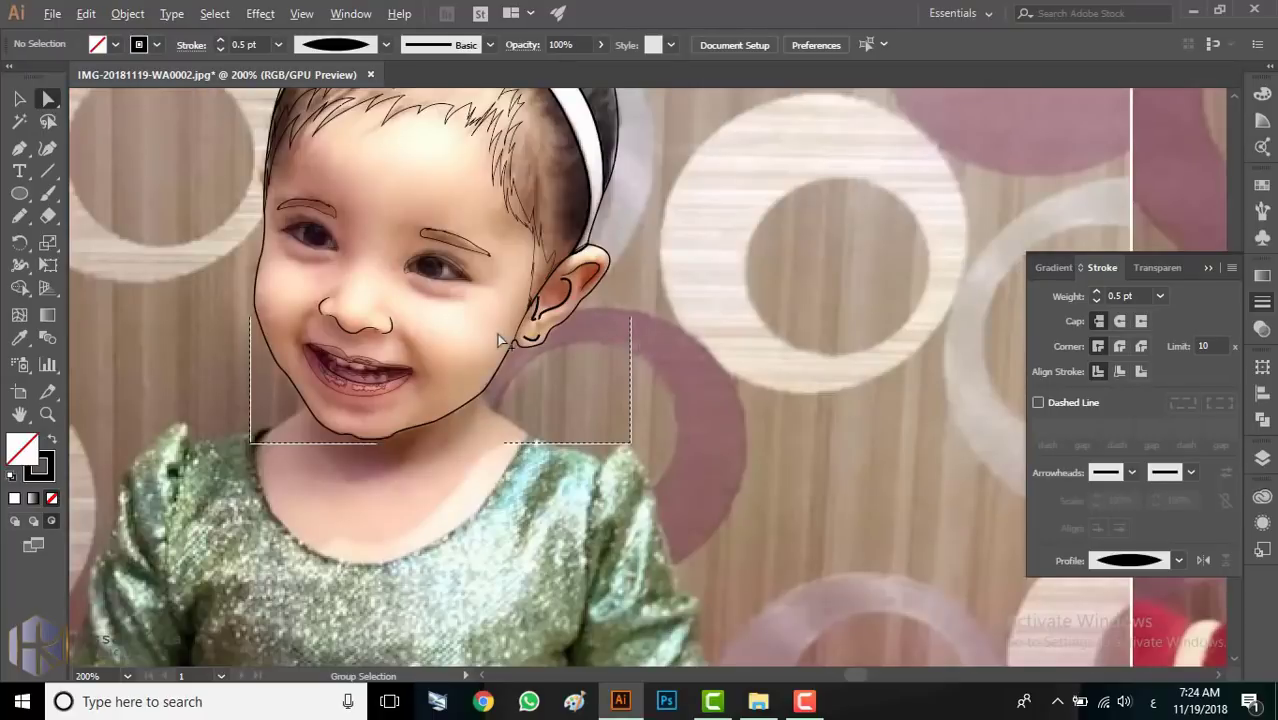
Step: Fill the face outline with the skin tone sampled from the photo using the Eyedropper
scroll(500, 342, down, 2)
scroll(433, 330, up, 1)
scroll(467, 380, up, 1)
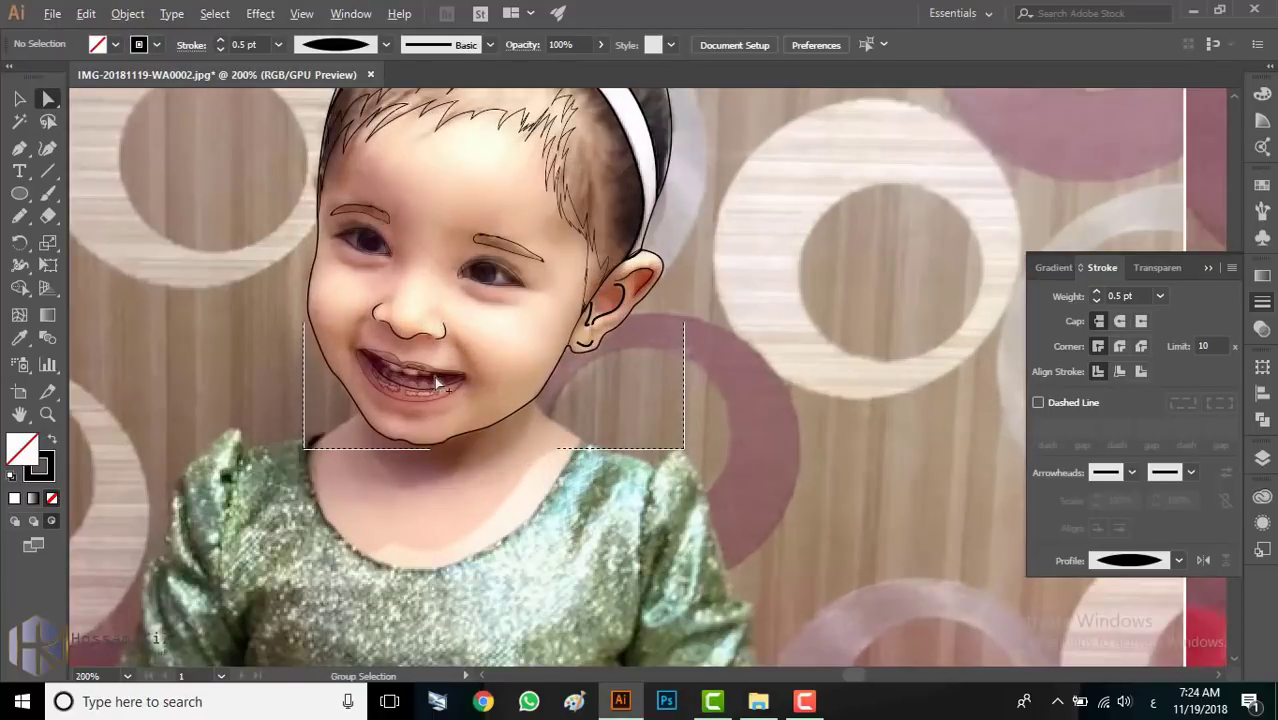
scroll(431, 376, down, 2)
scroll(431, 376, down, 1)
scroll(472, 390, up, 3)
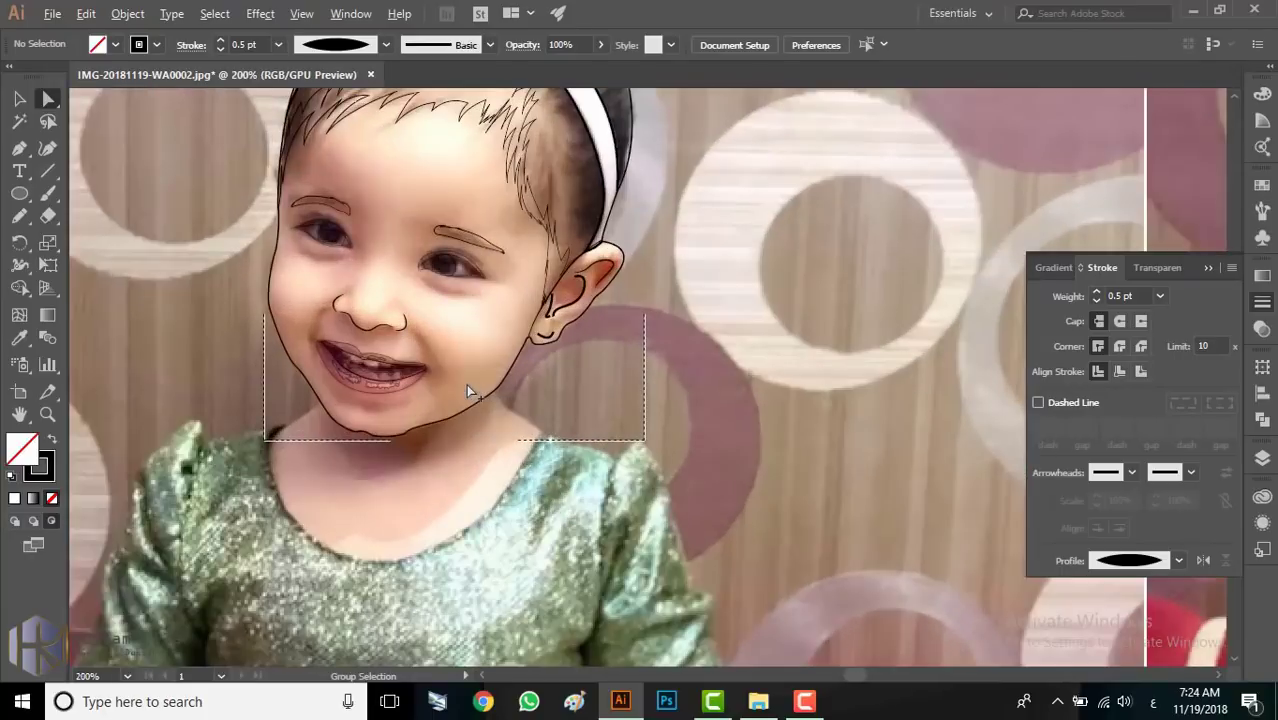
scroll(477, 384, up, 1)
click(507, 385)
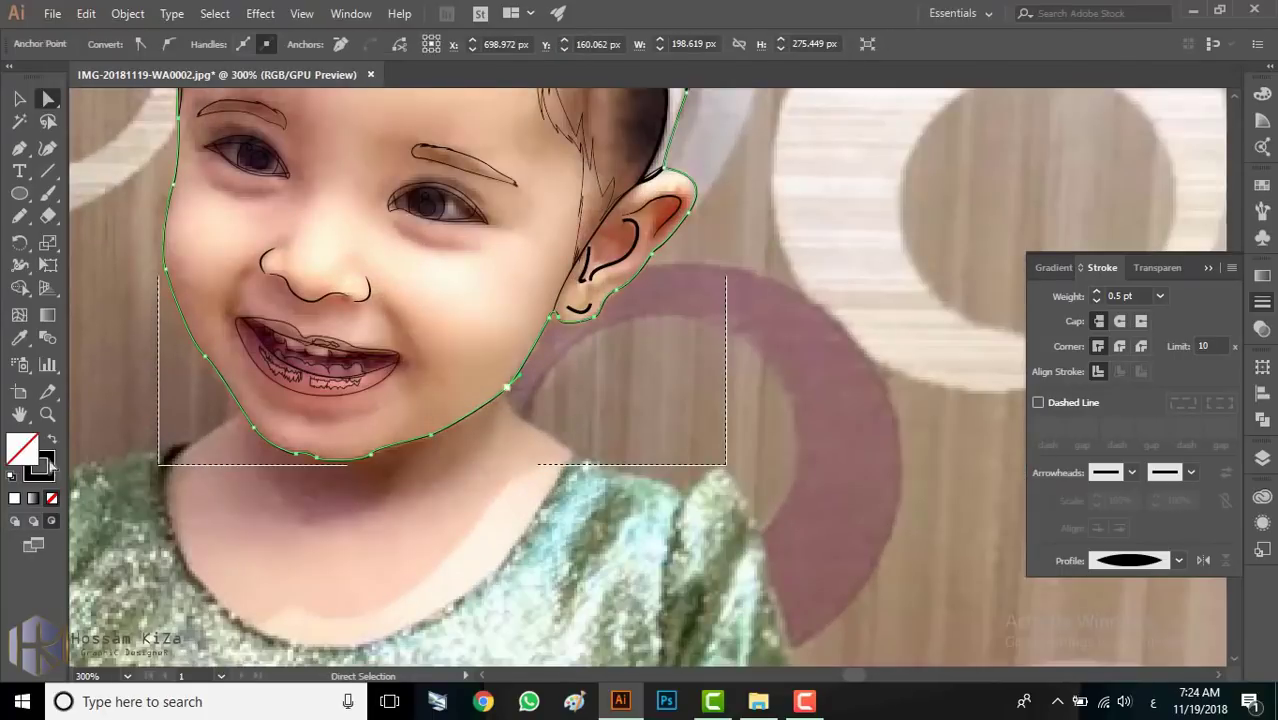
click(19, 338)
click(410, 306)
Step: Deselect the face and pan around to review the coloured portrait
scroll(360, 376, down, 1)
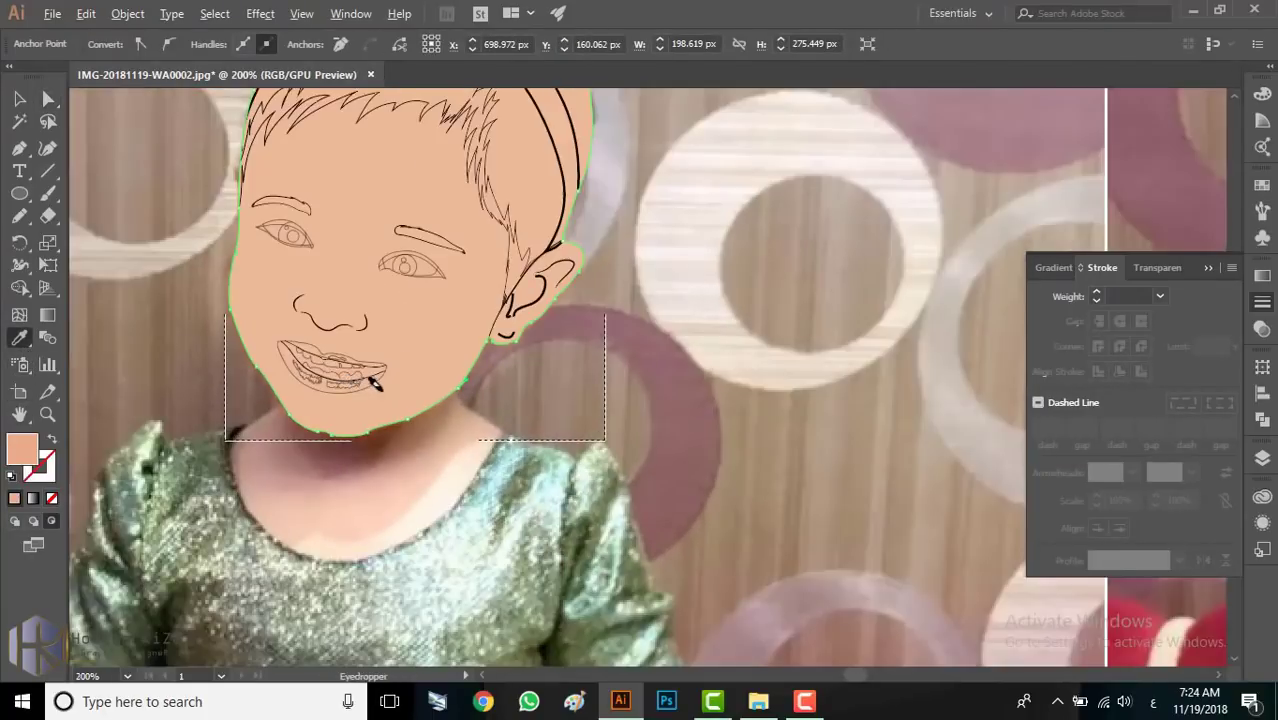
scroll(371, 371, down, 1)
key(a)
click(154, 215)
scroll(295, 409, up, 2)
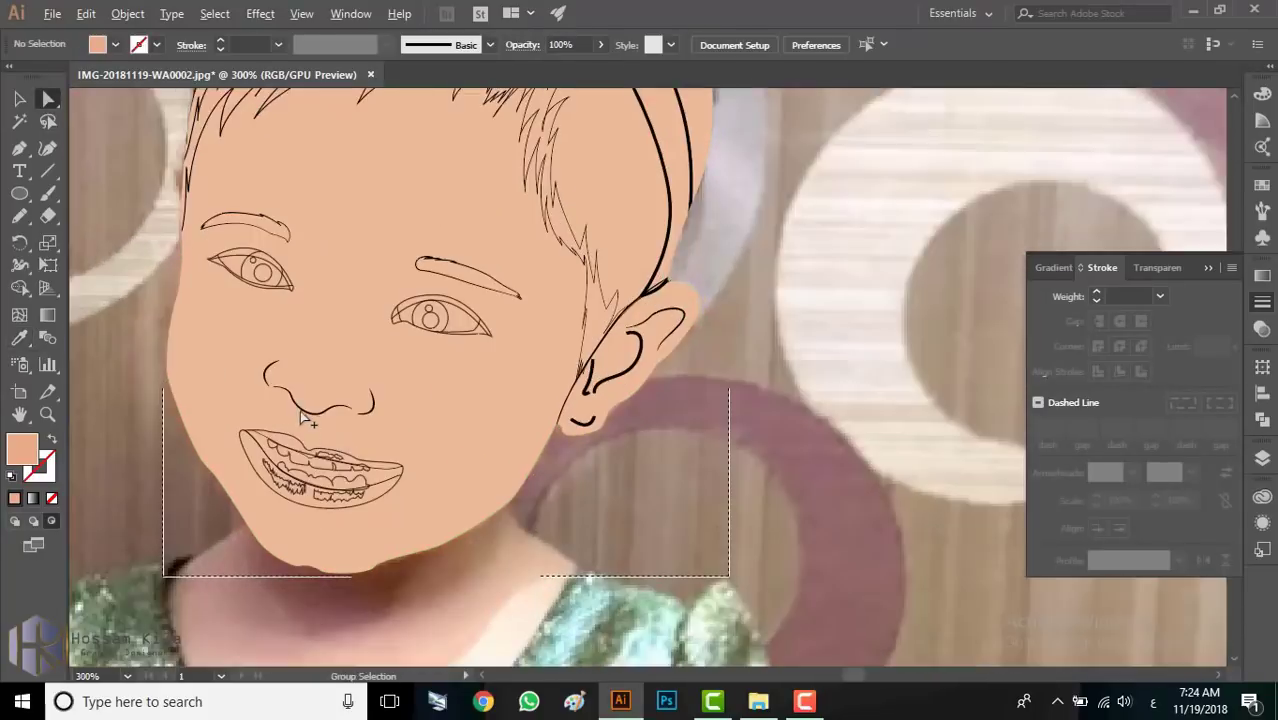
scroll(295, 409, up, 1)
scroll(295, 409, down, 2)
scroll(300, 420, down, 1)
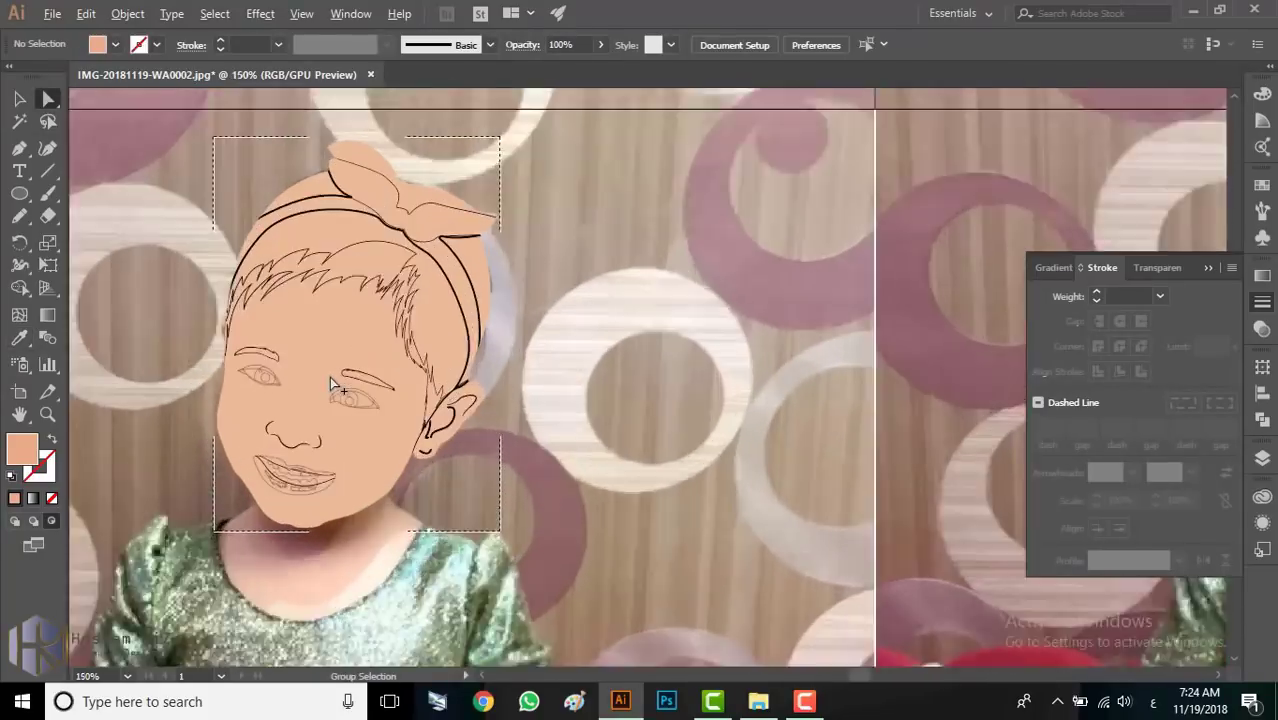
scroll(329, 376, down, 2)
scroll(383, 458, up, 1)
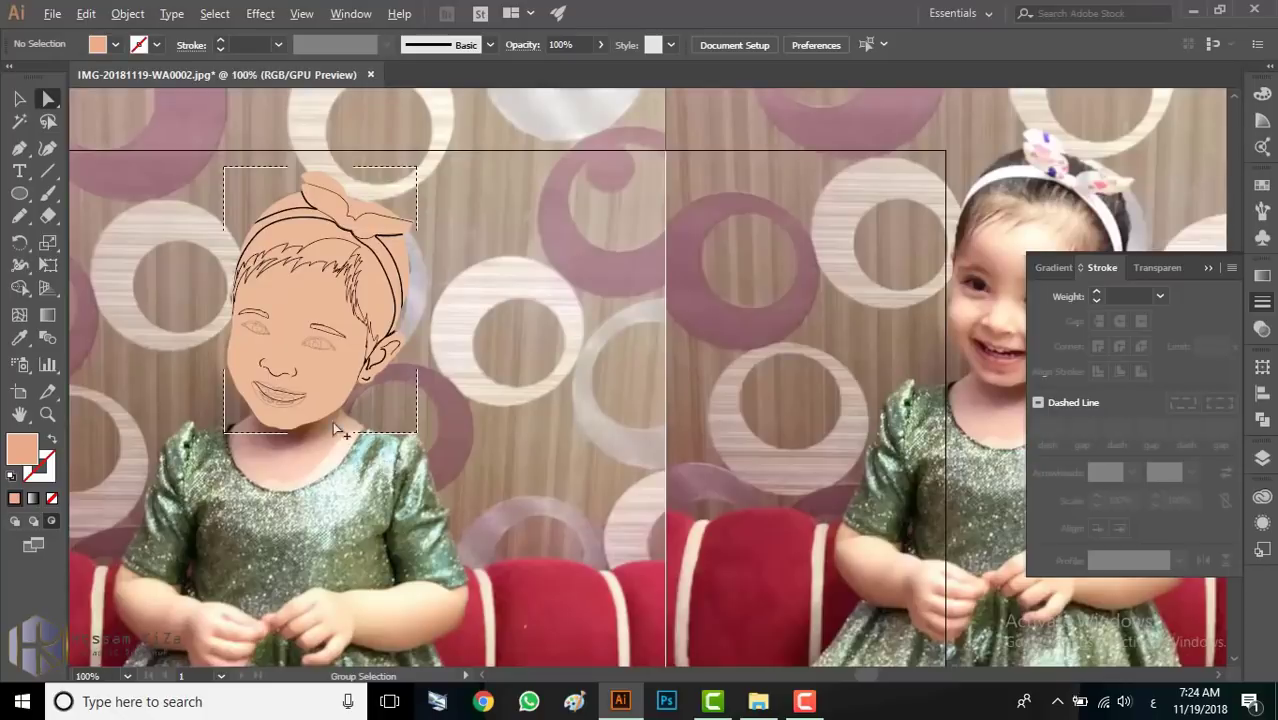
scroll(335, 428, up, 1)
scroll(310, 416, up, 1)
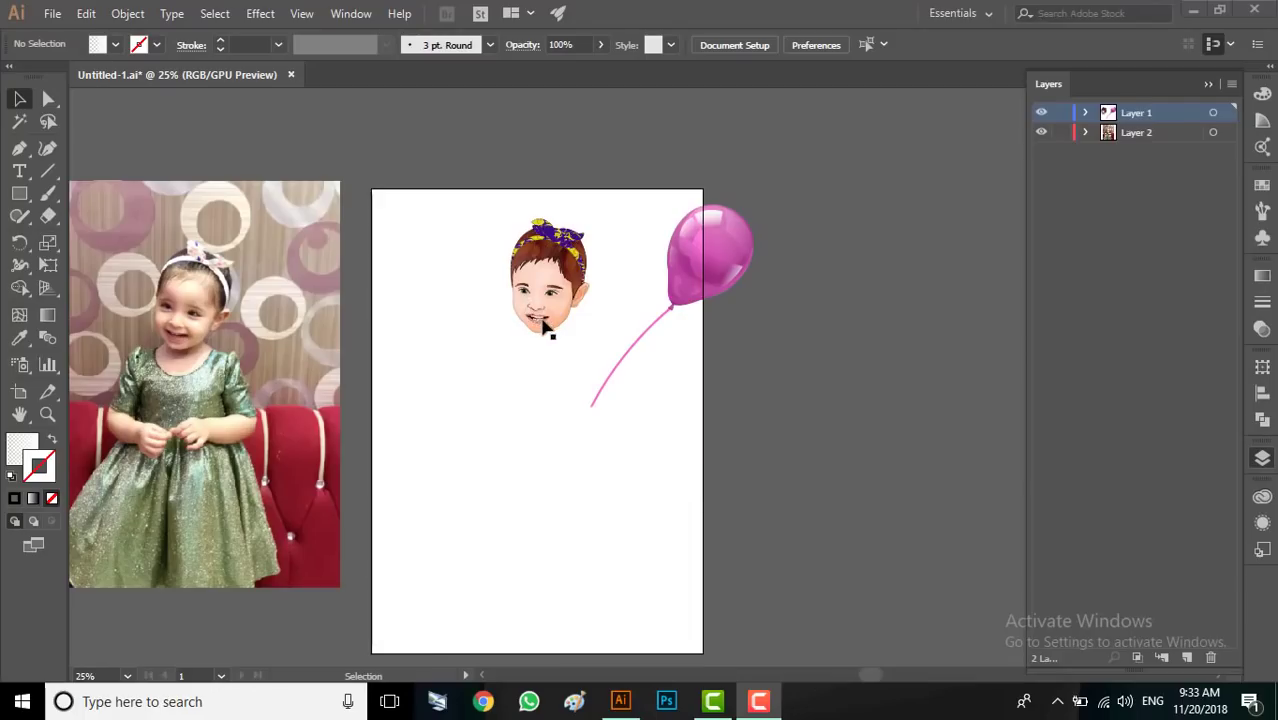
scroll(555, 325, up, 1)
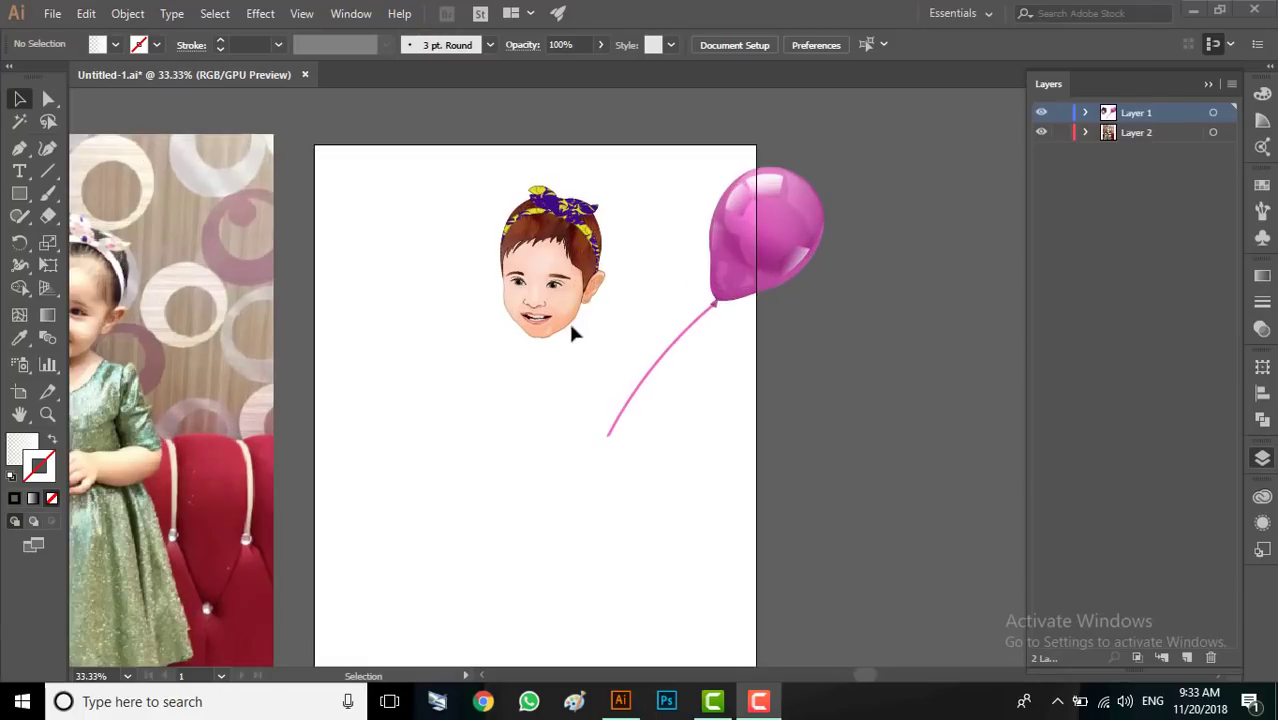
scroll(568, 320, up, 1)
scroll(647, 218, down, 2)
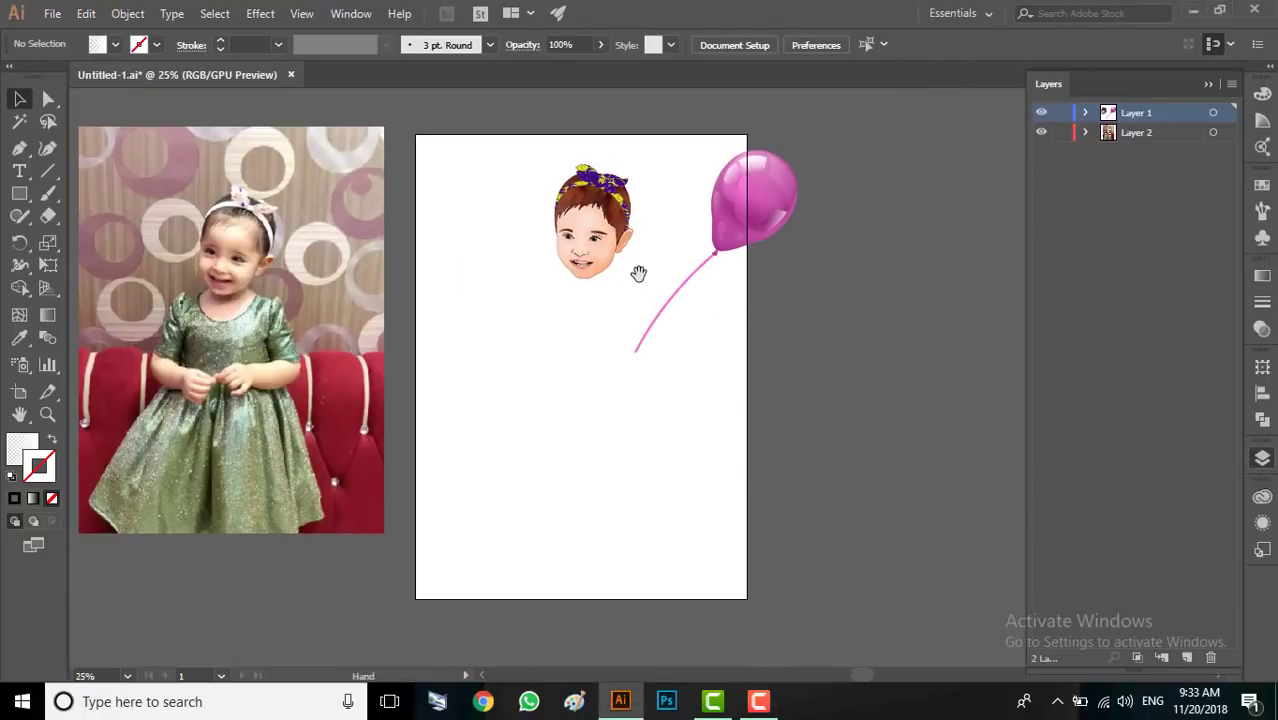
scroll(638, 272, up, 1)
click(590, 195)
click(545, 308)
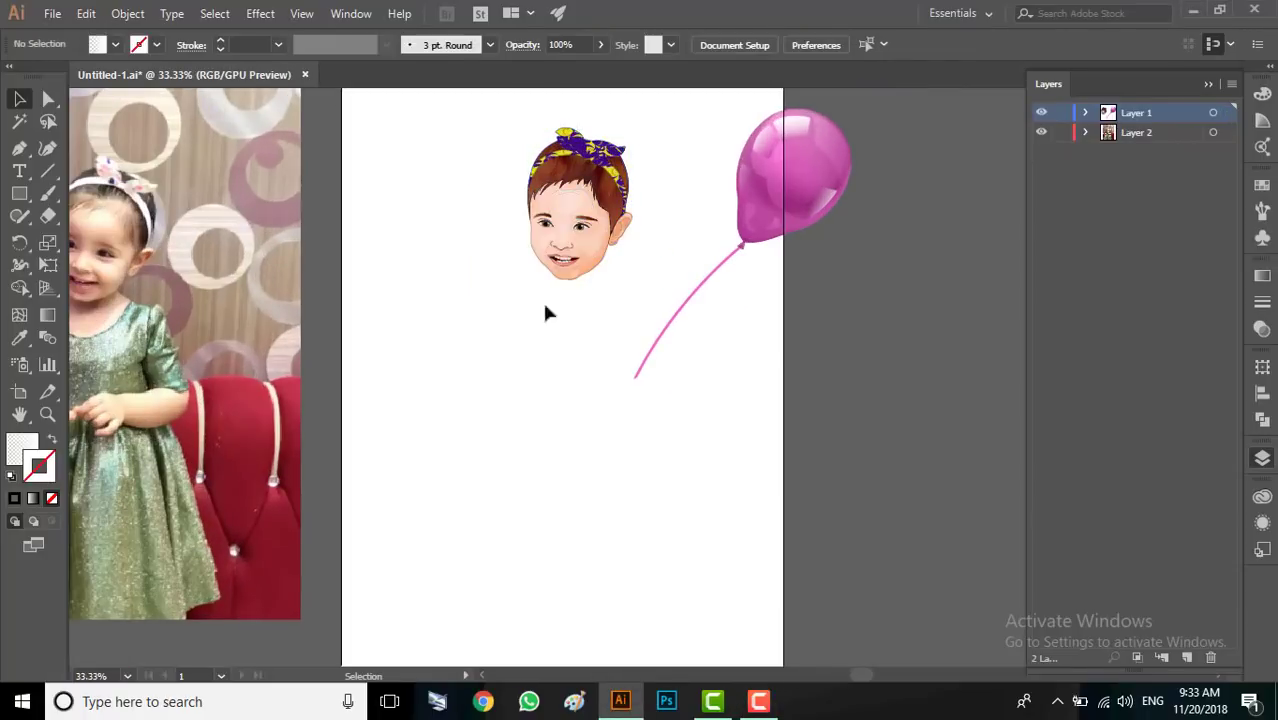
click(586, 198)
right_click(585, 200)
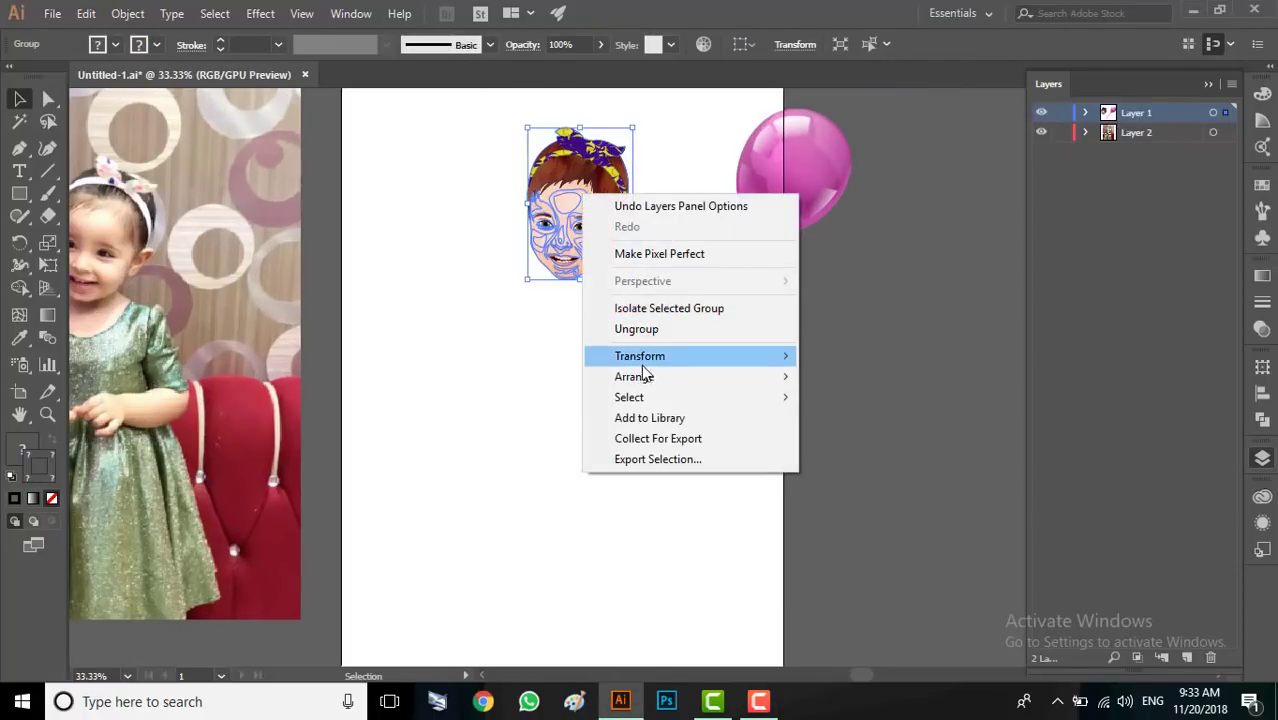
click(640, 330)
right_click(596, 238)
click(636, 332)
click(528, 365)
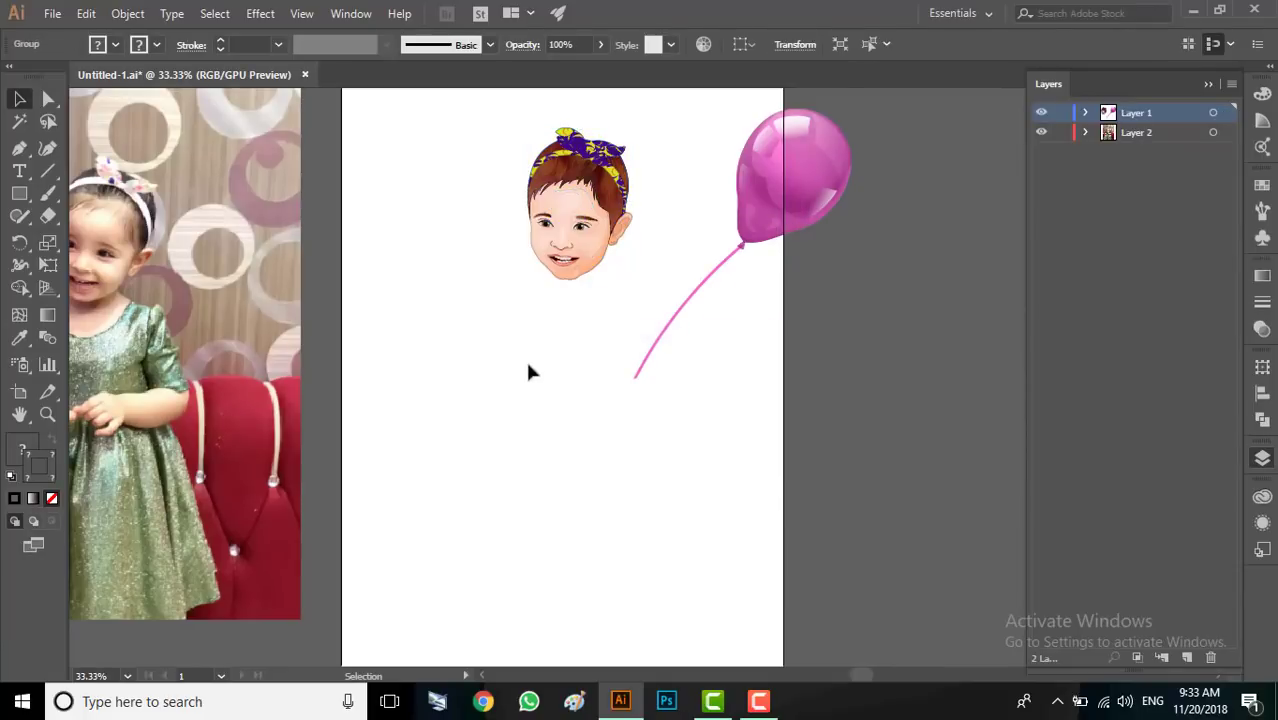
click(52, 14)
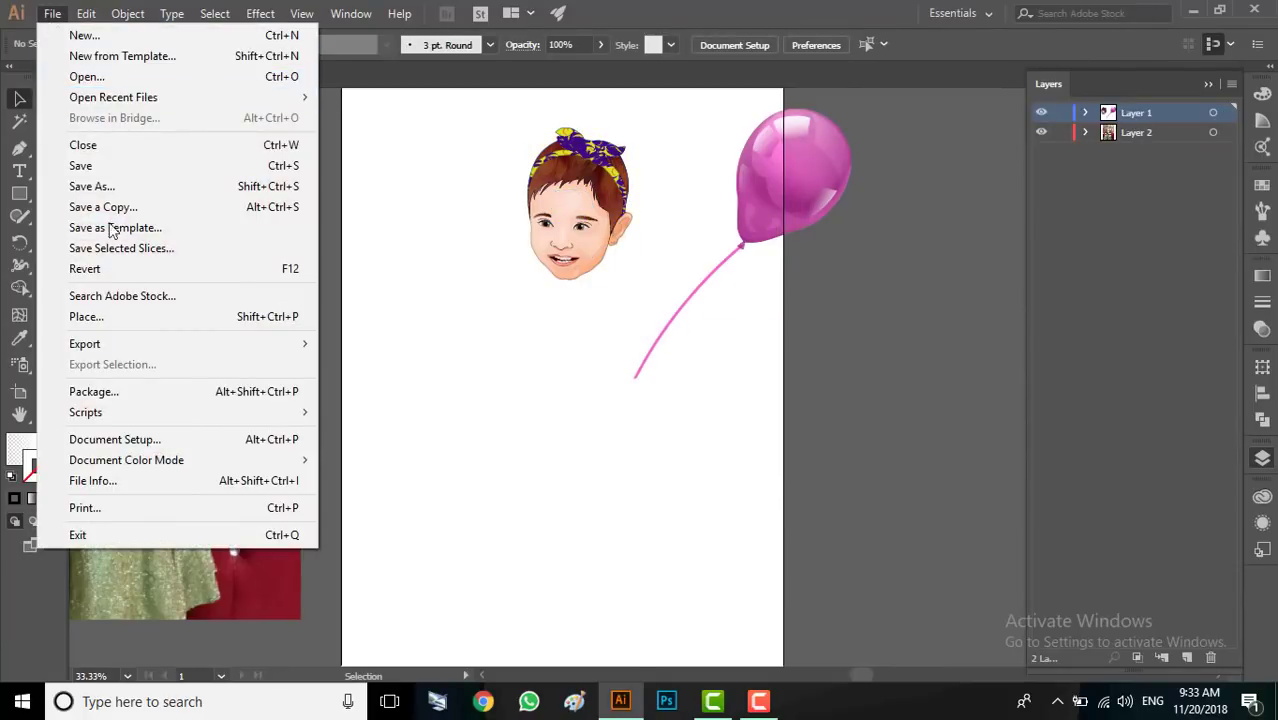
Step: Open girl-cartoon-png-7.ai from the File > Open dialog
click(125, 80)
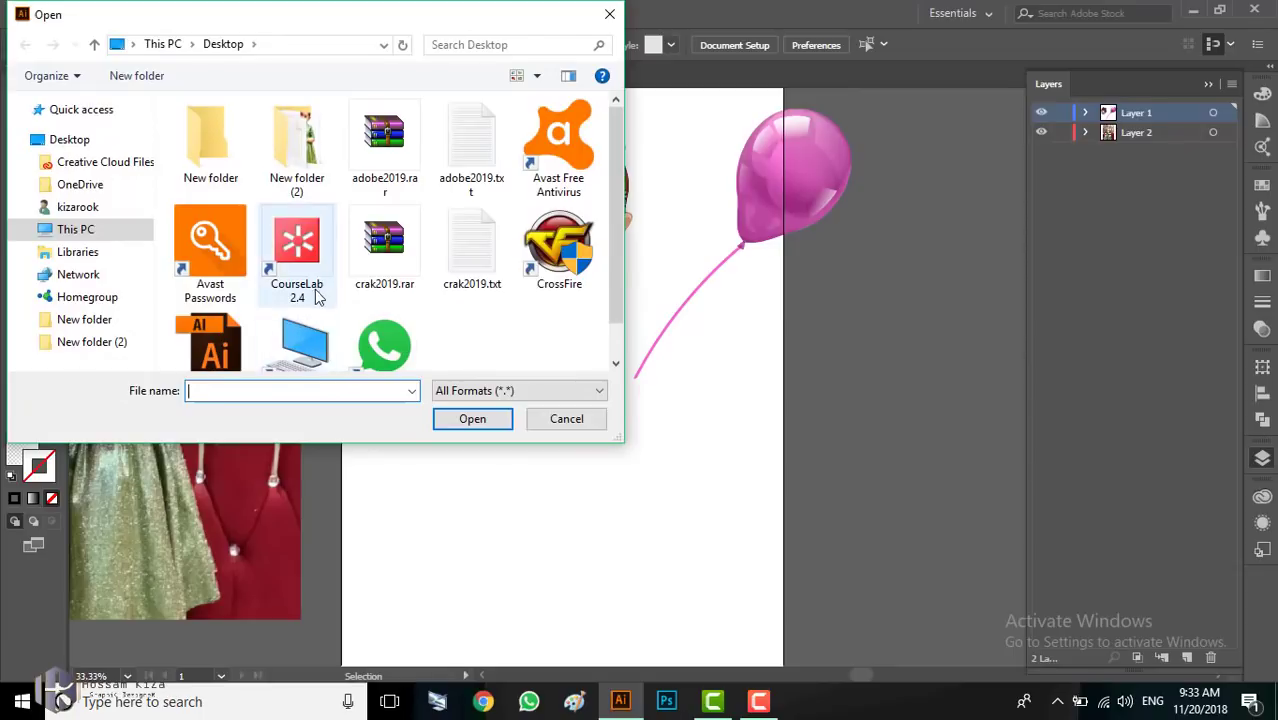
scroll(318, 298, down, 1)
double_click(212, 318)
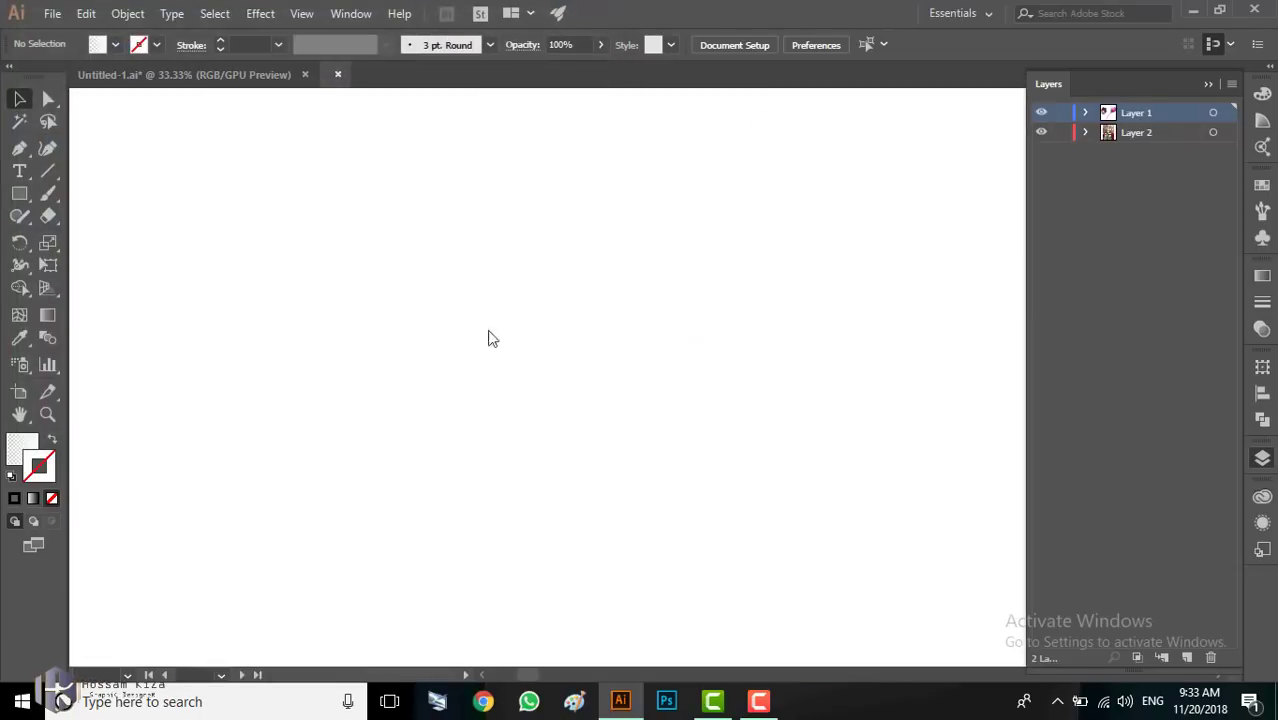
scroll(482, 317, up, 1)
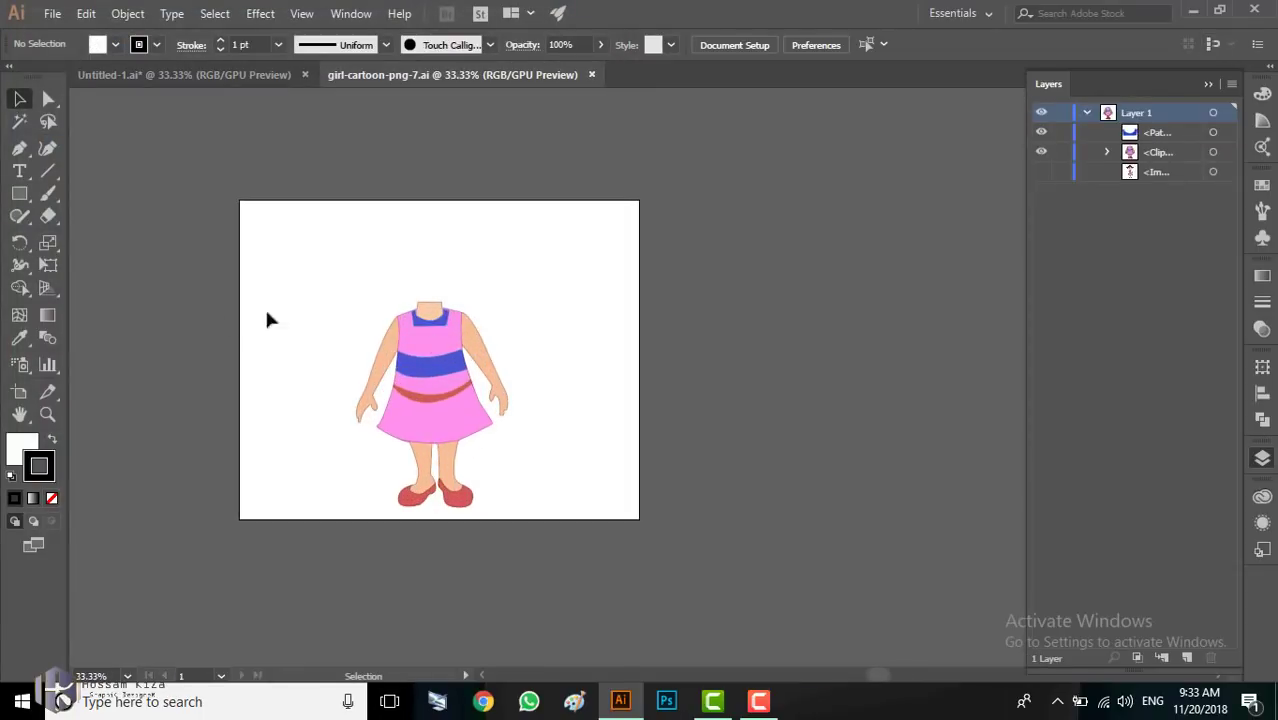
Step: In Untitled-1.ai, ungroup and then regroup the face artwork
click(1086, 113)
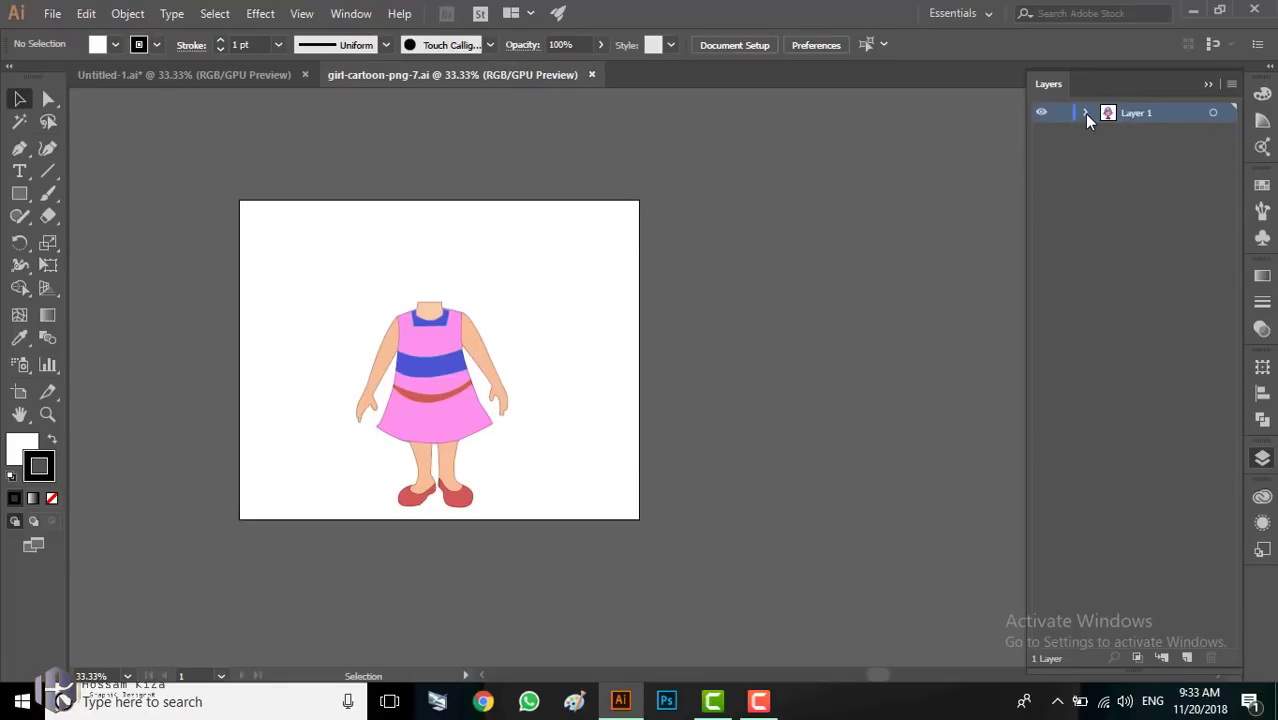
click(1085, 113)
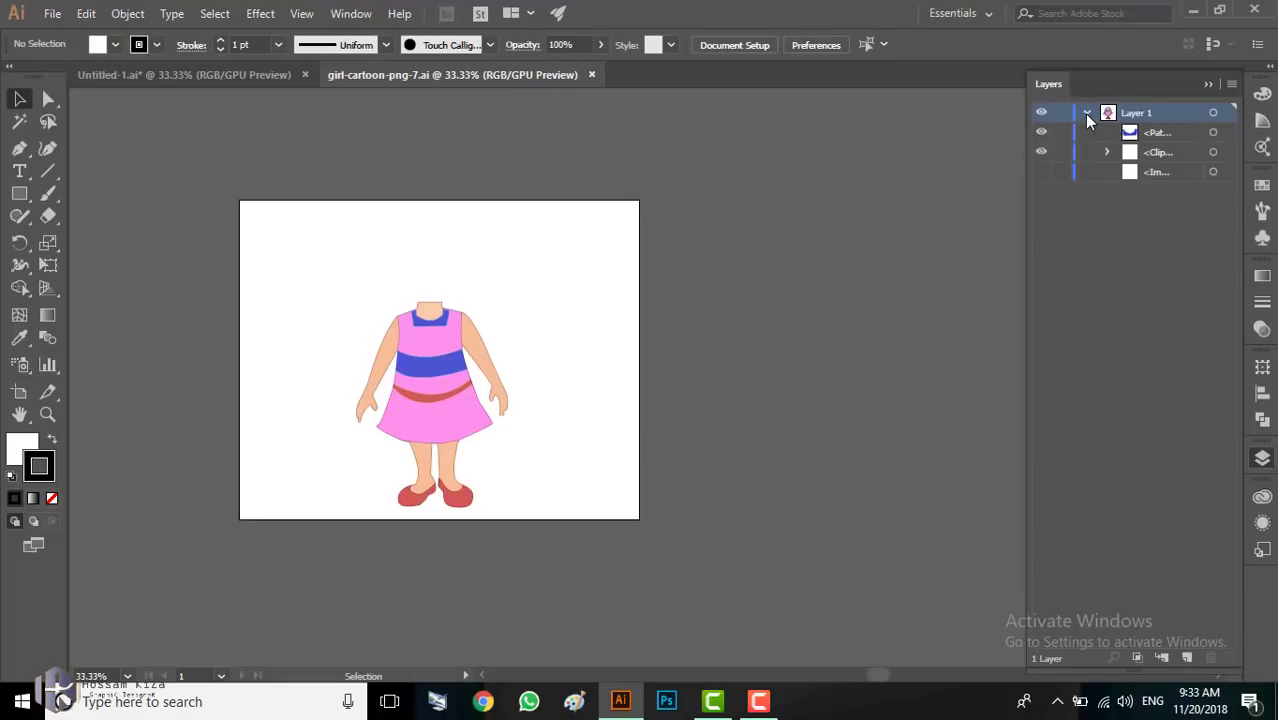
click(281, 75)
click(567, 205)
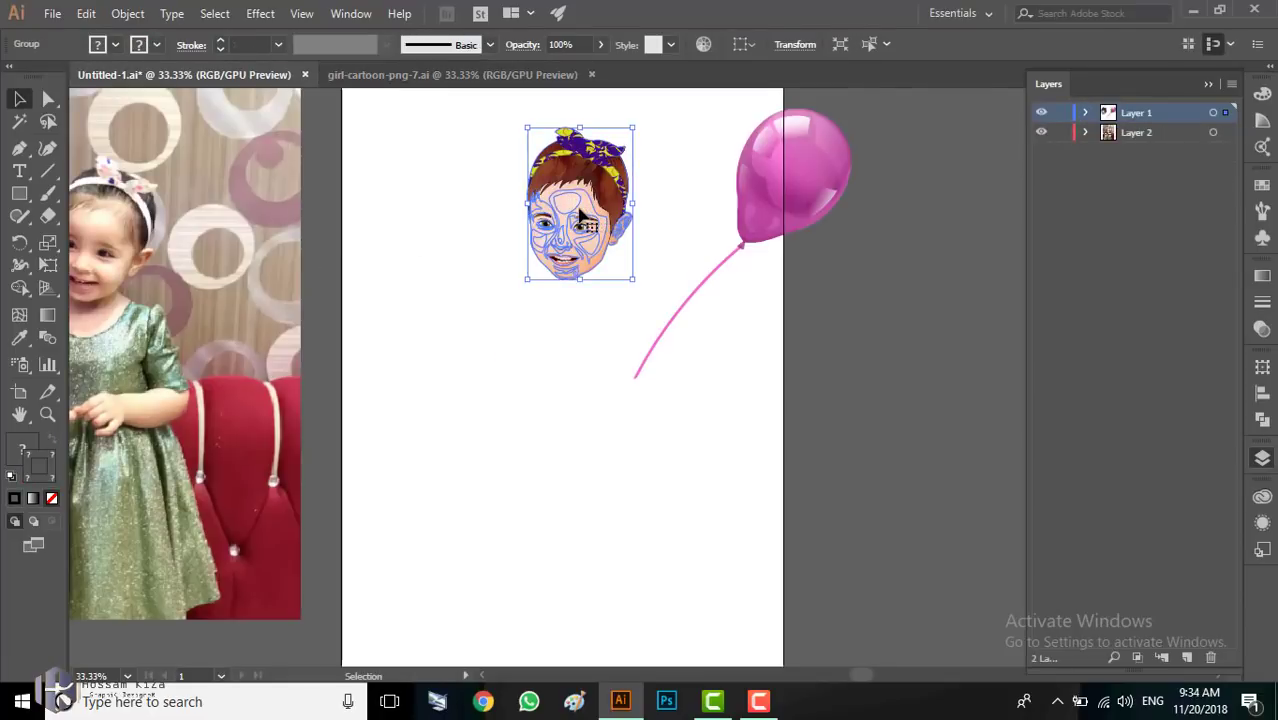
right_click(579, 209)
click(634, 344)
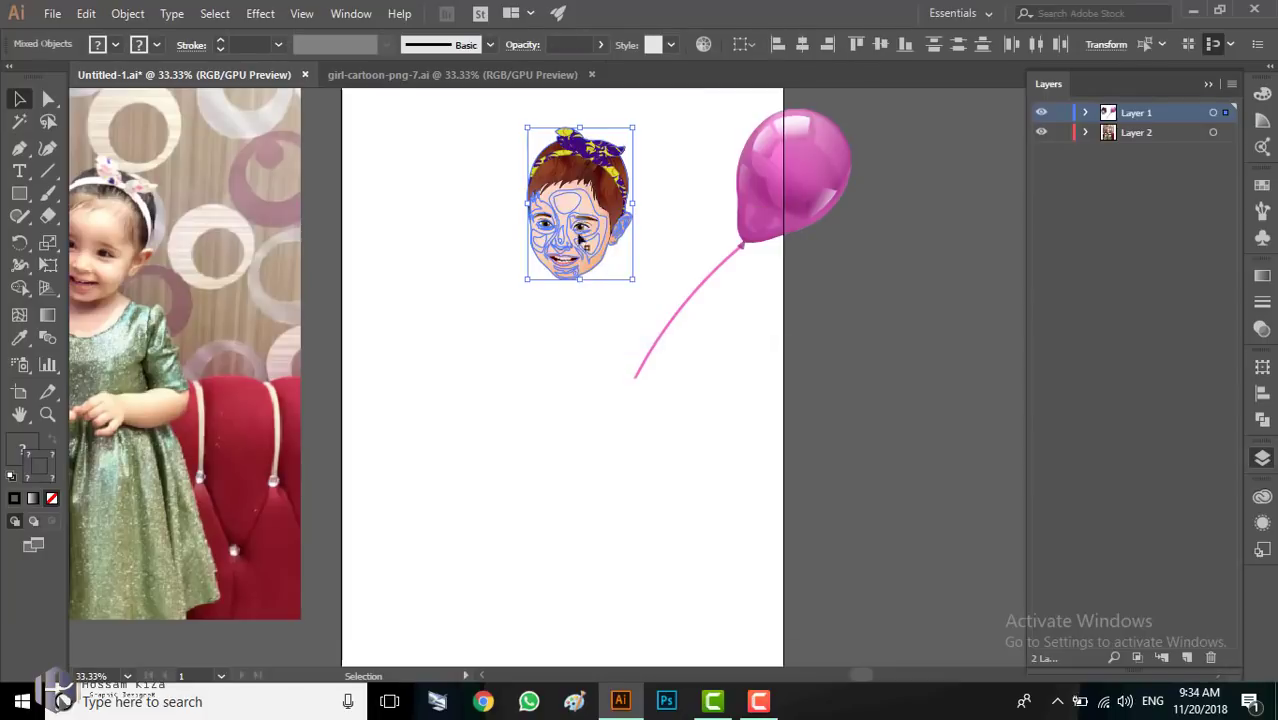
right_click(583, 240)
click(615, 338)
Step: Drag a copy of the face group into girl-cartoon-png-7.ai and place it near the neck
mouse_move(572, 215)
mouse_down()
mouse_move(460, 120)
mouse_move(476, 86)
mouse_up()
mouse_move(537, 273)
mouse_down()
mouse_move(537, 261)
mouse_move(507, 289)
mouse_up()
scroll(475, 304, up, 1)
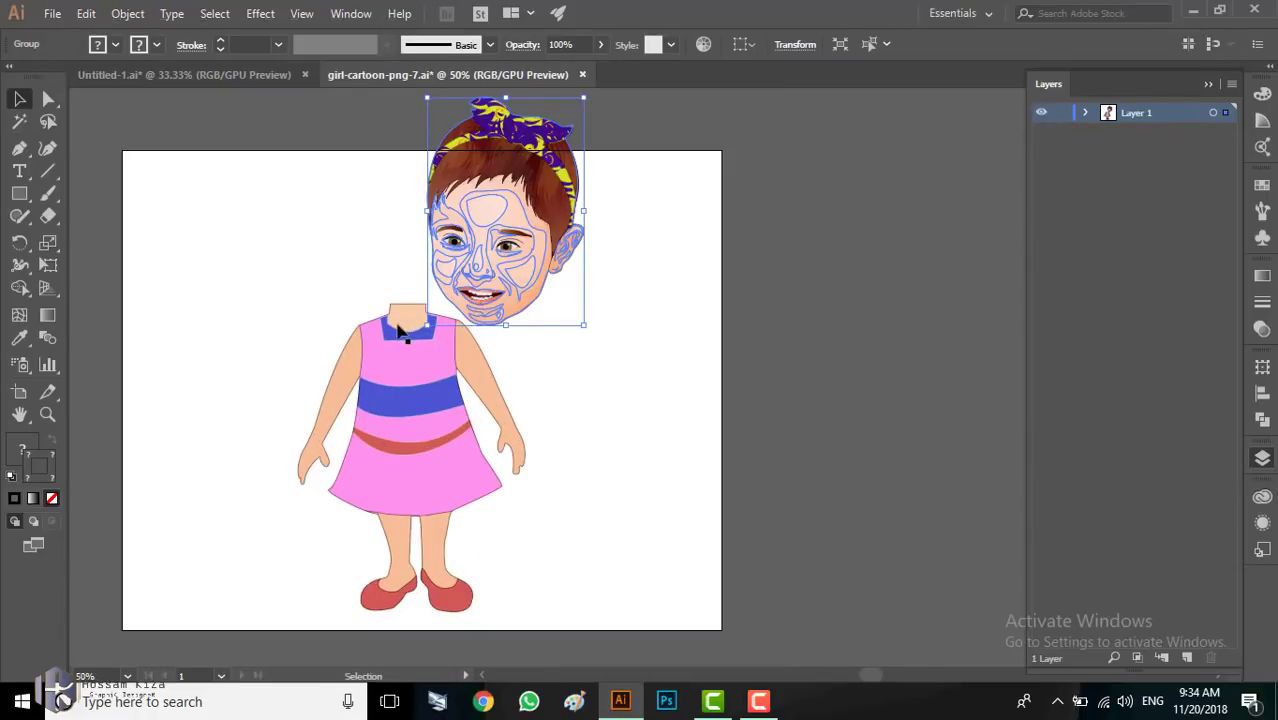
scroll(398, 326, up, 1)
scroll(520, 340, down, 1)
mouse_move(560, 250)
mouse_down()
mouse_move(504, 250)
mouse_move(650, 280)
mouse_up()
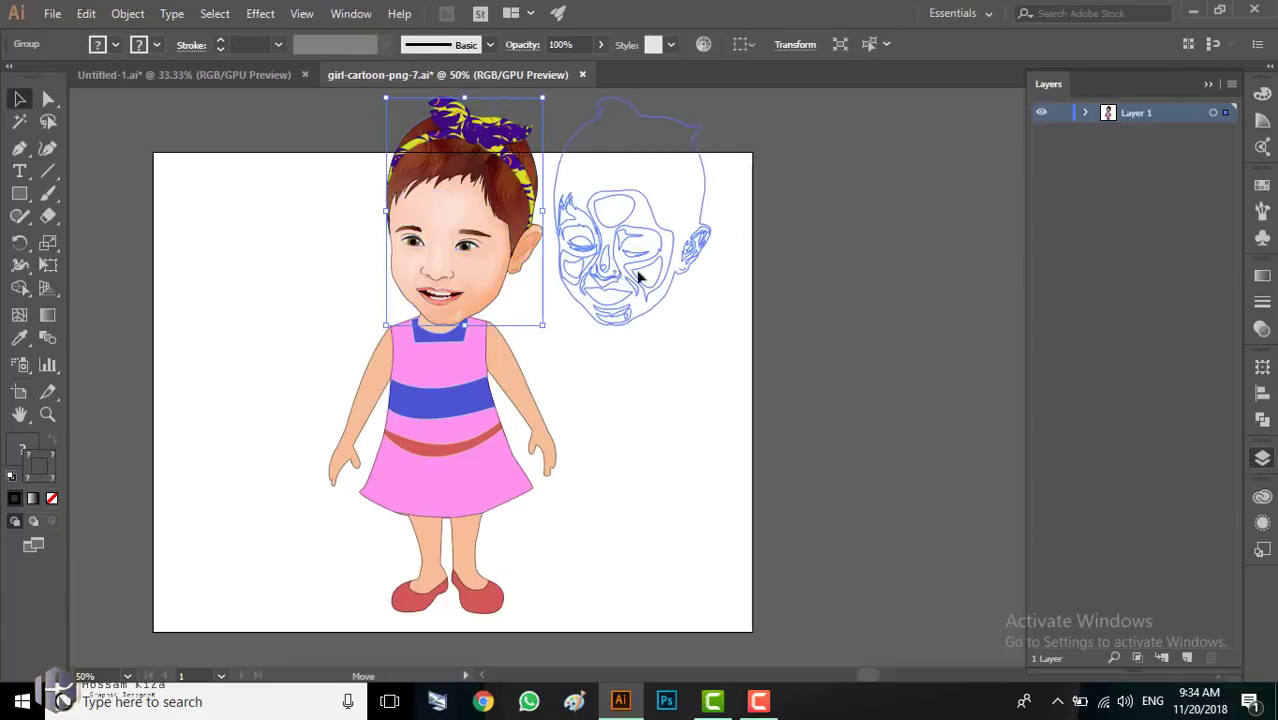
scroll(600, 385, down, 1)
click(533, 330)
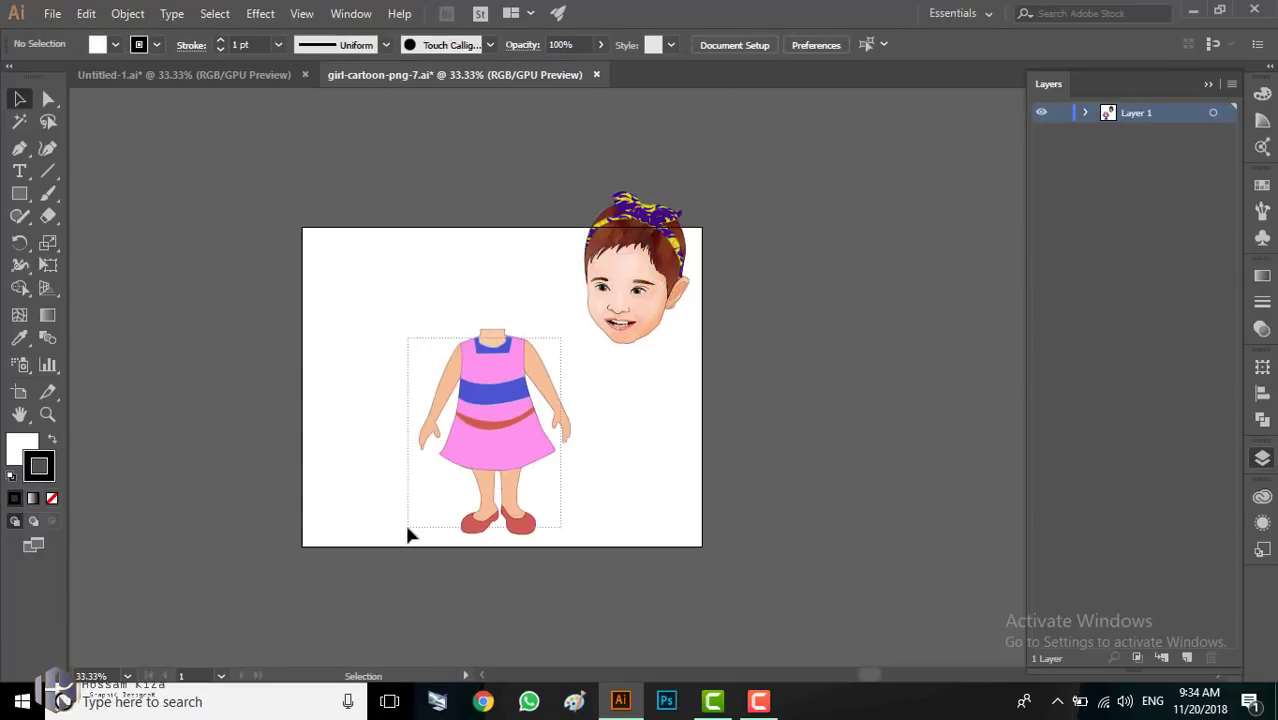
Step: Scale the headless body down and move the face onto its neck
drag(408, 530, 410, 532)
drag(562, 532, 556, 512)
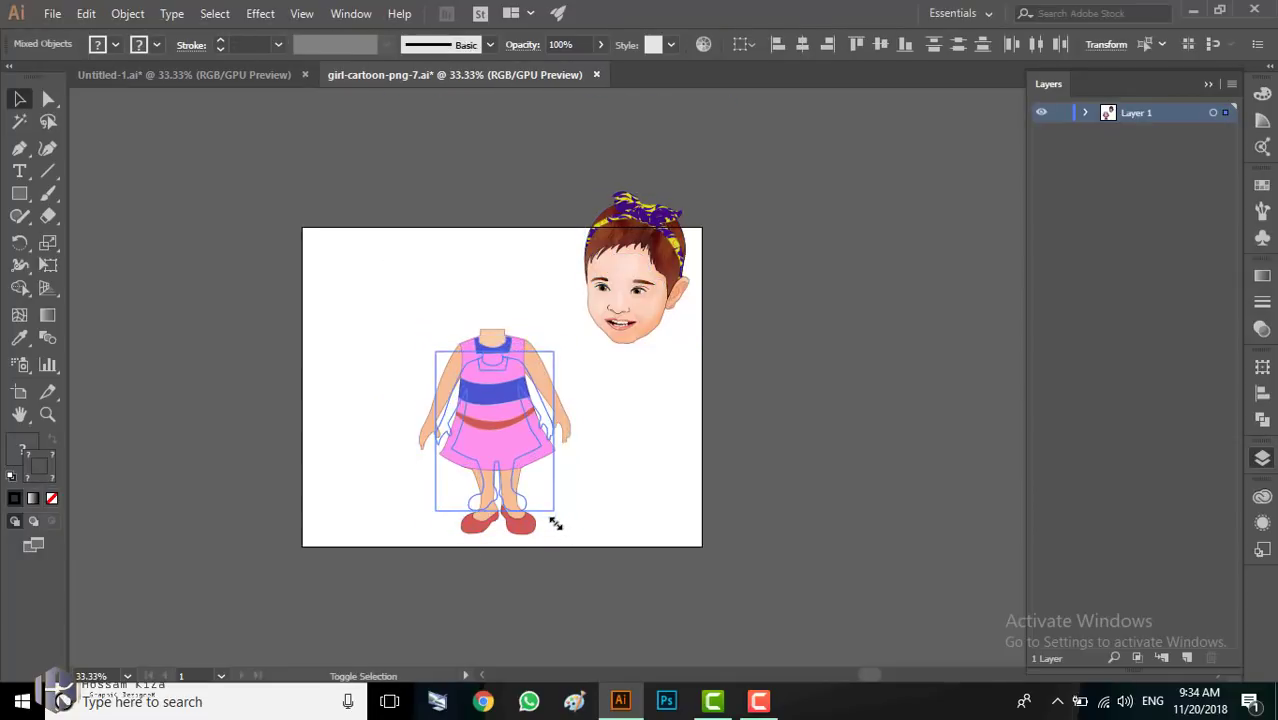
click(640, 497)
mouse_move(650, 314)
mouse_down()
mouse_move(517, 330)
mouse_move(543, 342)
mouse_move(503, 334)
mouse_up()
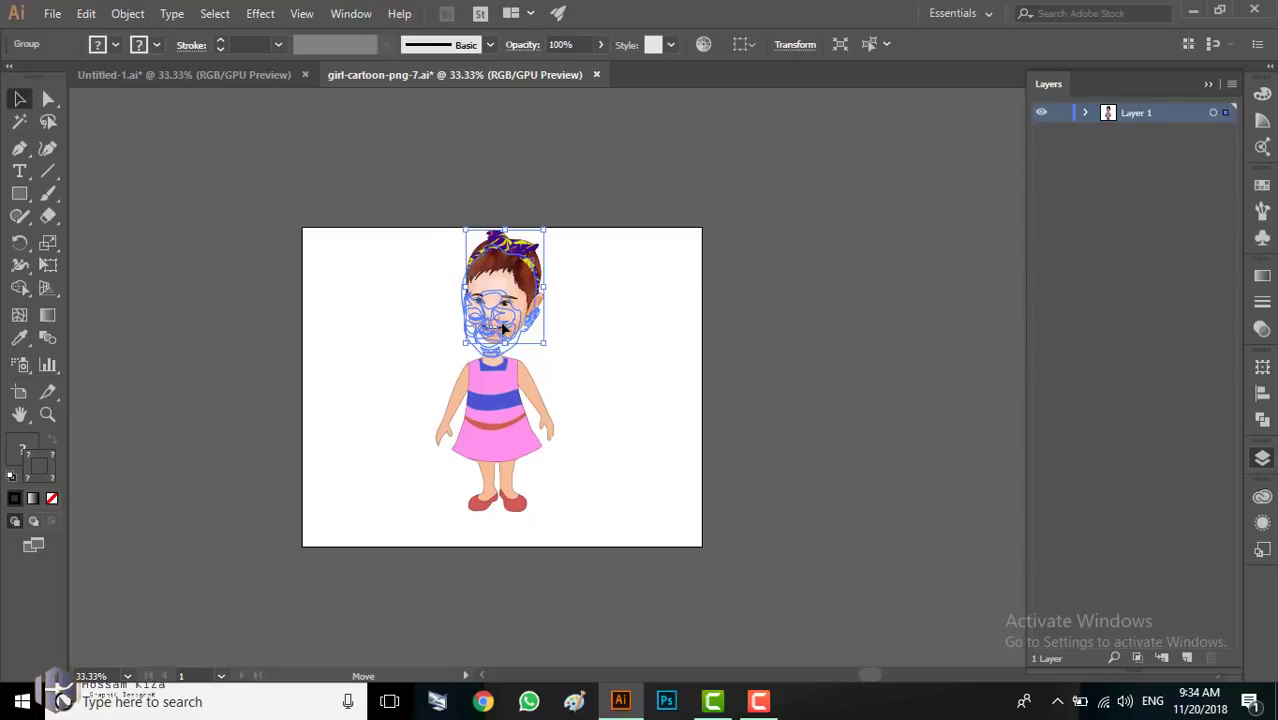
click(629, 374)
Step: Slightly resize the face and nudge it into place on the neck
scroll(512, 398, up, 1)
scroll(512, 400, up, 1)
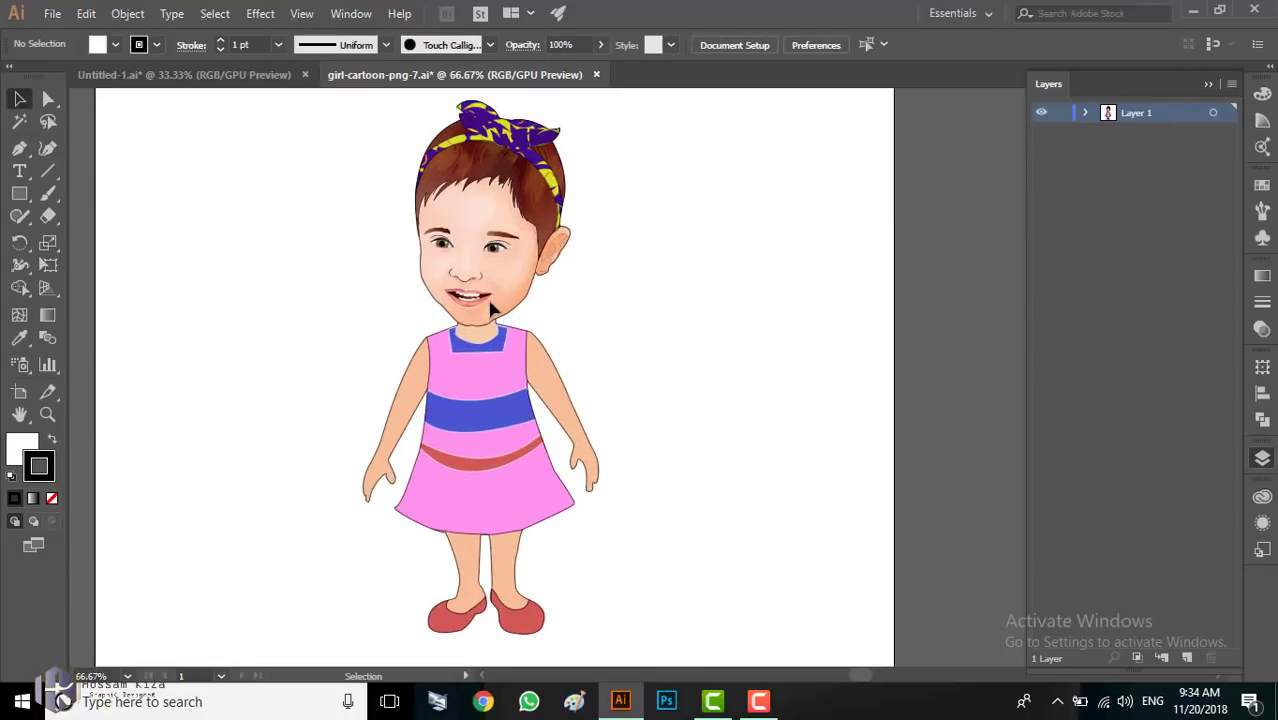
click(522, 308)
drag(525, 320, 560, 312)
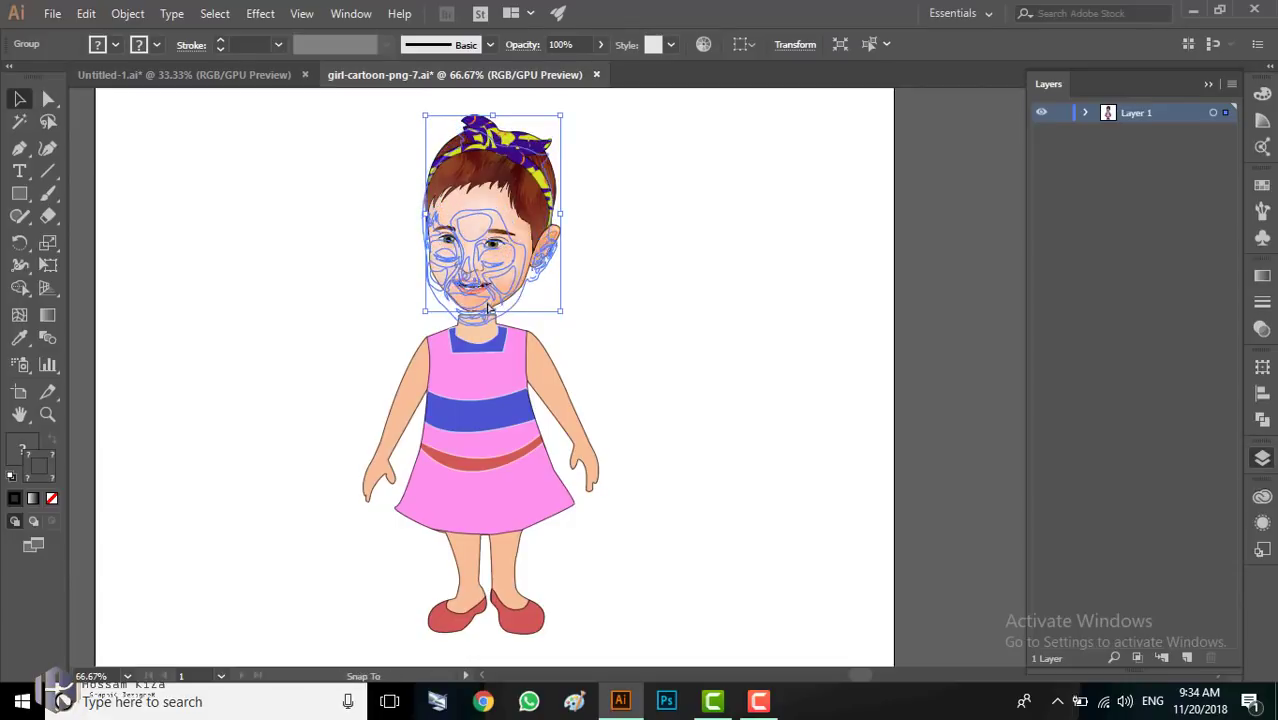
drag(510, 305, 465, 290)
click(594, 340)
scroll(536, 405, down, 1)
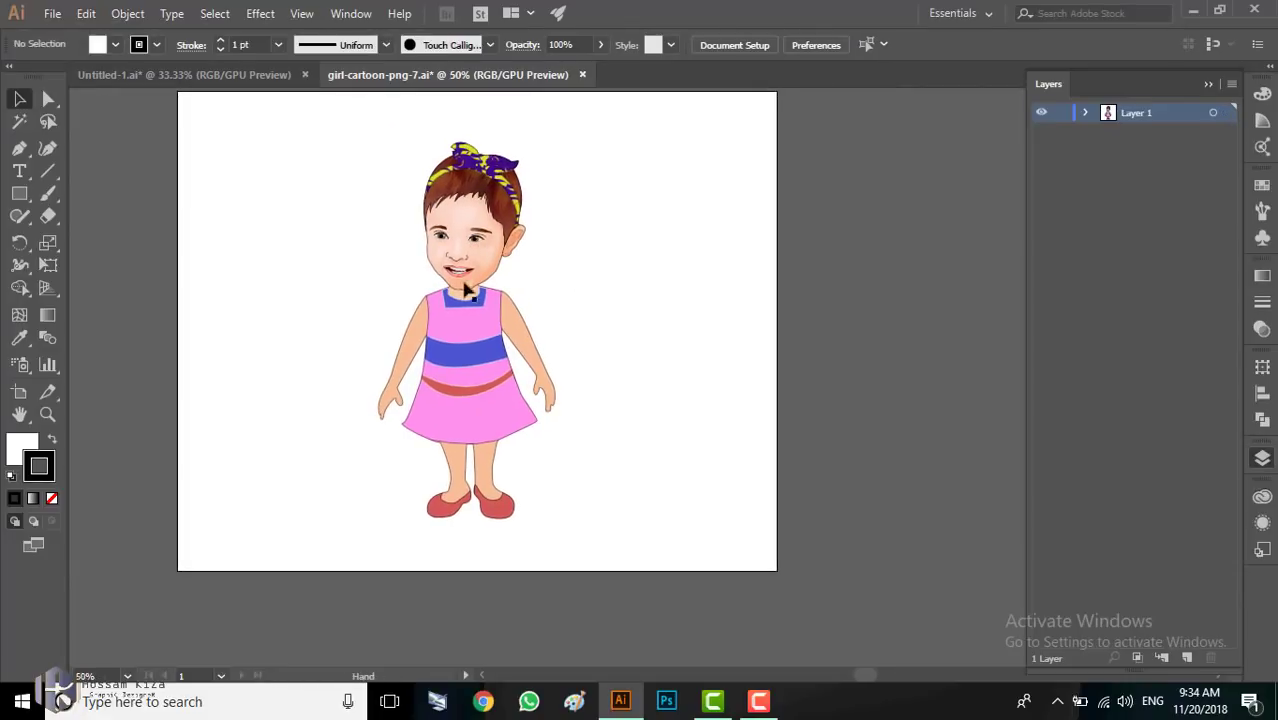
Step: Copy the pink balloon and its string into the girl drawing, shrink it, and move it up
click(266, 86)
click(768, 216)
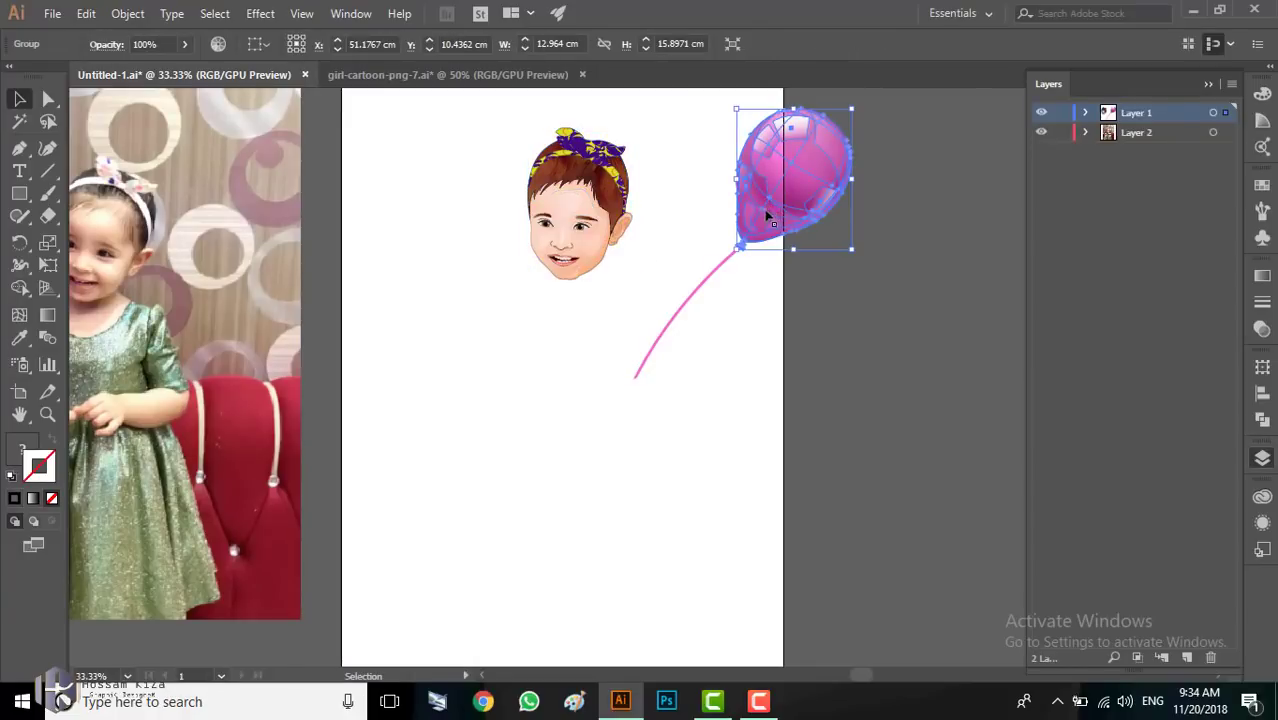
shift+click(713, 277)
shift+click(725, 270)
mouse_move(725, 270)
mouse_down()
mouse_move(575, 318)
mouse_move(622, 344)
mouse_up()
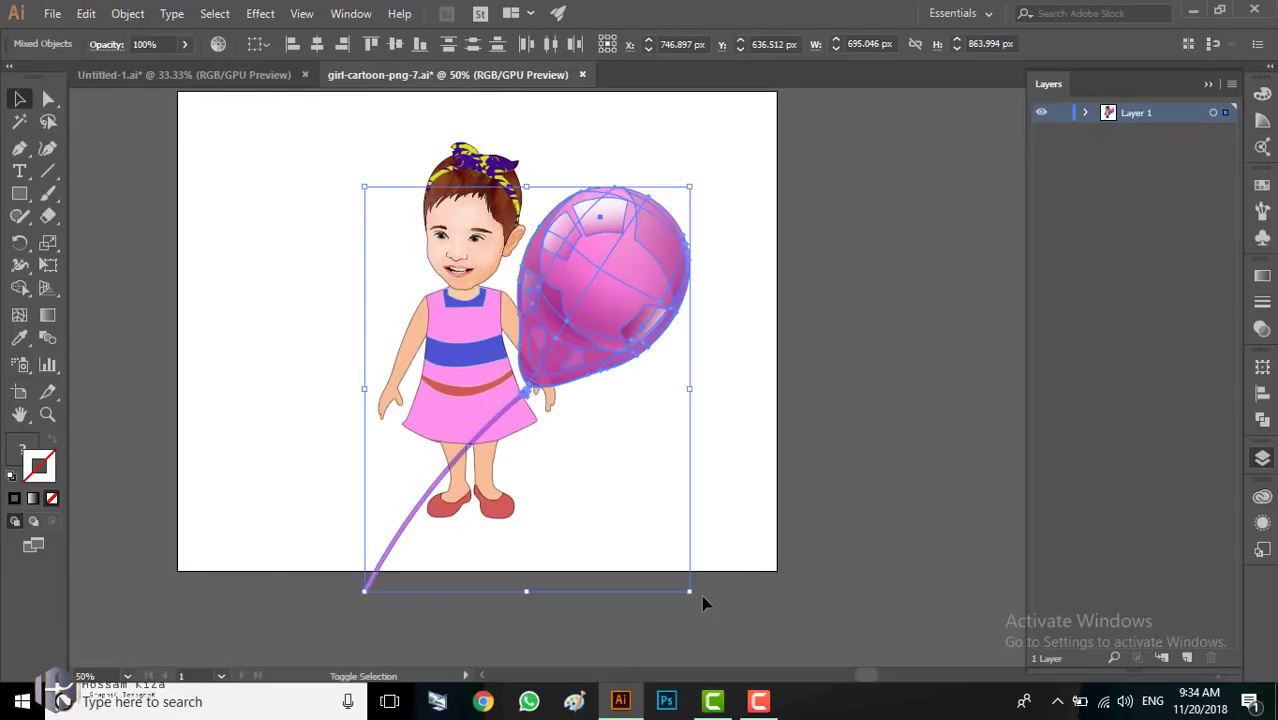
drag(695, 594, 596, 516)
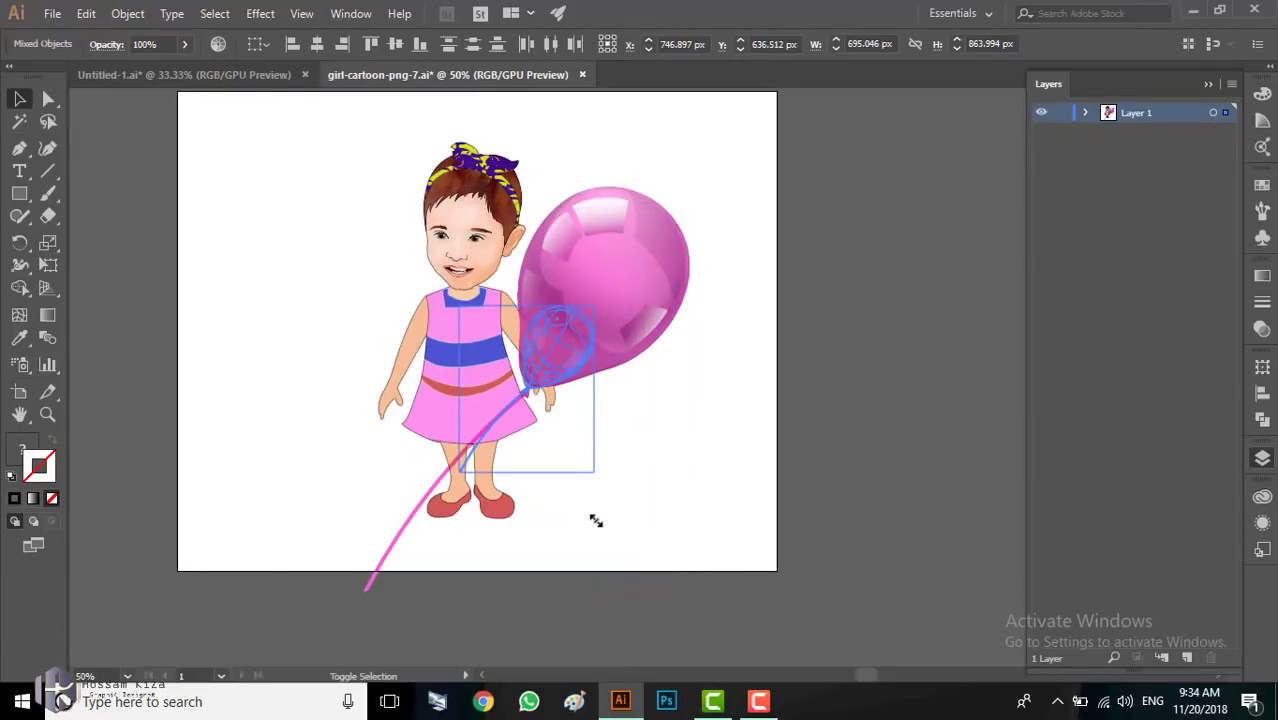
drag(580, 410, 620, 310)
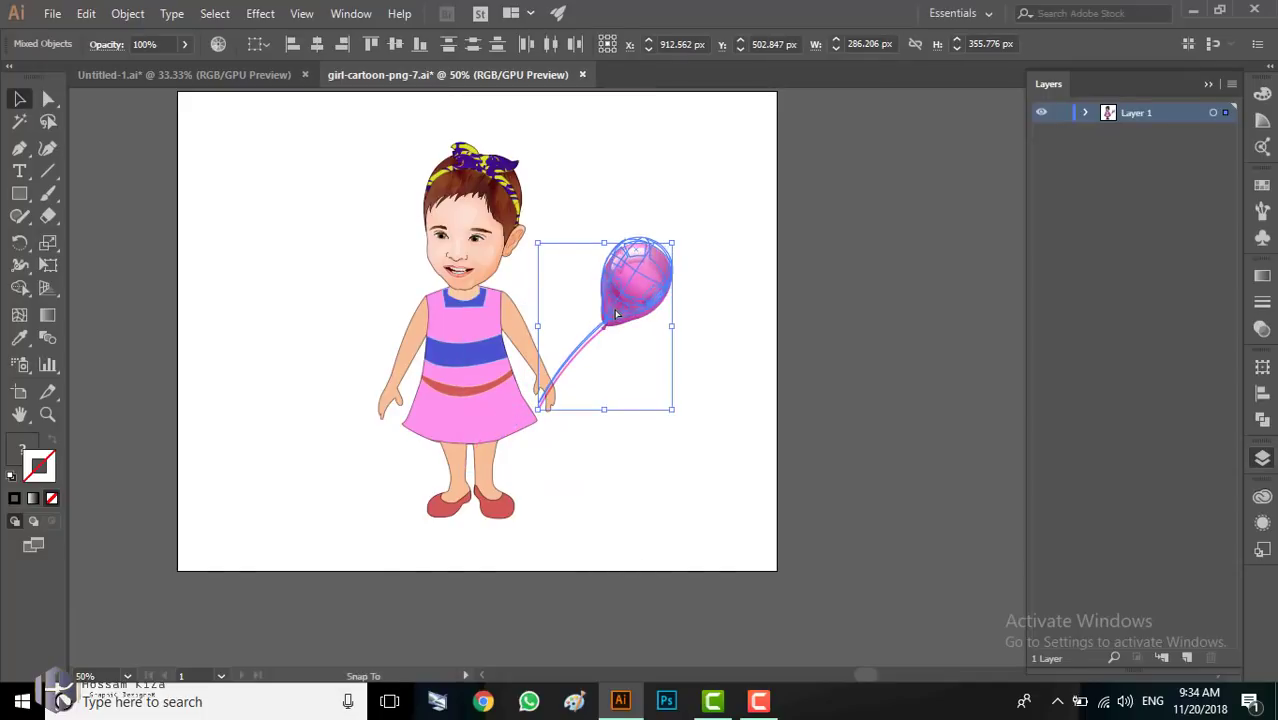
click(724, 444)
scroll(654, 440, down, 1)
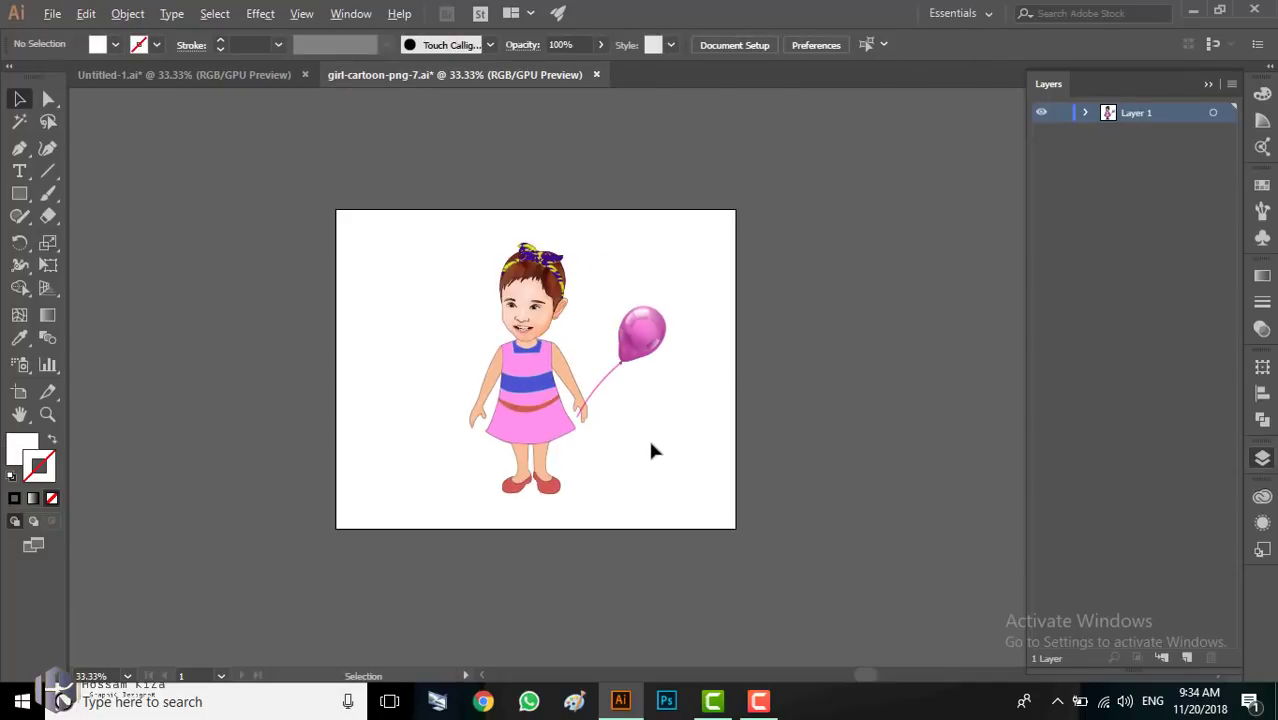
scroll(622, 420, up, 1)
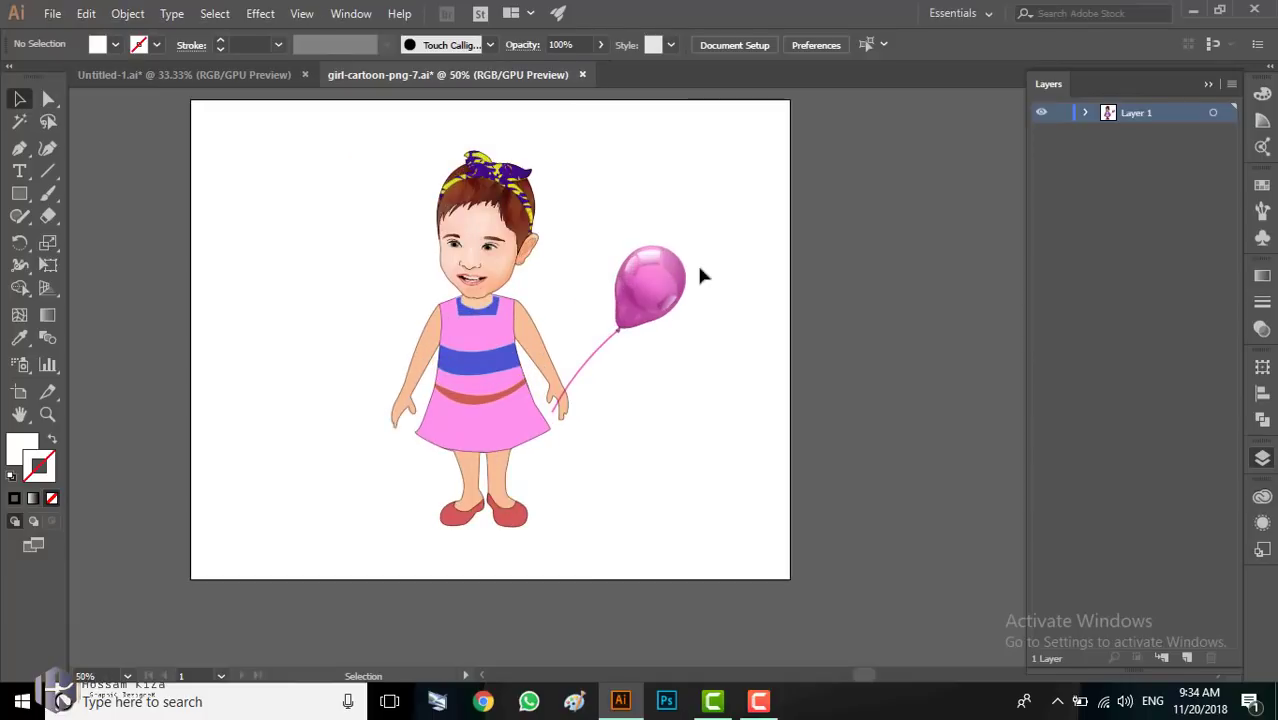
Step: Enlarge and tilt the balloon, raising it so the string ends at the girl's hand
click(588, 370)
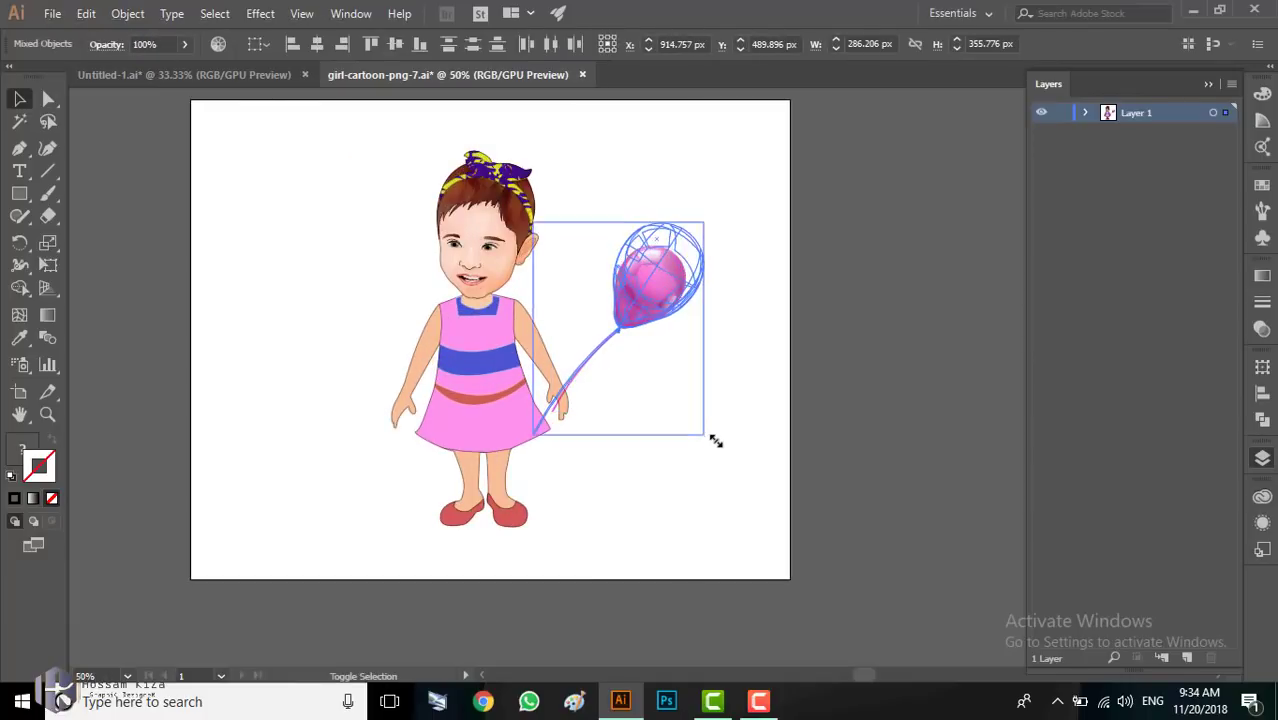
drag(685, 412, 709, 441)
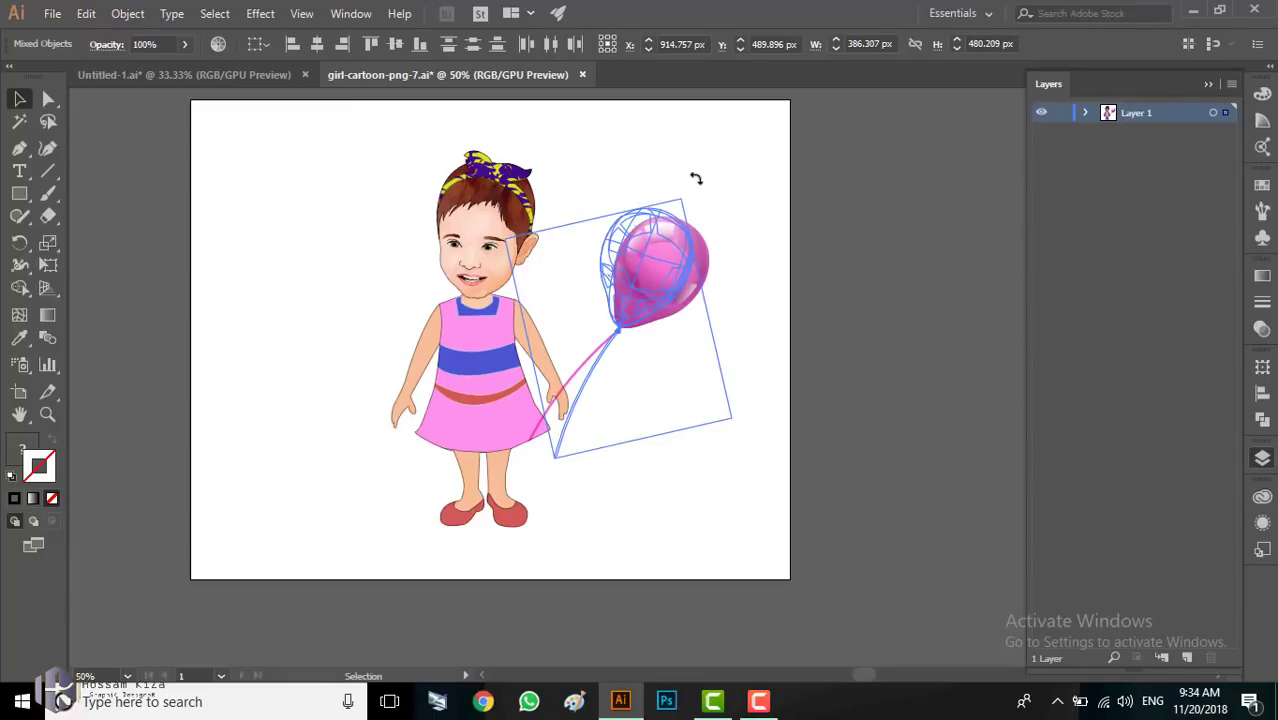
drag(718, 212, 692, 179)
drag(639, 314, 636, 268)
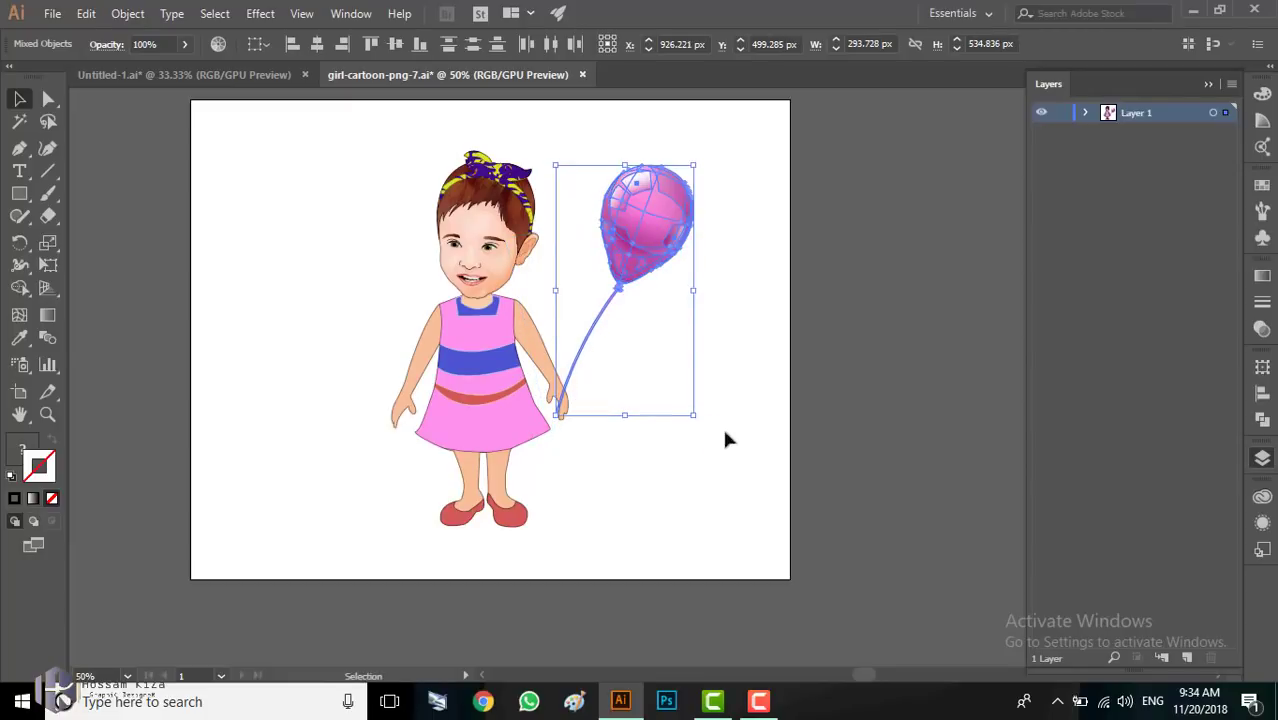
click(744, 433)
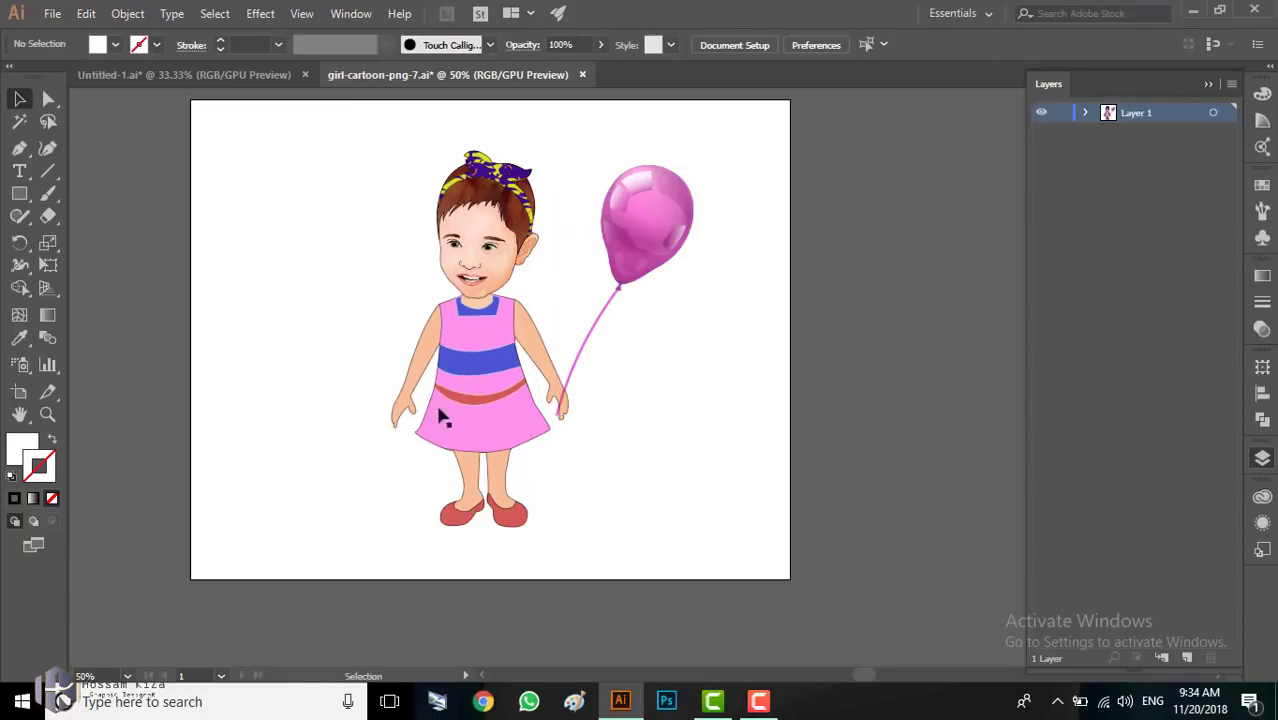
scroll(382, 356, down, 1)
scroll(400, 364, up, 1)
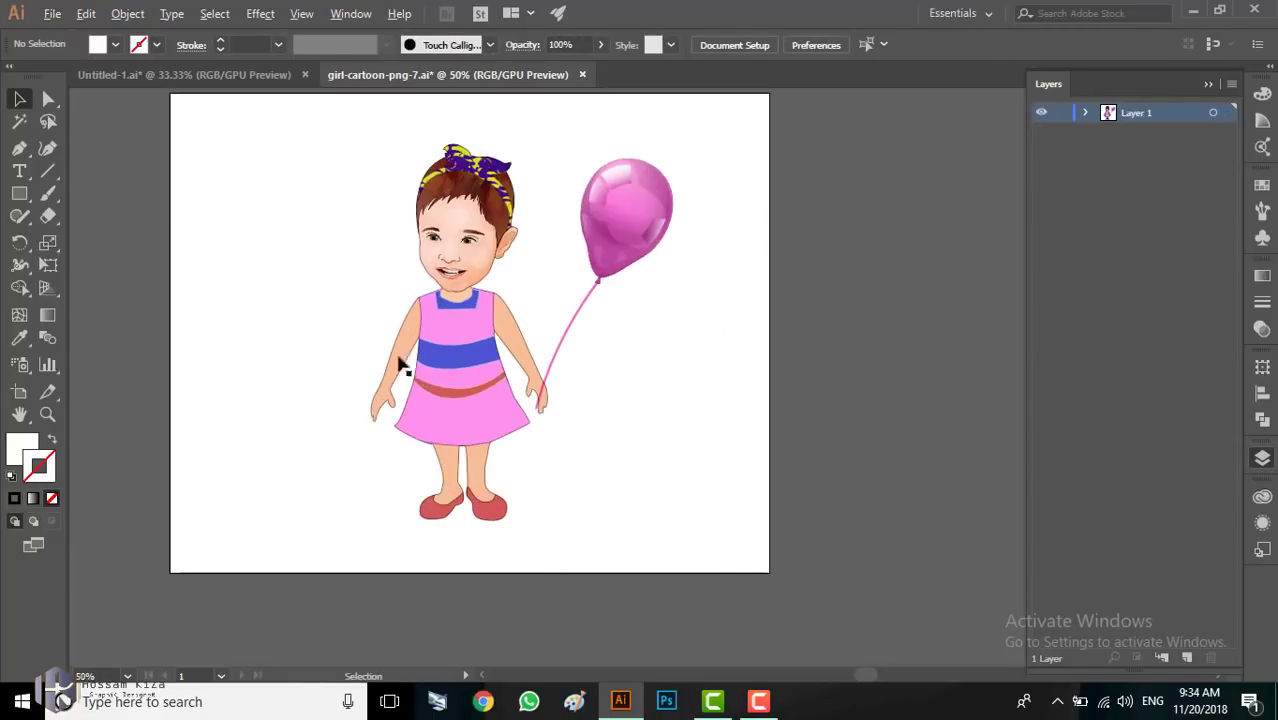
Step: Browse File > Open to This PC, then cancel without opening a file
click(52, 13)
click(100, 74)
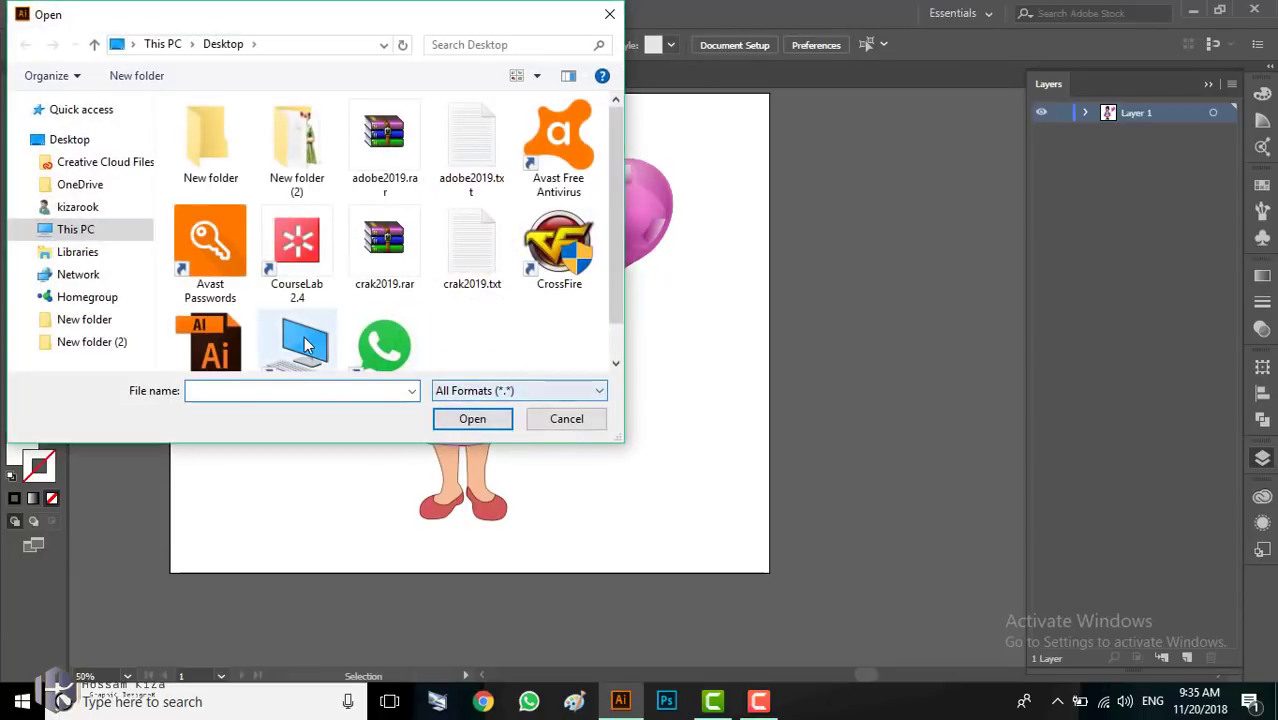
double_click(307, 345)
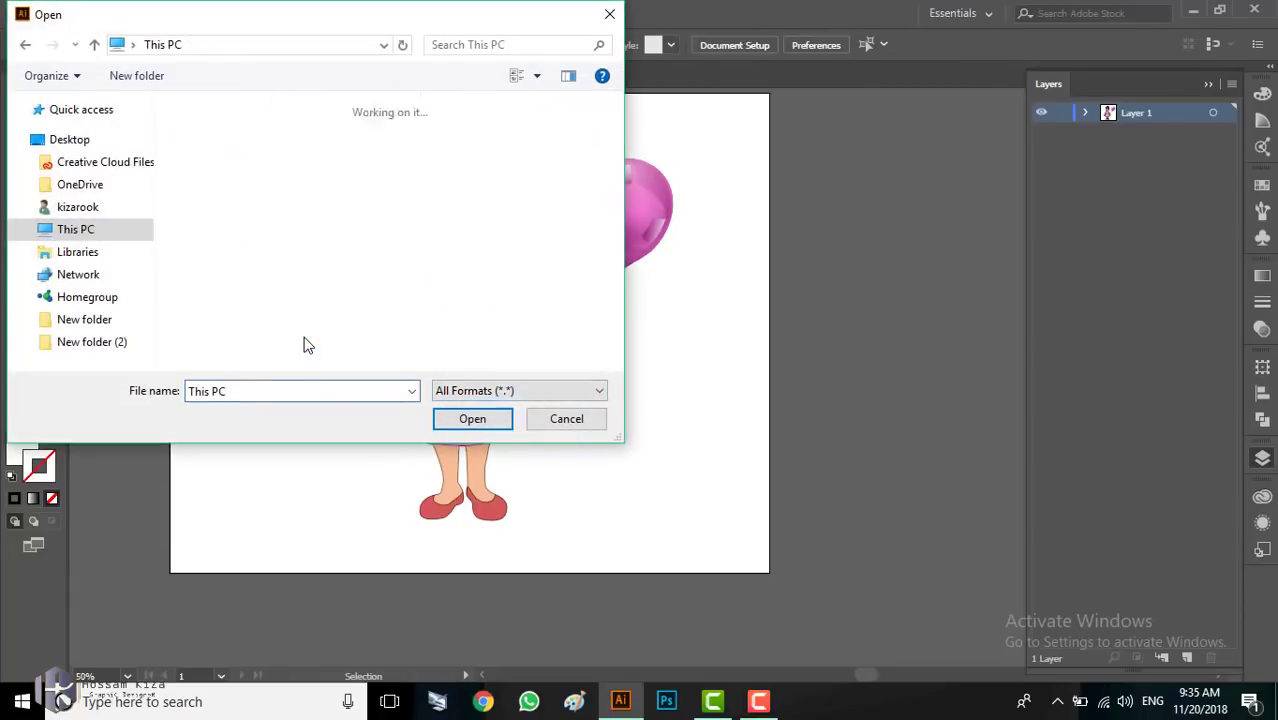
click(557, 420)
scroll(534, 322, down, 1)
mouse_move(580, 326)
mouse_down()
mouse_move(529, 367)
mouse_move(511, 342)
mouse_up()
scroll(490, 360, up, 1)
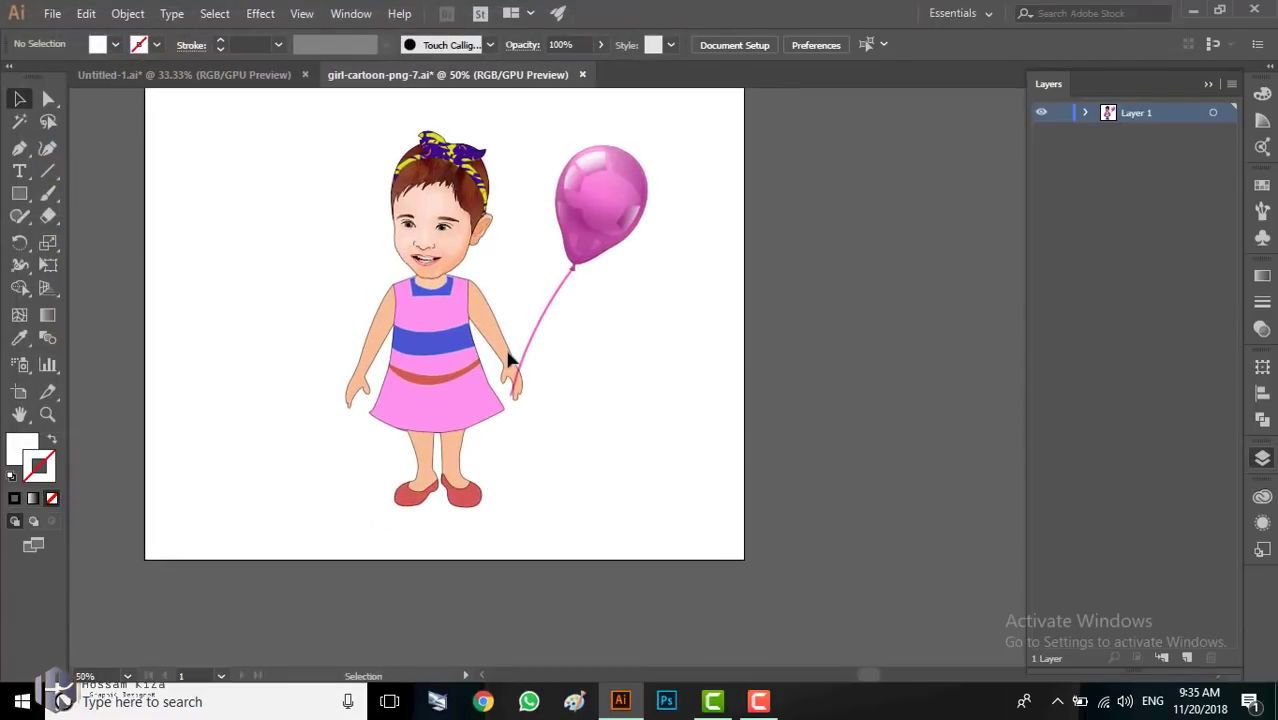
scroll(510, 358, up, 1)
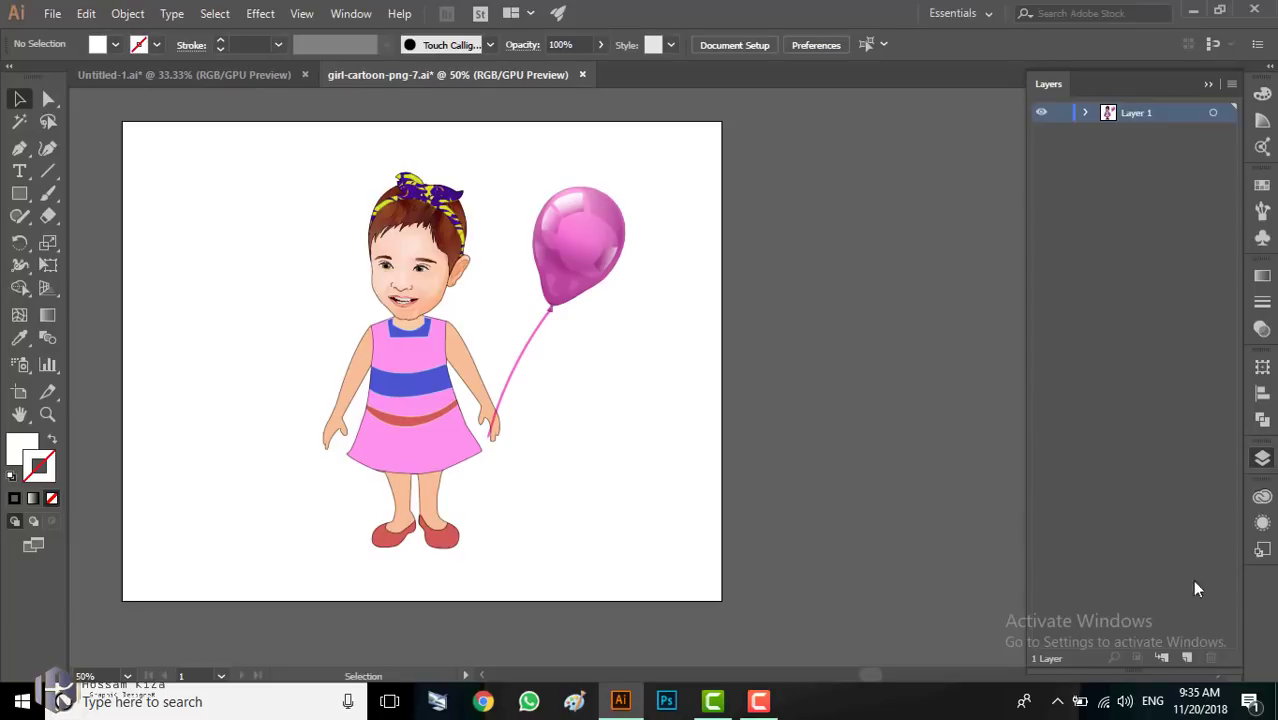
Step: Add a new Layer 2 to the girl drawing and move it beneath Layer 1
click(1184, 656)
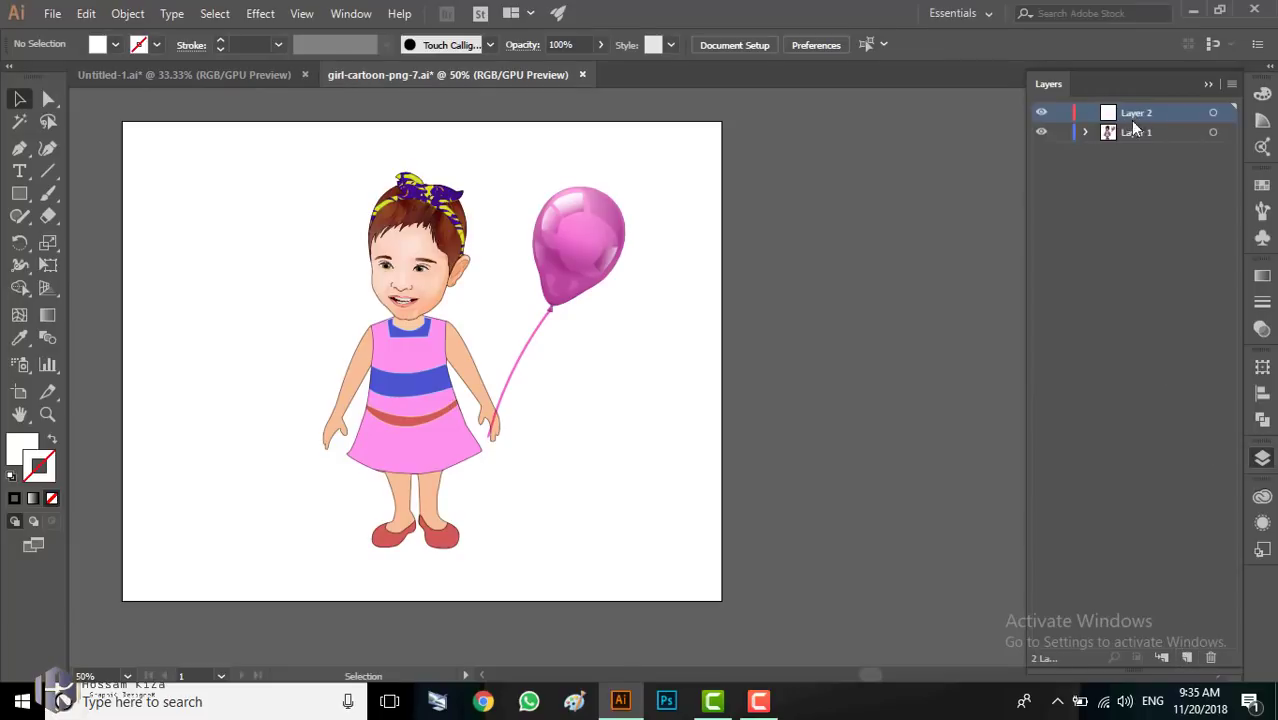
drag(1133, 125, 1125, 150)
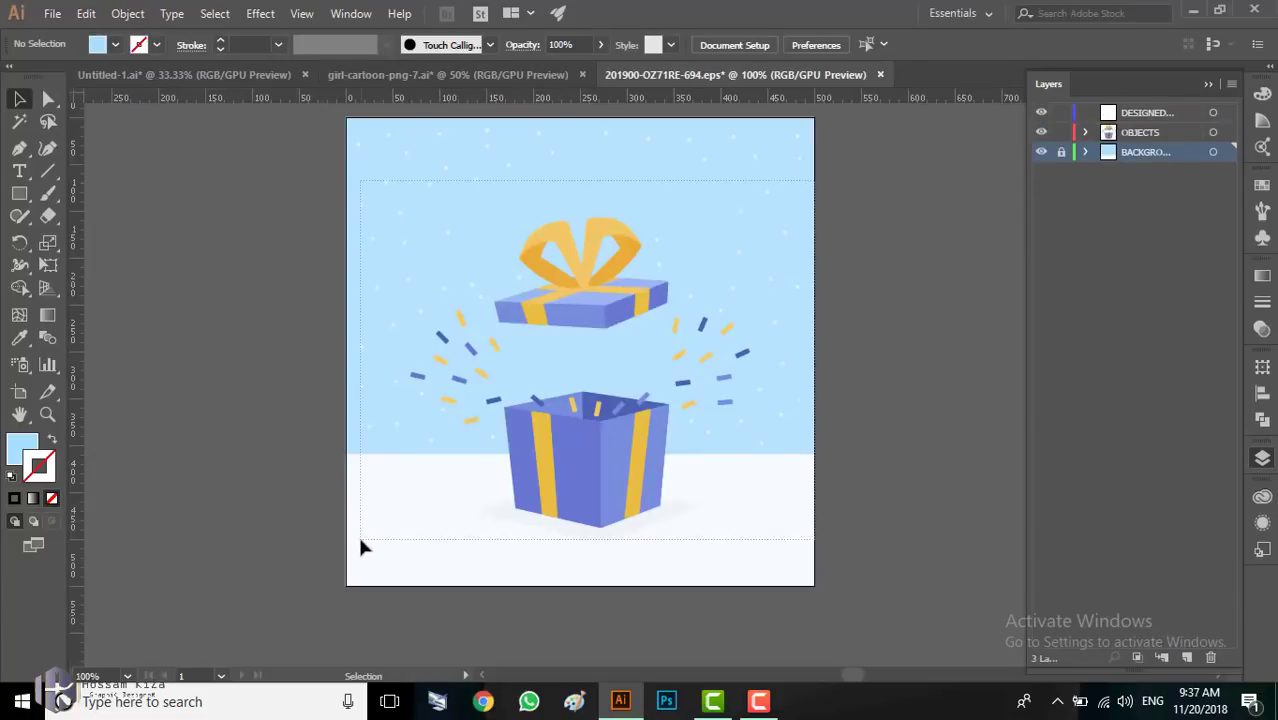
click(507, 430)
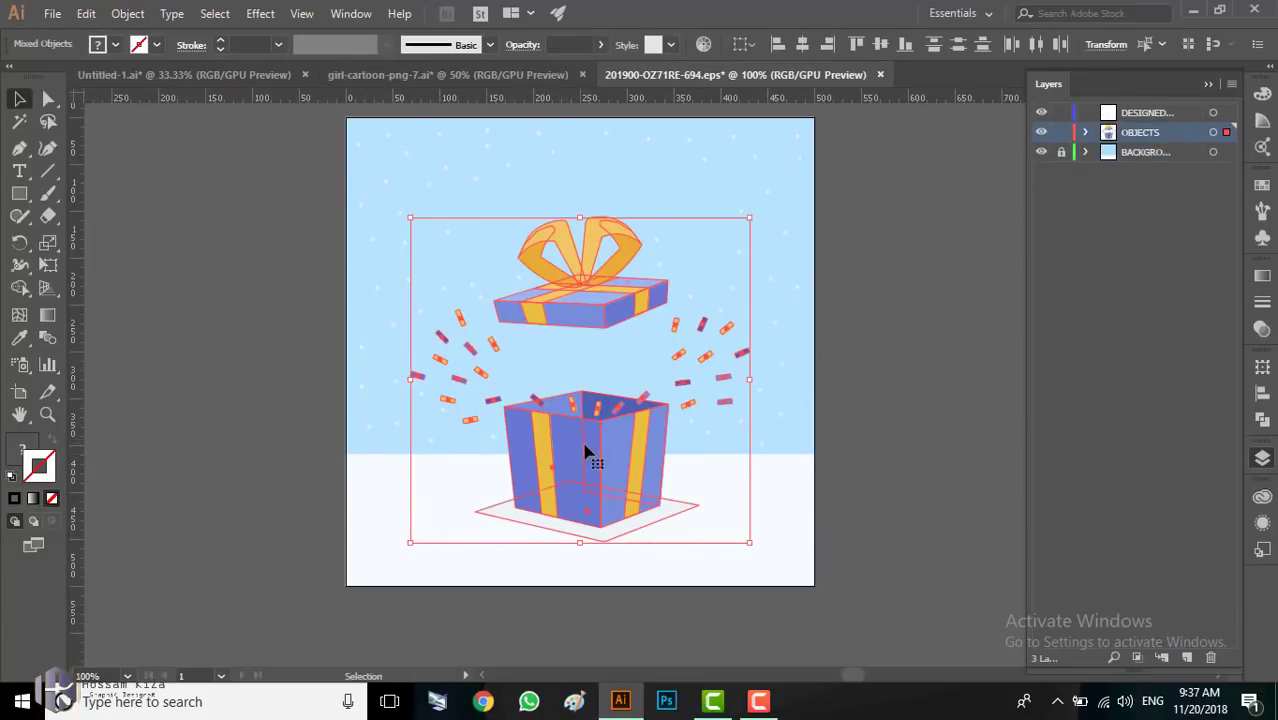
Step: Copy the open gift box with confetti into the girl drawing, beside the girl
drag(585, 452, 425, 88)
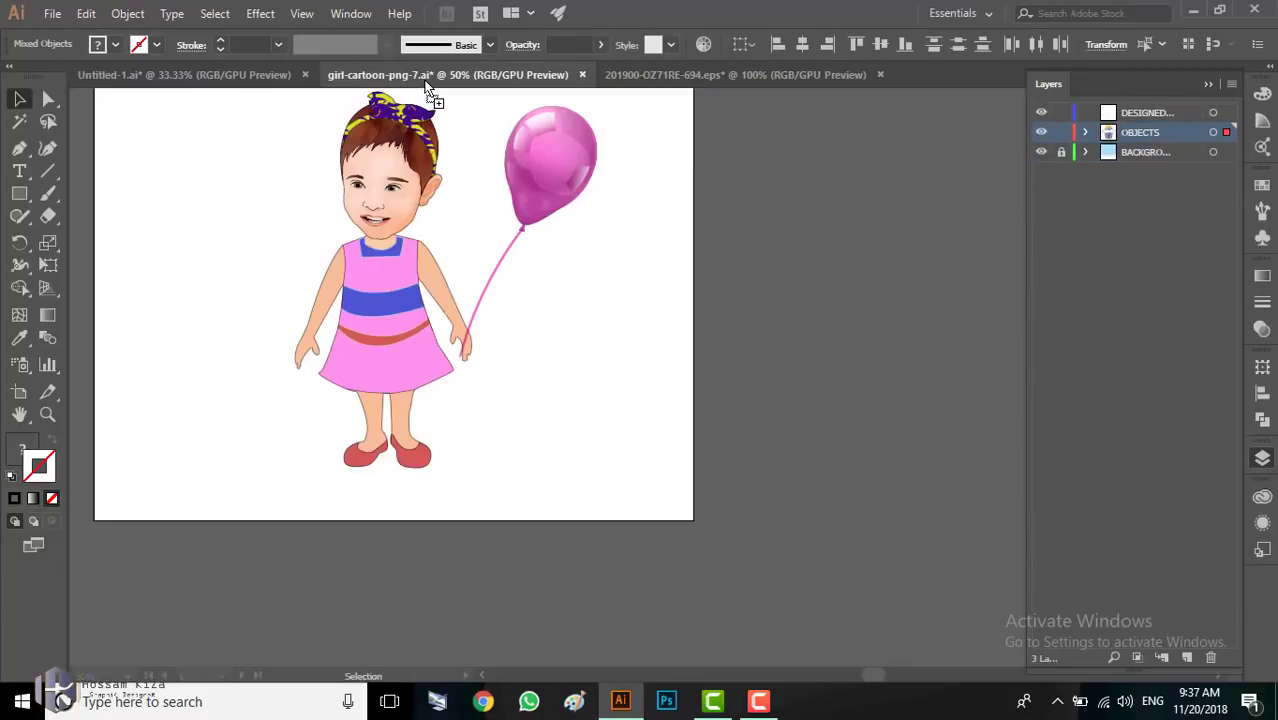
drag(280, 340, 215, 425)
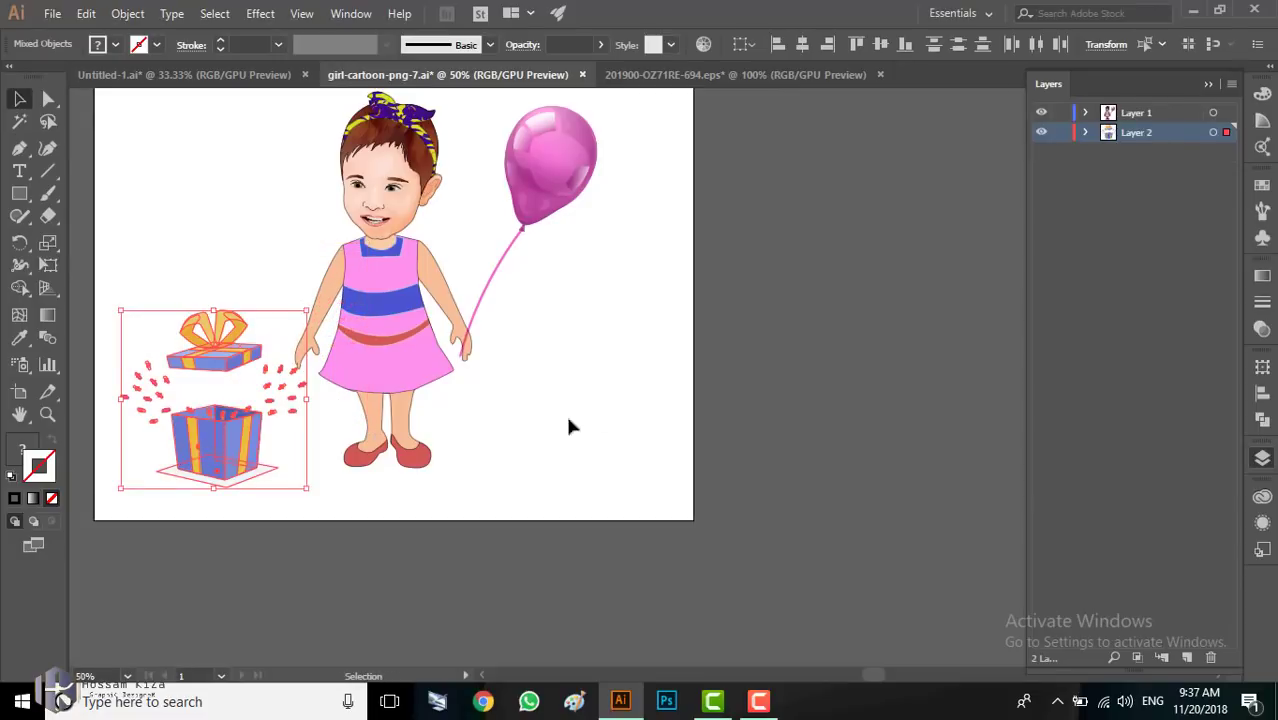
click(636, 432)
Step: In the gift file, lock the OBJECTS layer and select all the sky-blue background art
click(690, 76)
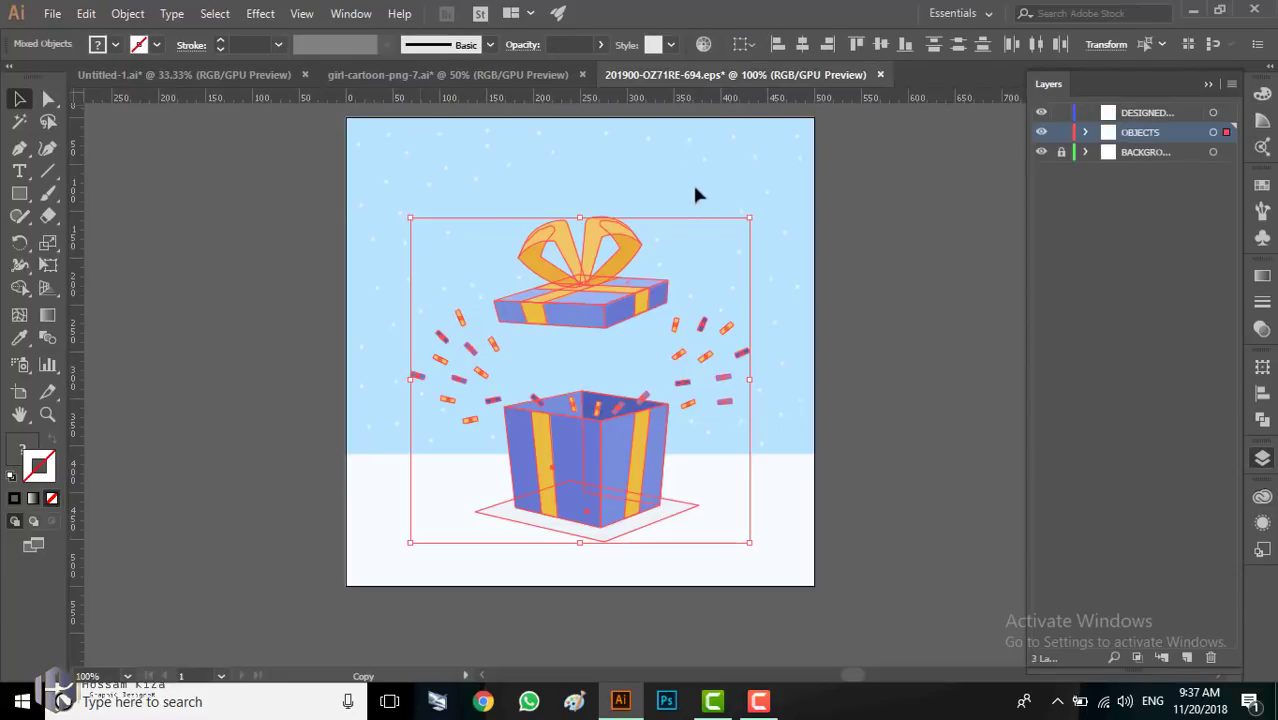
click(1061, 132)
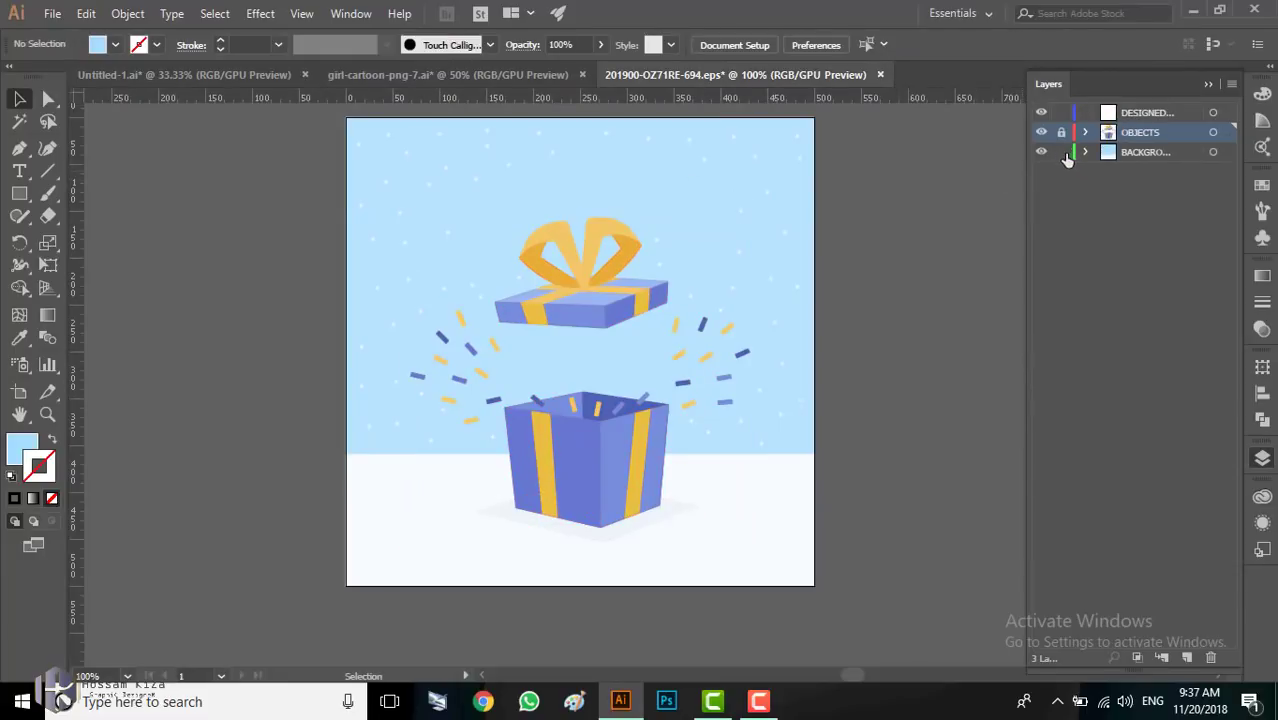
click(762, 200)
key(ctrl+a)
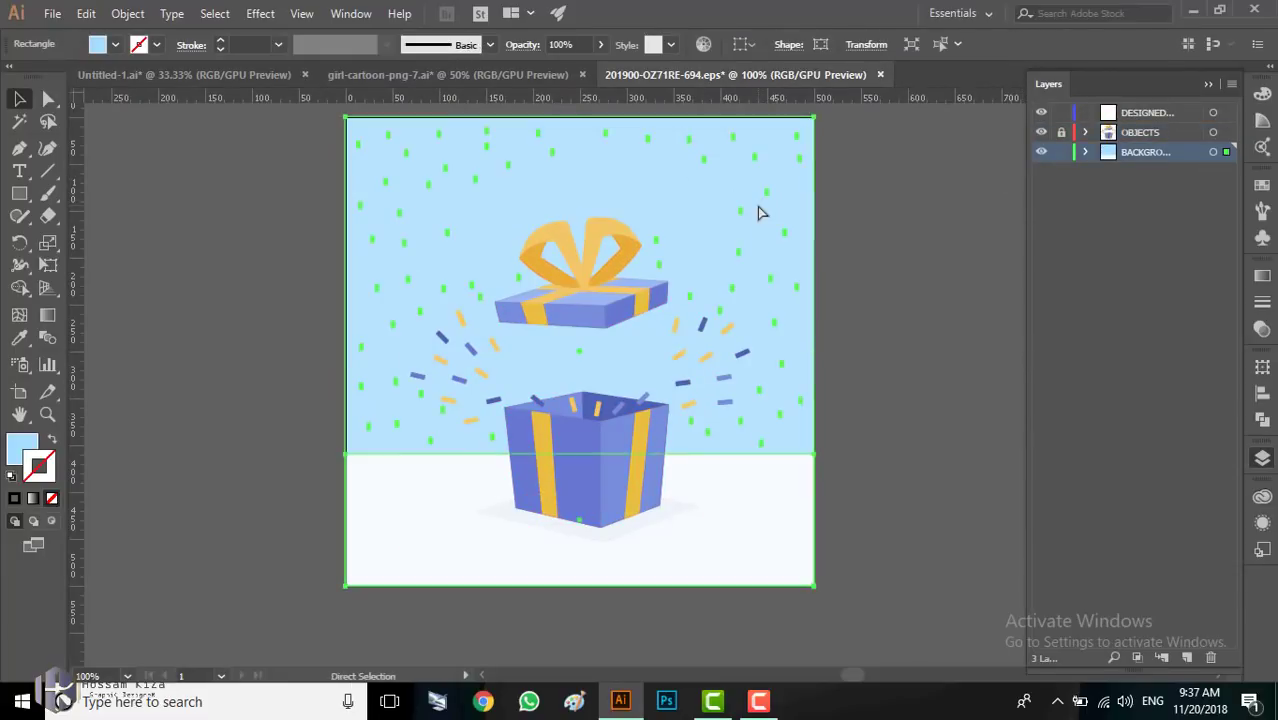
mouse_move(744, 254)
mouse_down()
mouse_move(512, 86)
mouse_move(540, 180)
mouse_up()
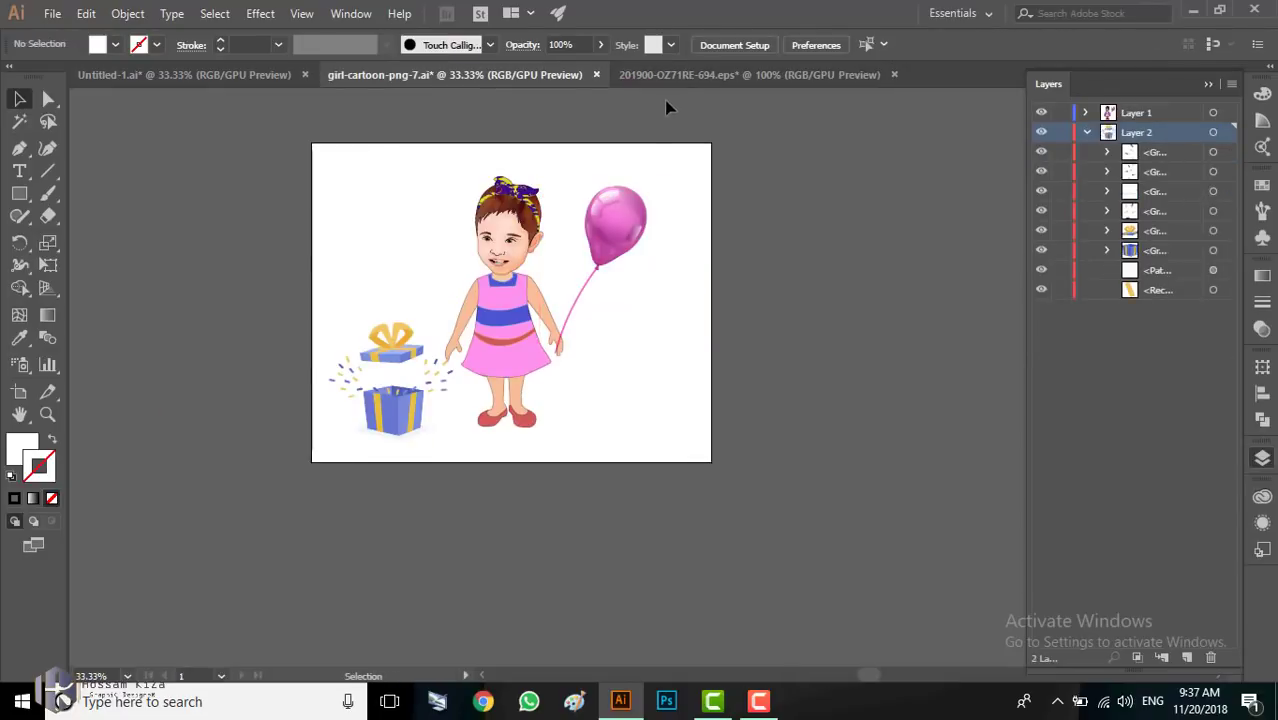
click(683, 75)
key(ctrl+2)
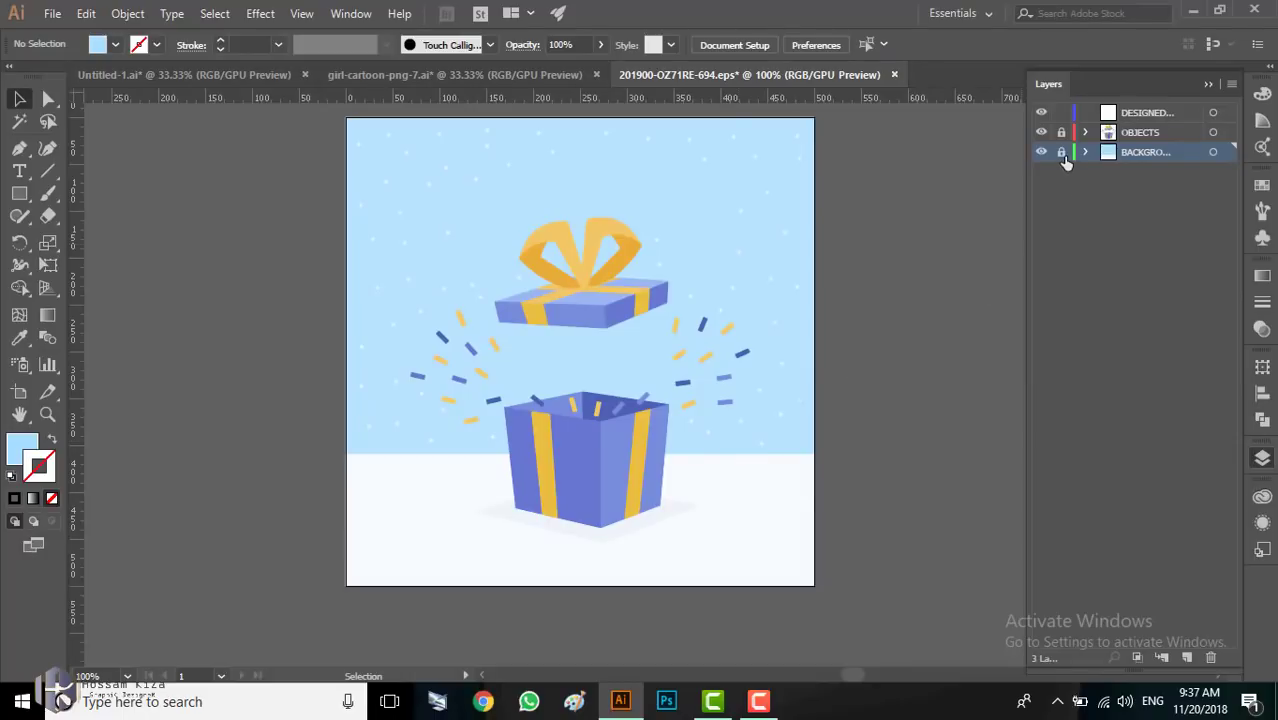
key(ctrl+alt+2)
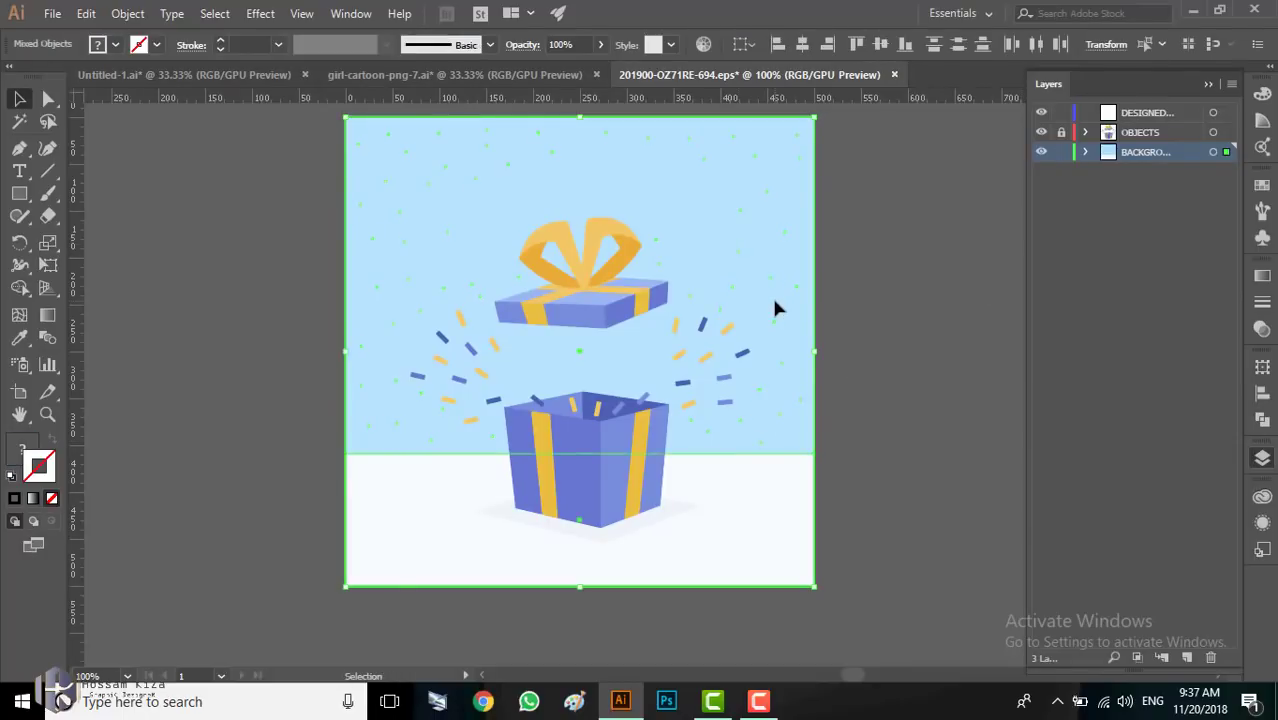
click(508, 72)
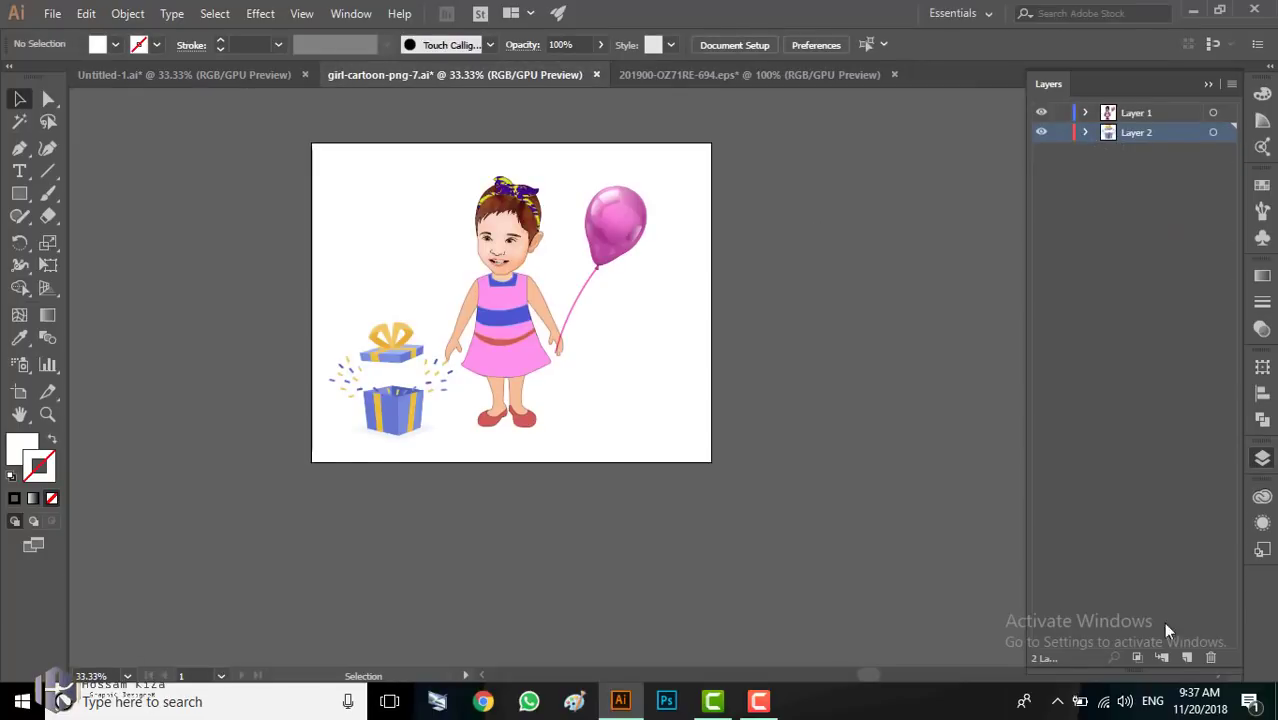
Step: Add Layer 3 at the bottom of the stack and place the blue confetti background on it
click(1186, 657)
drag(1136, 132, 1128, 164)
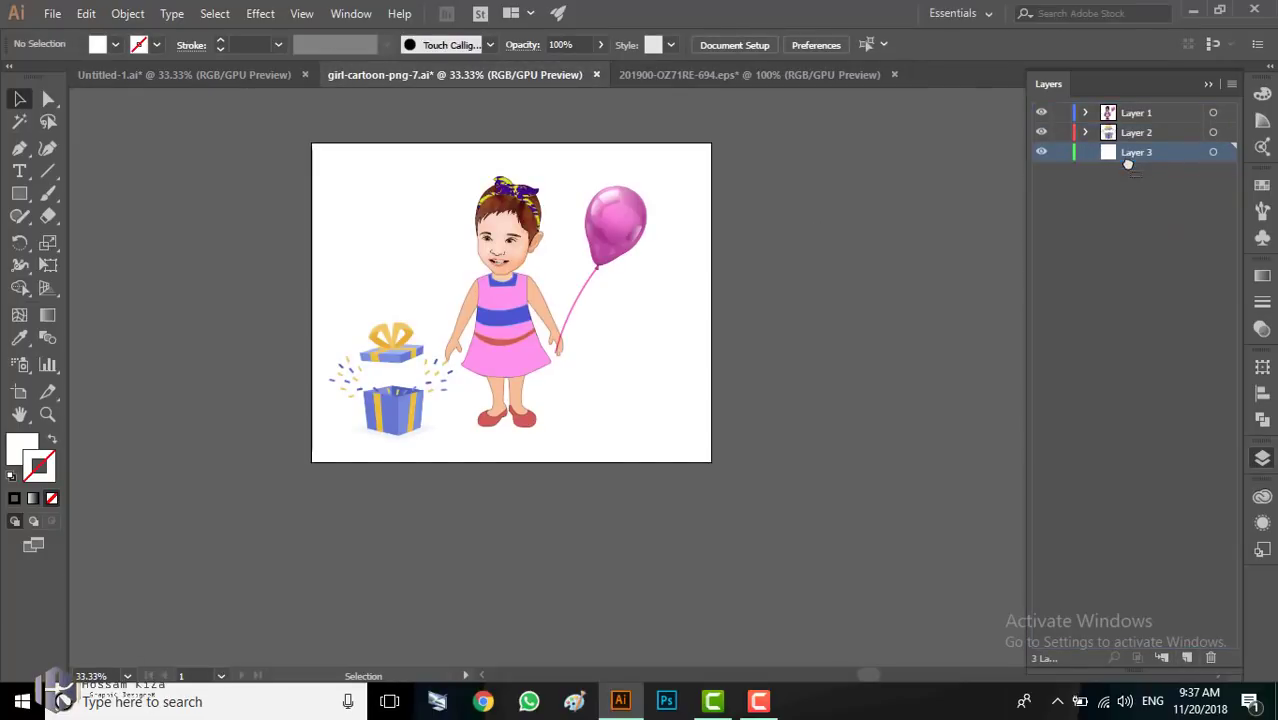
click(660, 75)
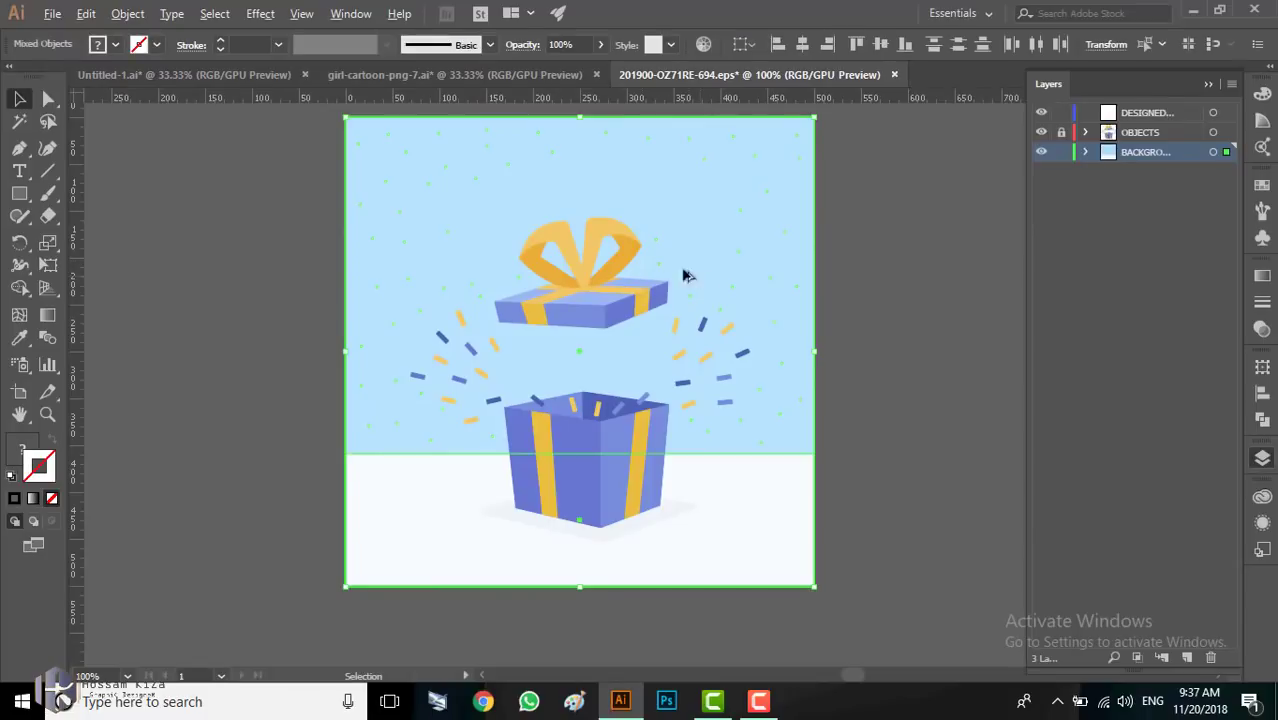
mouse_move(686, 275)
mouse_down()
mouse_move(515, 80)
mouse_move(656, 414)
mouse_up()
drag(770, 505, 677, 472)
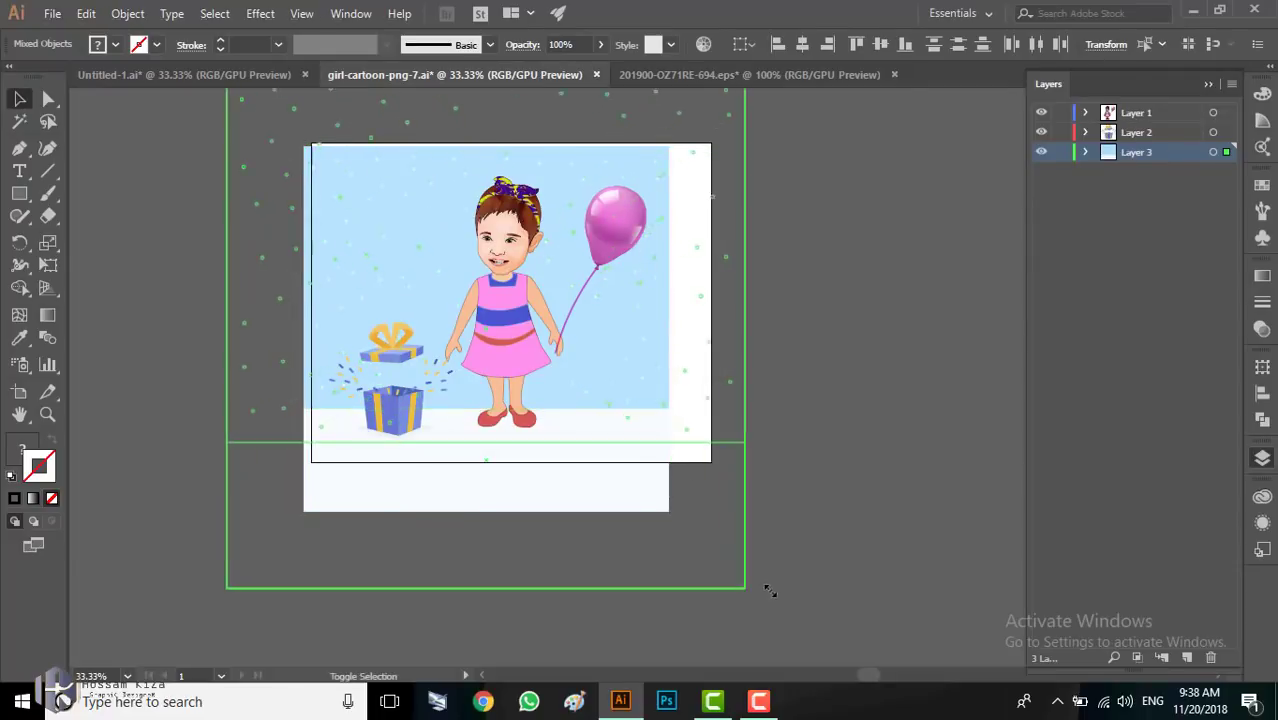
Step: Enlarge and shift the blue background so it covers the whole artboard
drag(672, 515, 750, 592)
drag(684, 425, 685, 467)
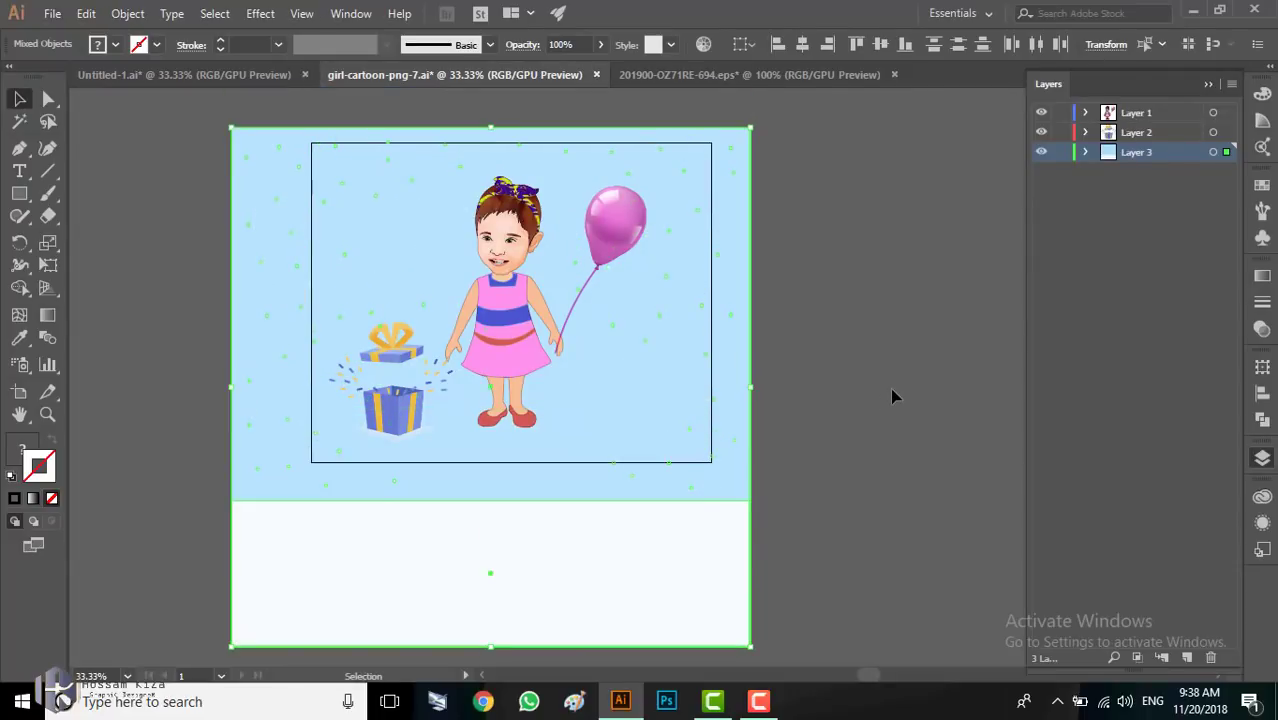
click(890, 388)
scroll(698, 393, up, 1)
mouse_move(565, 410)
mouse_down()
mouse_move(676, 465)
mouse_move(599, 453)
mouse_up()
scroll(676, 465, down, 1)
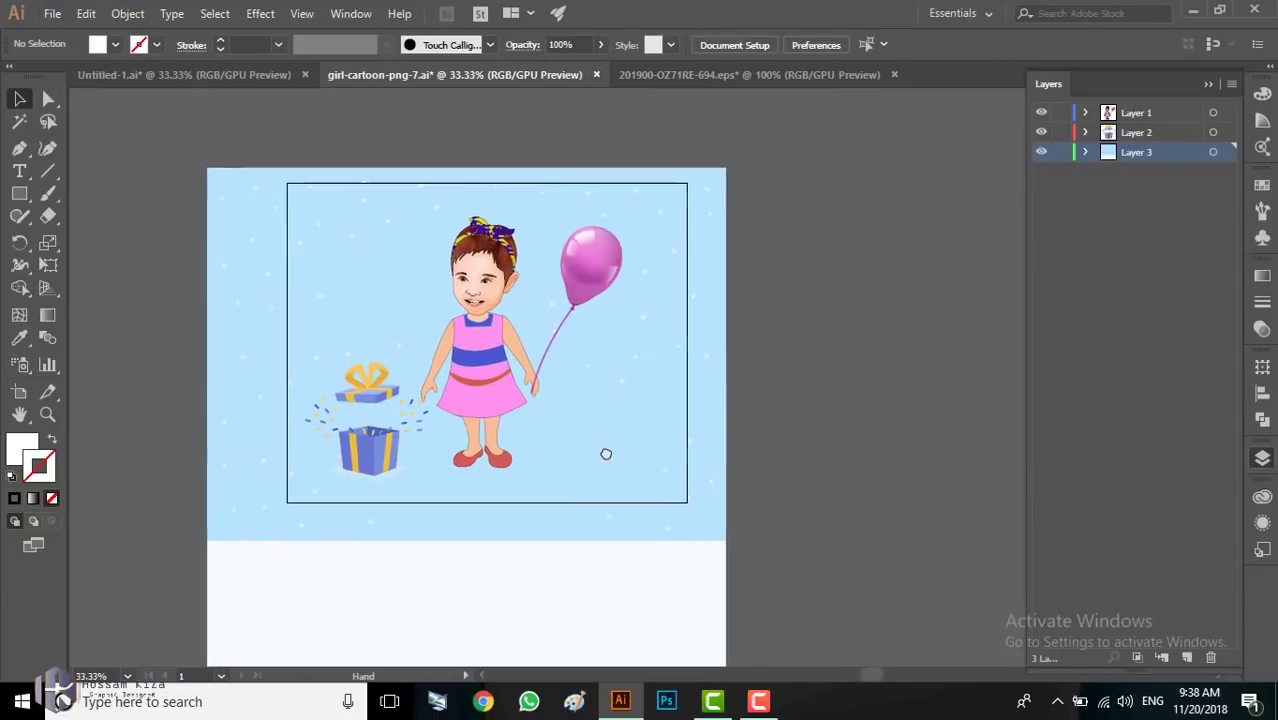